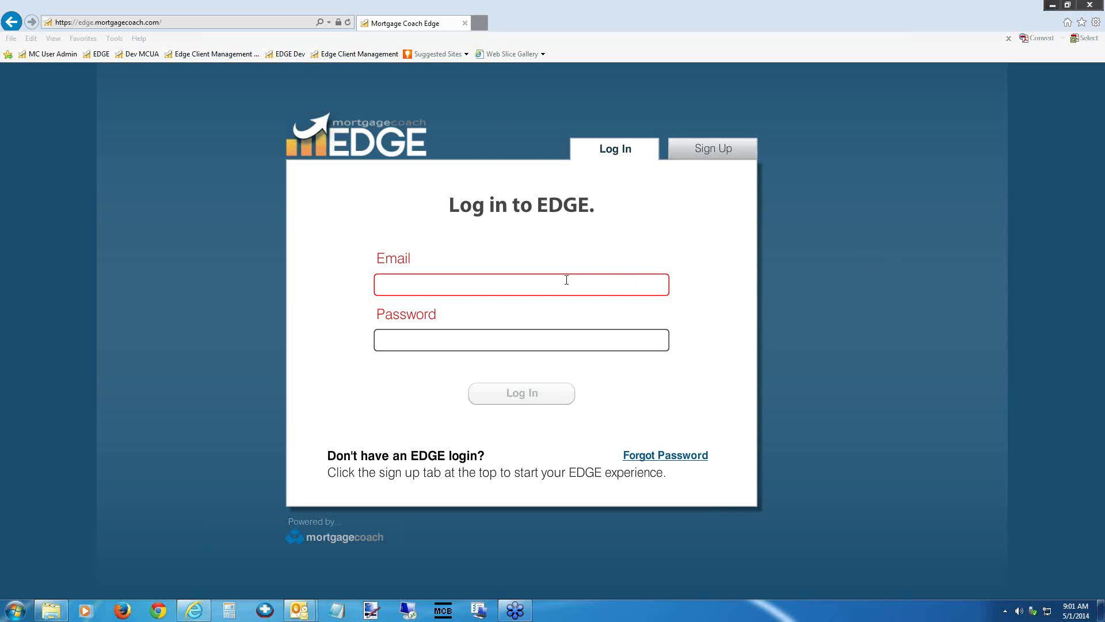
Log in to Mortgage Coach EDGE with the account's e-mail address and password.
click(630, 285)
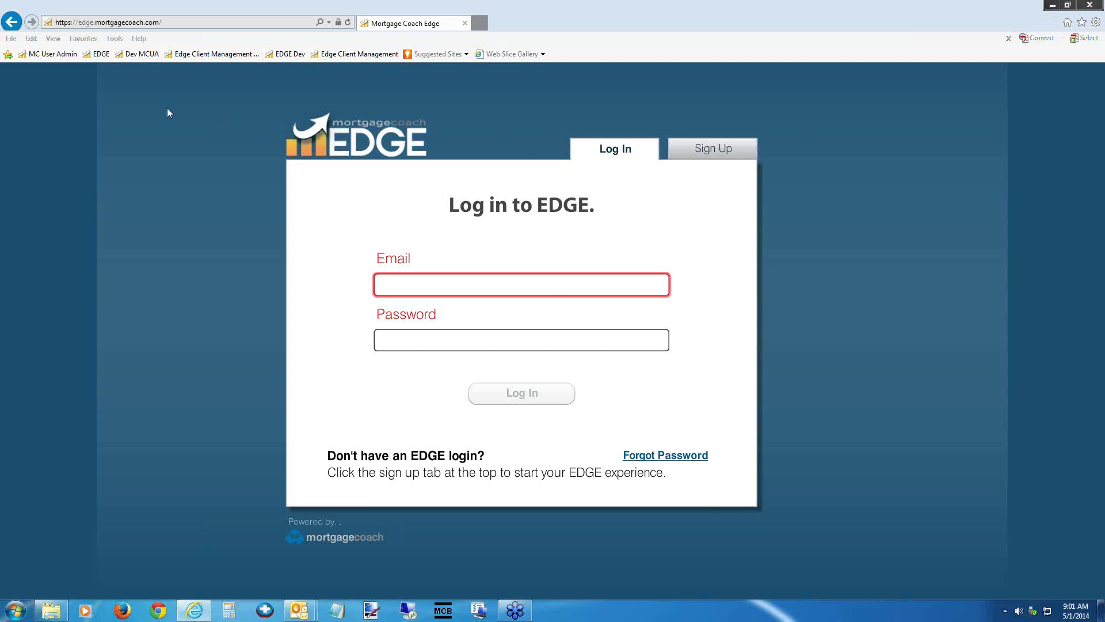
click(168, 21)
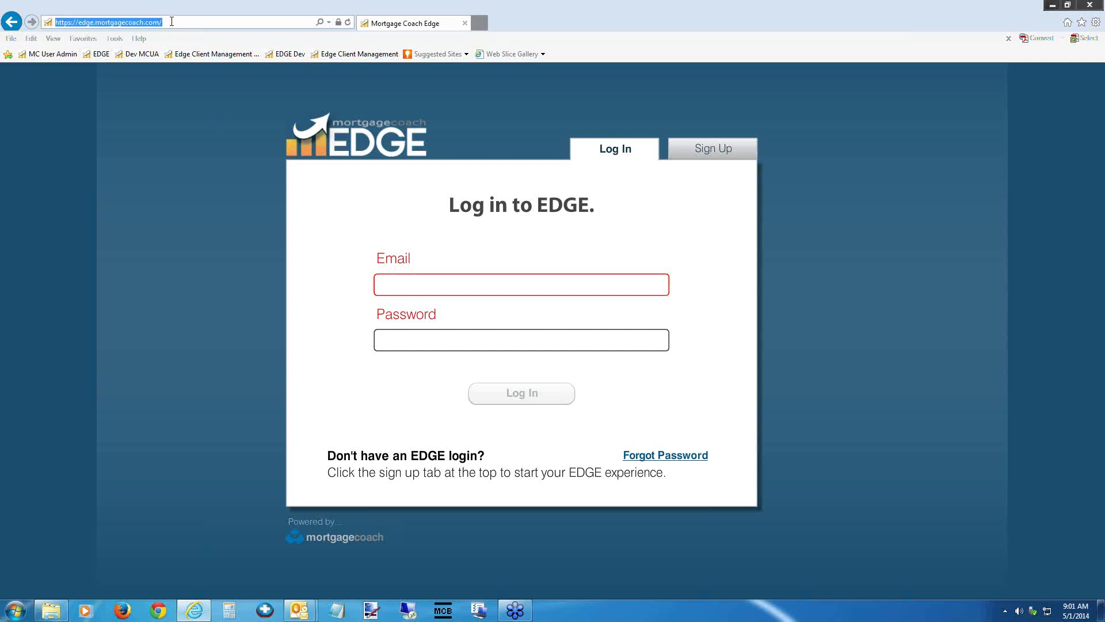
click(423, 284)
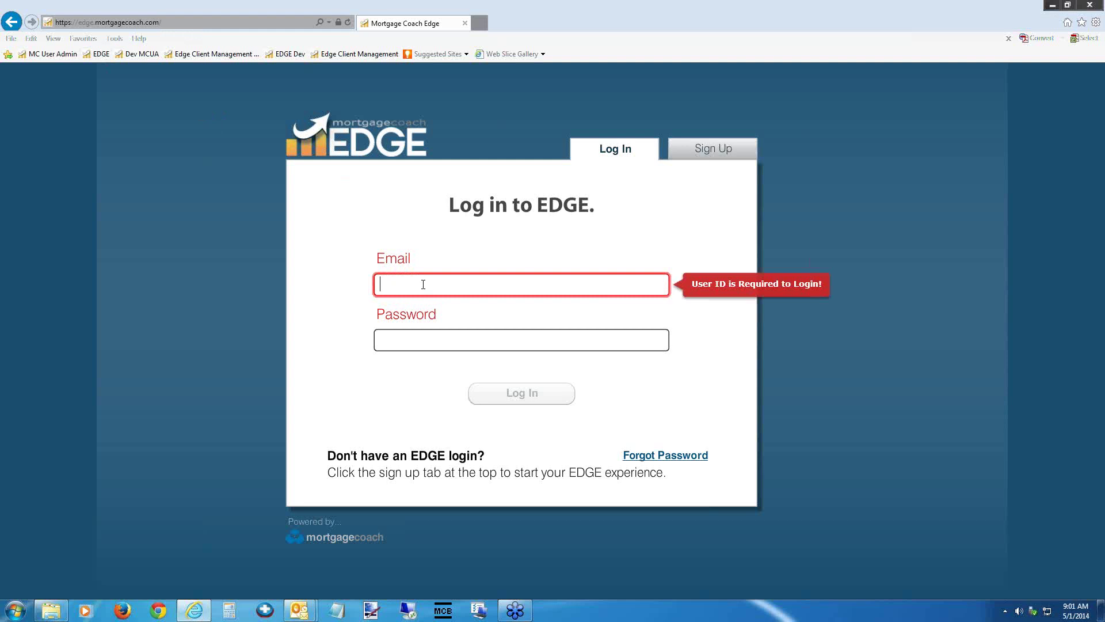
text(samp)
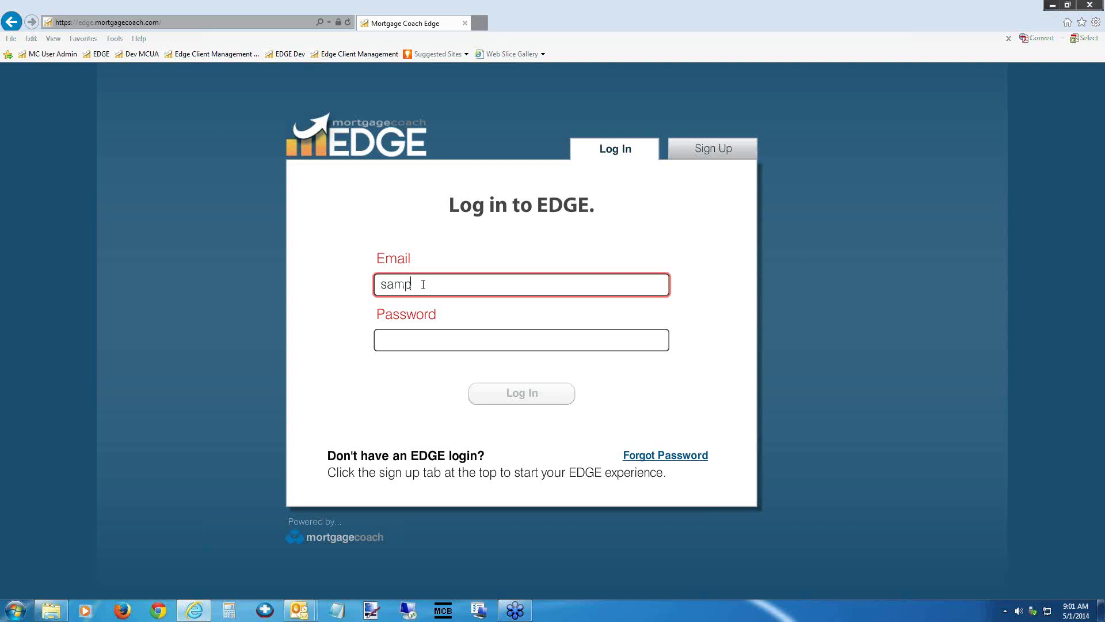
text(le@sample.com)
key(Tab)
text(*******)
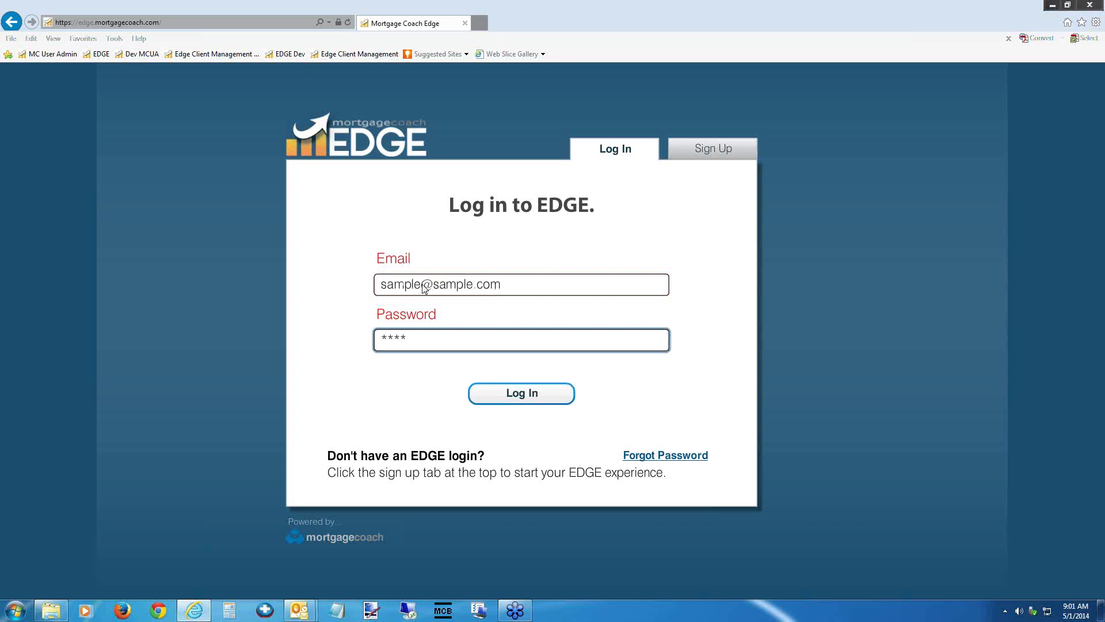
key(Return)
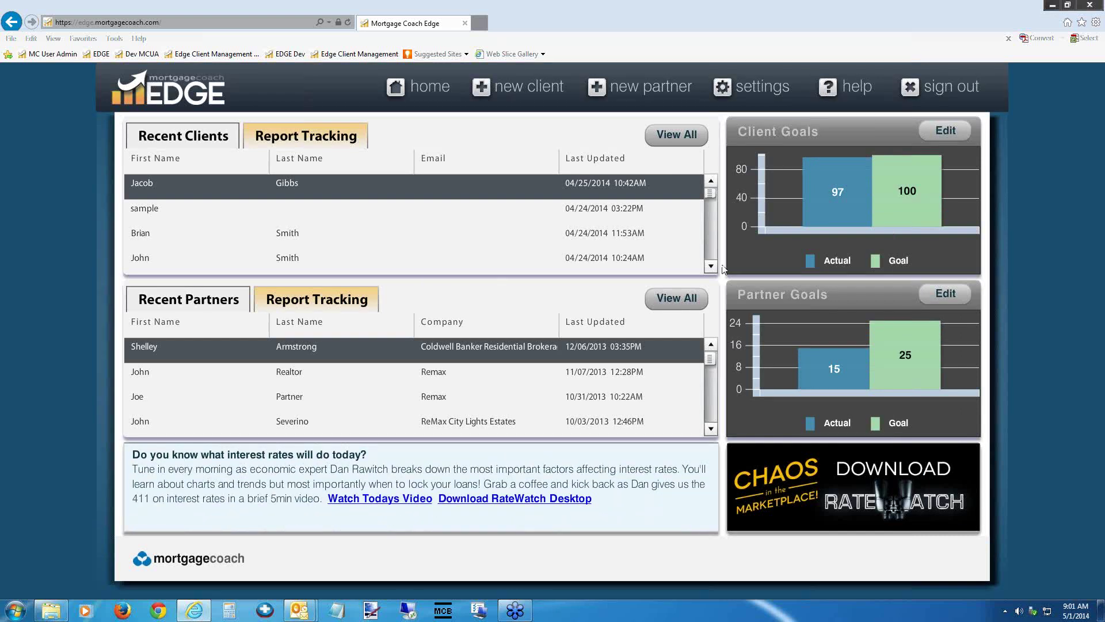
Scroll through the Recent Clients list, then open the View All Clients window.
mouse_move(860, 194)
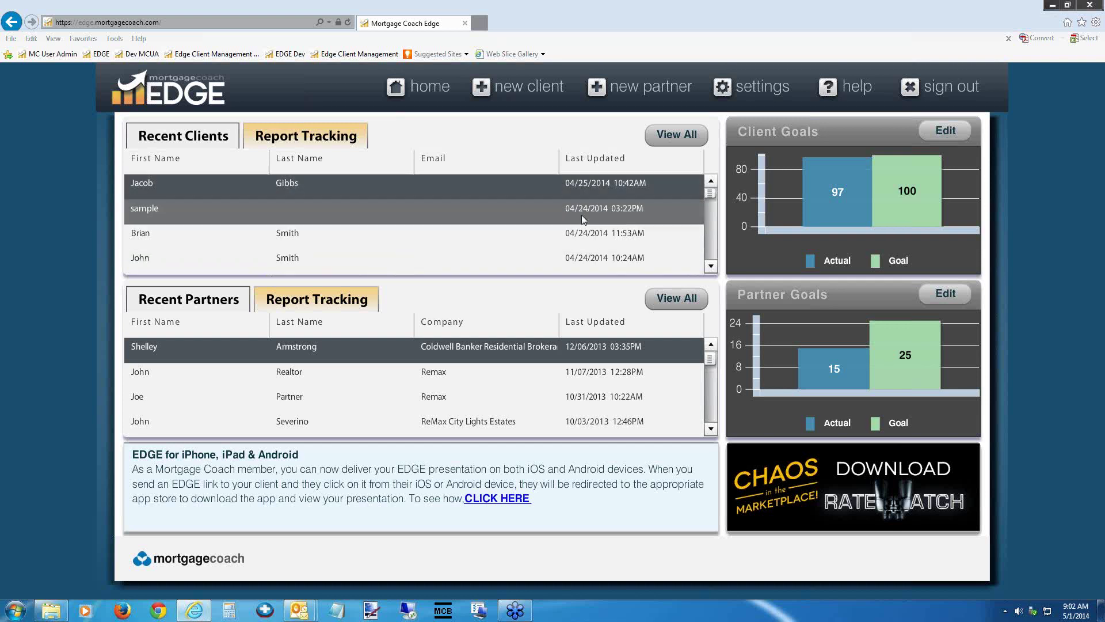
drag(709, 198, 711, 192)
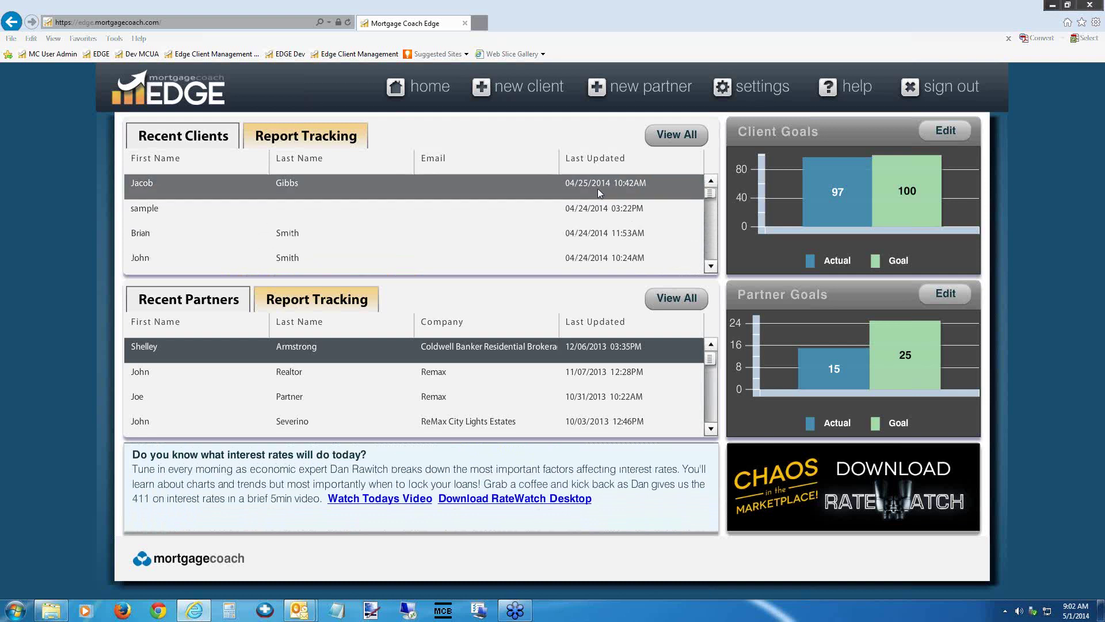
click(669, 134)
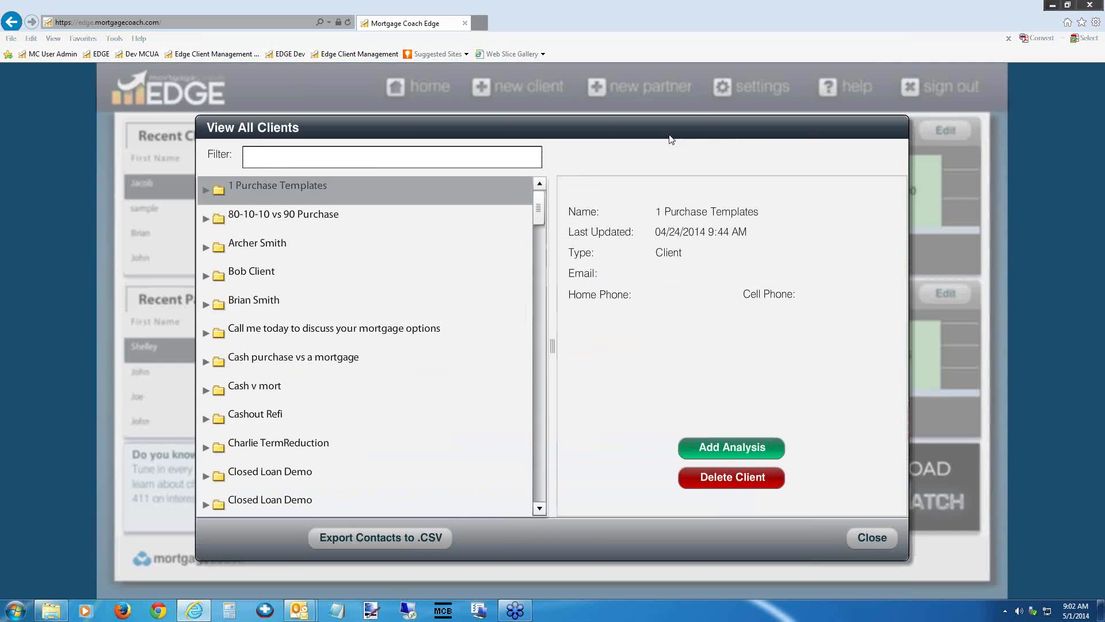
Filter all clients by 'sample', review the refi primary analysis, then close the client list.
click(403, 157)
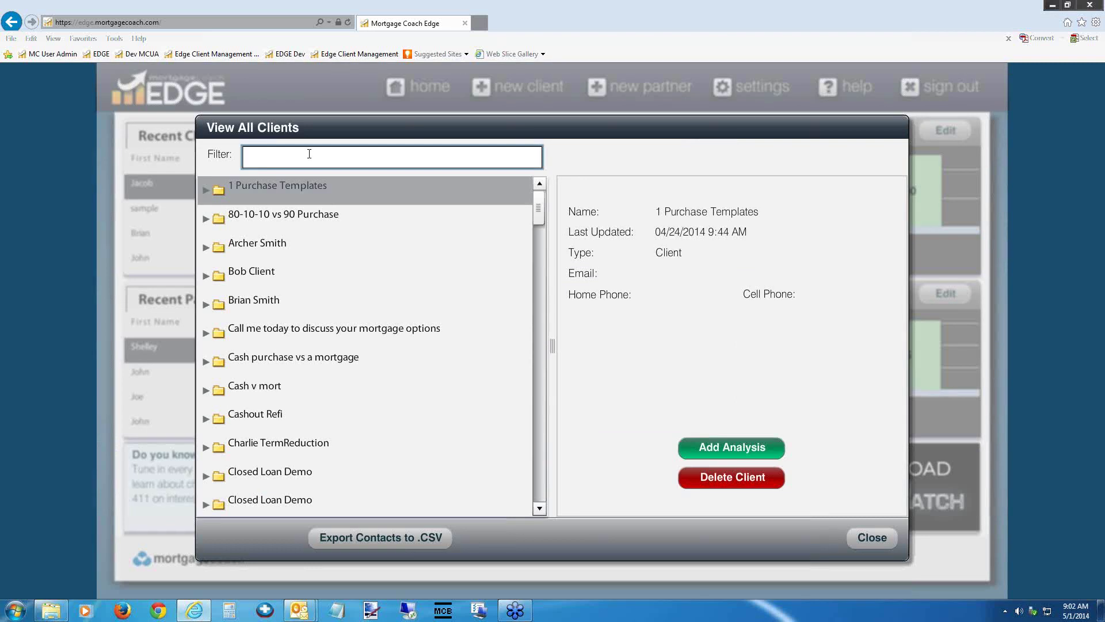
text(sampl)
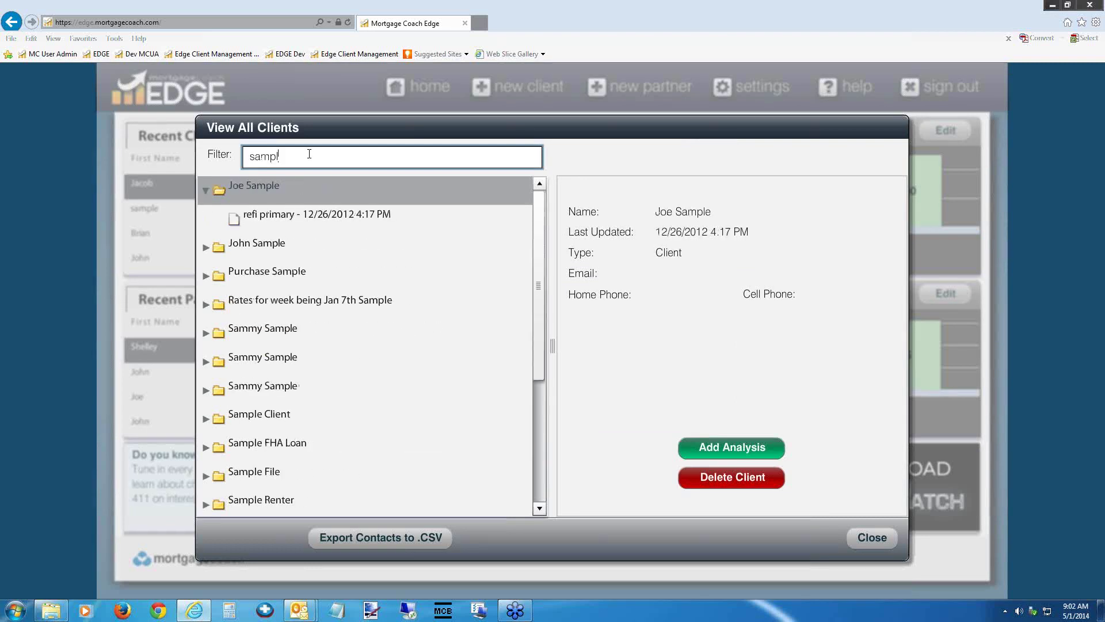
text(e)
click(295, 218)
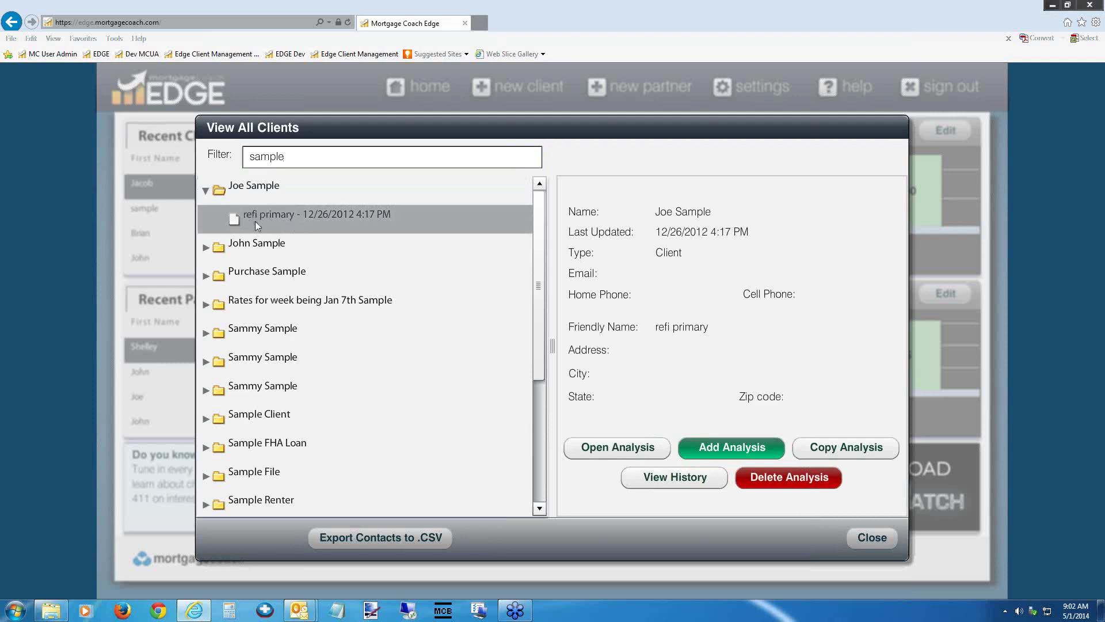
click(205, 190)
click(206, 191)
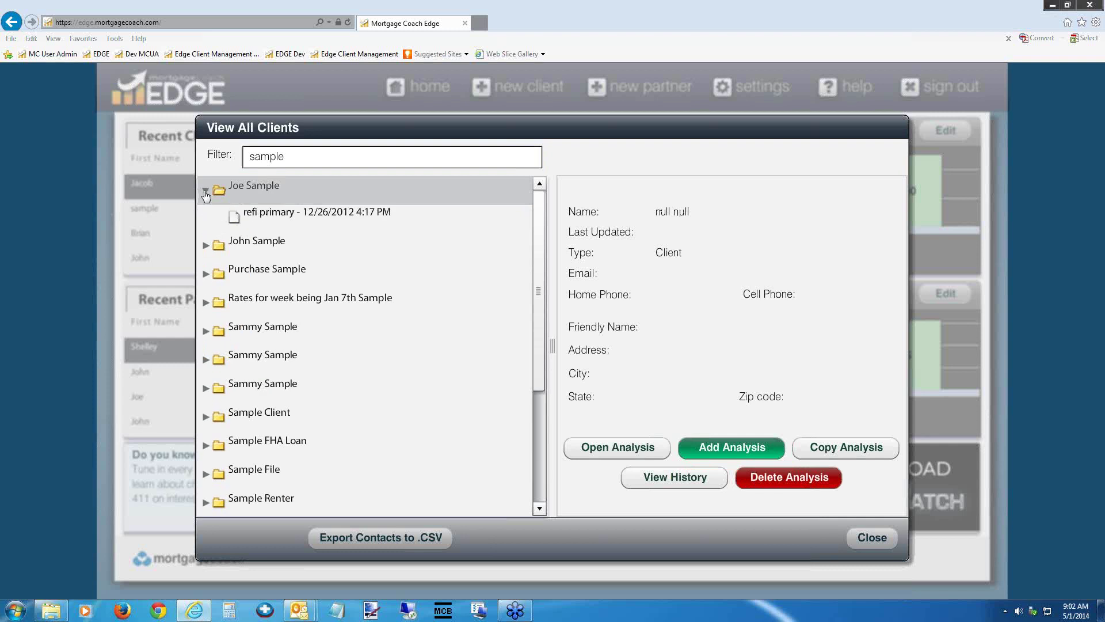
click(262, 215)
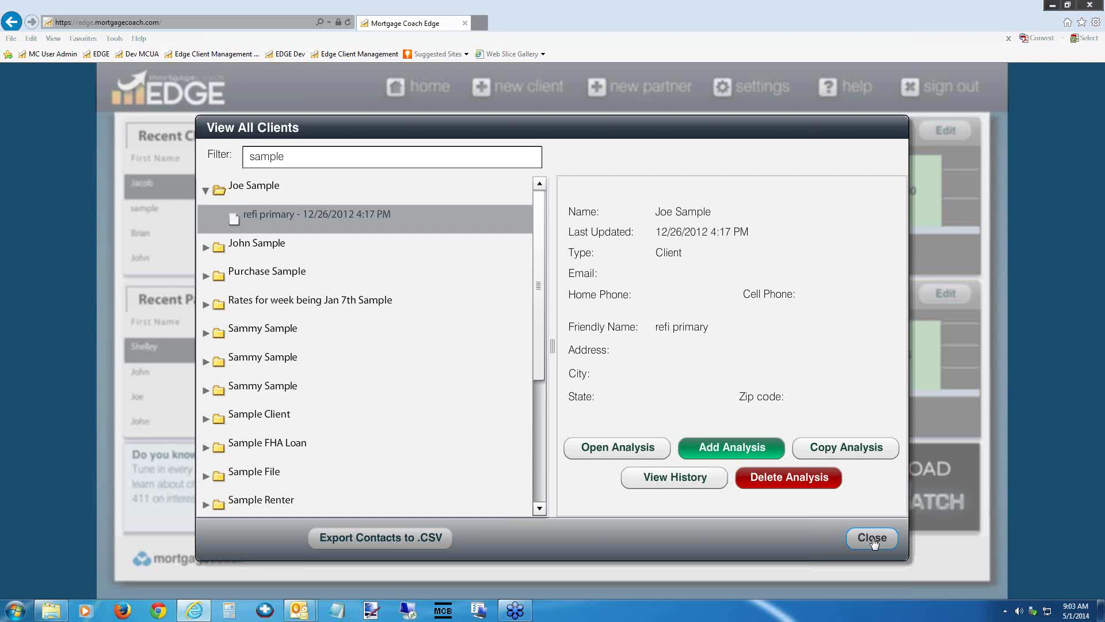
click(872, 538)
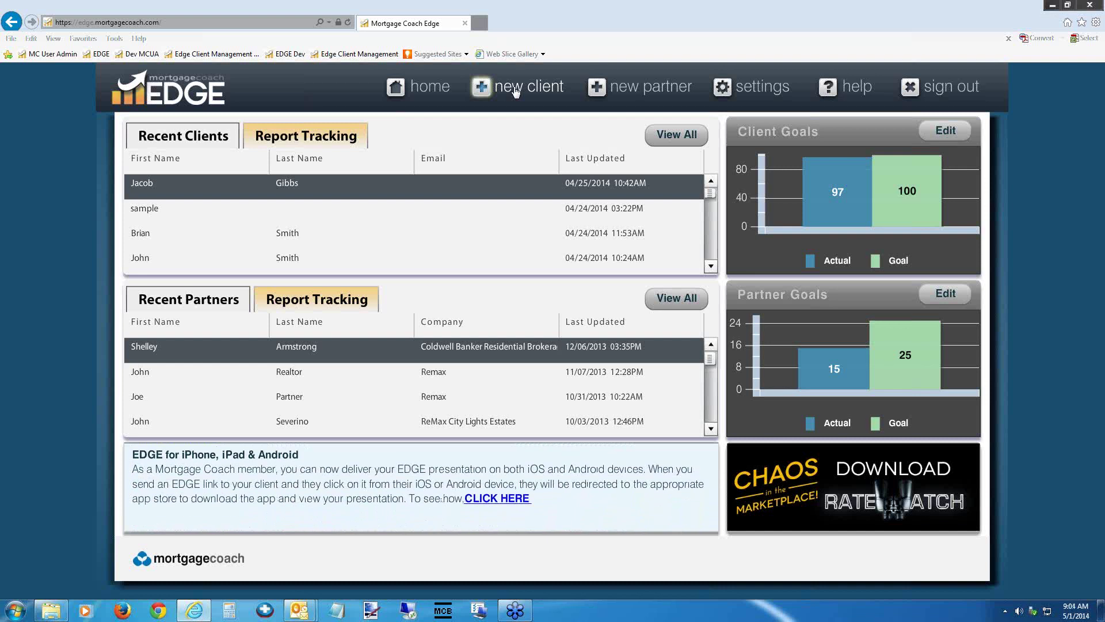
Start a new client record from the top navigation bar.
click(517, 91)
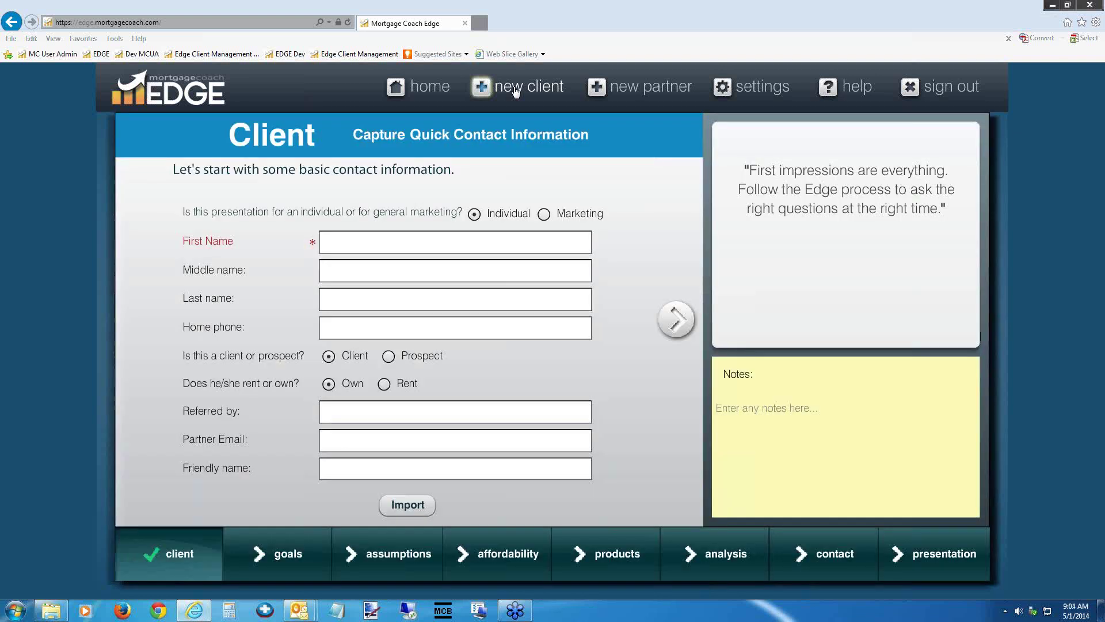
Enter the new contact's first and last name and mark them as a Prospect.
click(429, 241)
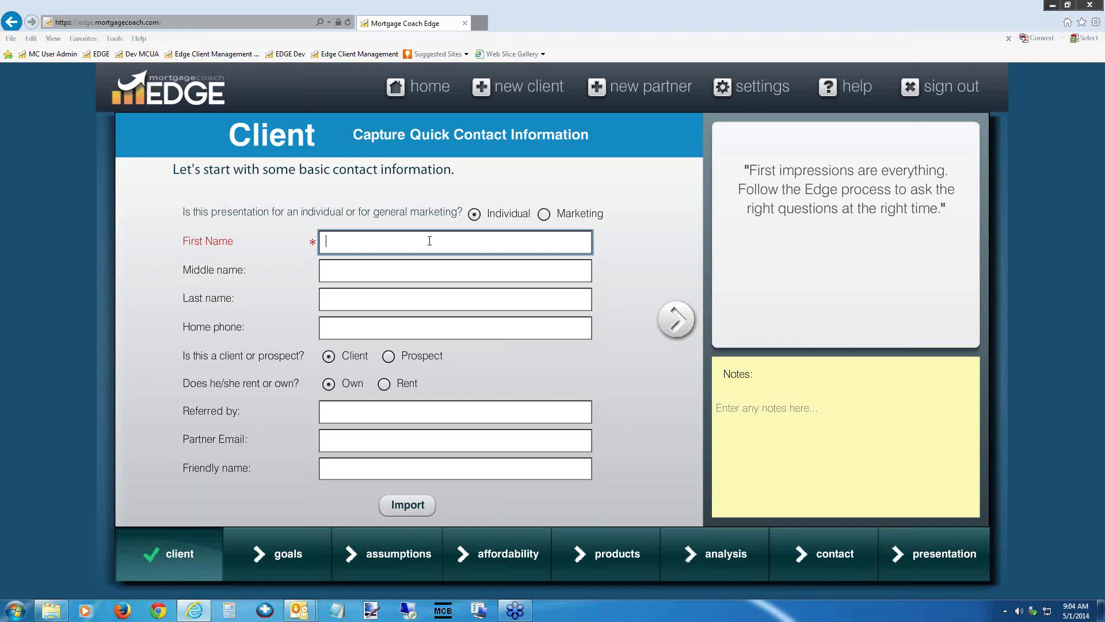
key(Tab)
key(Tab)
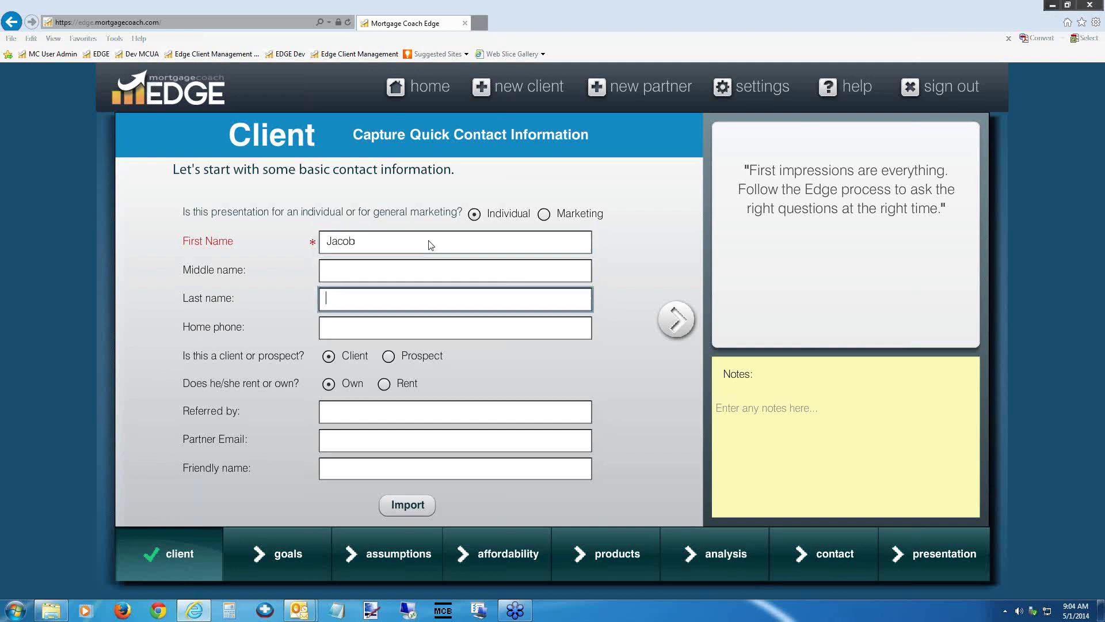
key(Tab)
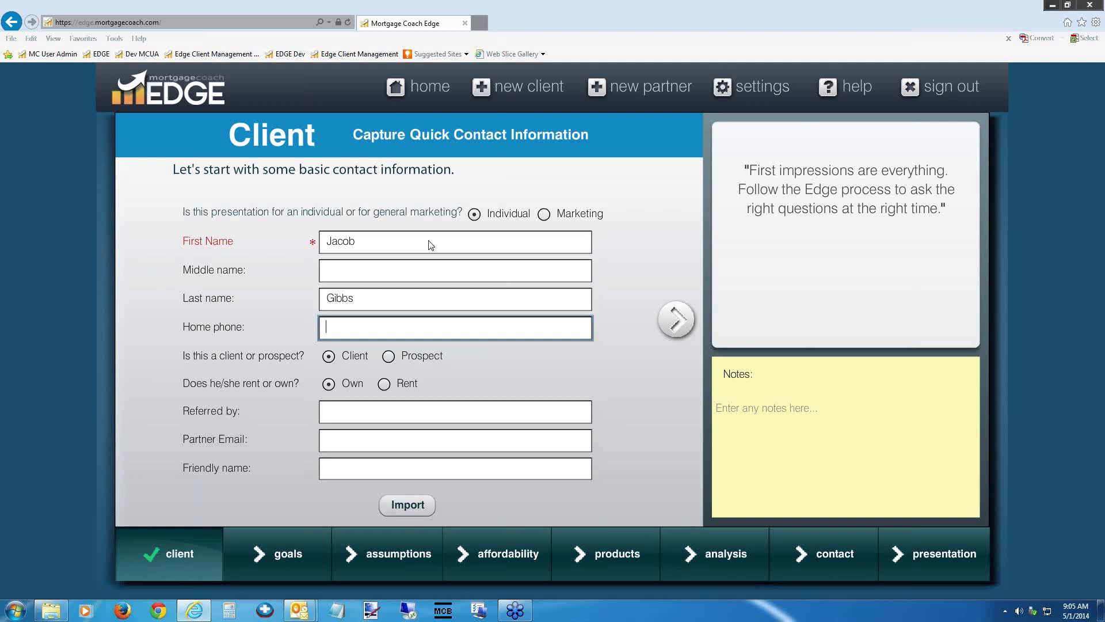
click(388, 357)
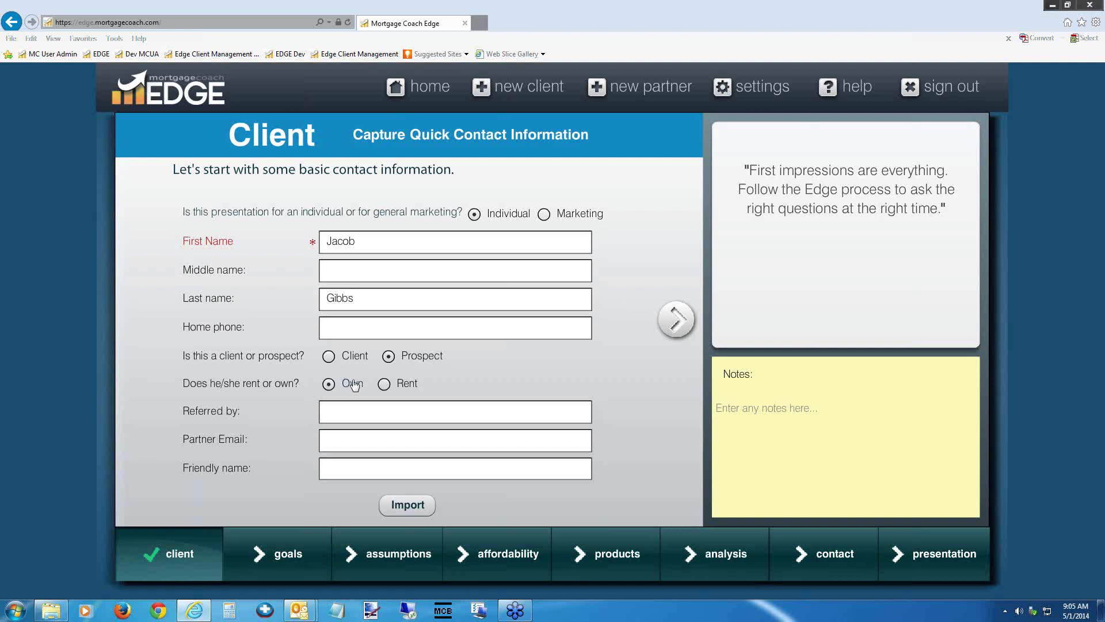
click(353, 412)
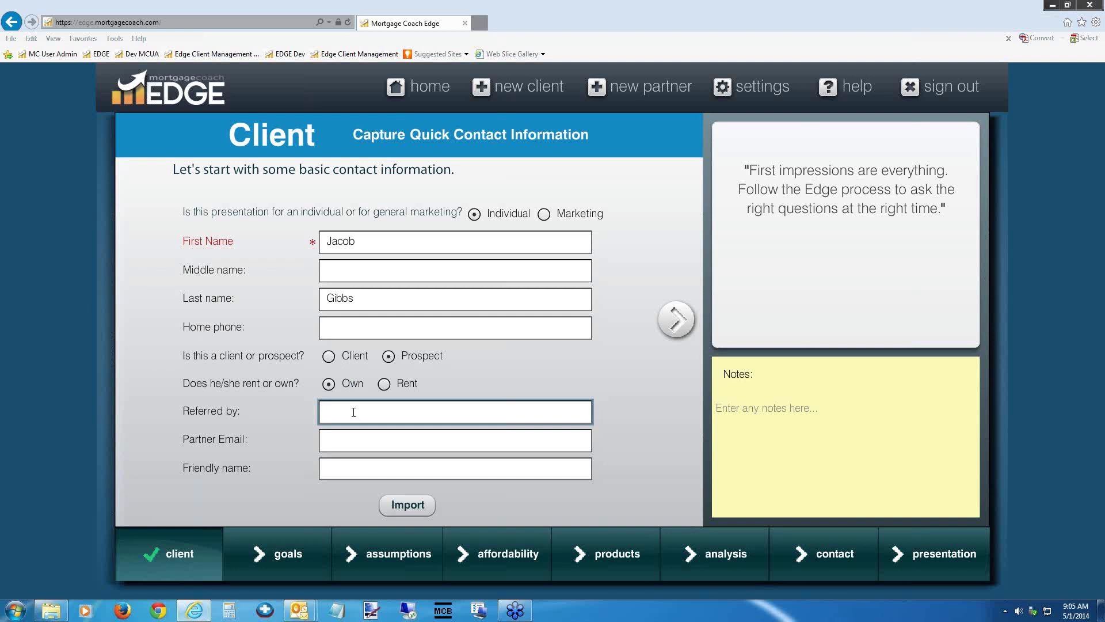
Fill in the referrer's name, the partner's e-mail address and friendly name 'Purchase Options'.
text(Joe Realtor)
key(Tab)
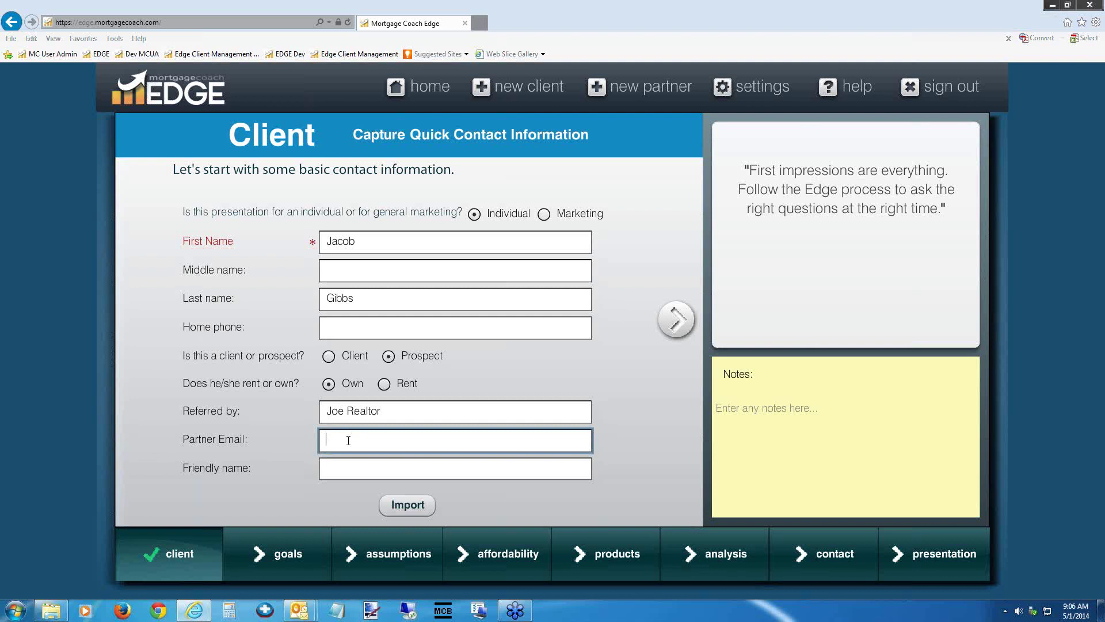
text(me@me.com)
key(Tab)
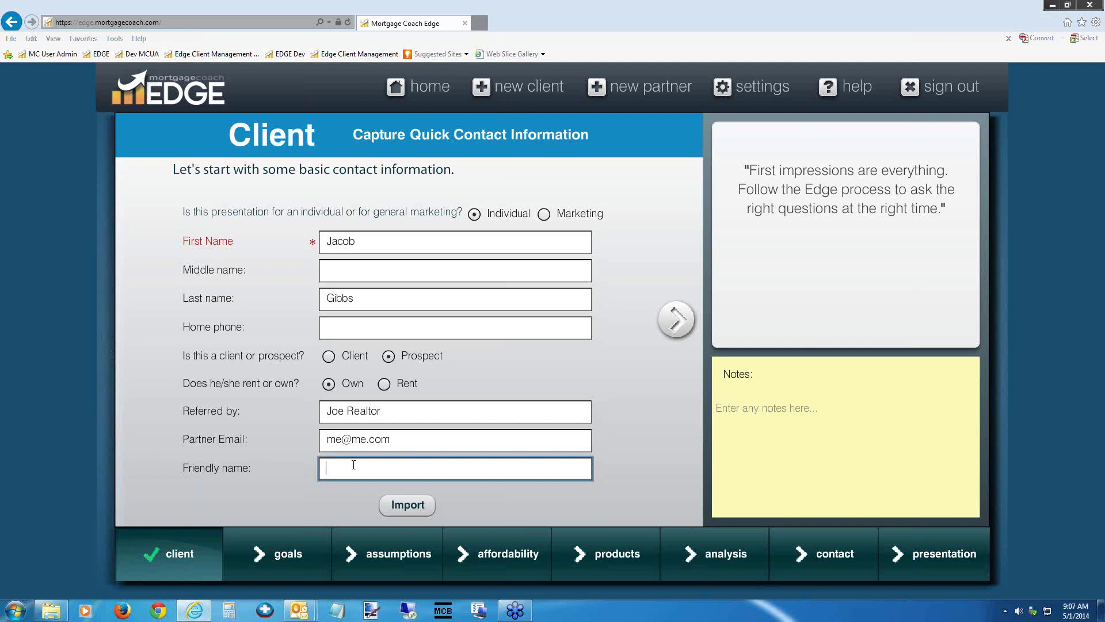
text(Purchase Options)
On the Goals page, tick 'Purchase a new home' as the client's goal.
click(677, 324)
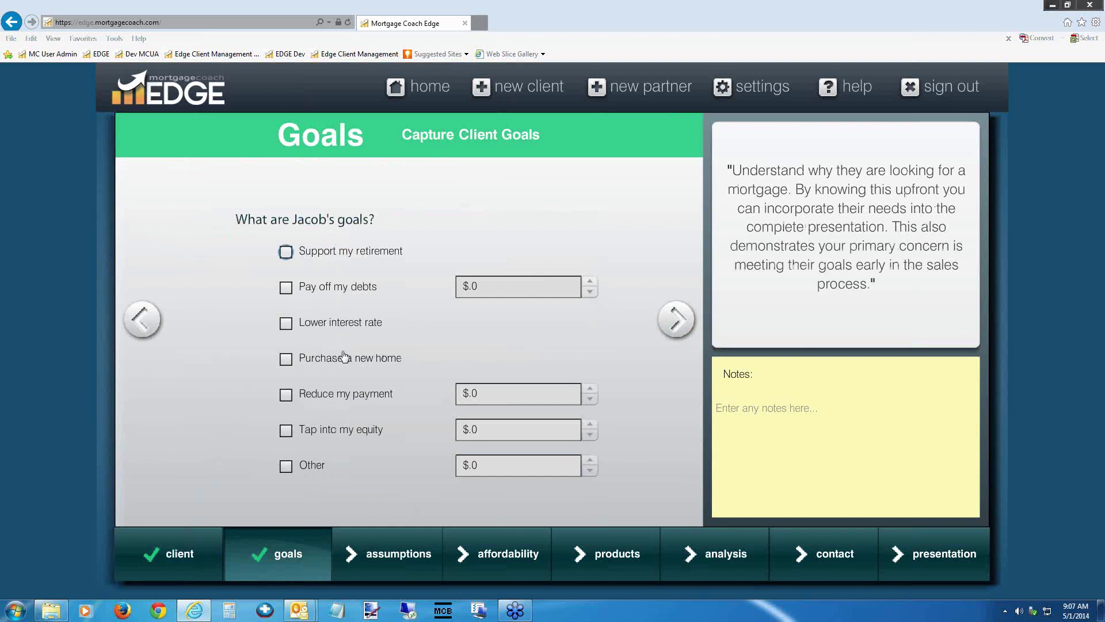
click(286, 359)
Set Property Value/Purchase Price to $300,000 in Assumptions and move on to Affordability.
click(682, 322)
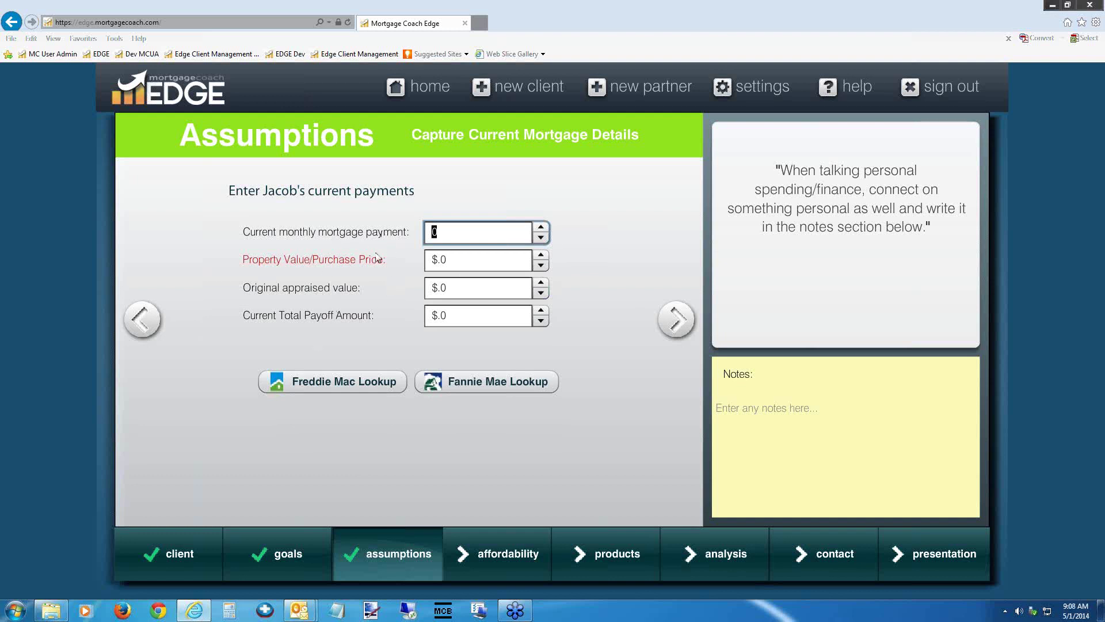
click(440, 259)
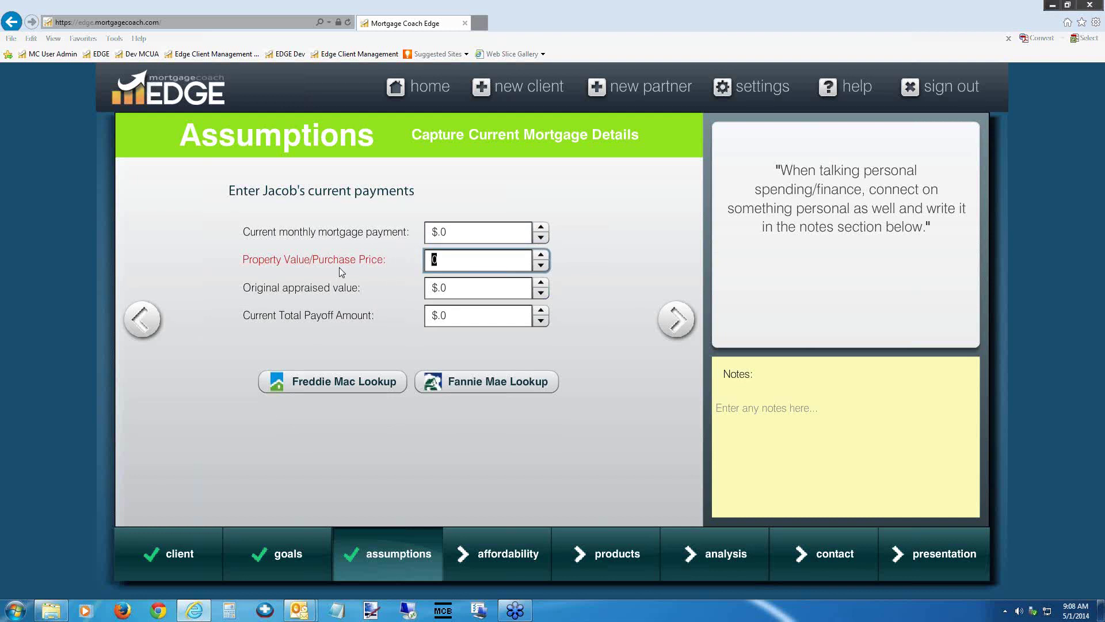
click(452, 259)
double_click(451, 259)
text(300000)
key(Tab)
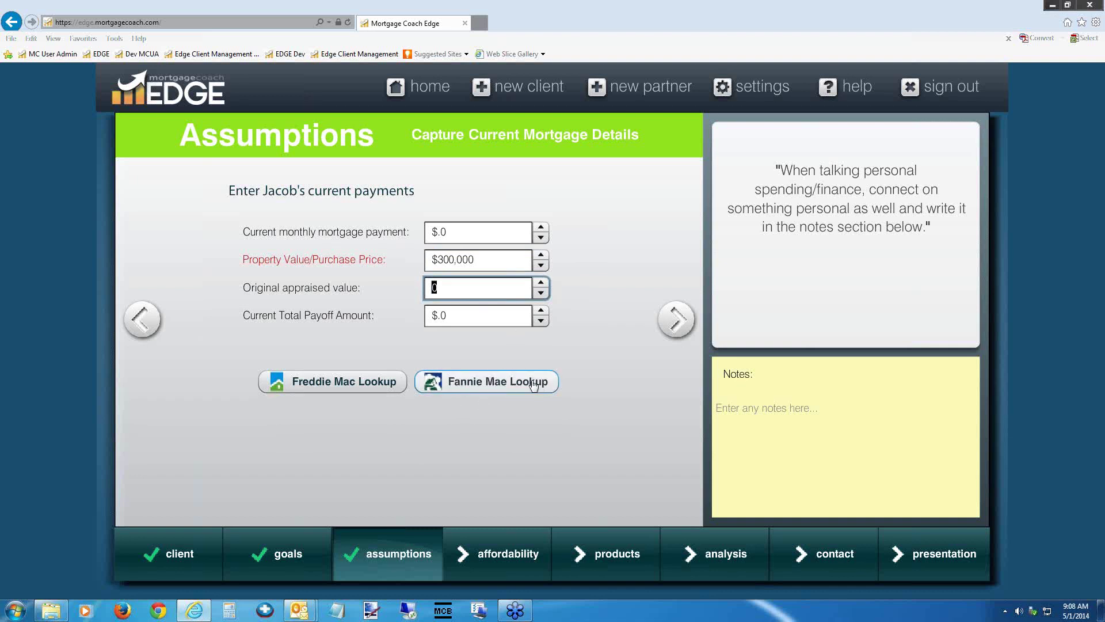
click(676, 321)
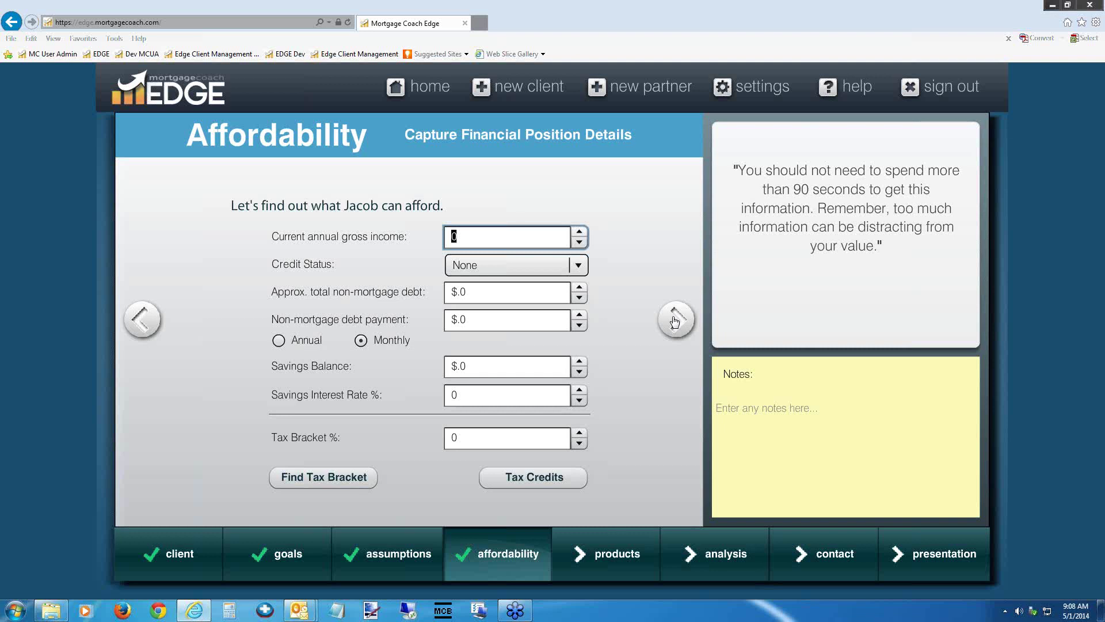
Enter $75,000 current annual gross income and choose Good as the credit status.
click(470, 237)
text(75000)
key(Tab)
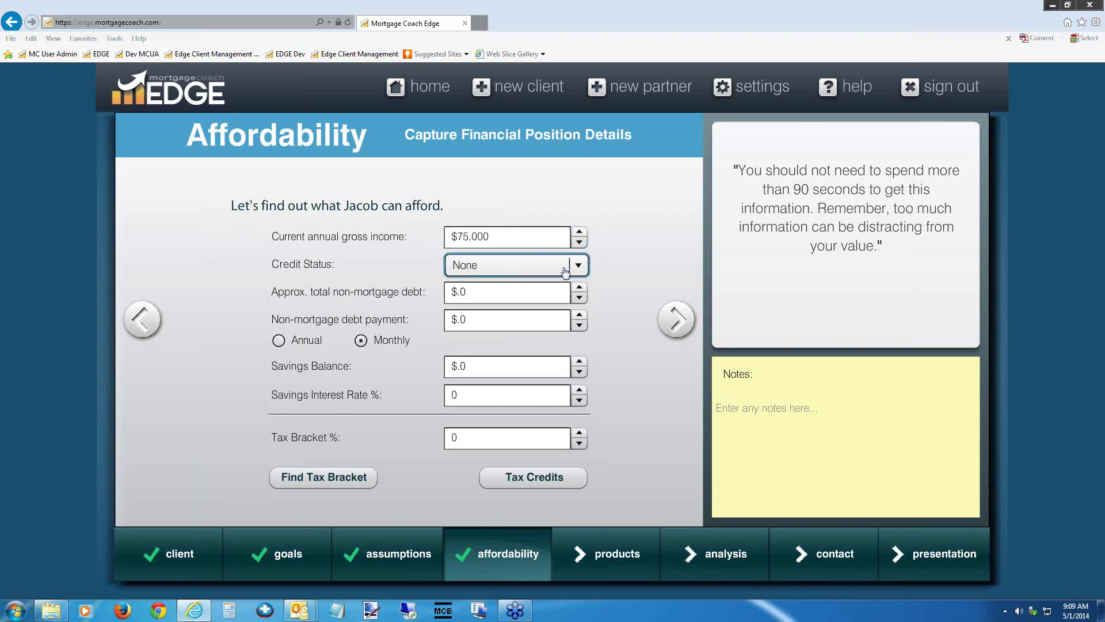
click(577, 268)
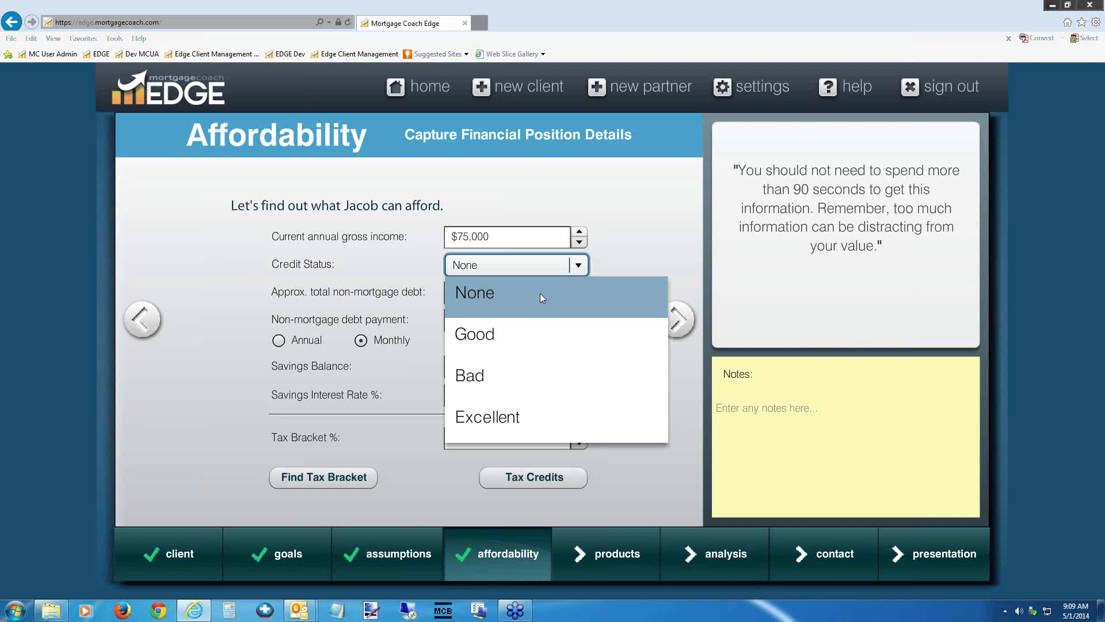
click(486, 335)
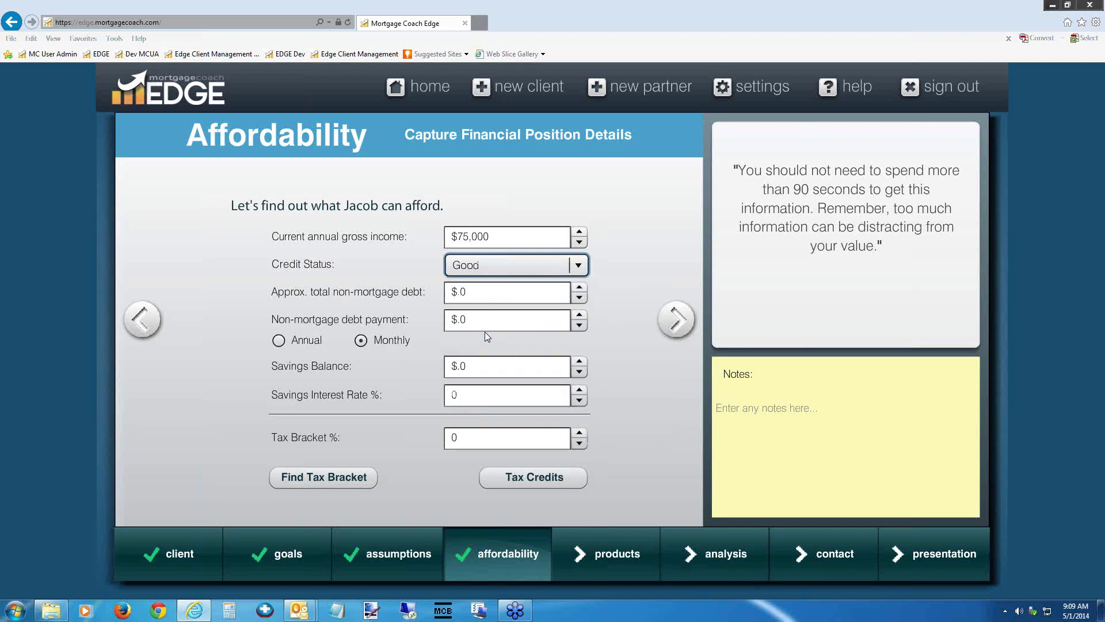
click(470, 293)
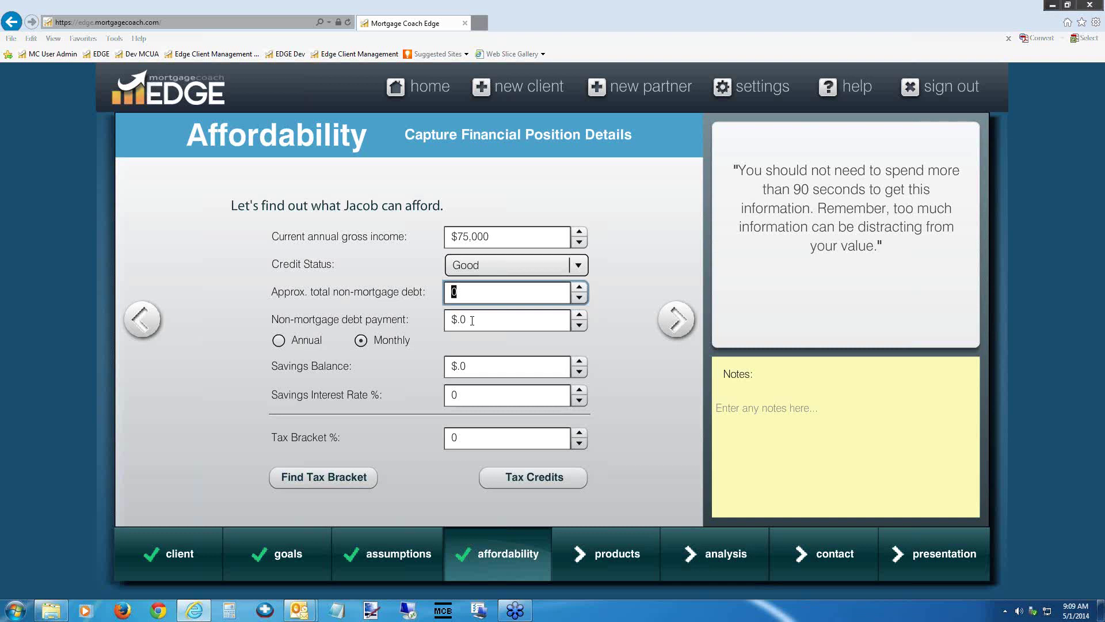
Fill in non-mortgage debt 5000, monthly debt payment 500 and savings balance 20000.
text(5000)
click(472, 321)
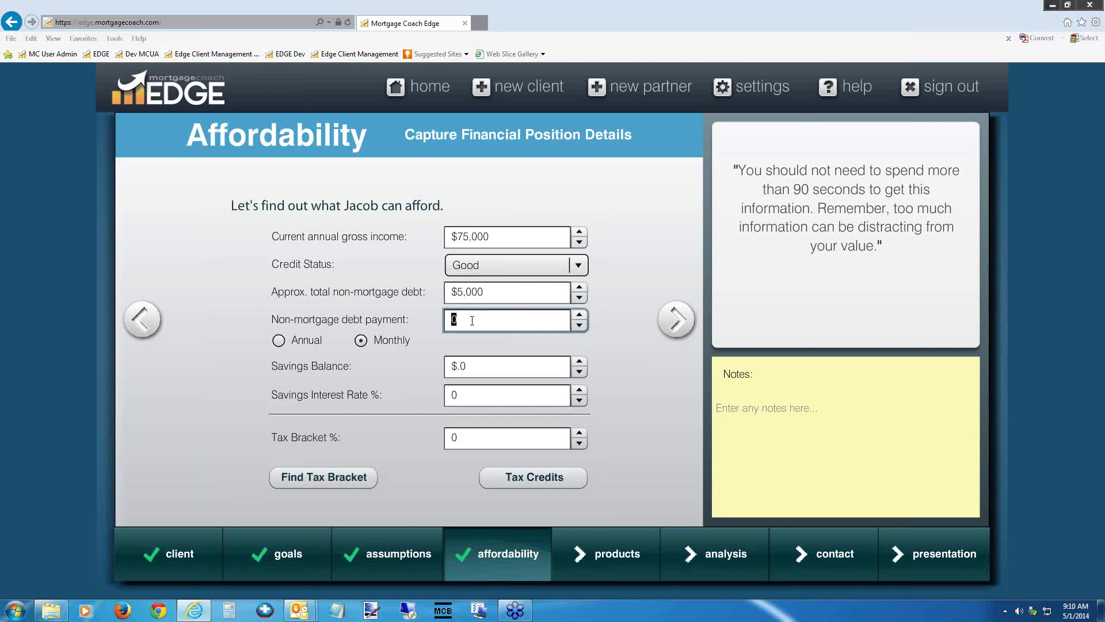
text(500)
key(Tab)
key(Tab)
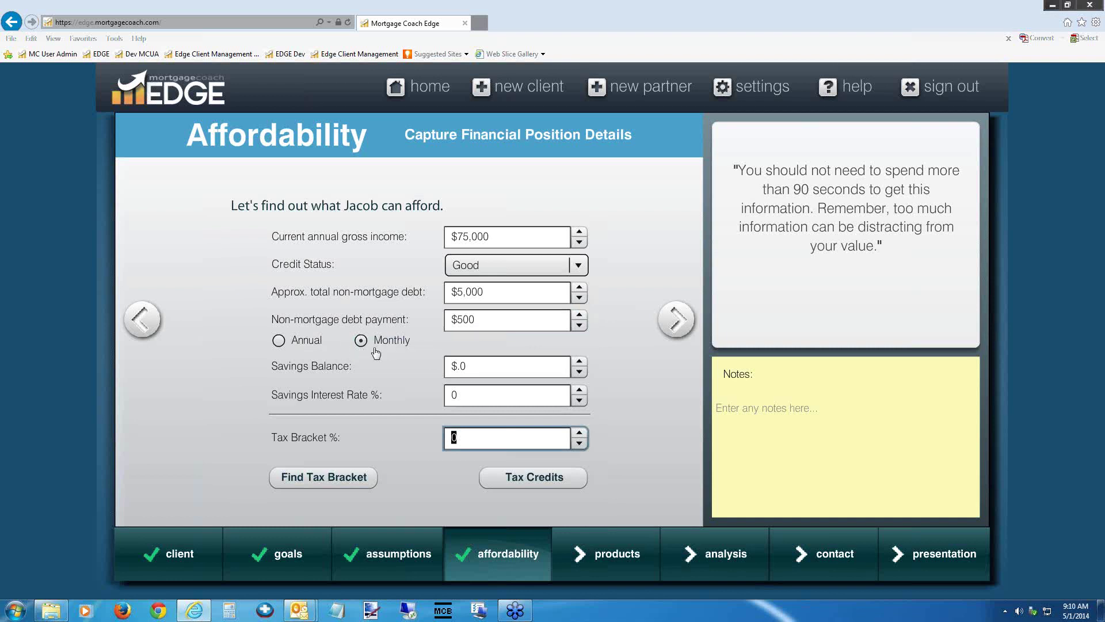
click(471, 366)
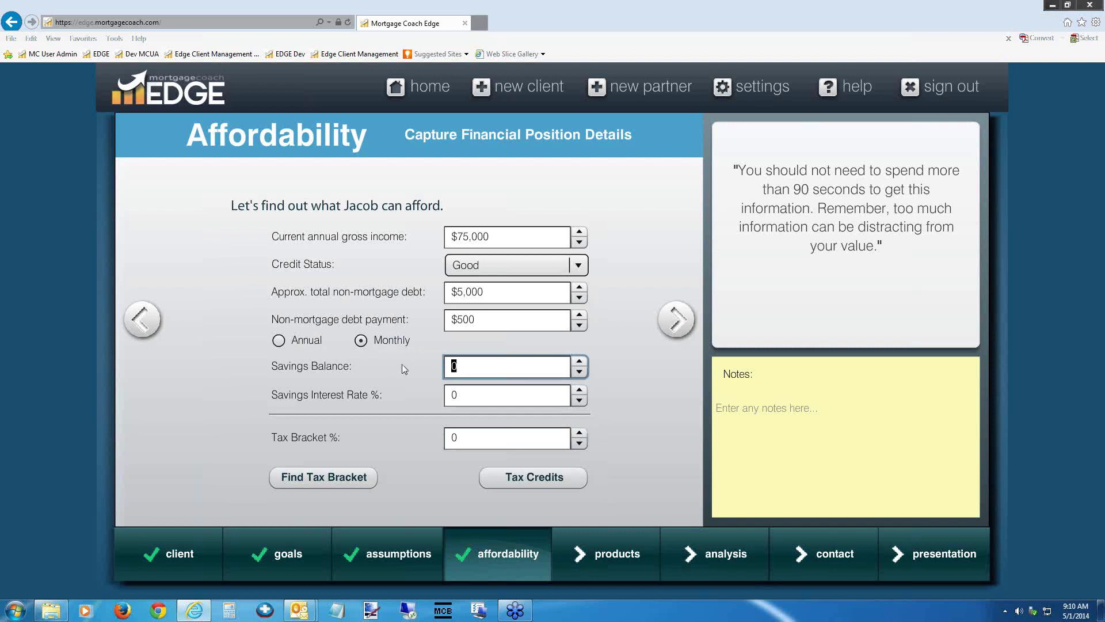
text(20000)
key(Tab)
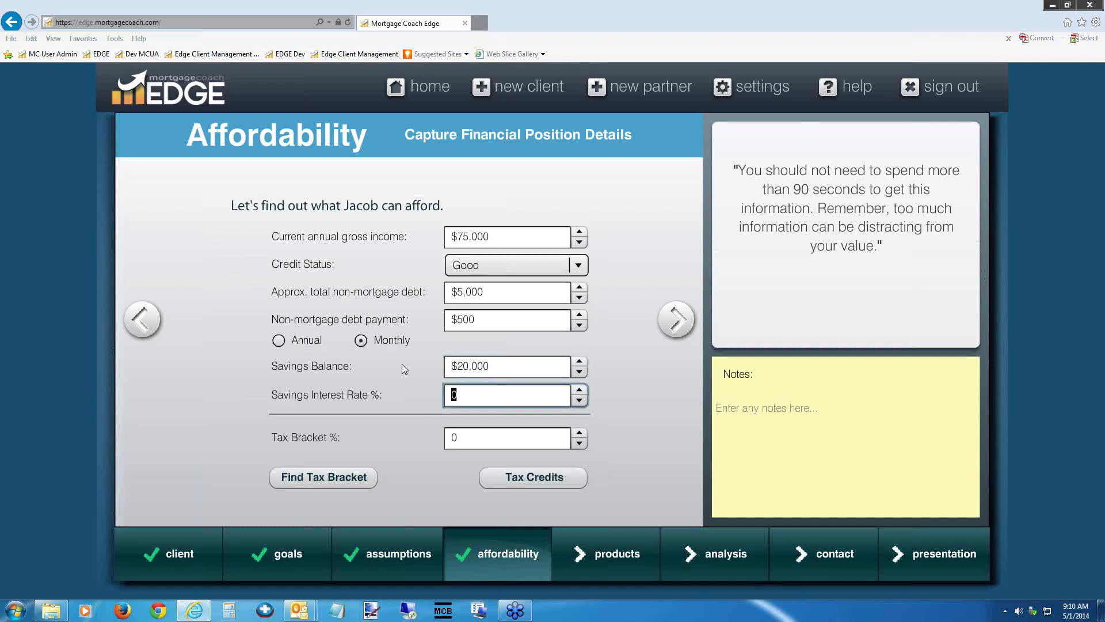
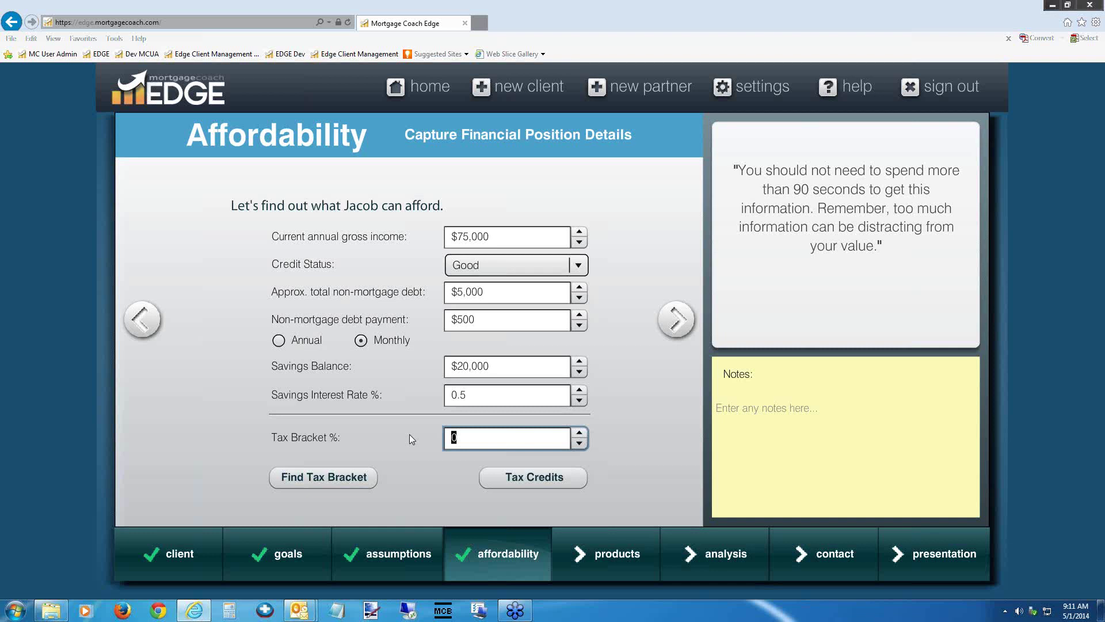
Check Moneychimp's 2014 Single brackets, where $36,900–89,350 is taxed at 25%, then return to Mortgage Coach Edge.
click(320, 482)
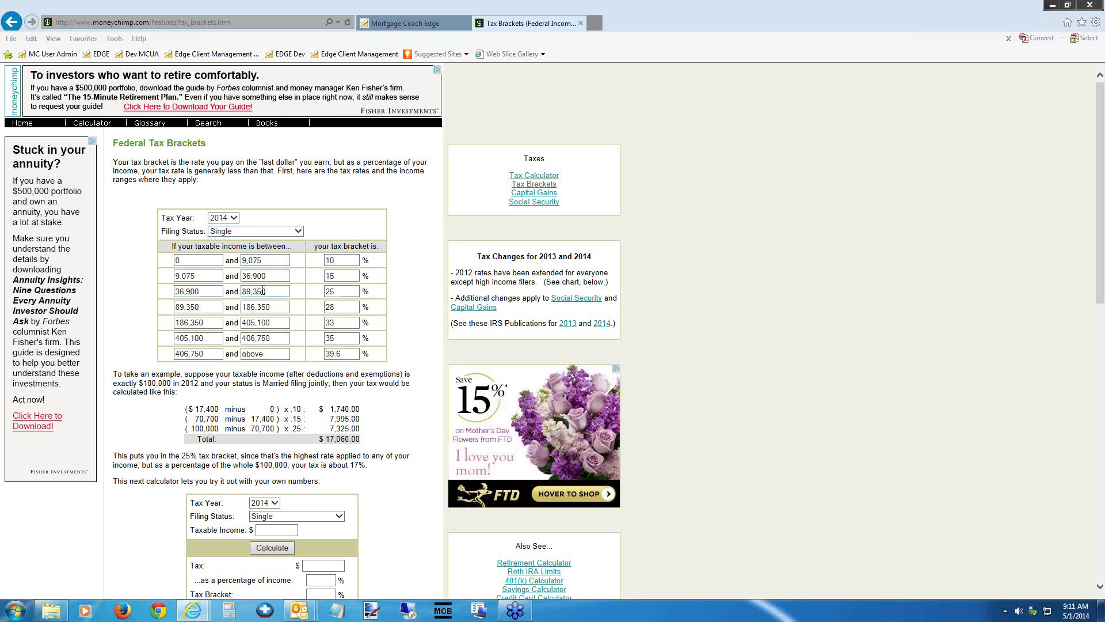
double_click(338, 291)
click(407, 24)
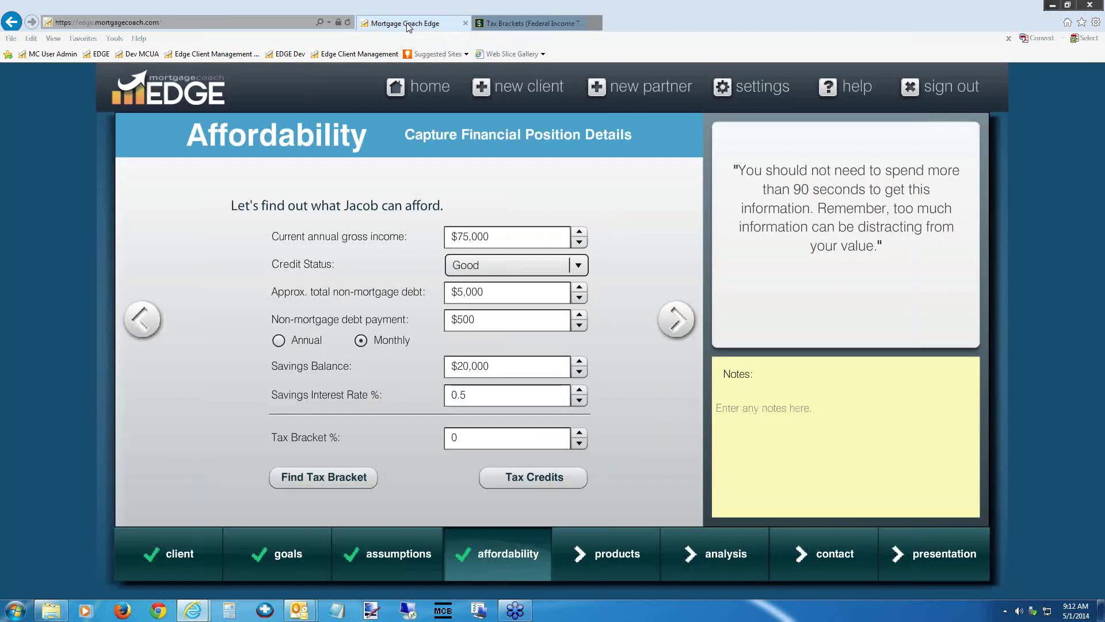
Replace the 0 tax bracket with 25% and bring up the Tax Credits settings.
click(465, 436)
key(ctrl+a)
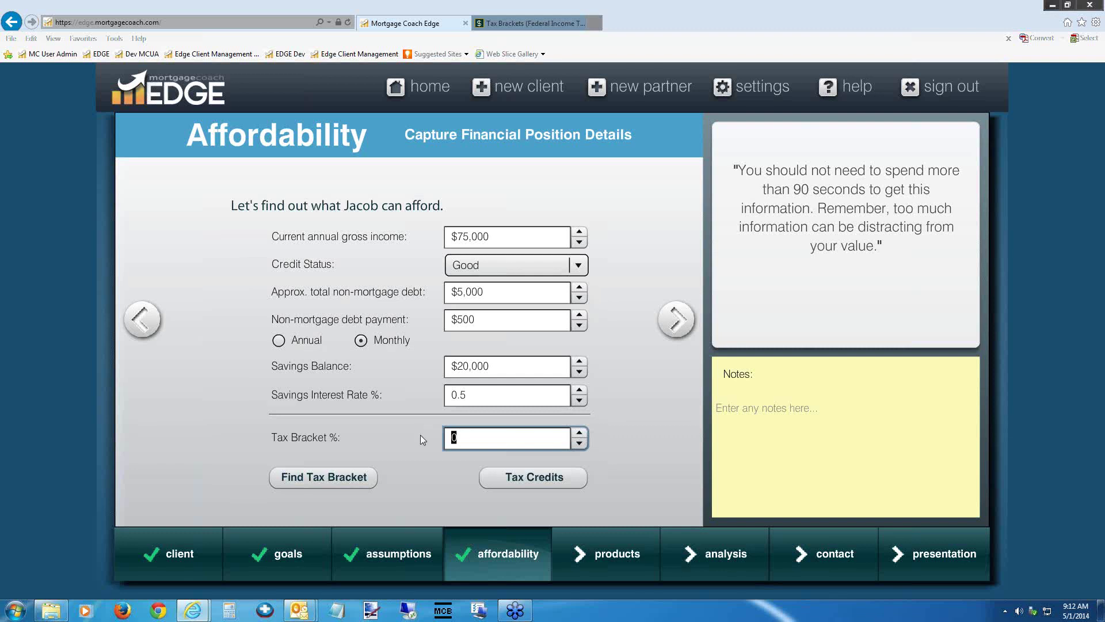
text(25)
key(shift+Tab)
key(shift+Tab)
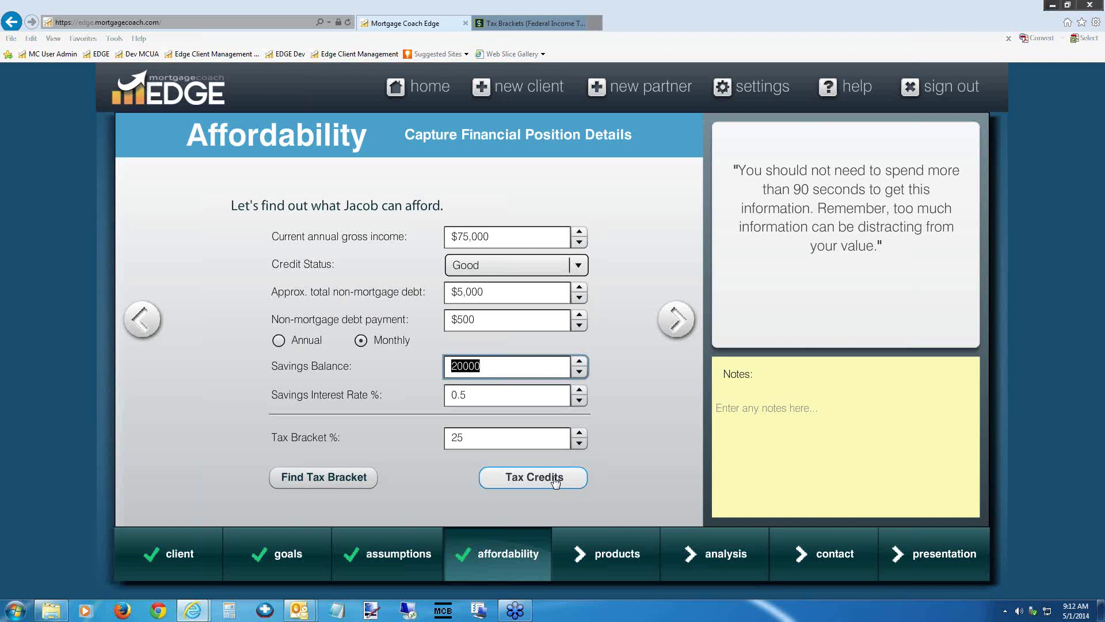
click(555, 481)
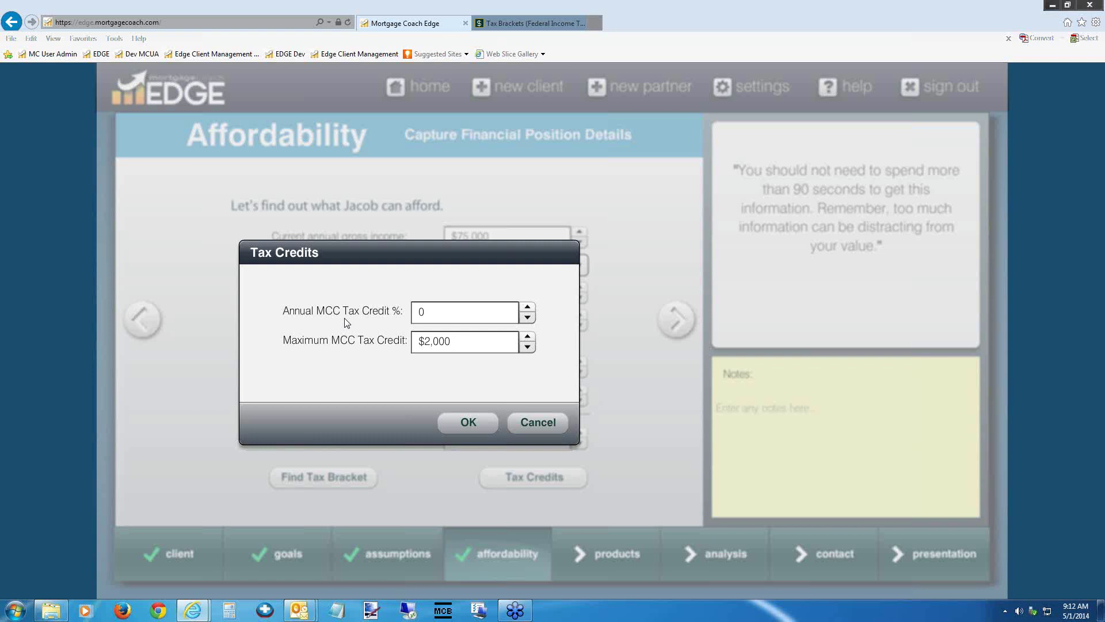
Review the 0% annual MCC credit and $2,000 maximum, then cancel the Tax Credits dialog unchanged.
click(432, 311)
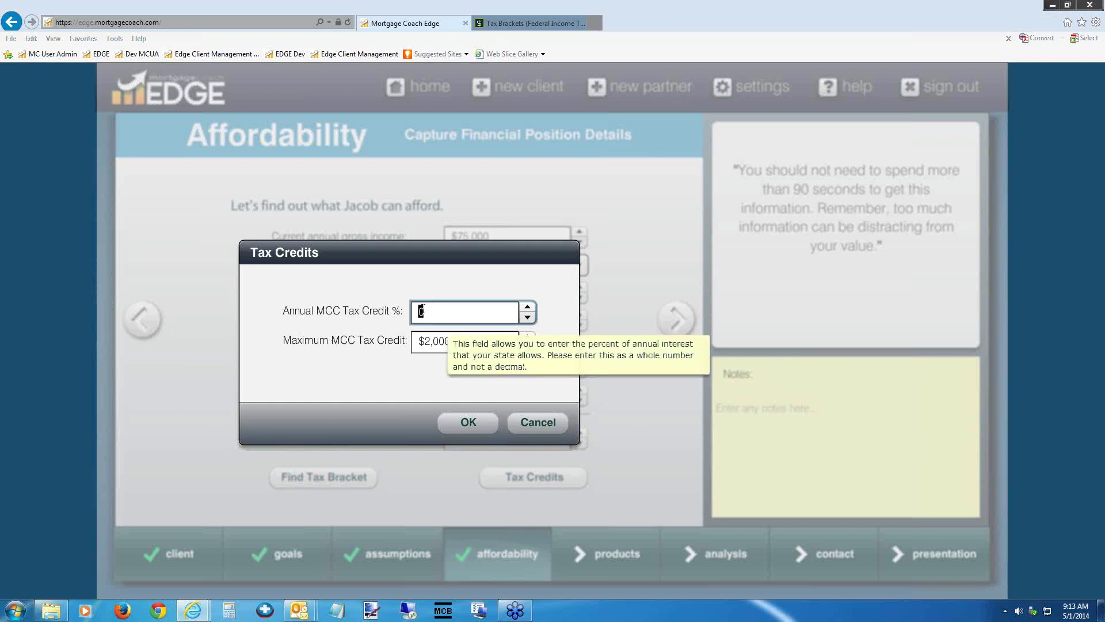
mouse_move(455, 342)
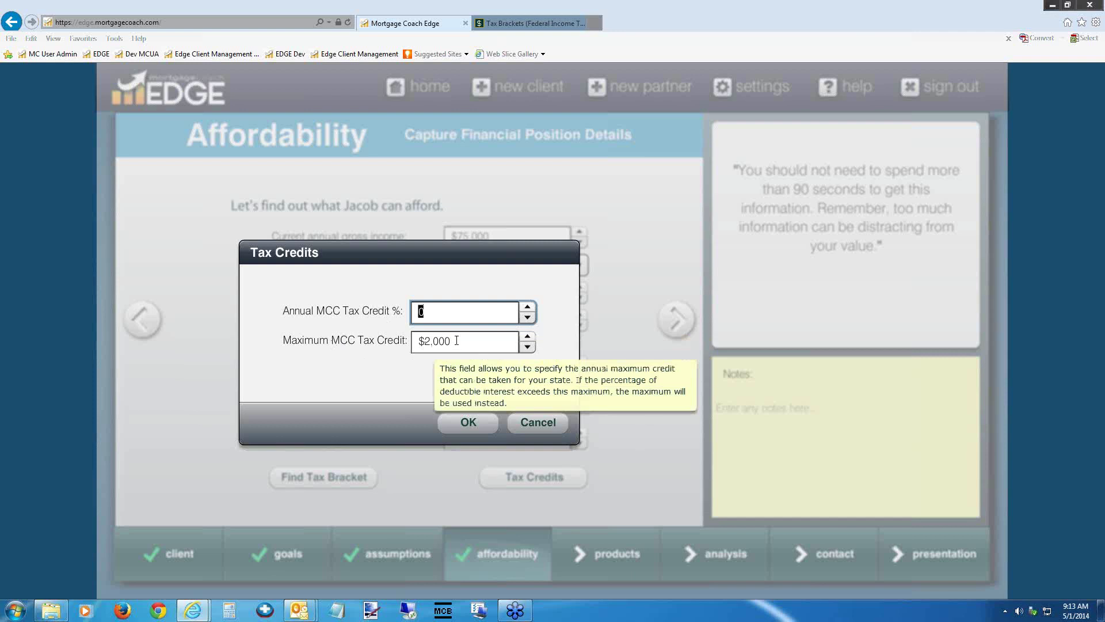
mouse_move(437, 307)
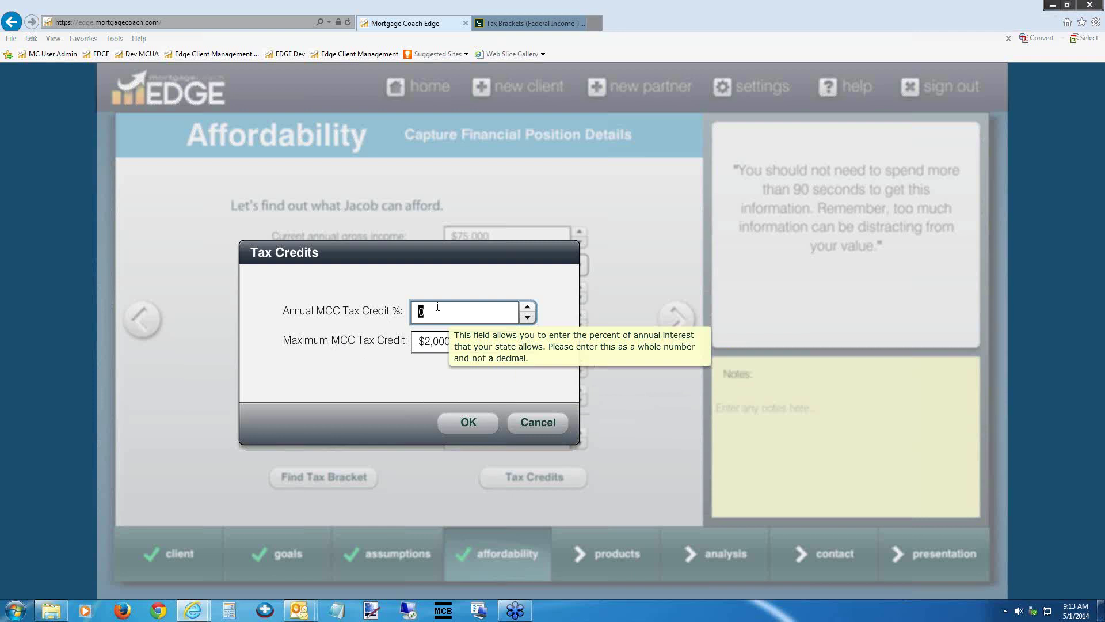
click(533, 424)
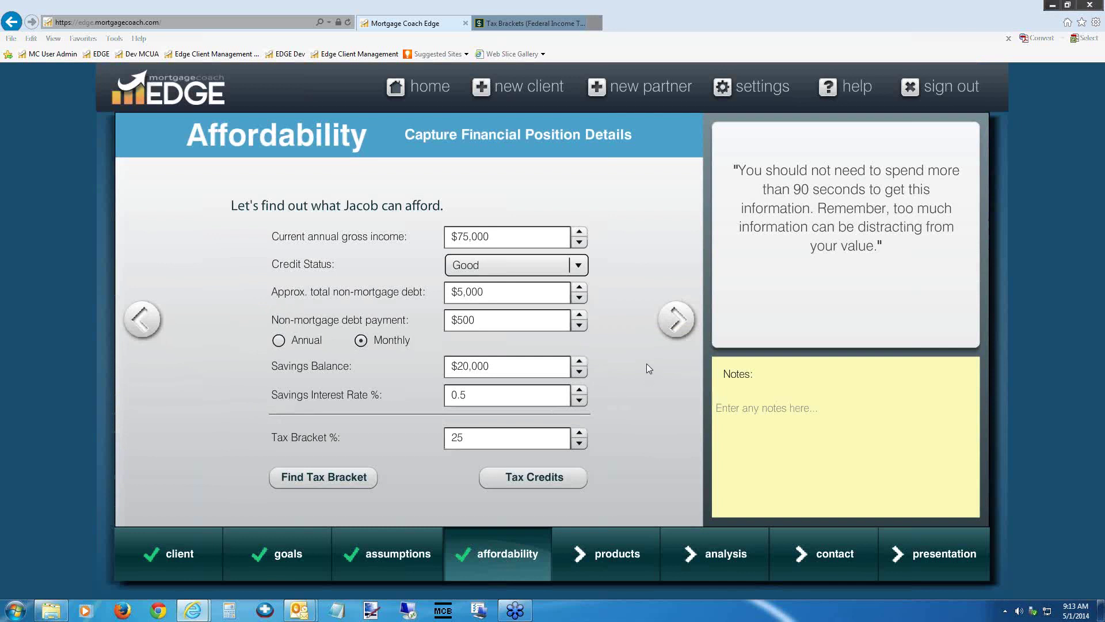
Enter a $2,500 maximum and $2,000 ideal monthly payment on the spending questions page.
click(677, 320)
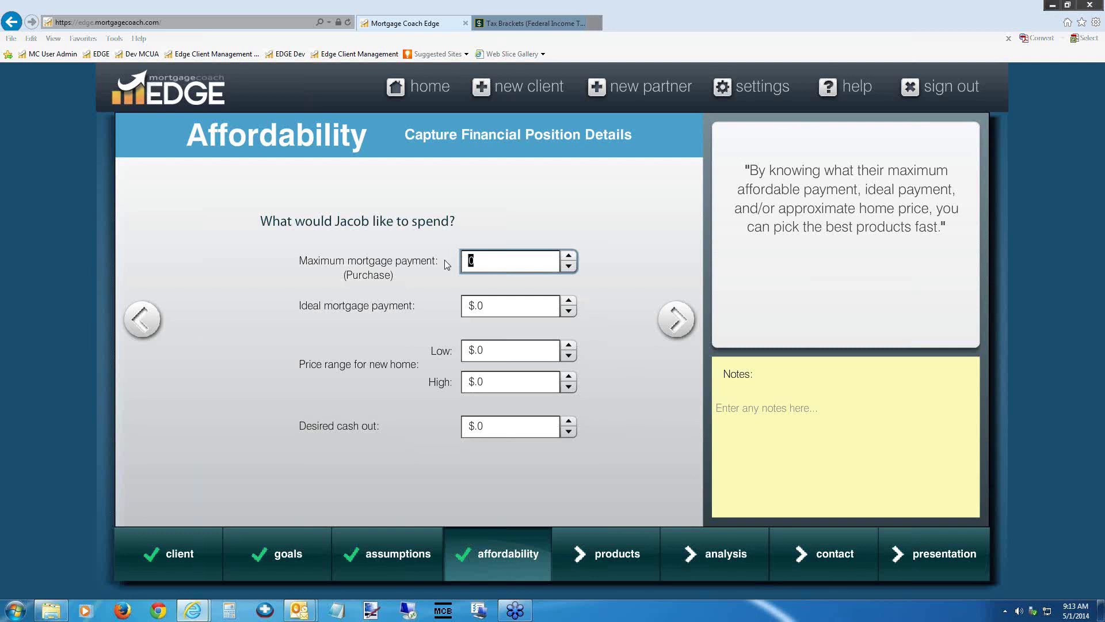
text(2500)
key(Tab)
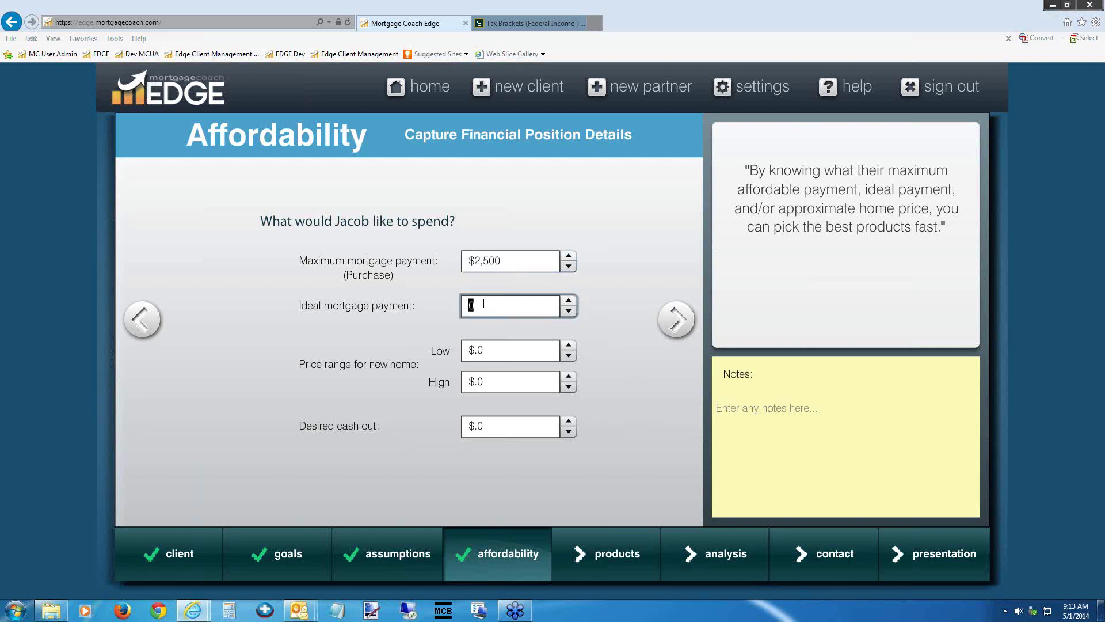
text(2000)
key(Tab)
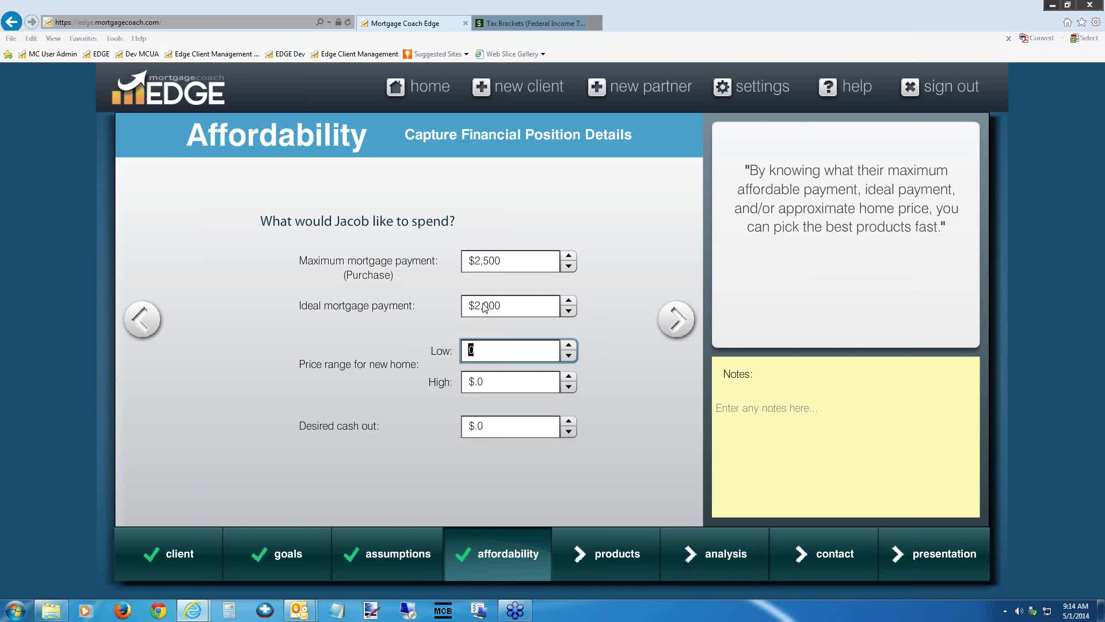
Set the price range to $290,000–$310,000 and continue to the Products page.
text(29)
text(0,)
text(0000)
key(Tab)
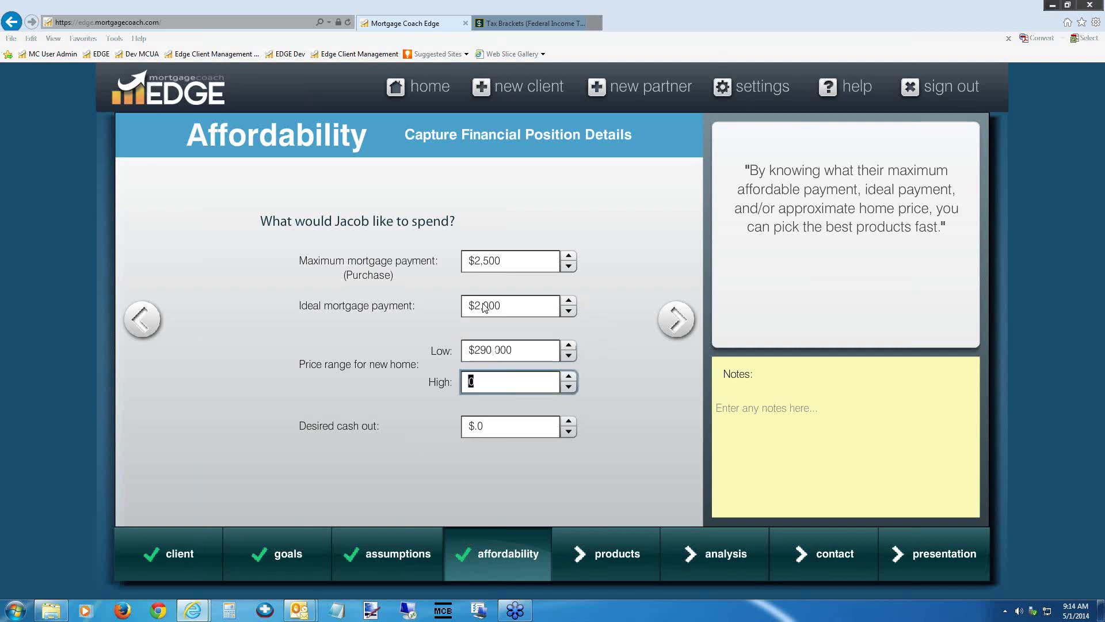
text(310000)
key(Tab)
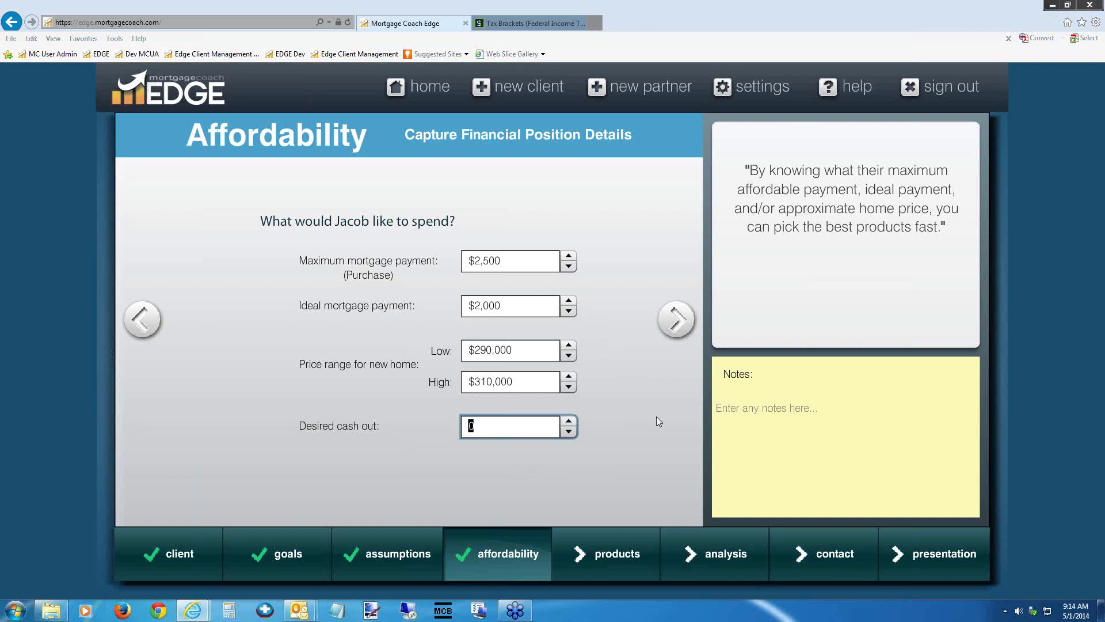
click(678, 321)
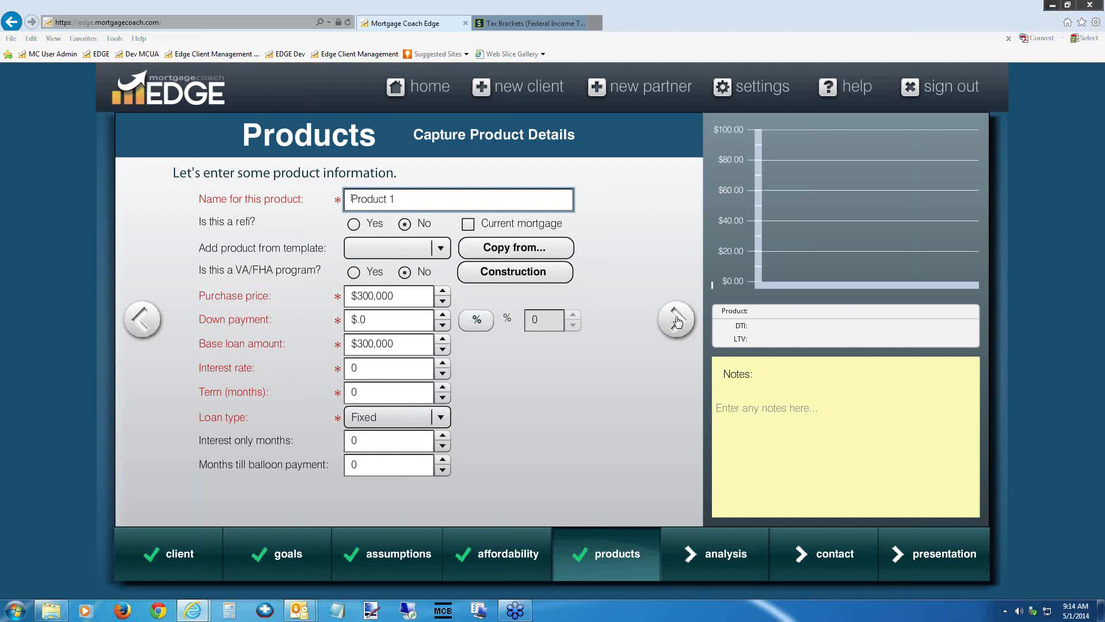
Replace the default product name with 'FHA 30 Fxd'.
triple_click(406, 199)
text(FHA 30 Fxd)
key(Tab)
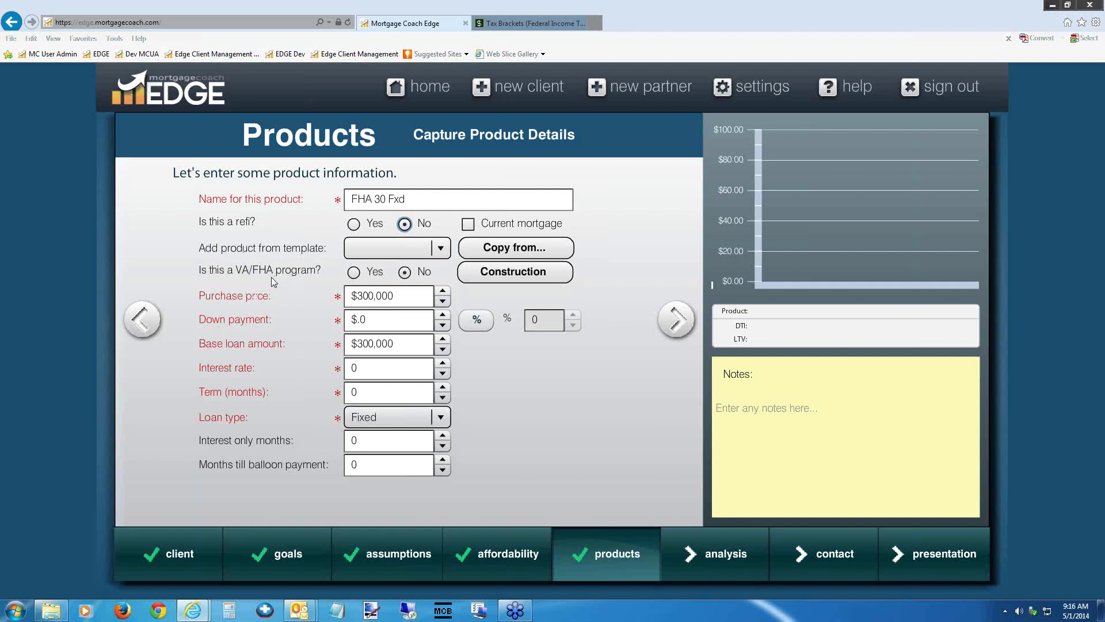
Mark the loan as VA/FHA with a 3.5% down payment.
click(354, 274)
click(381, 313)
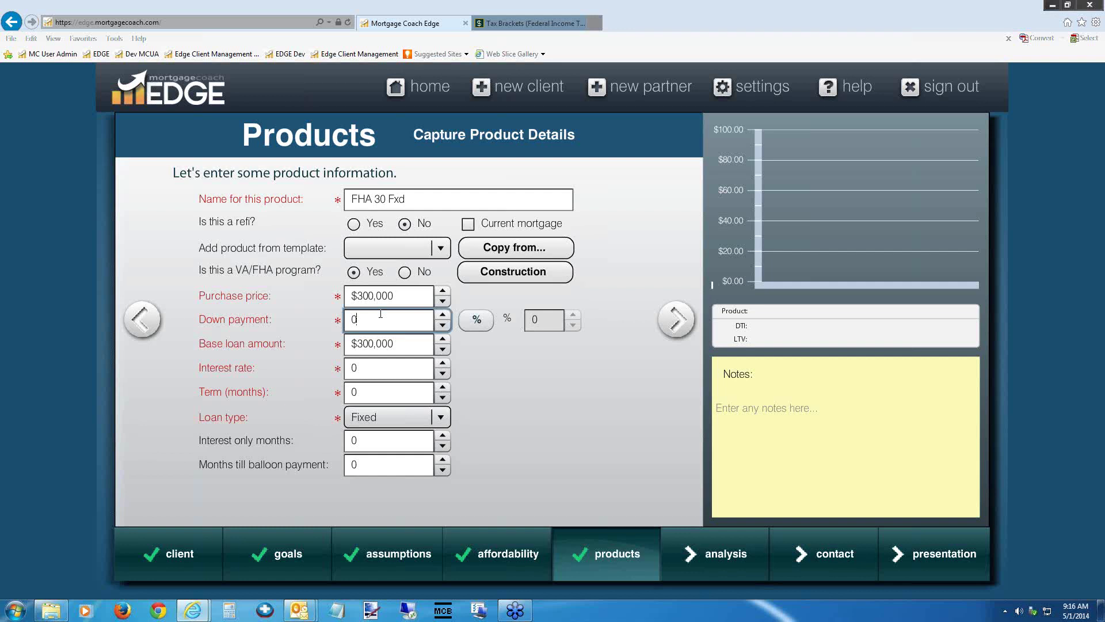
click(476, 320)
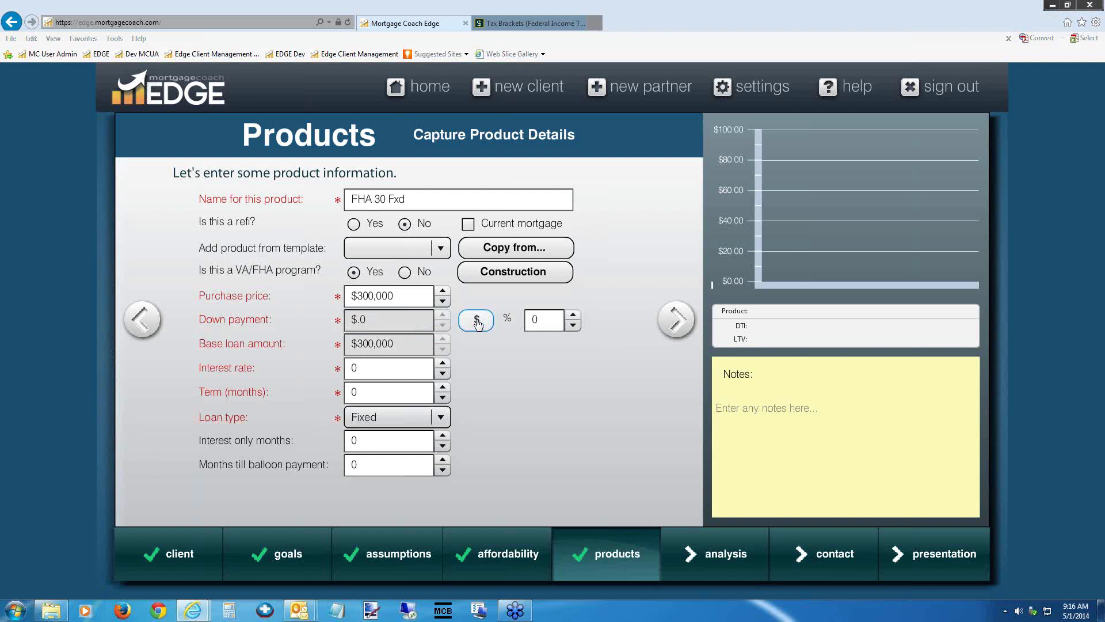
click(547, 319)
text(3.5)
key(Tab)
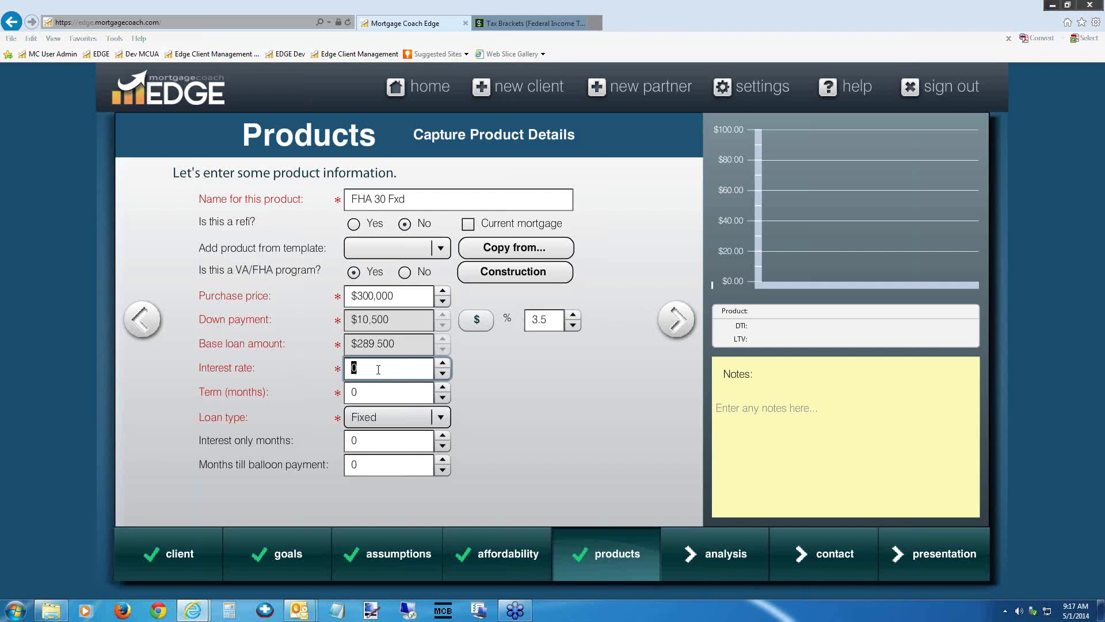
Set the interest rate to 4.5% and the term to 360 months.
click(372, 369)
text(.5)
key(Tab)
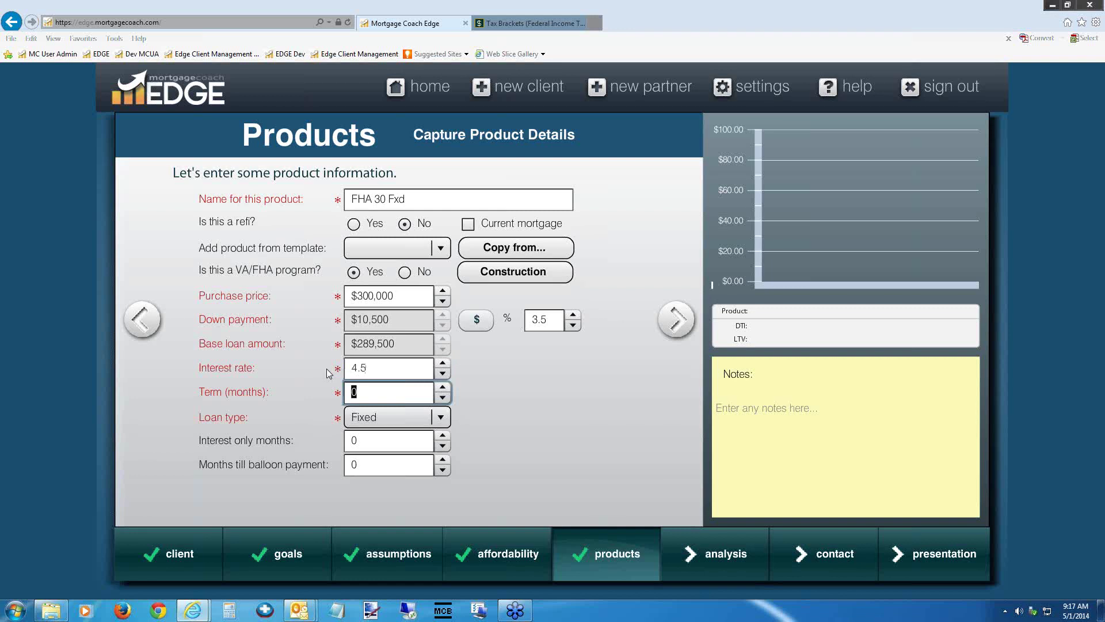
text(360)
key(Tab)
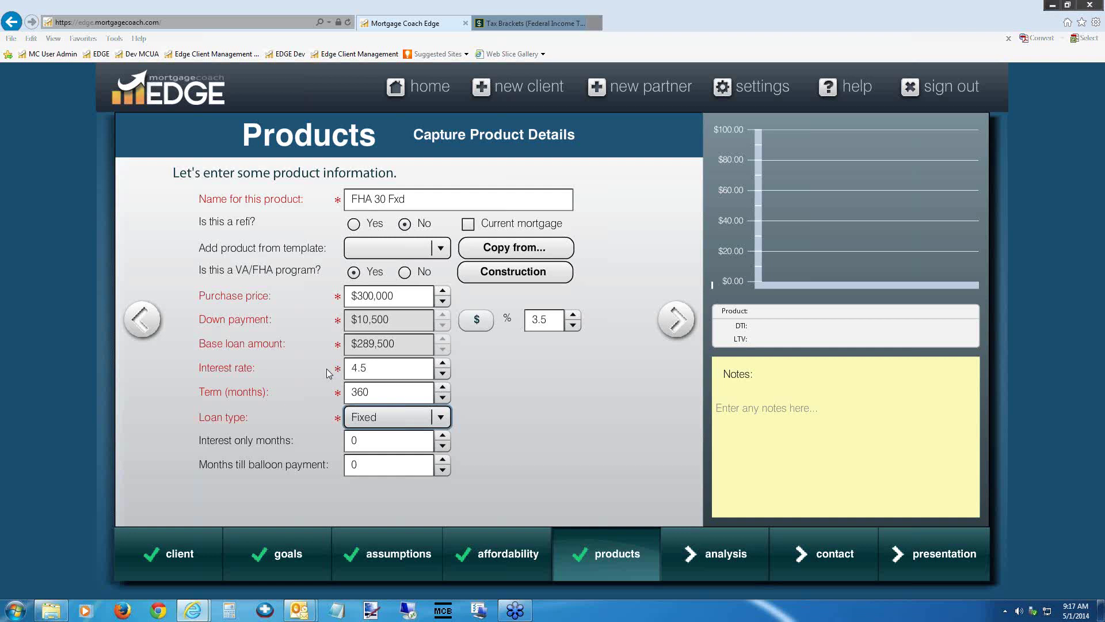
Keep Fixed as the loan type with interest-only and balloon months at 0.
click(440, 418)
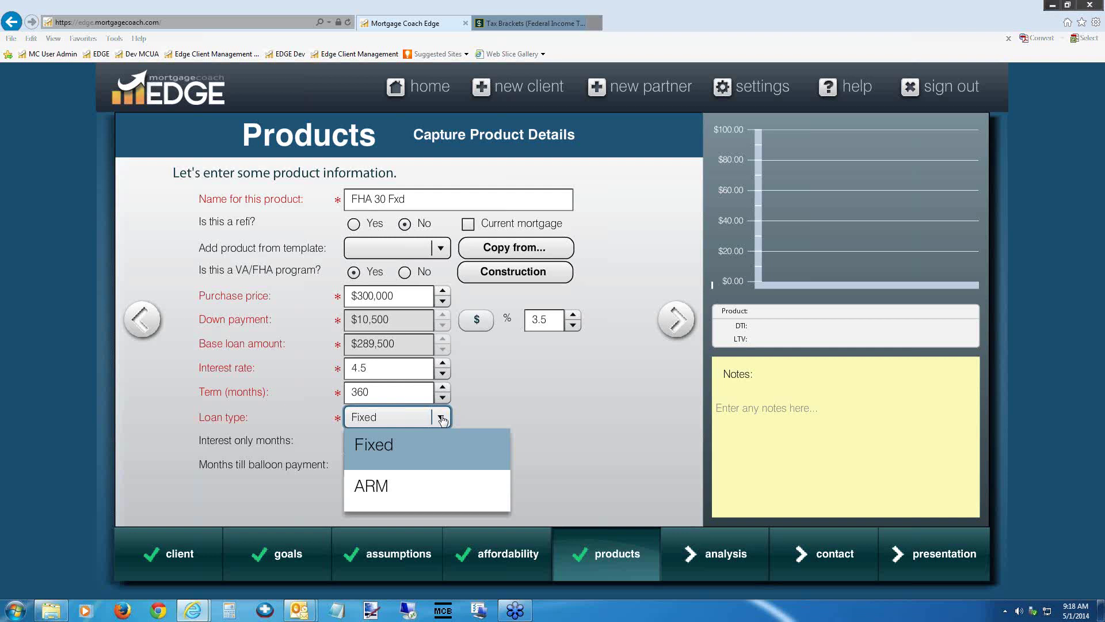
click(442, 419)
click(351, 441)
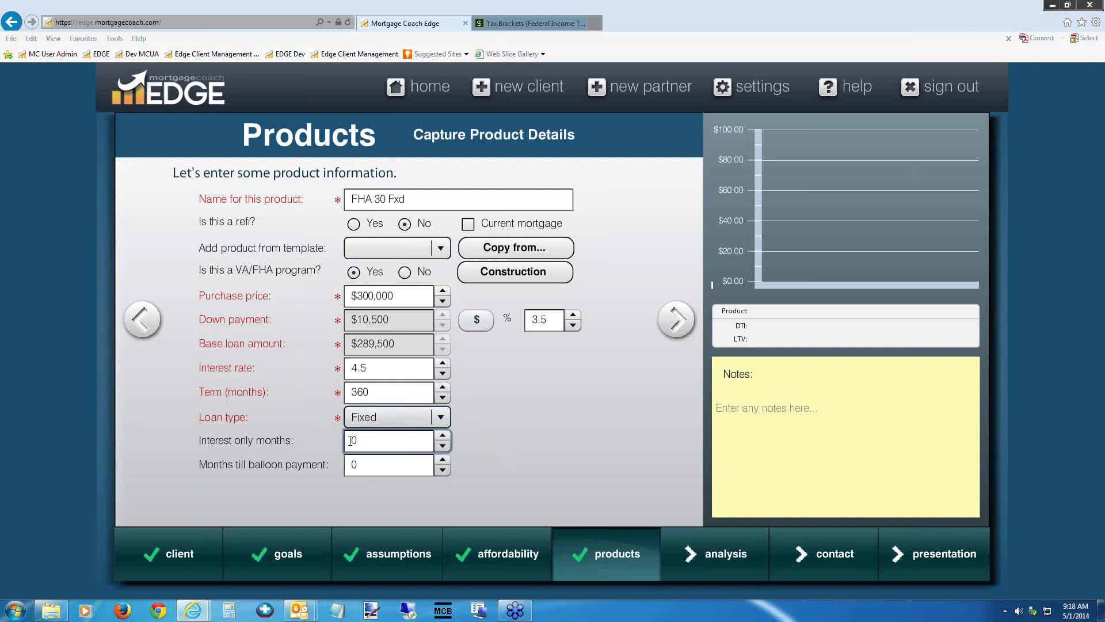
double_click(351, 440)
click(363, 466)
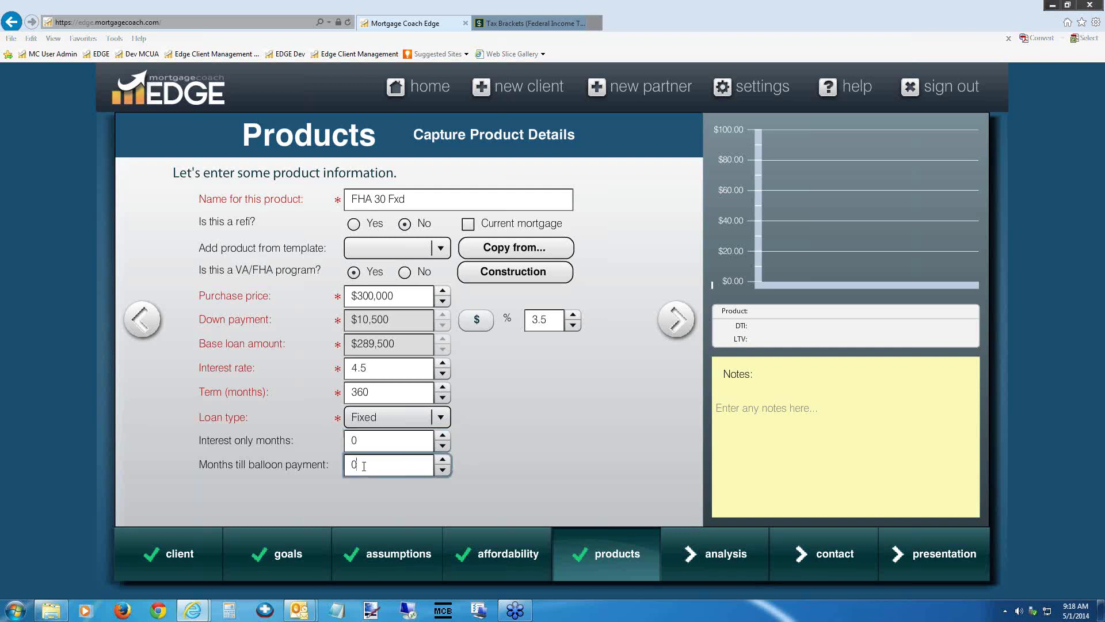
drag(364, 465, 324, 469)
Go to the FHA 30 Fxd closing costs page and select the Upfront MIP field.
click(676, 321)
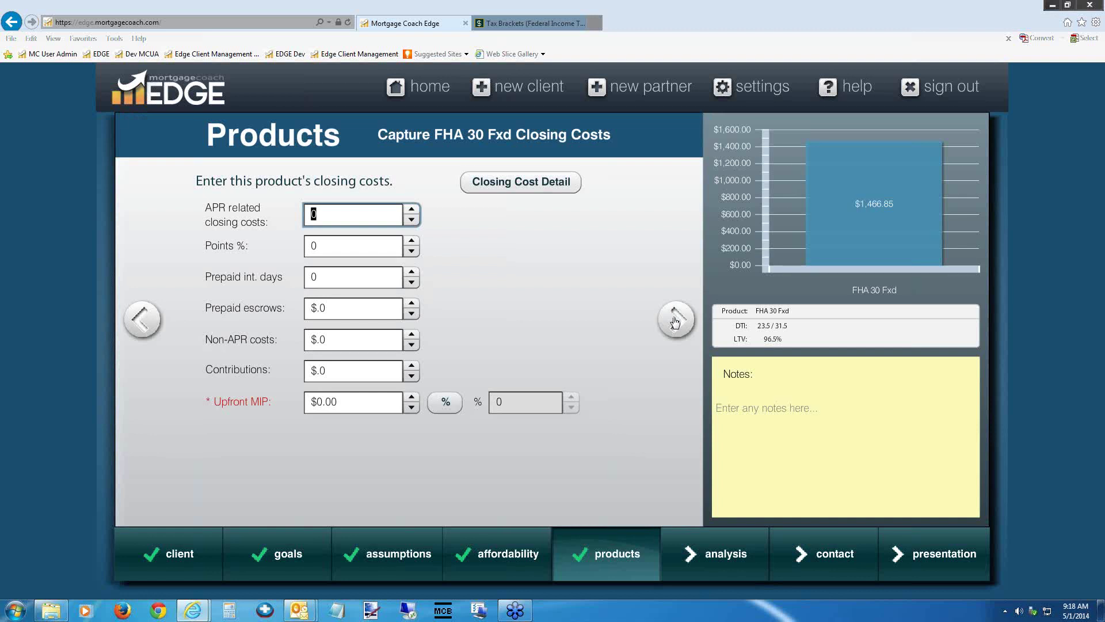
click(347, 403)
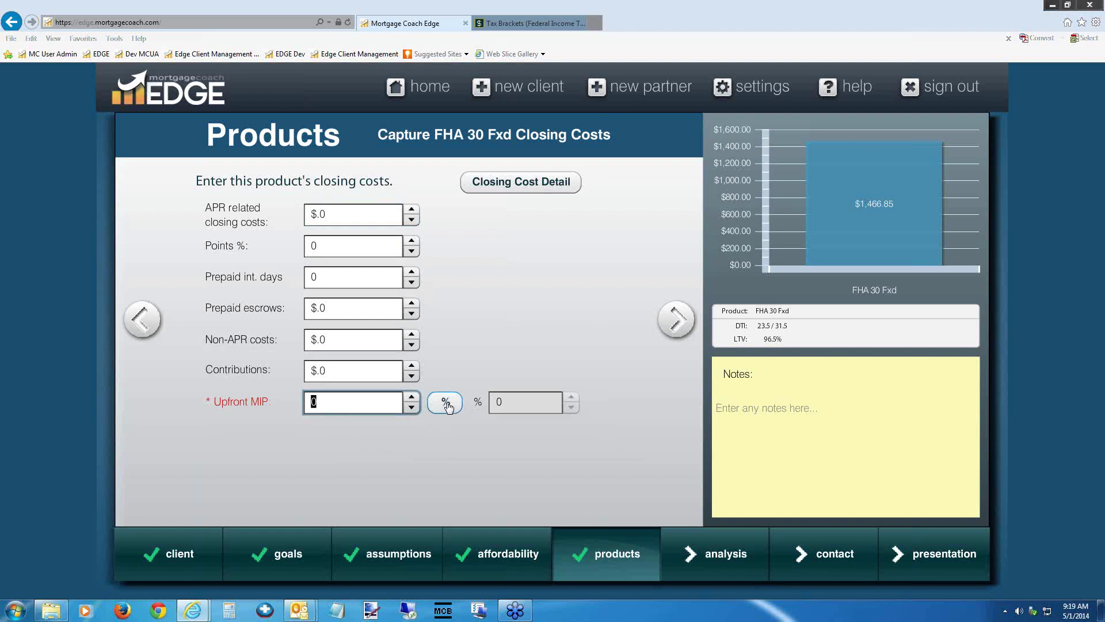
Set upfront MIP to 1.75% ($5,066.25), add it to the loan amount, and open itemized closing costs.
click(448, 406)
click(511, 401)
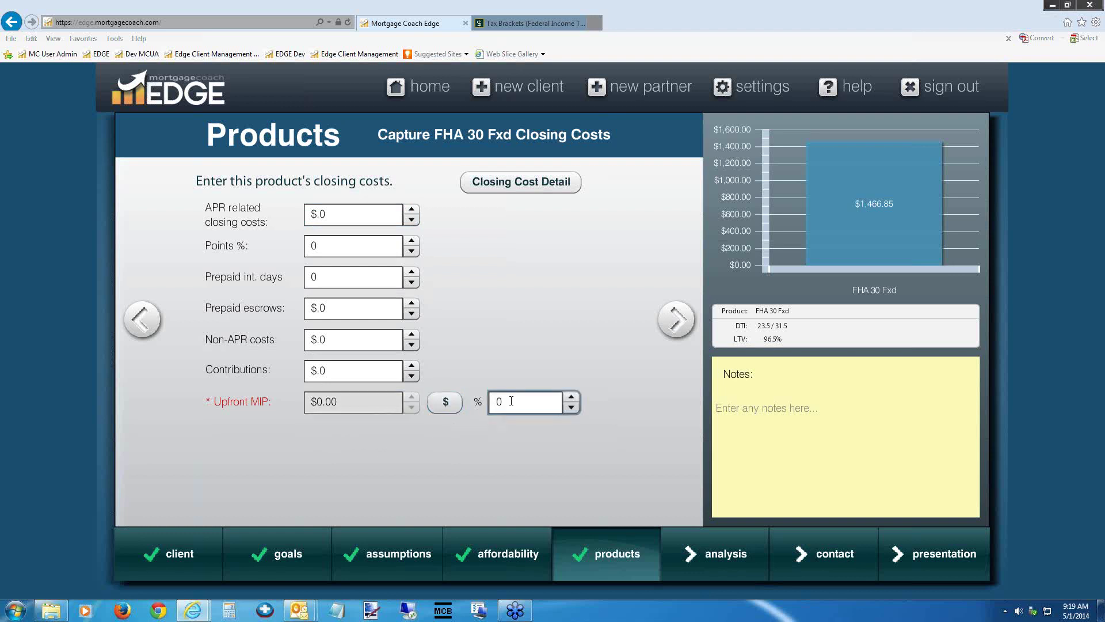
double_click(523, 397)
text(1.75)
key(Tab)
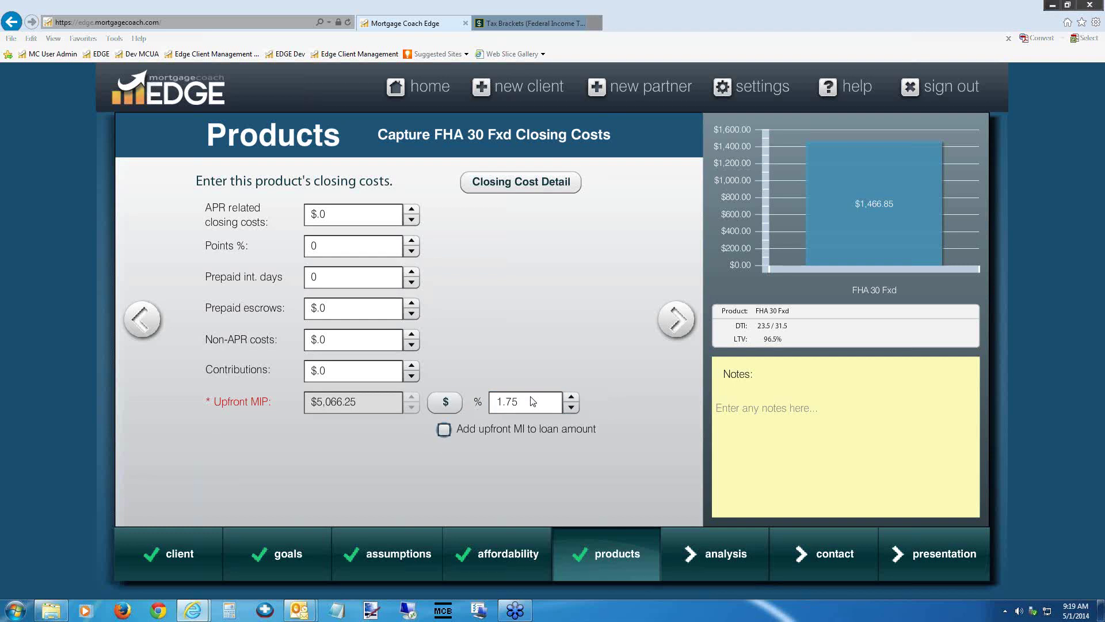
click(444, 430)
click(335, 211)
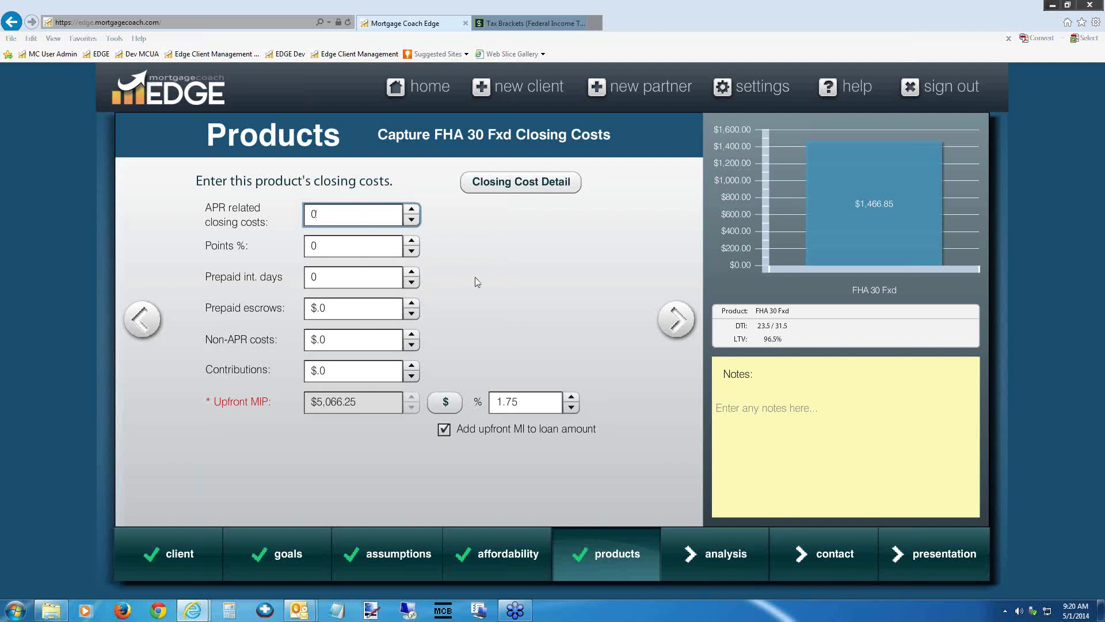
click(526, 186)
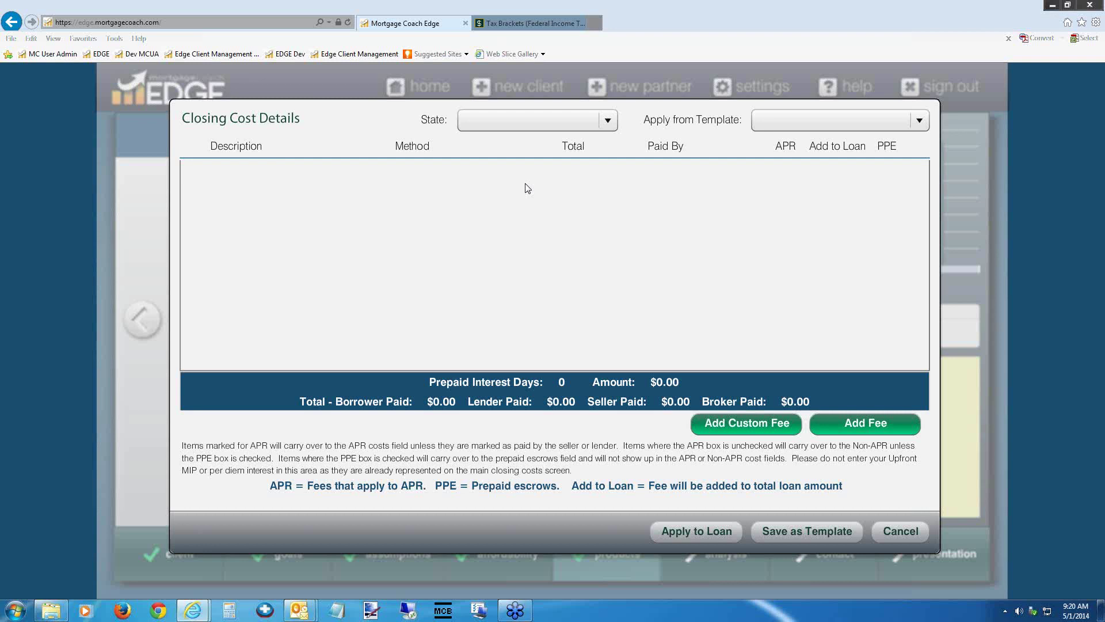
Bring up the Closing Cost Details dialog, still empty with all totals at $0.00.
click(857, 426)
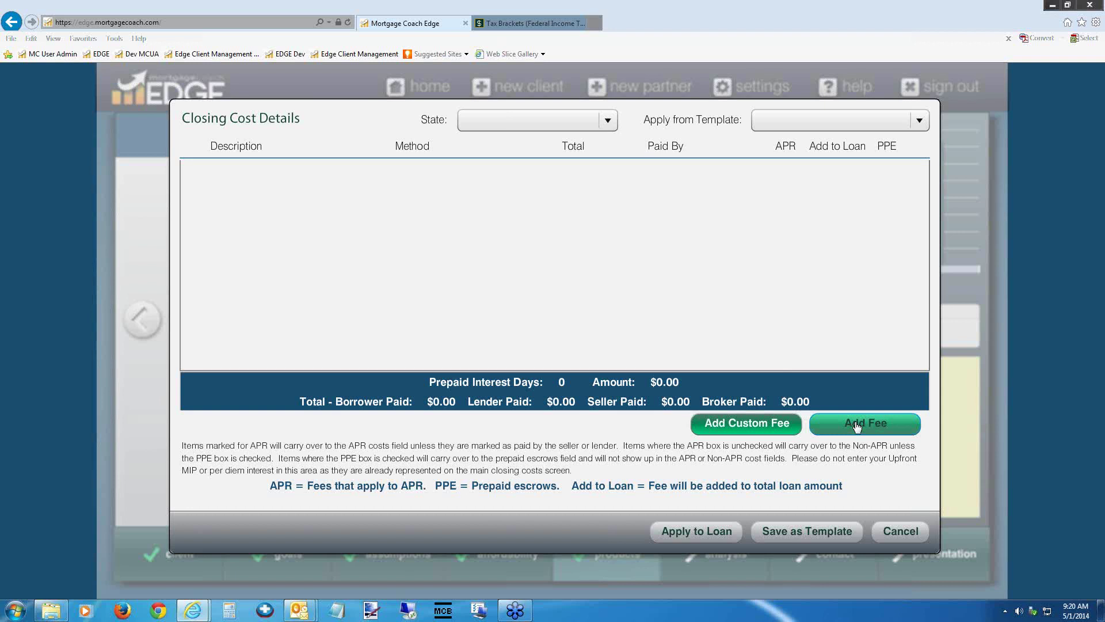
Add a new fee row and choose Credit Report as its description.
click(857, 426)
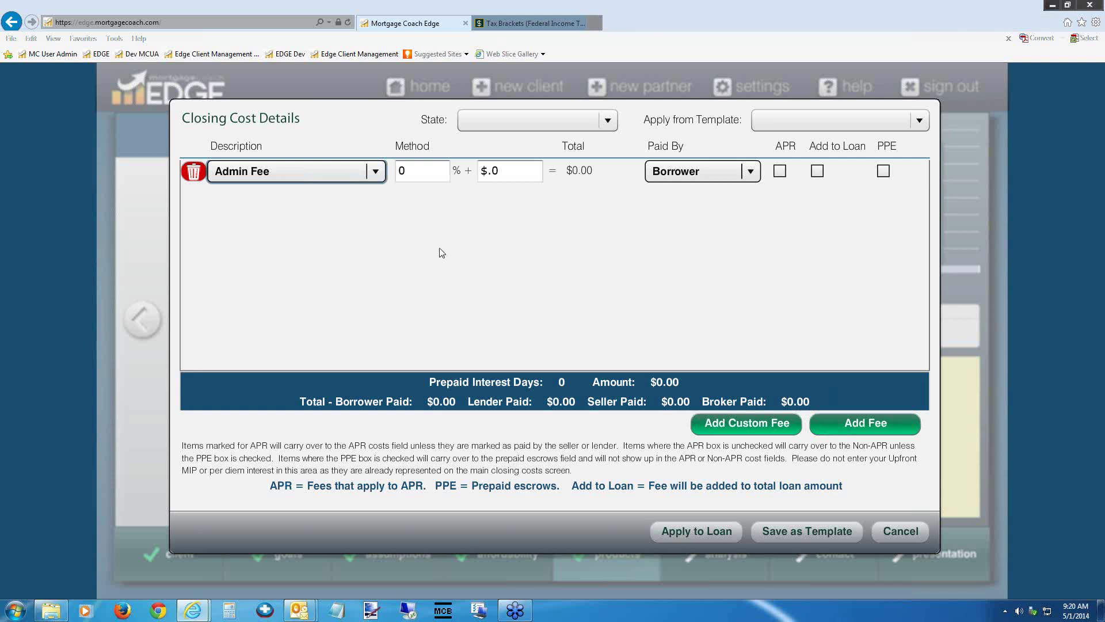
click(376, 172)
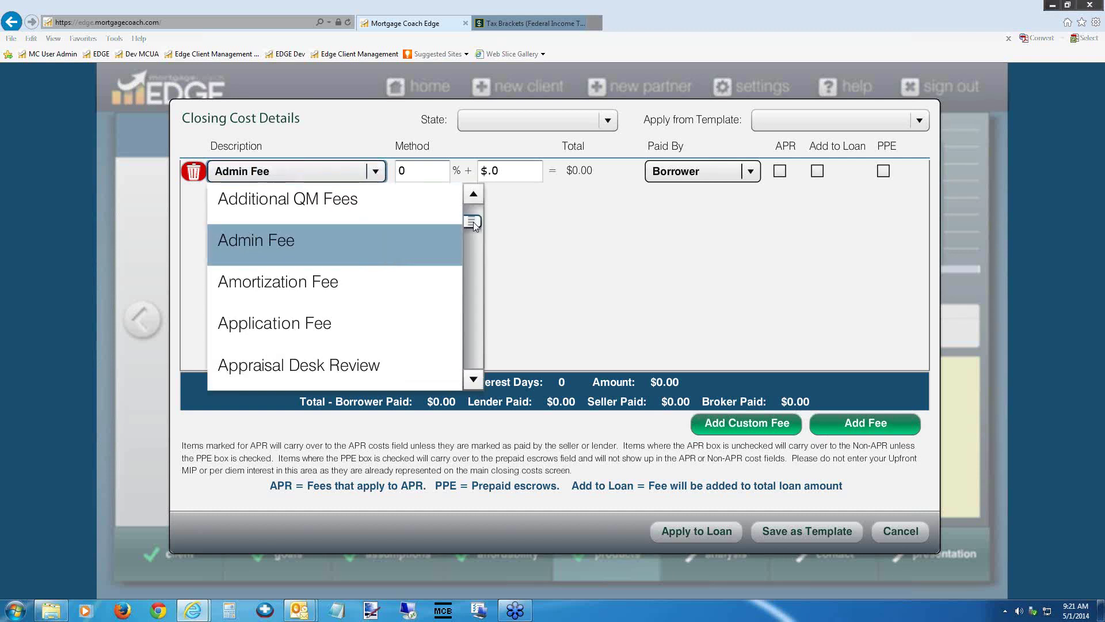
drag(474, 223, 471, 222)
key(c)
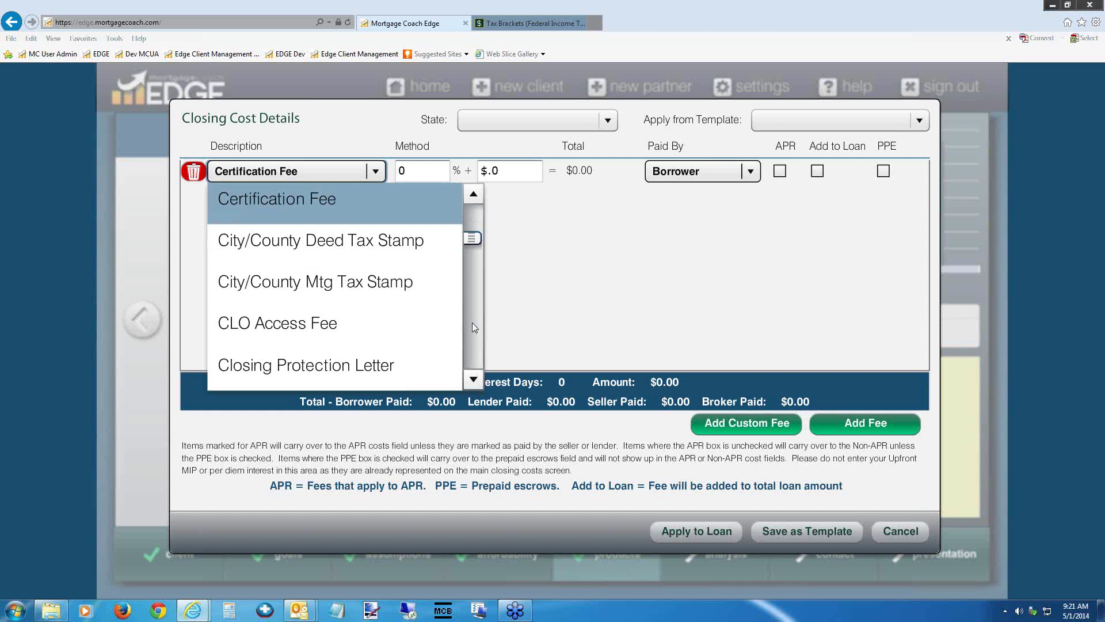
click(473, 380)
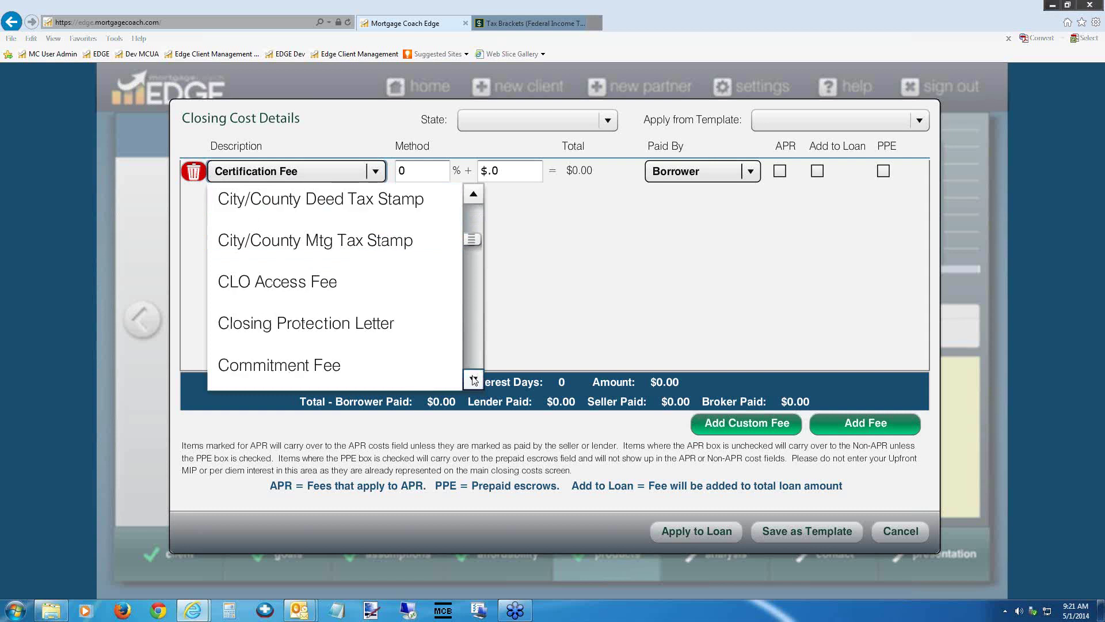
click(473, 380)
click(473, 380)
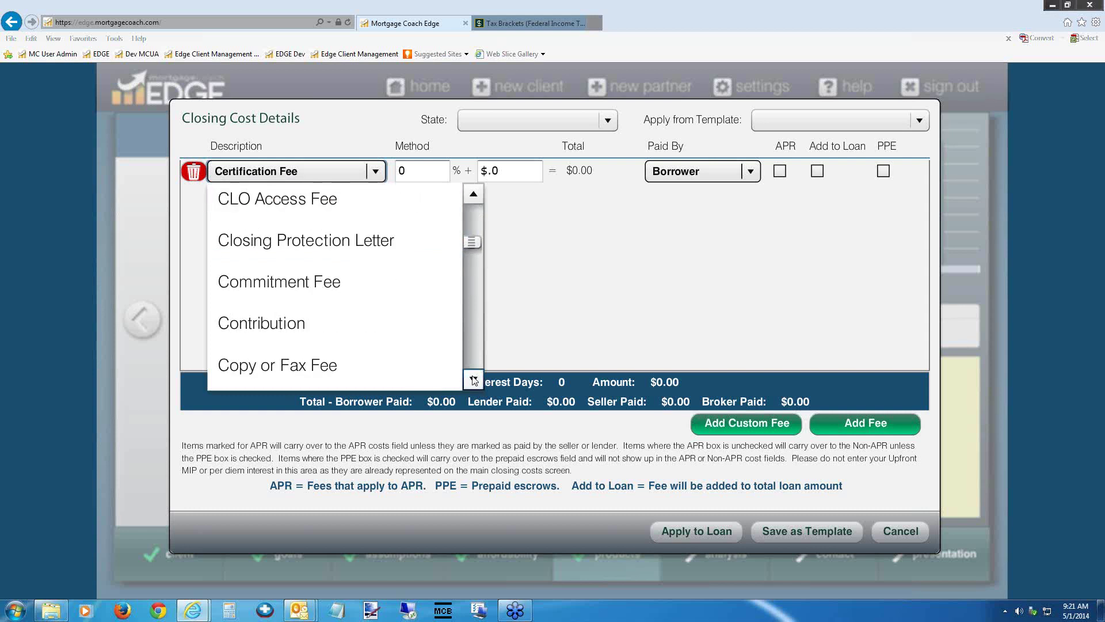
click(473, 380)
click(474, 380)
click(474, 380)
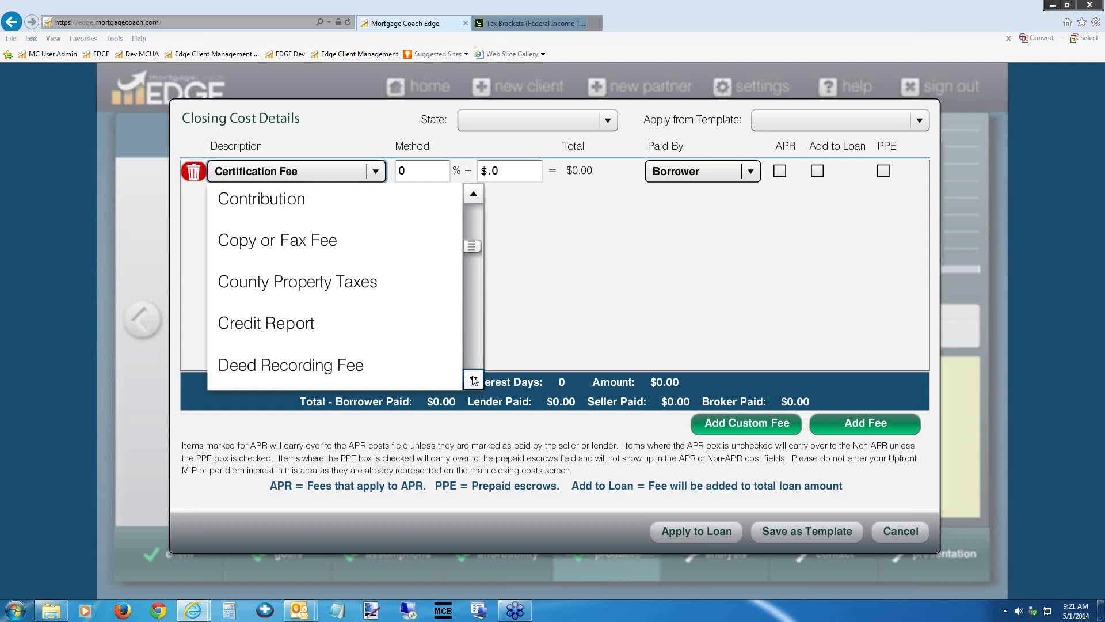
click(303, 326)
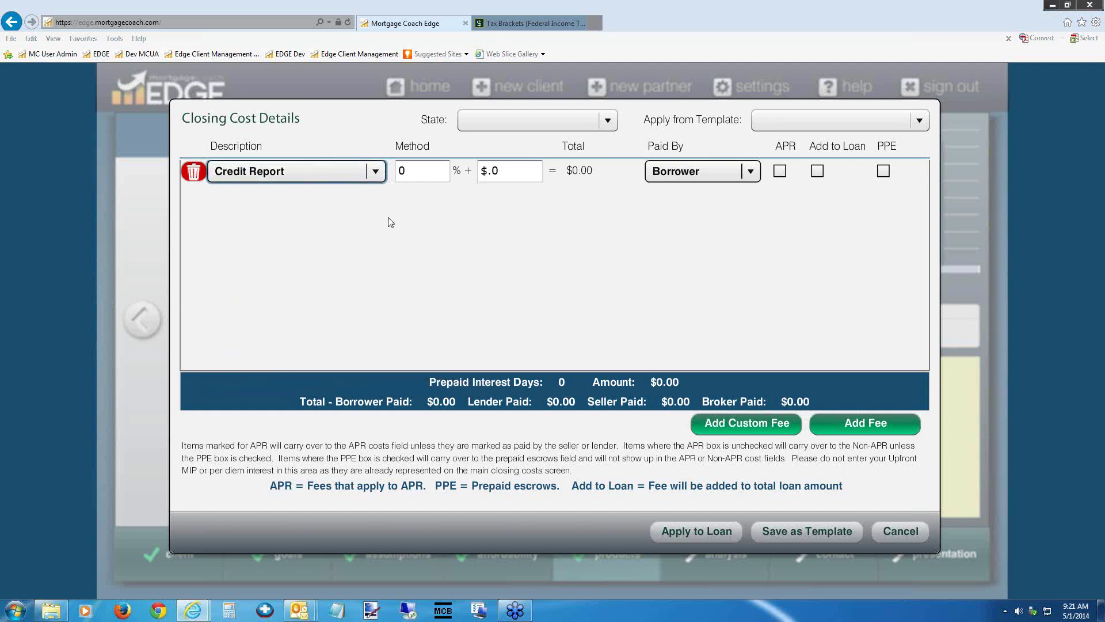
Enter a $25 flat dollar amount for the borrower-paid Credit Report fee.
click(420, 169)
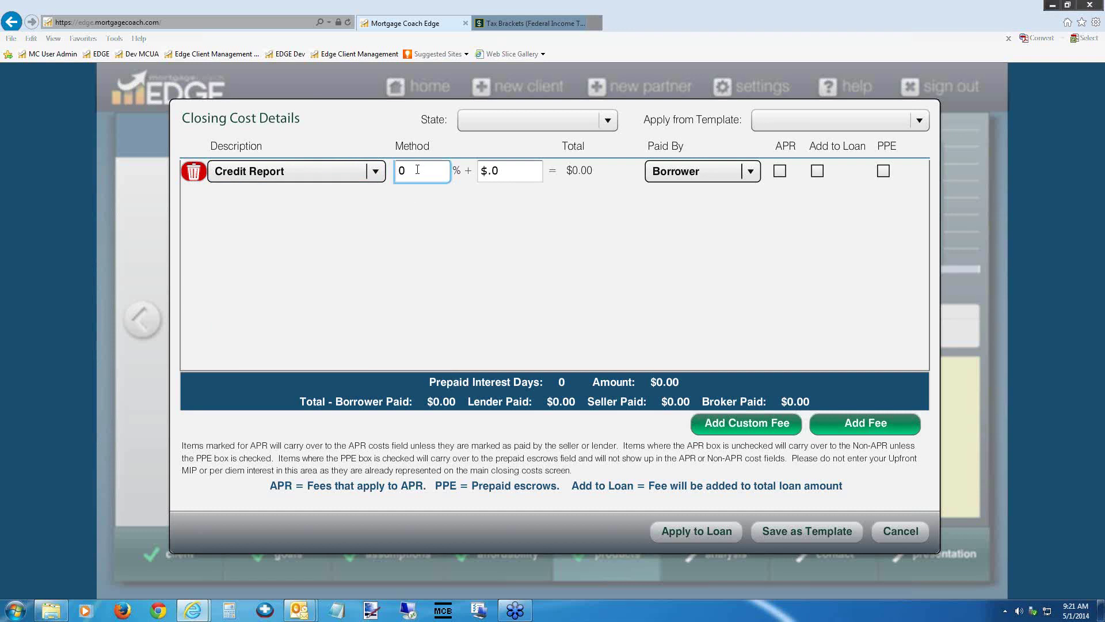
double_click(421, 170)
click(507, 170)
drag(506, 170, 456, 173)
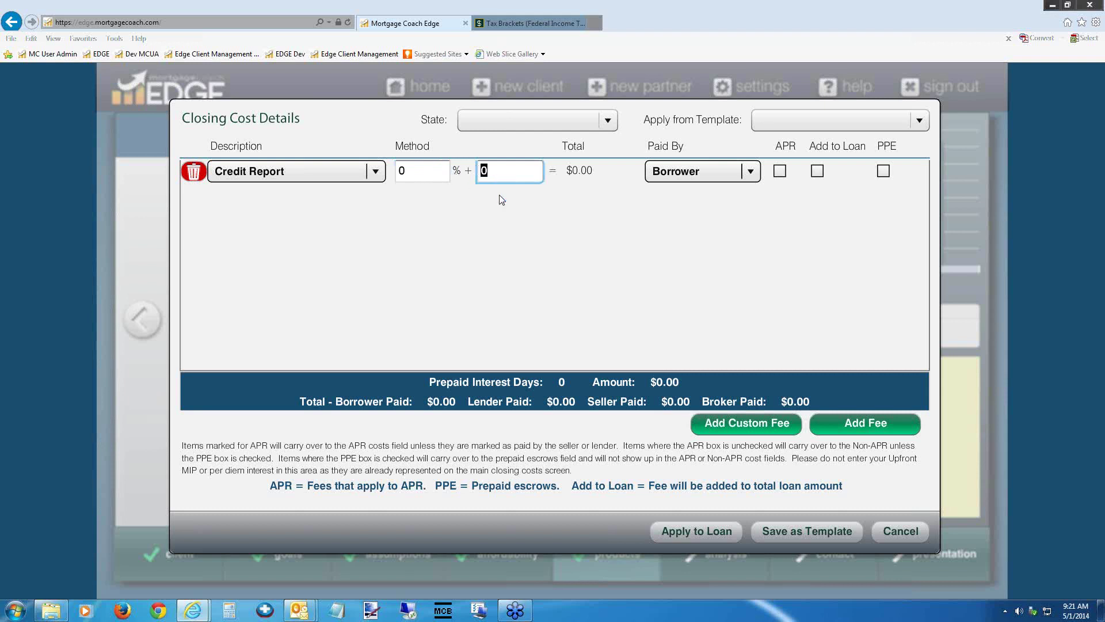
text(25)
key(Tab)
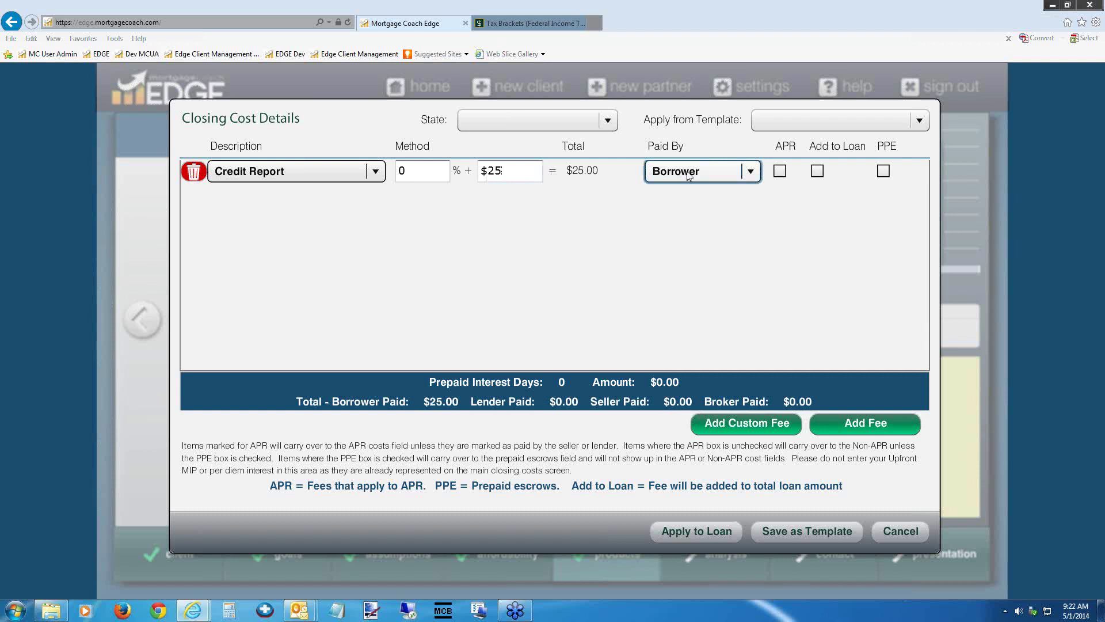
click(751, 172)
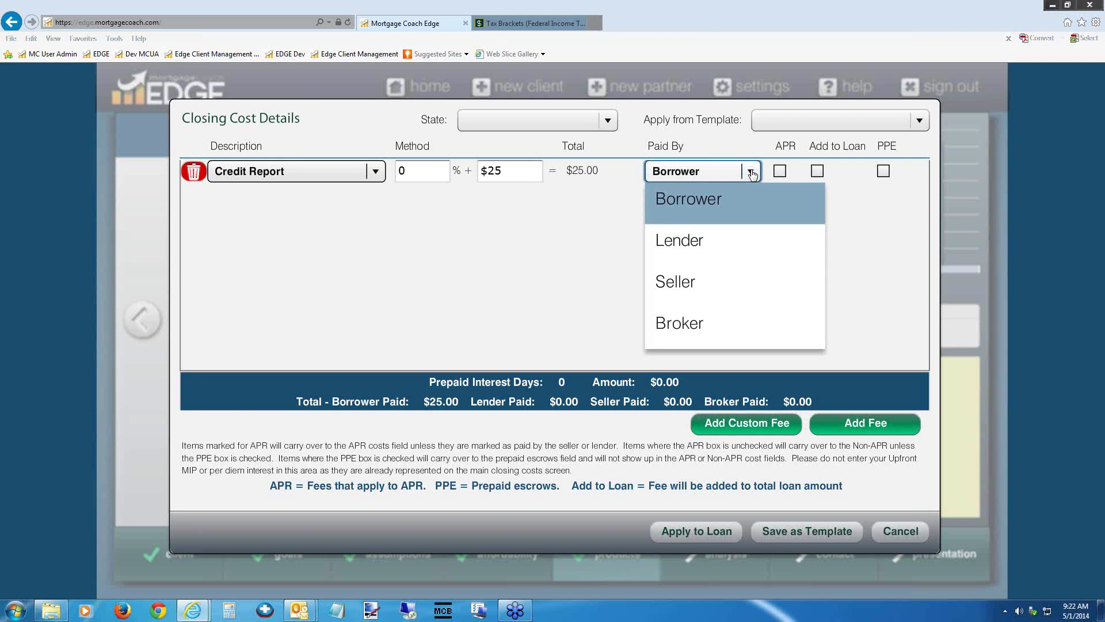
click(752, 173)
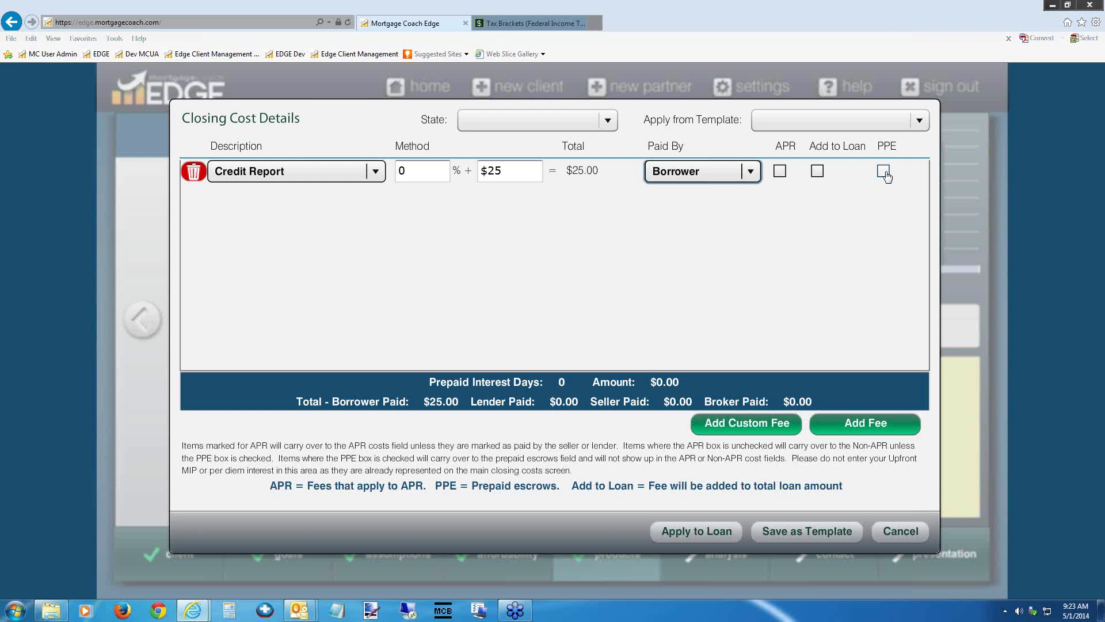
Add a second fee row as a $700 Appraisal Fee.
click(858, 427)
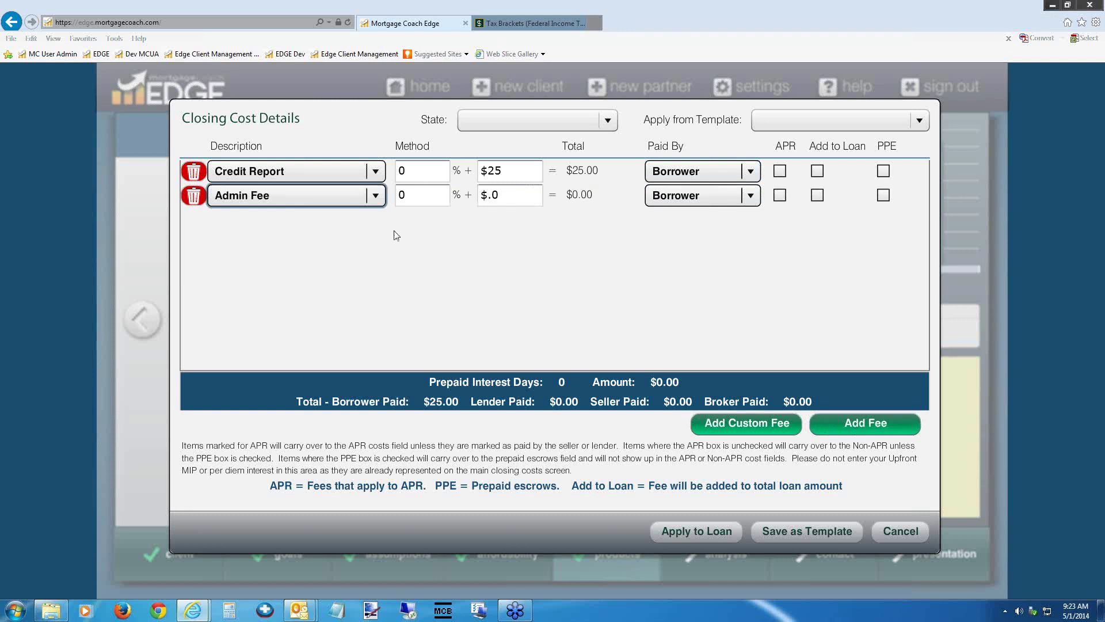
click(376, 196)
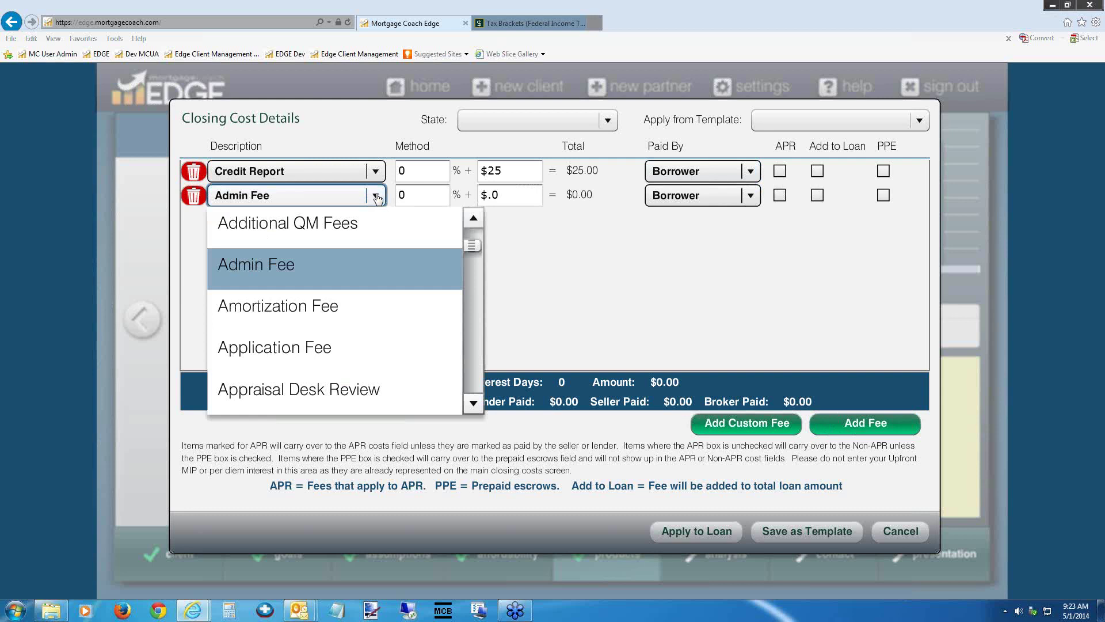
click(473, 403)
click(473, 403)
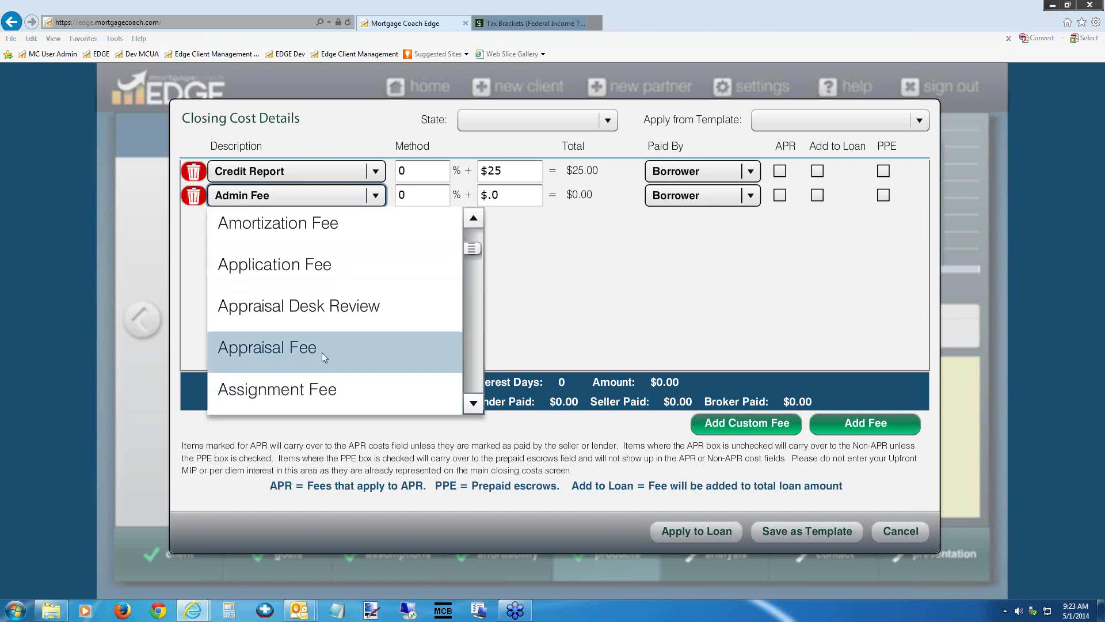
click(288, 346)
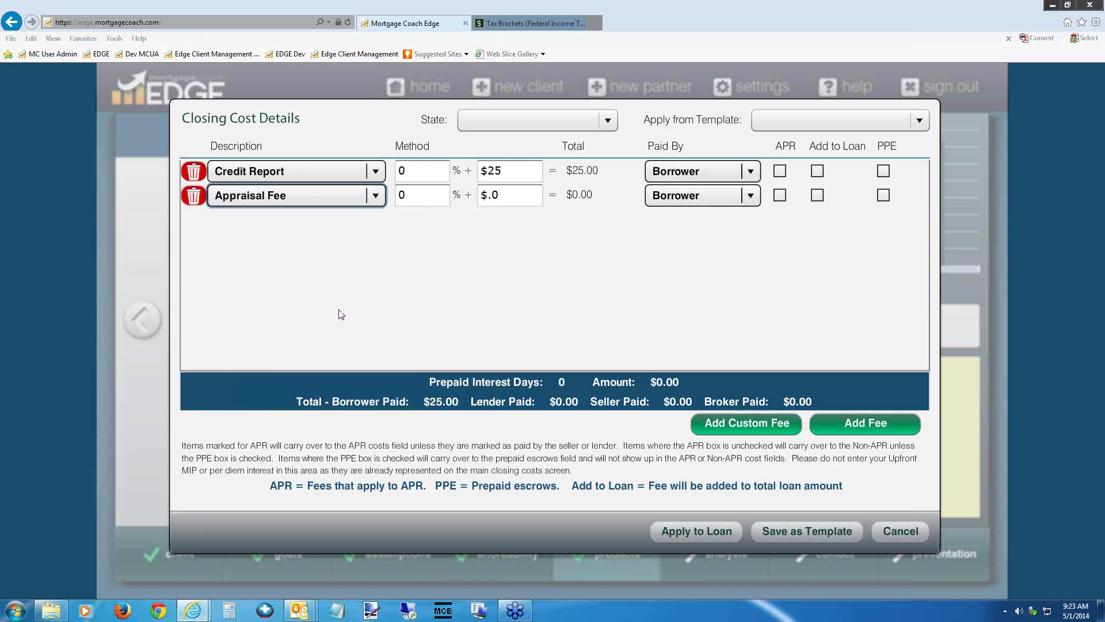
click(504, 197)
double_click(503, 197)
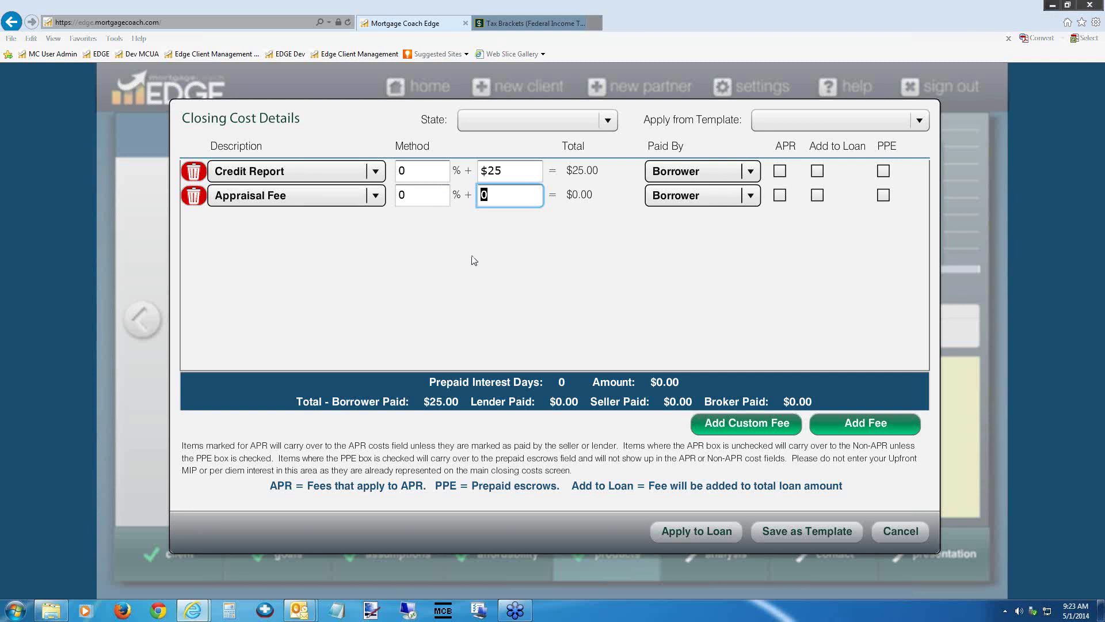
text(700)
key(Tab)
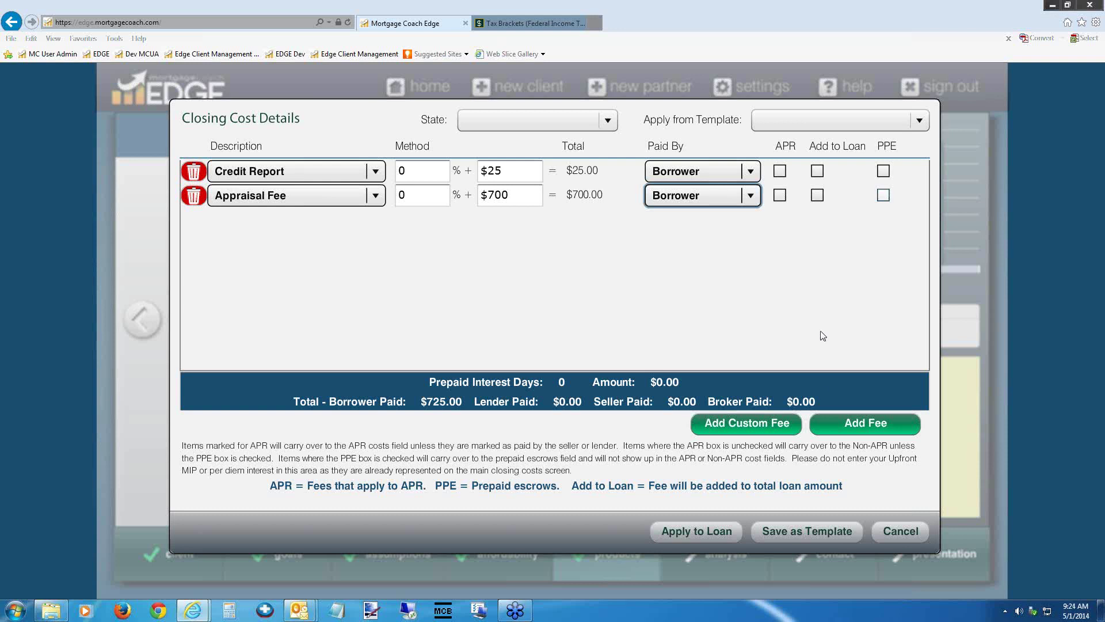
Add a $2,800 Loan Origination fee counted toward APR, then start another fee row.
click(854, 426)
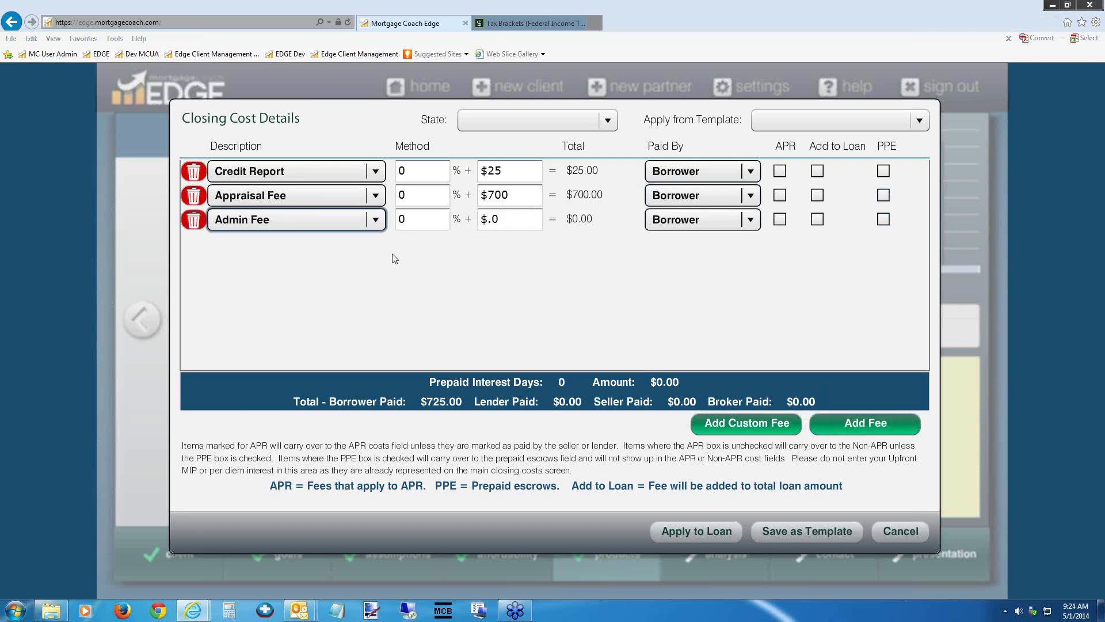
click(375, 220)
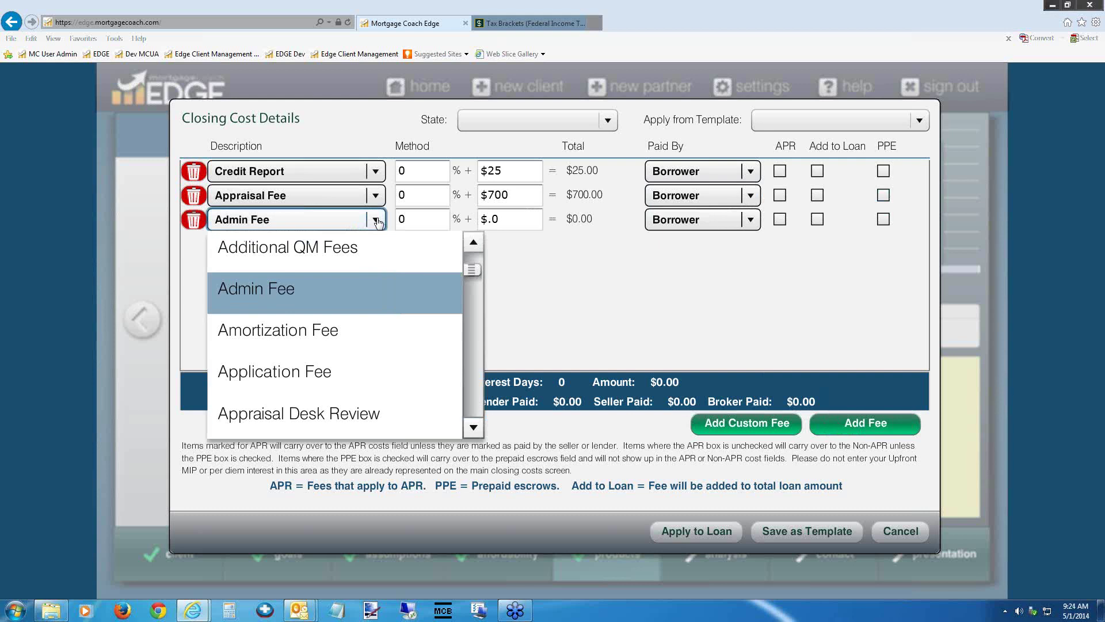
key(l)
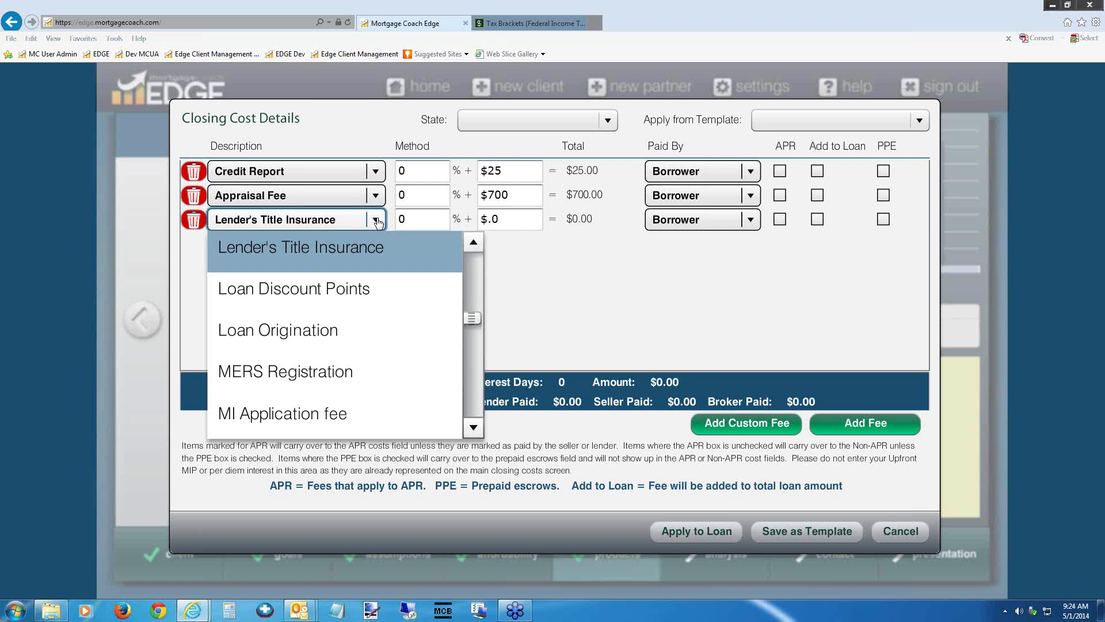
click(288, 332)
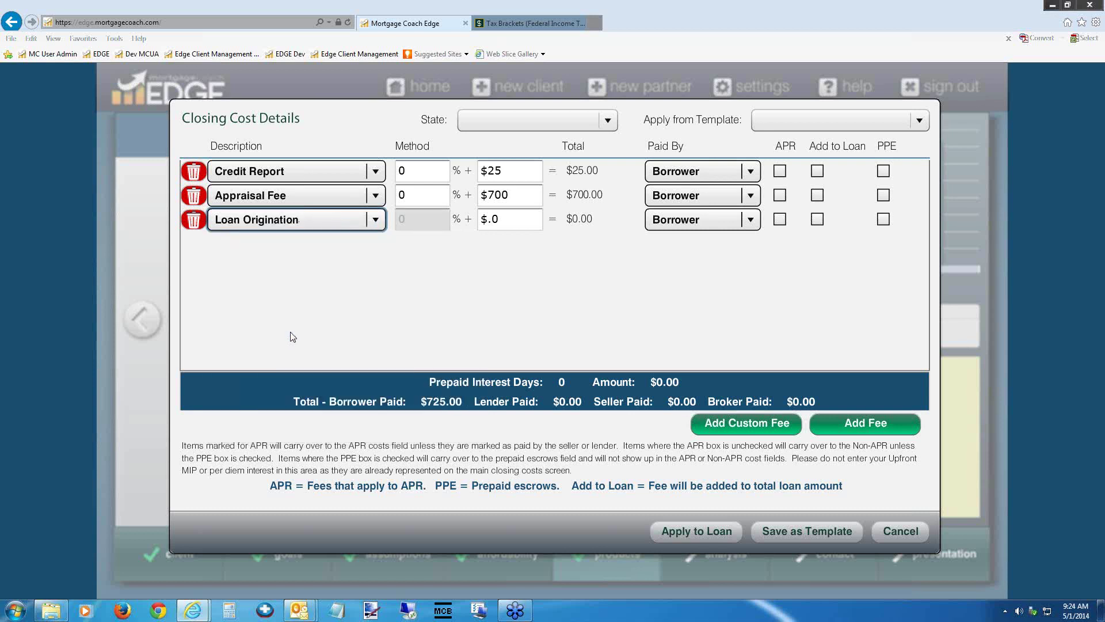
click(508, 219)
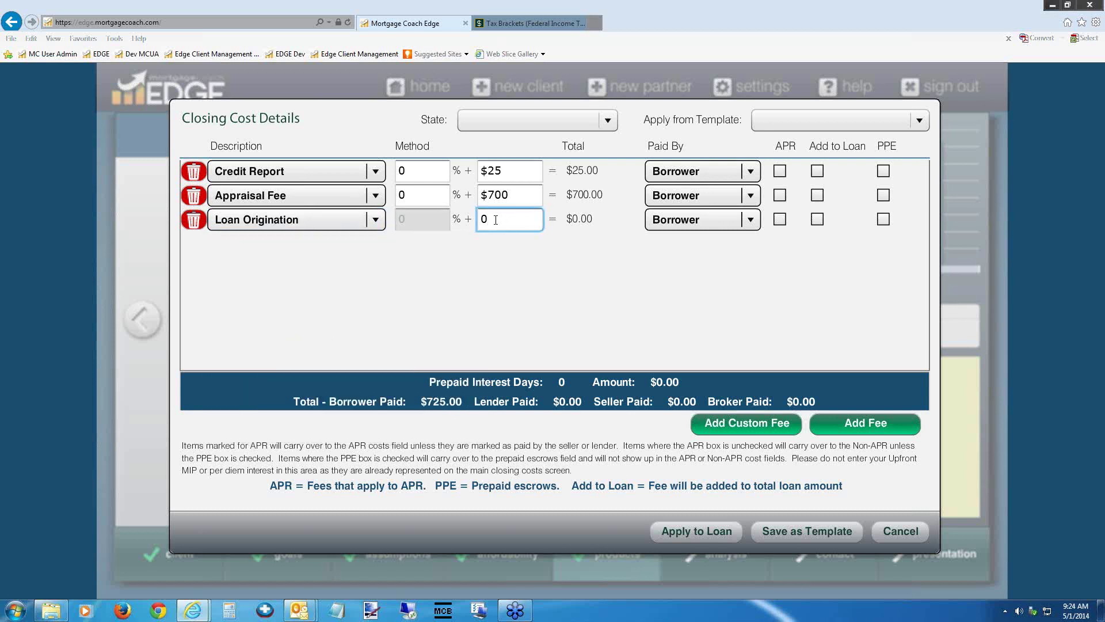
double_click(495, 219)
text(2800)
key(Tab)
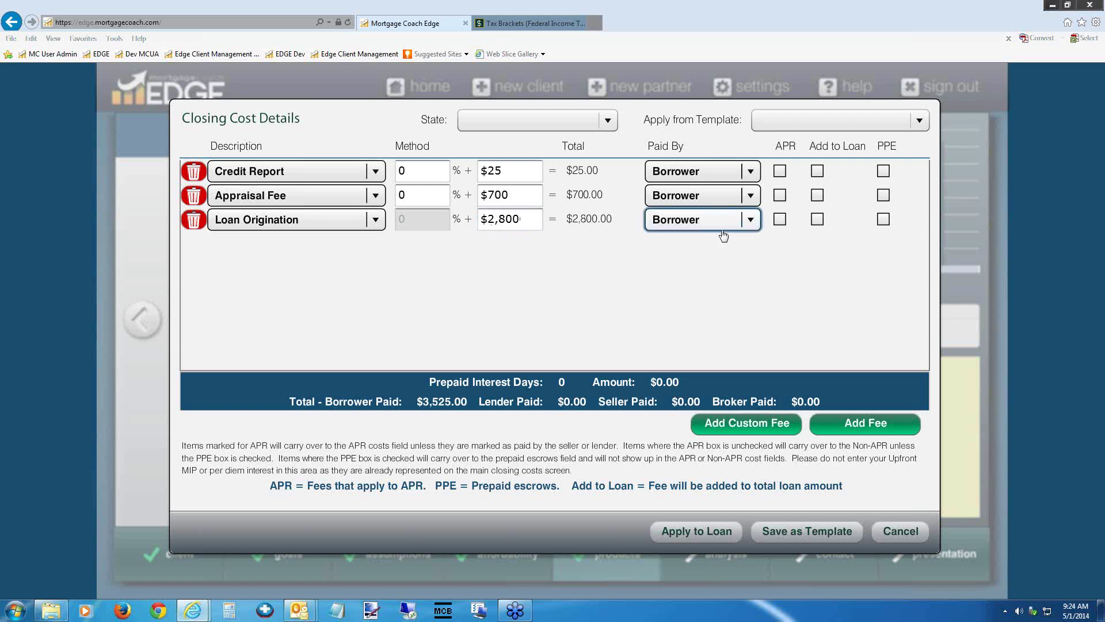
click(780, 220)
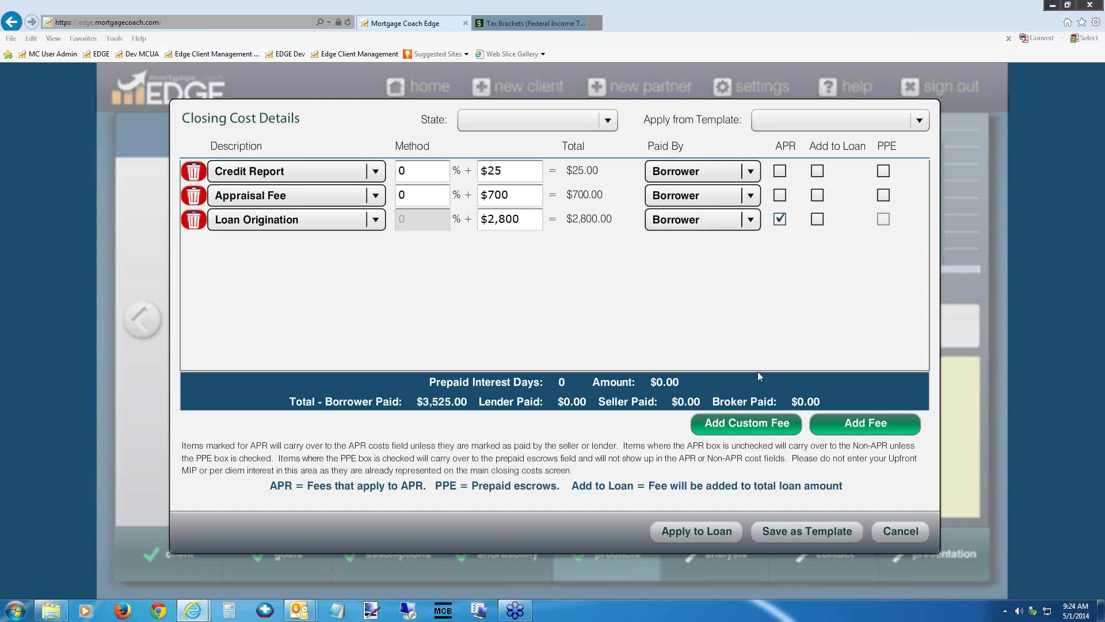
click(863, 425)
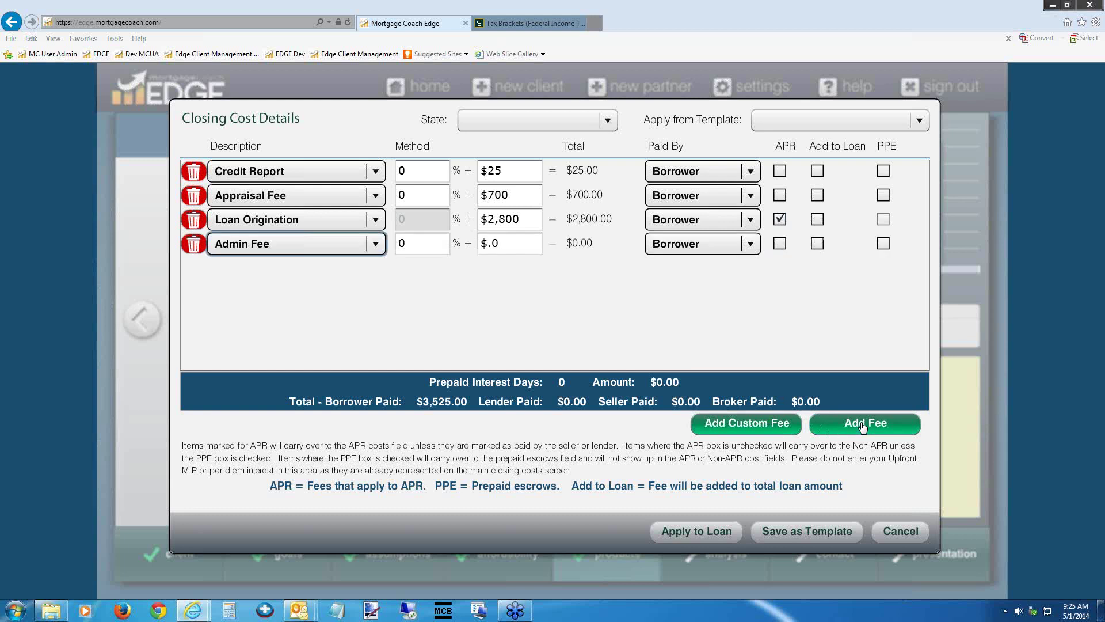
Set the fourth fee row to Owners Title Insurance at $400, paid by Seller.
click(375, 245)
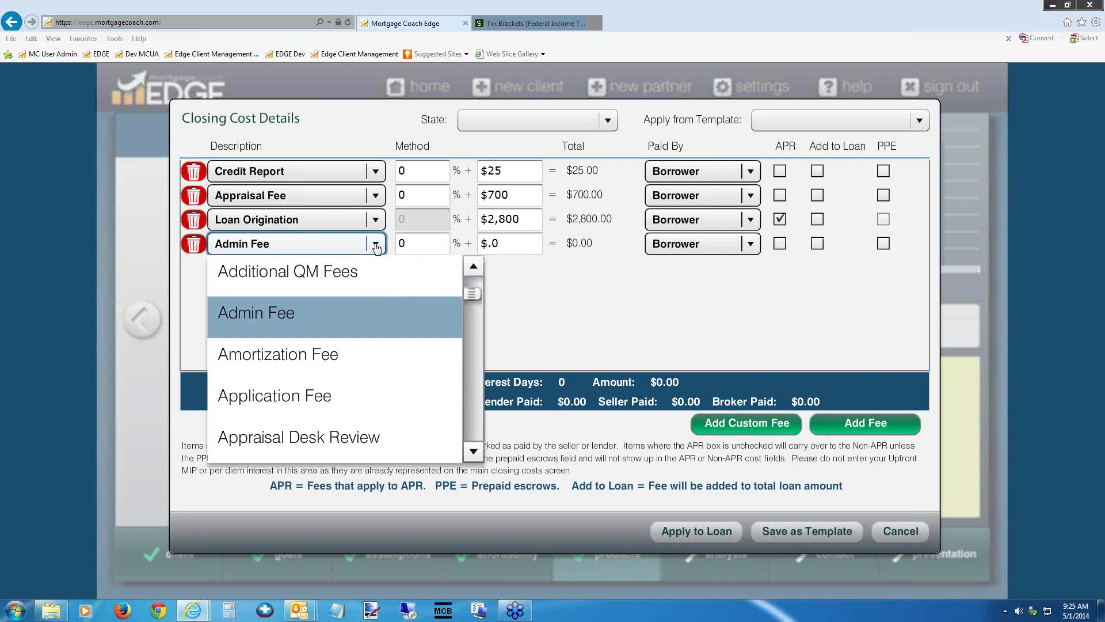
key(o)
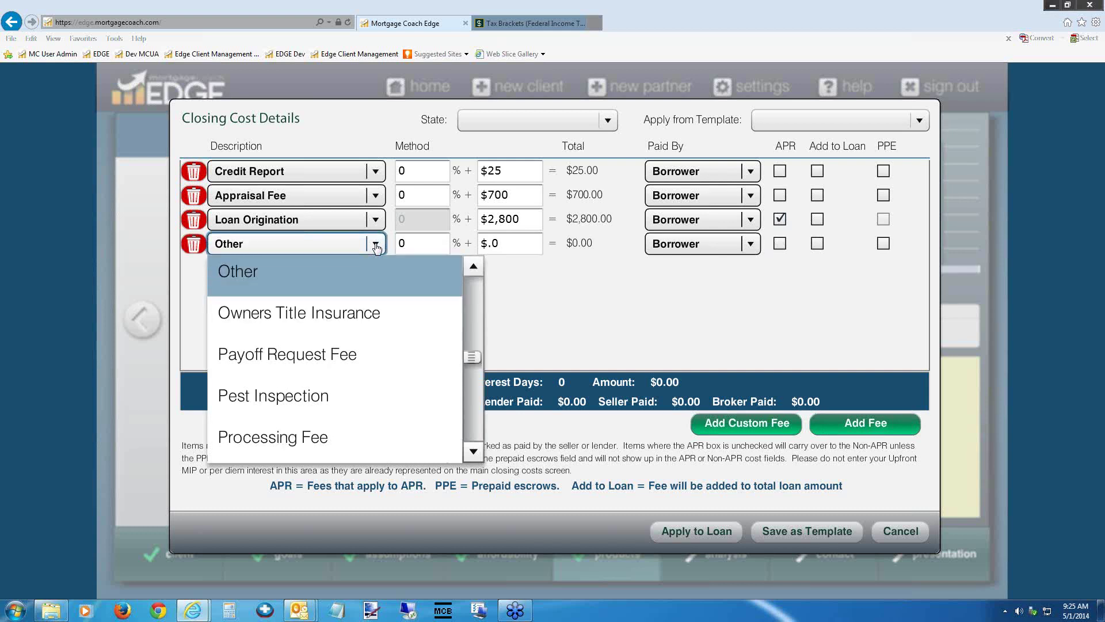
click(333, 315)
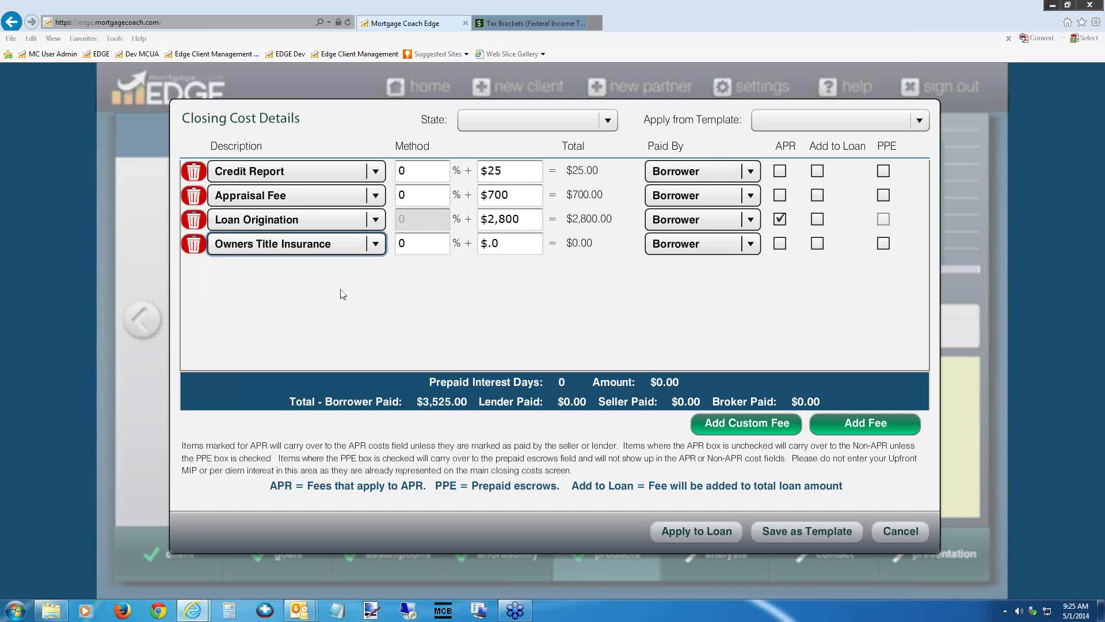
click(499, 242)
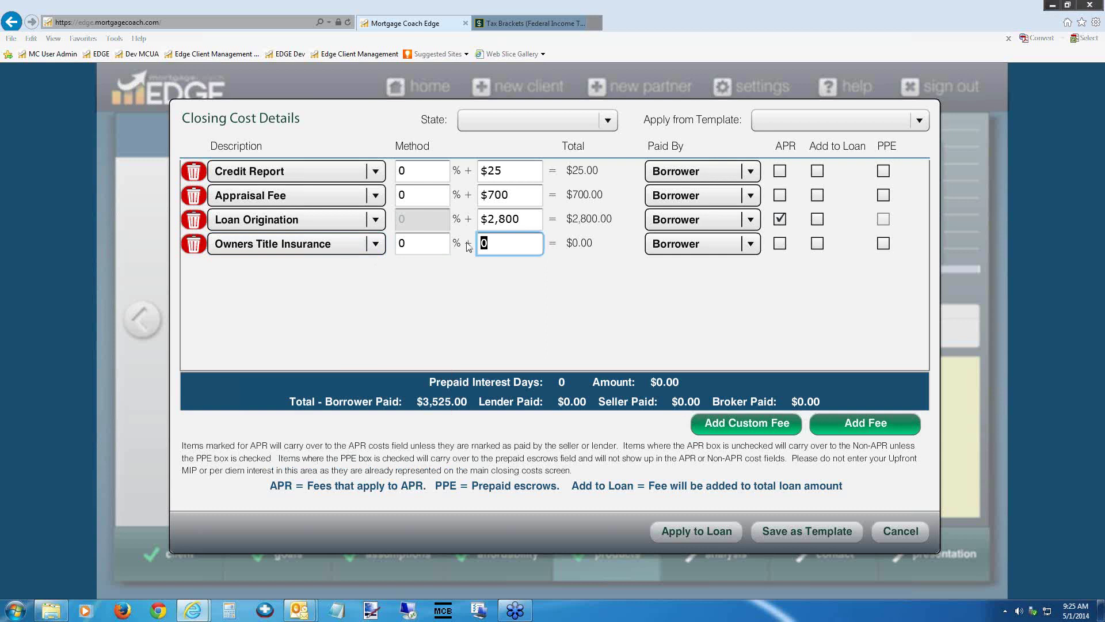
text(400)
key(Tab)
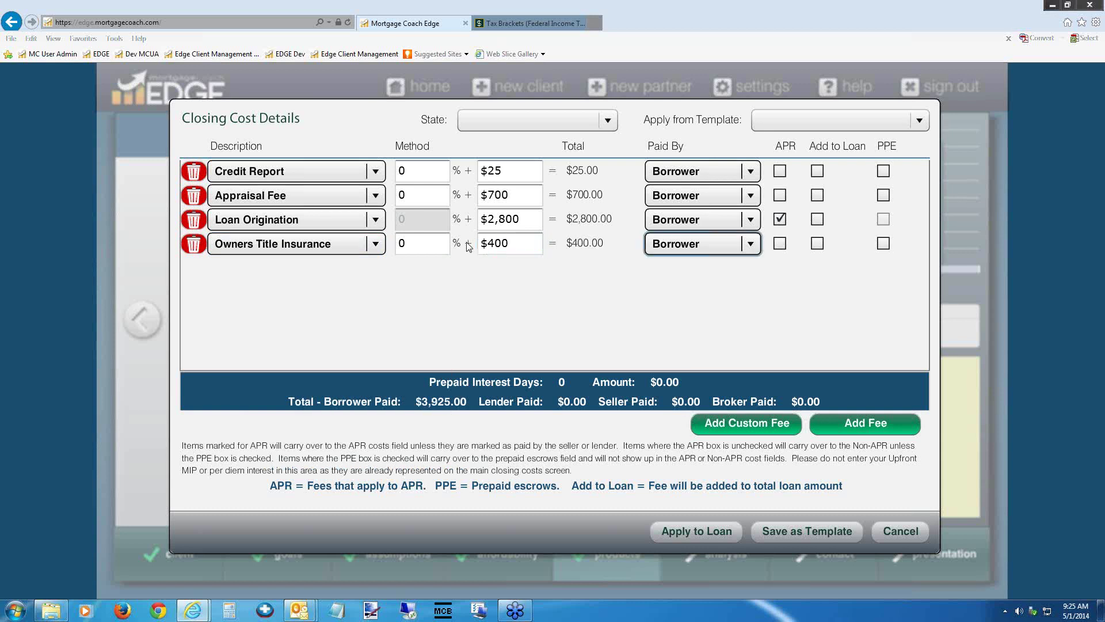
click(751, 244)
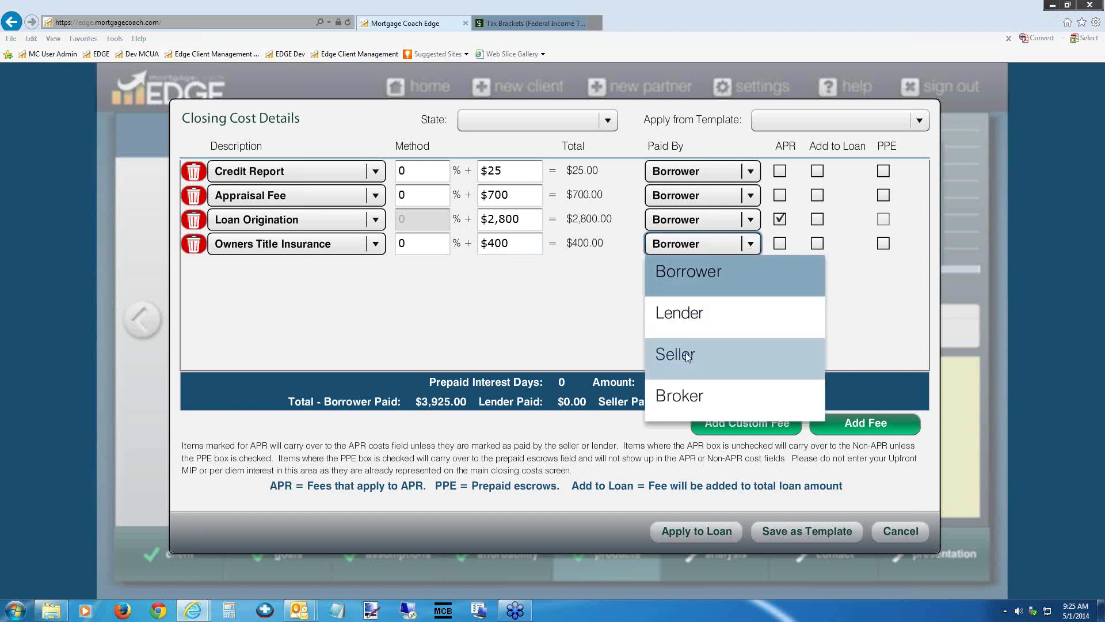
click(686, 354)
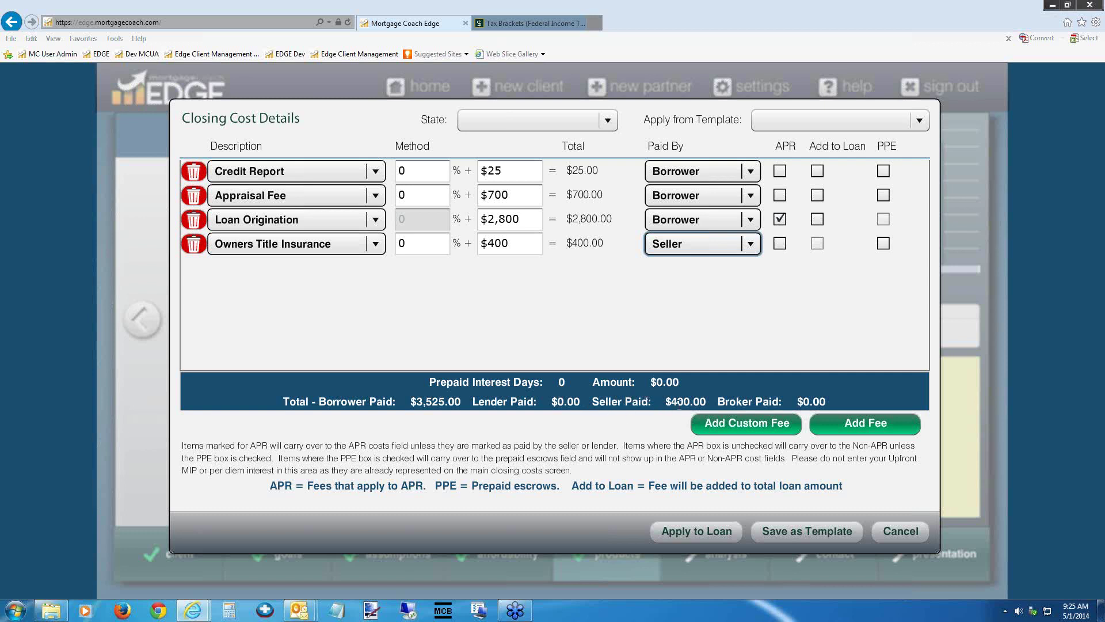
Add a fifth row as a $500 Lender's Title Insurance fee, then start a sixth row.
click(873, 430)
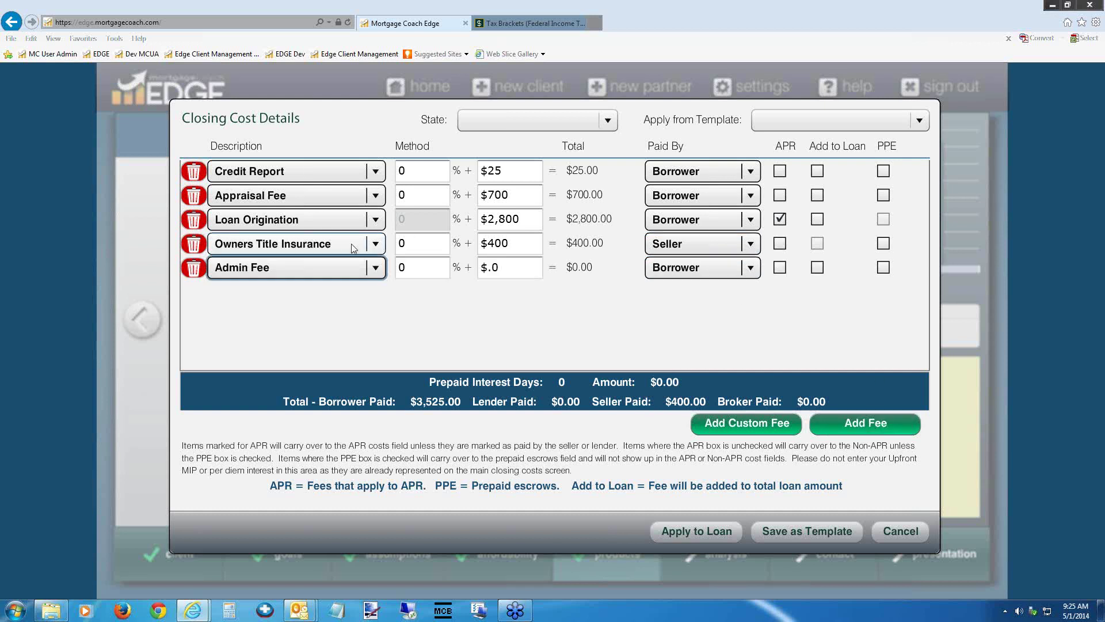
click(375, 268)
key(l)
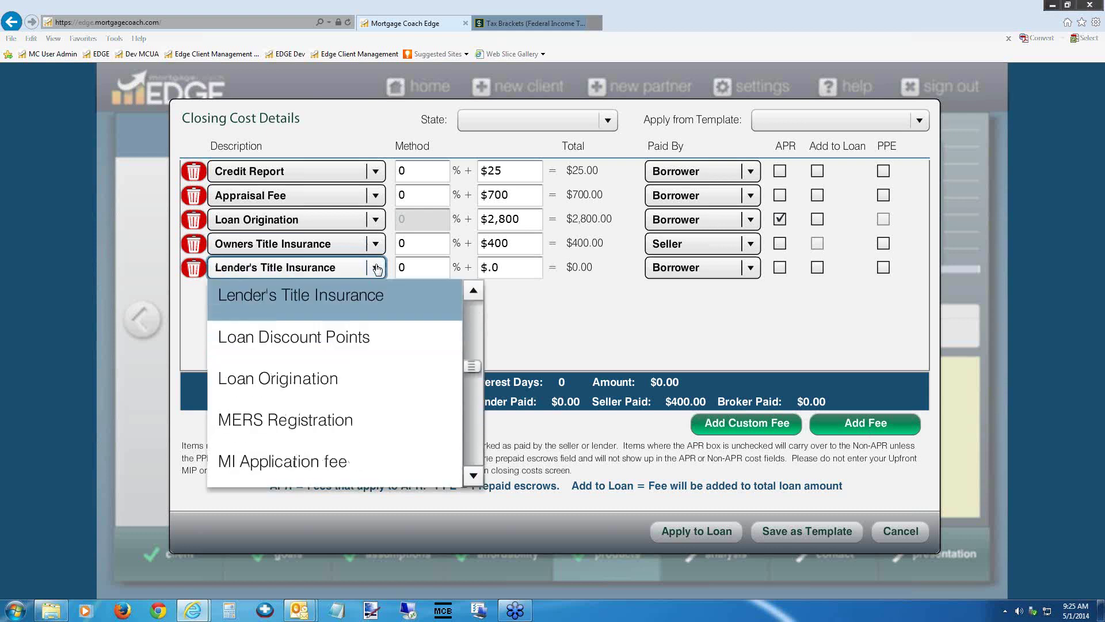
click(300, 304)
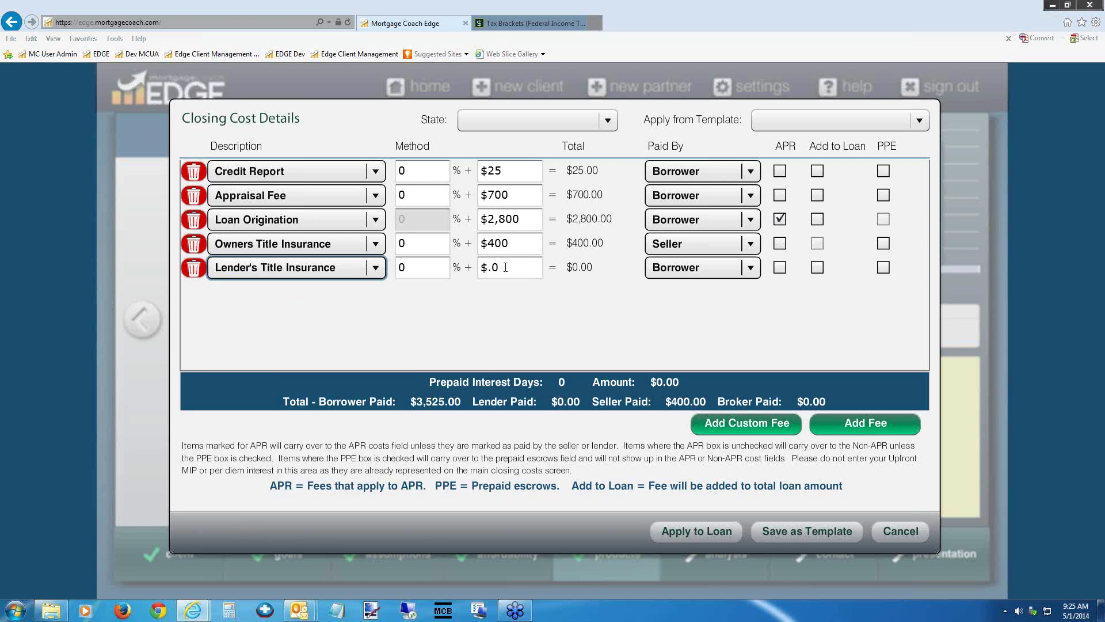
key(Tab)
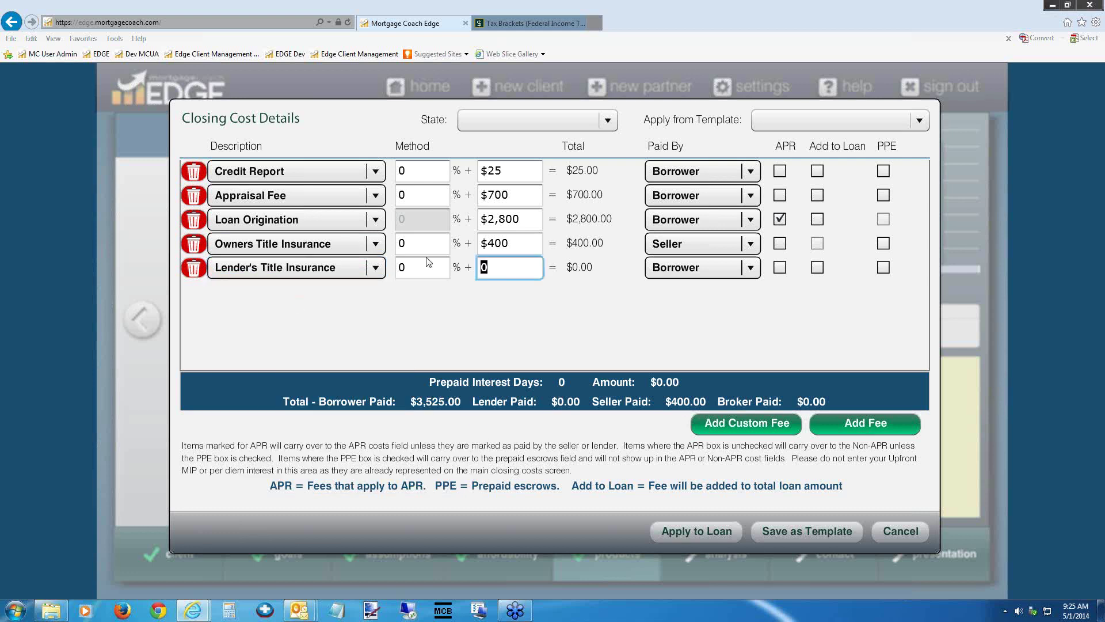
text(500)
key(Tab)
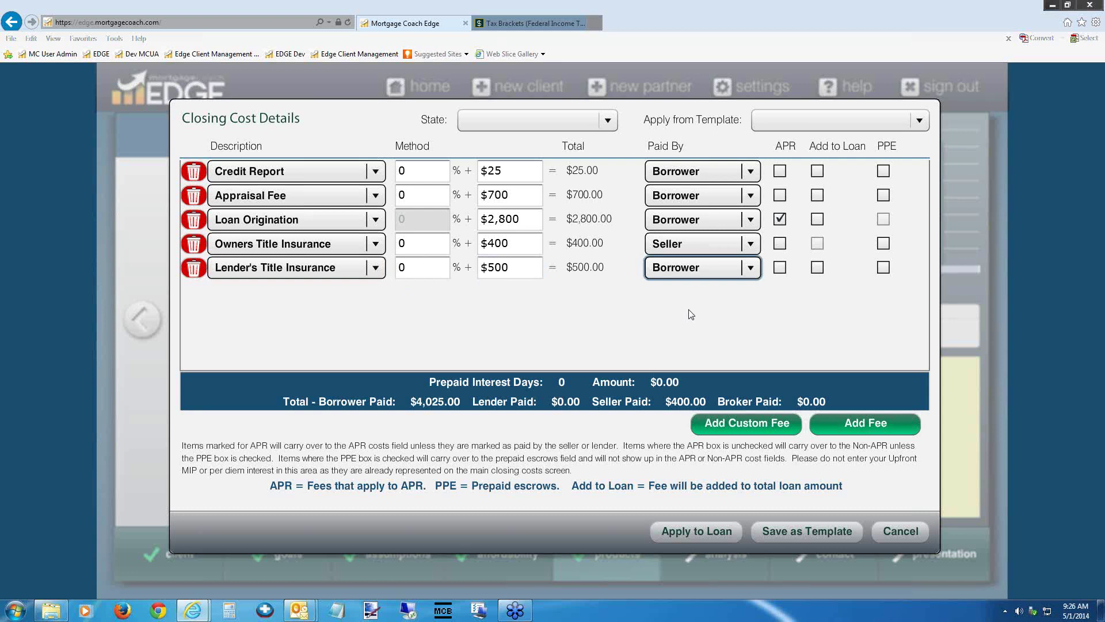
click(866, 426)
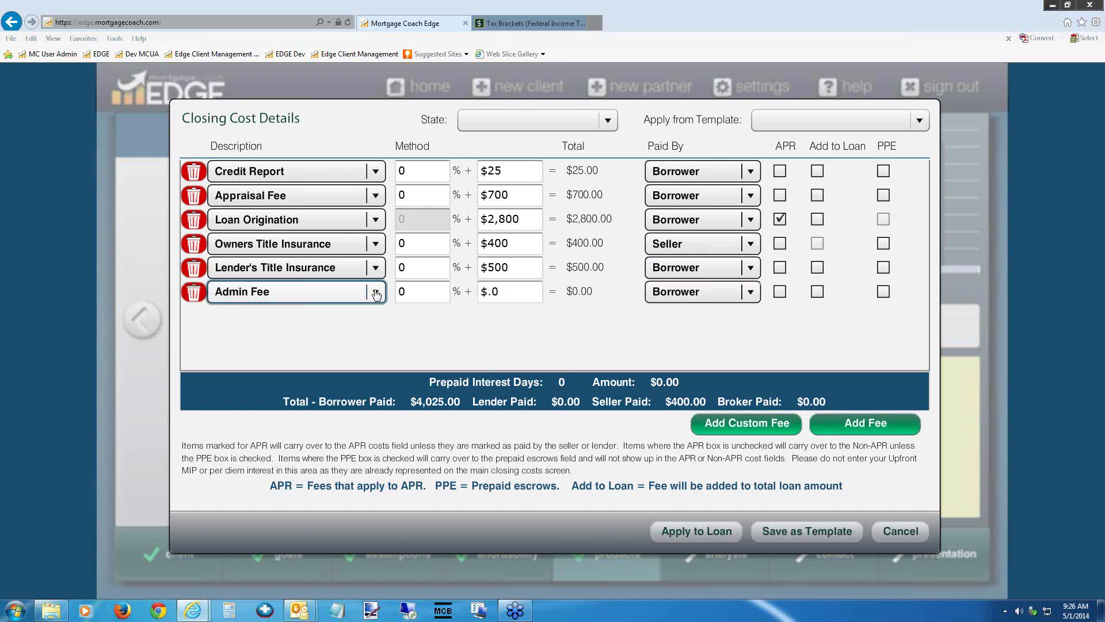
Make the sixth row a $100 Notary Fee counted toward APR.
click(376, 293)
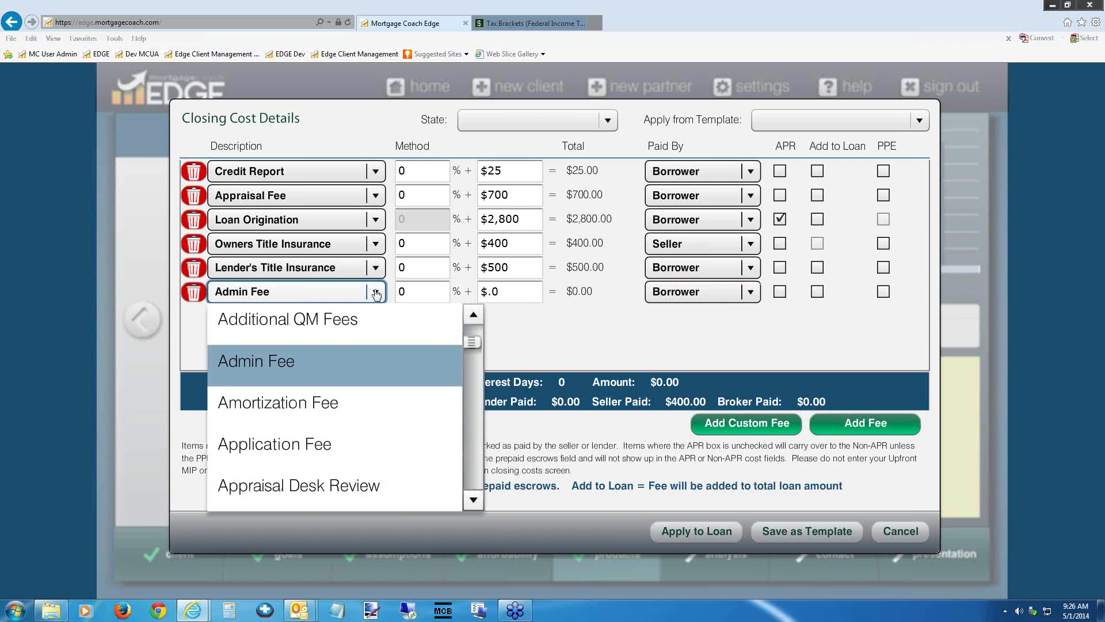
key(n)
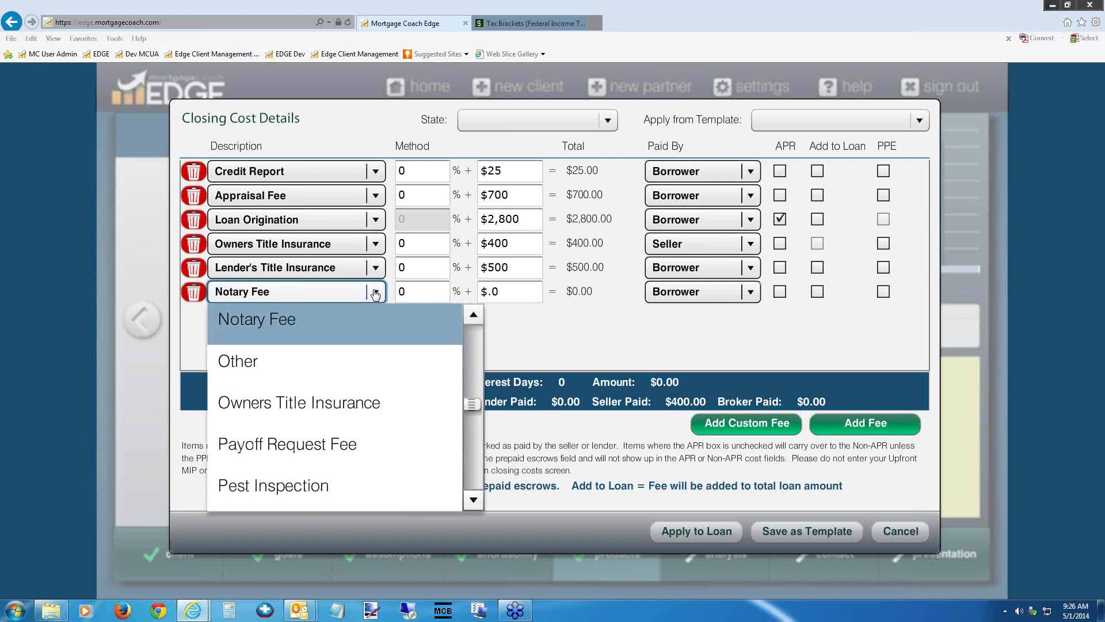
click(267, 323)
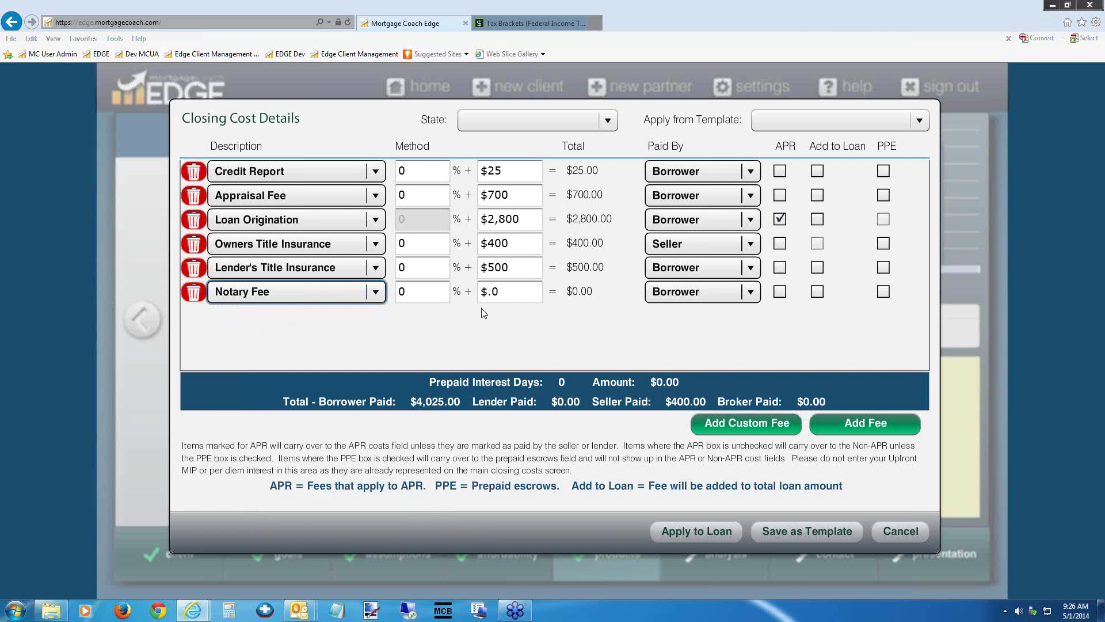
click(502, 293)
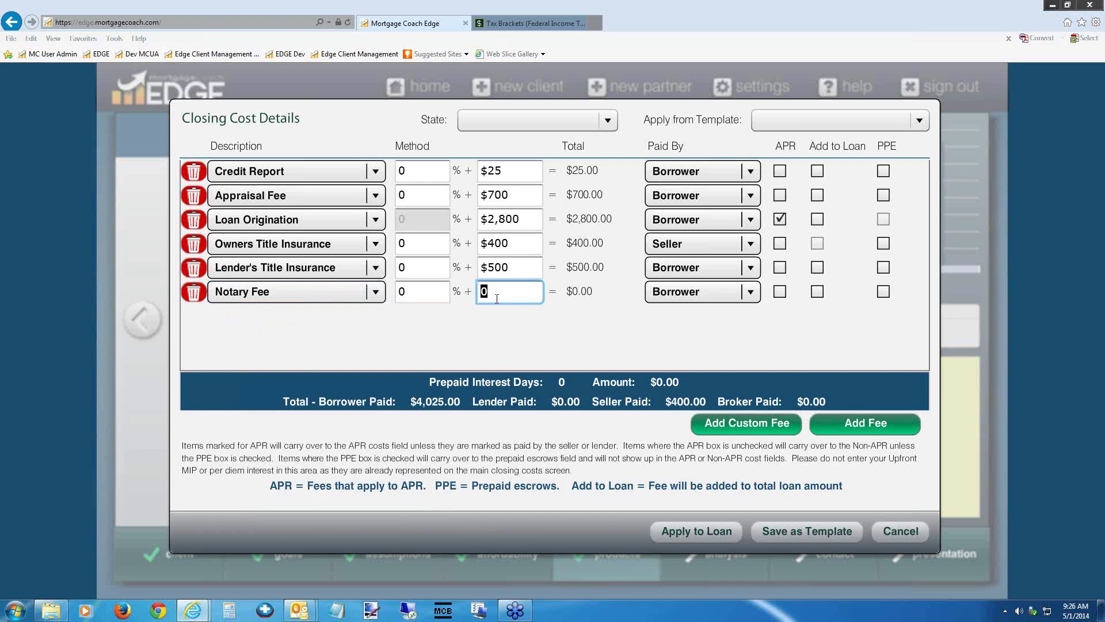
text(100)
key(Tab)
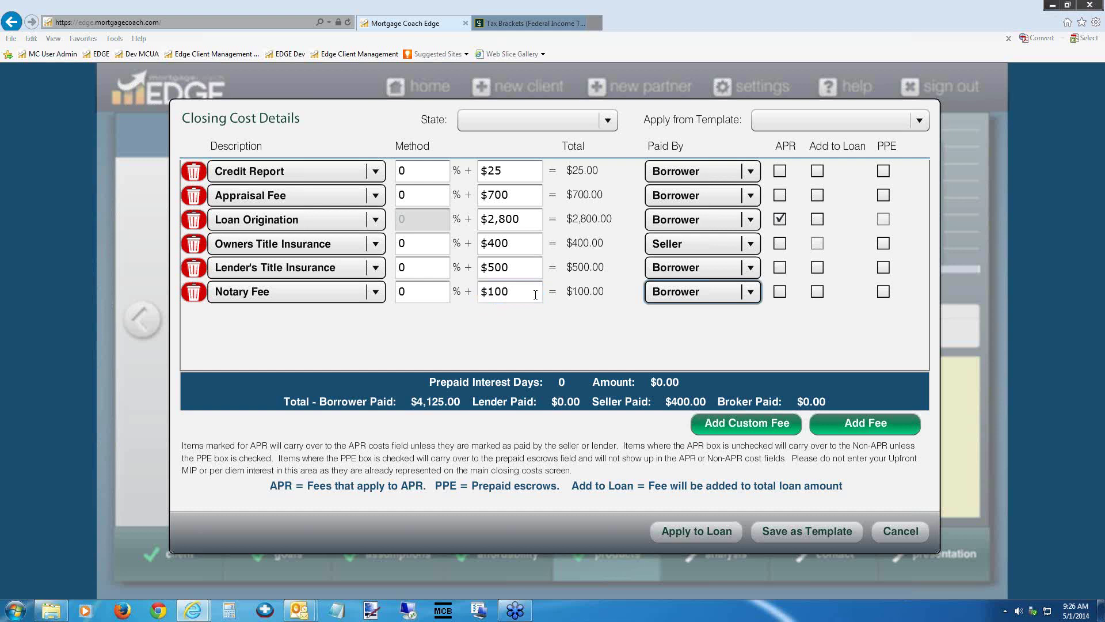
click(780, 293)
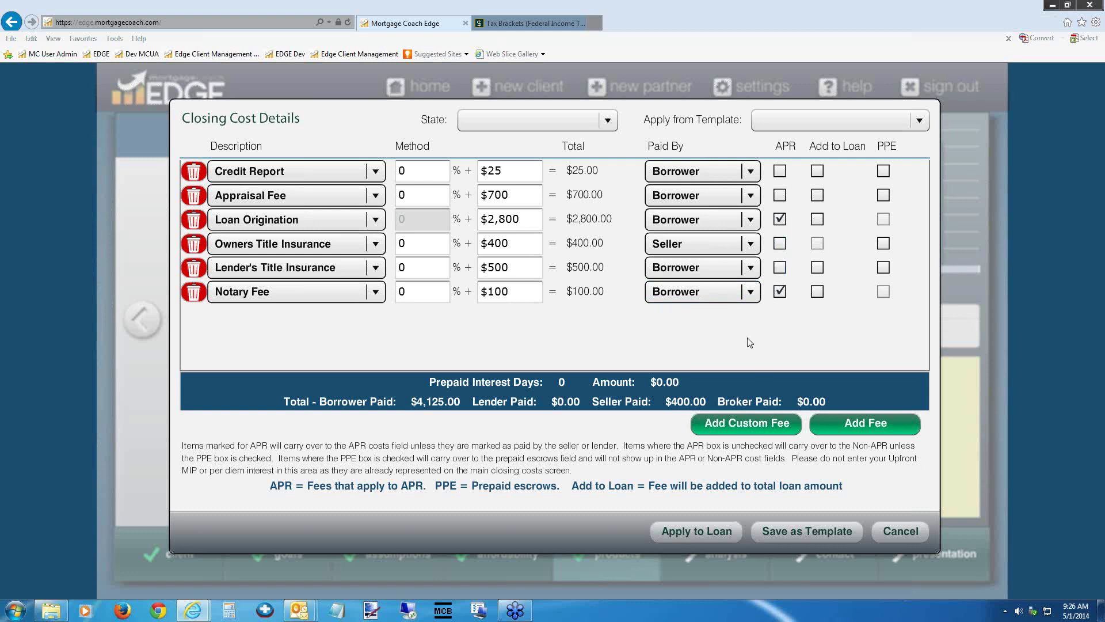
Add a seventh row as a $200 Pest Inspection fee, then reselect its amount.
click(871, 426)
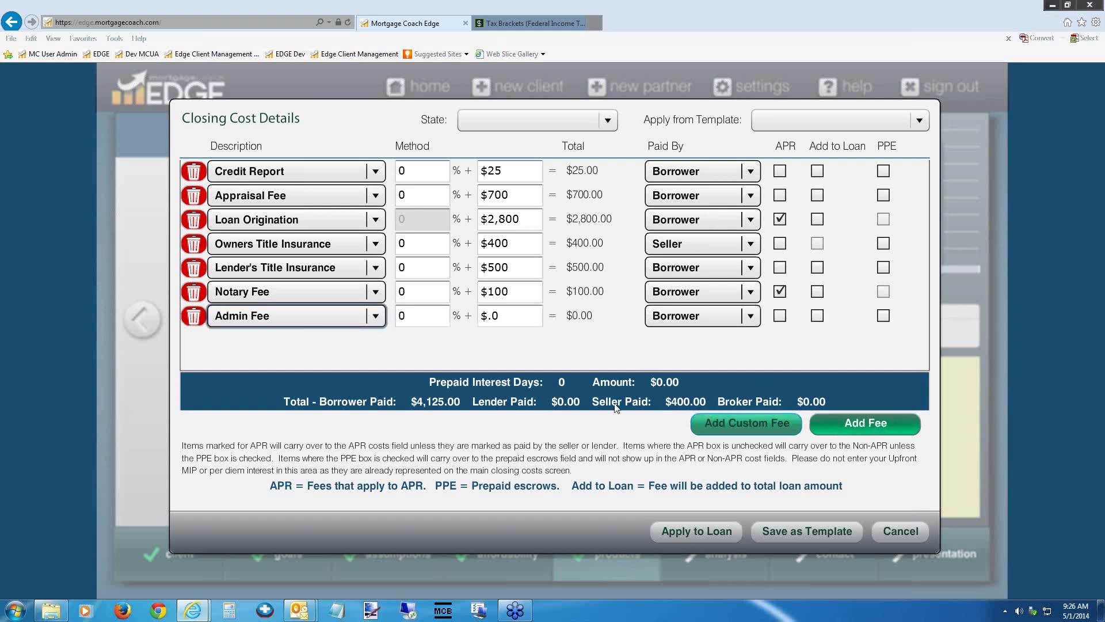
click(376, 317)
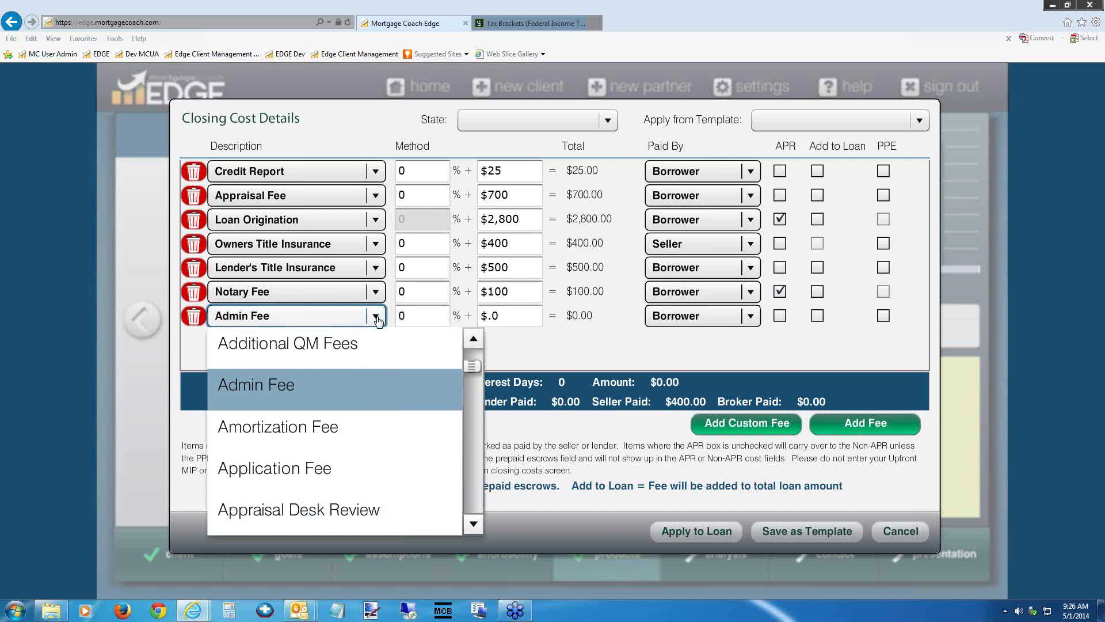
key(p)
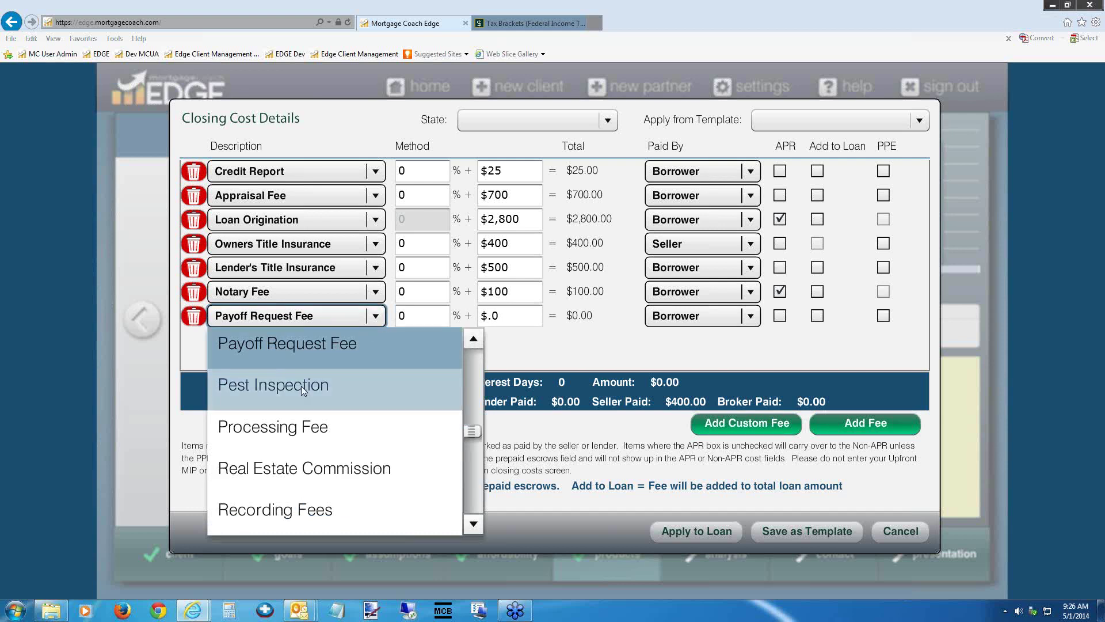
click(302, 385)
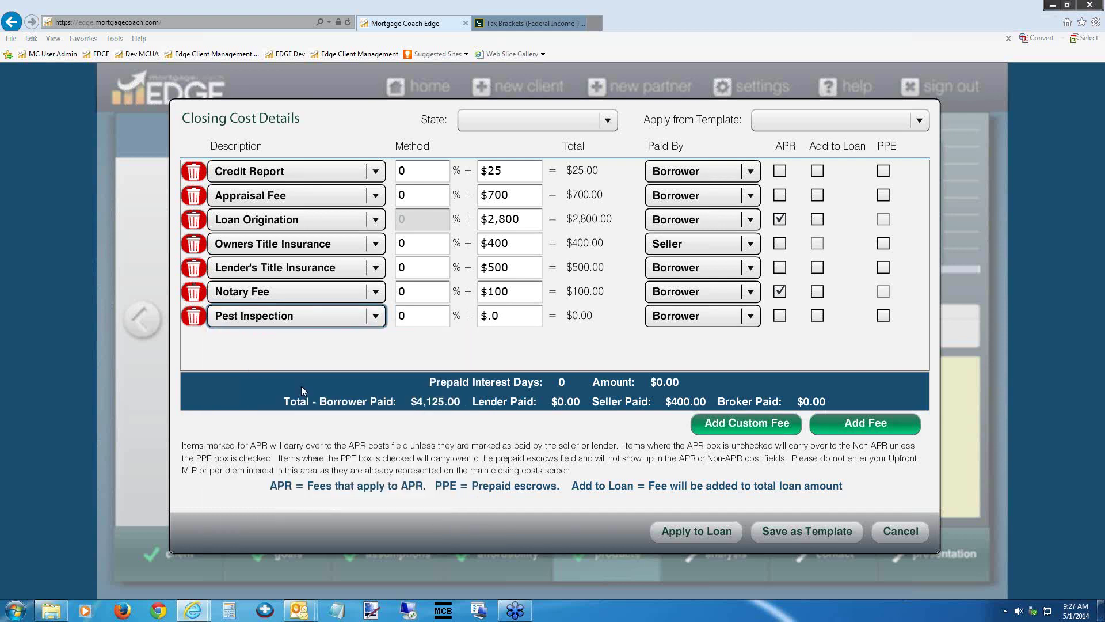
click(496, 317)
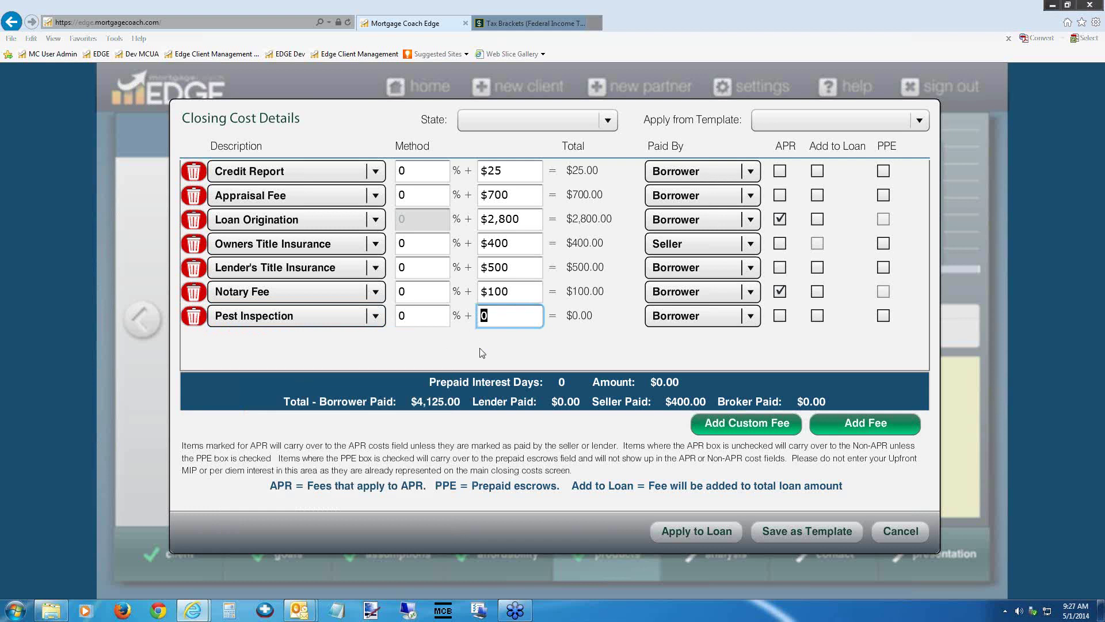
text(200)
key(Tab)
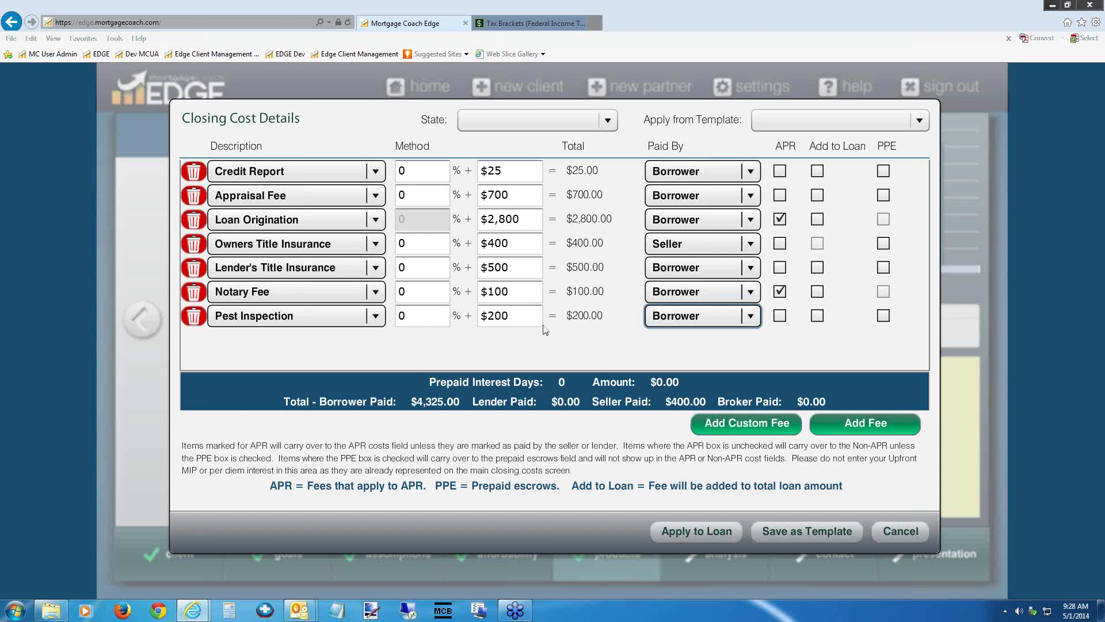
click(528, 313)
drag(525, 314, 460, 315)
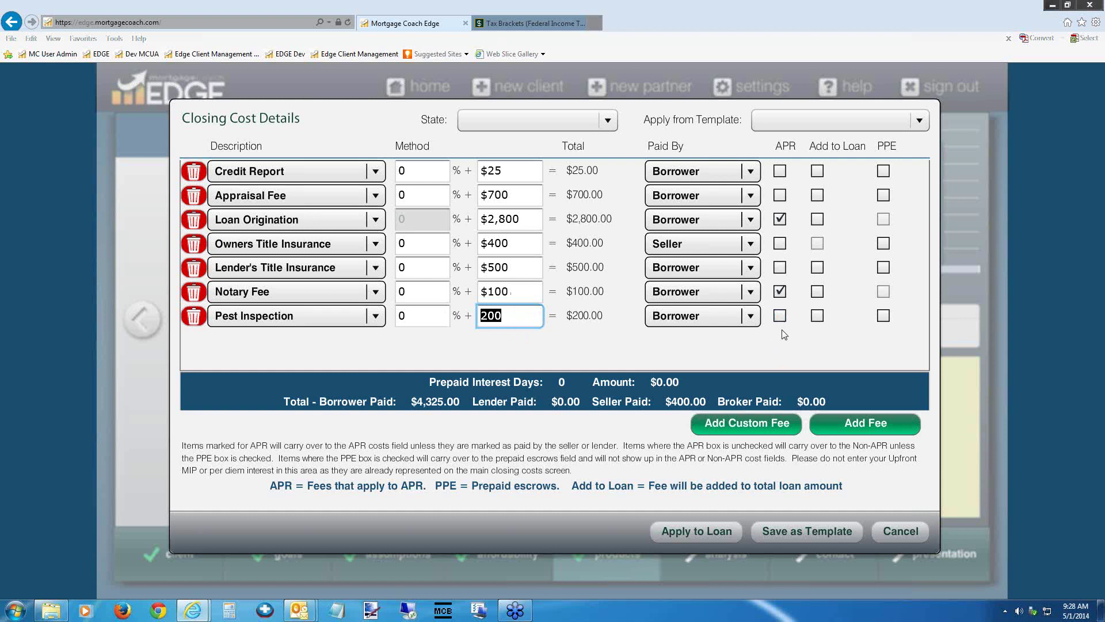
Add two more fee rows and make the first a $100 Recording Fees charge.
click(875, 425)
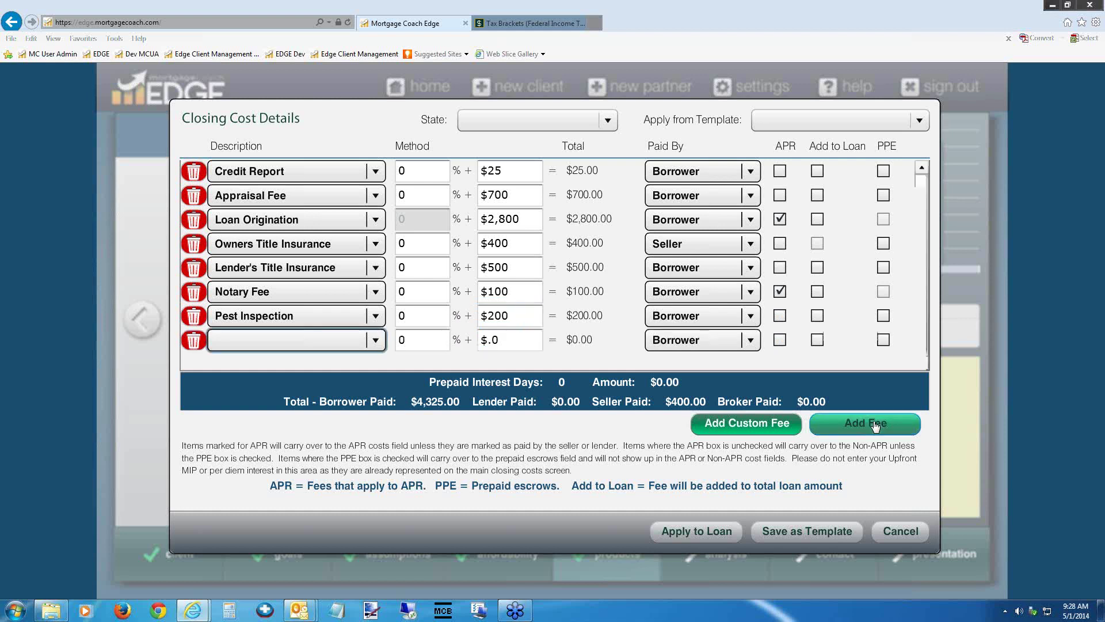
click(875, 425)
click(875, 425)
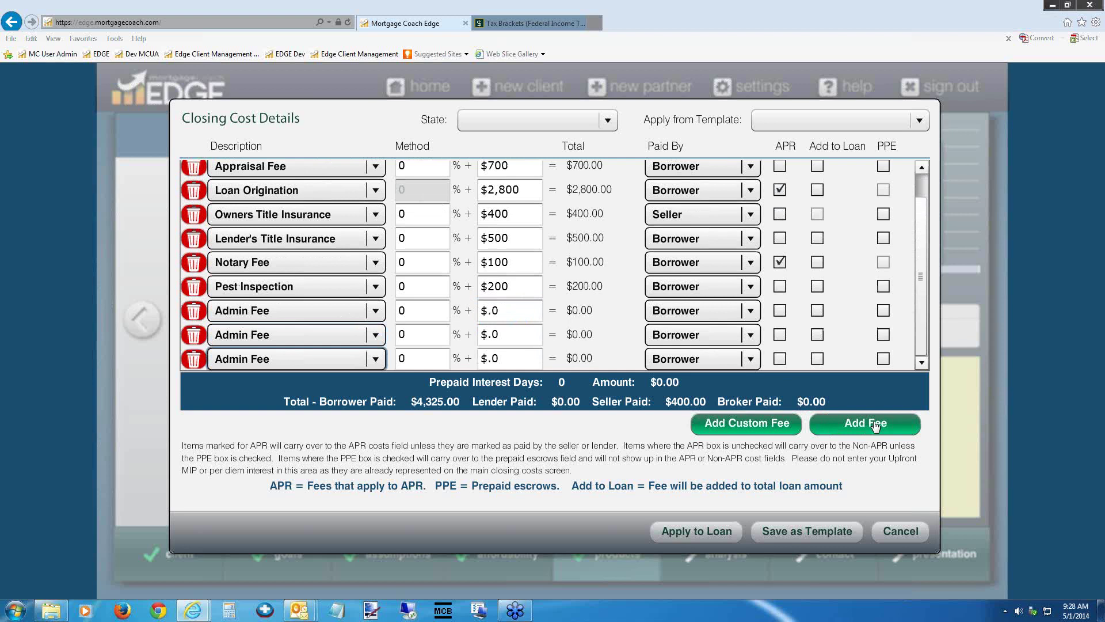
click(375, 311)
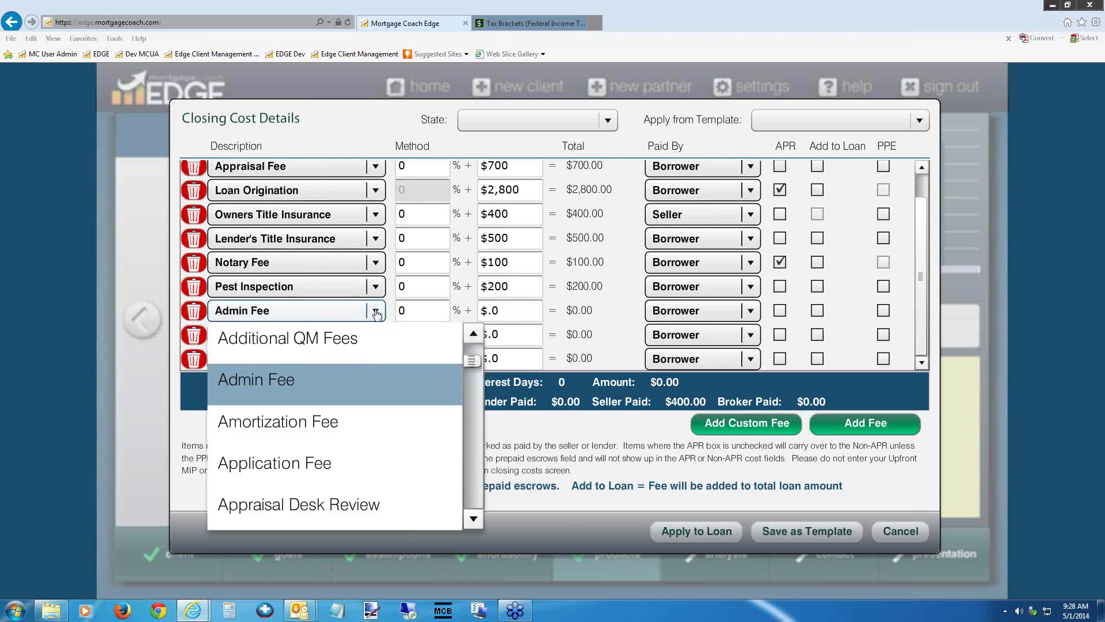
key(r)
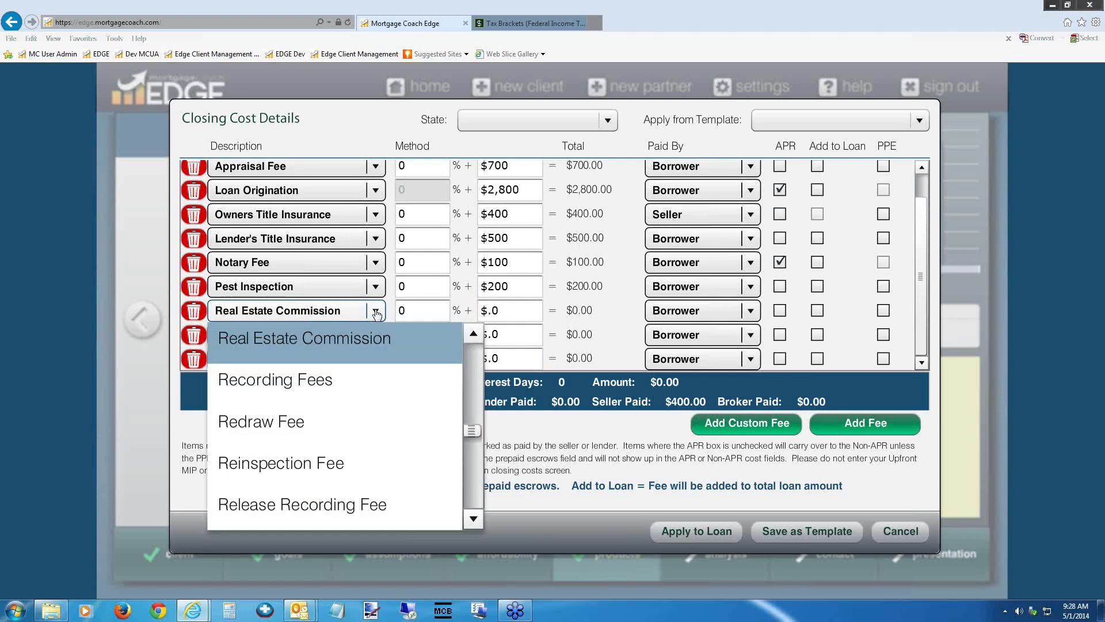
click(288, 382)
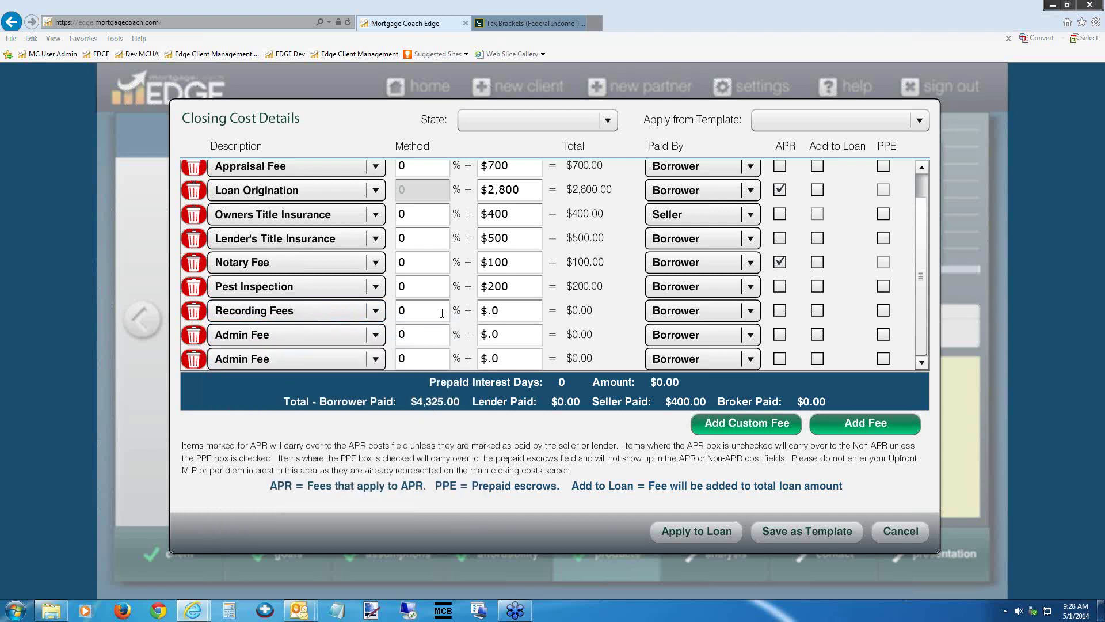
key(Tab)
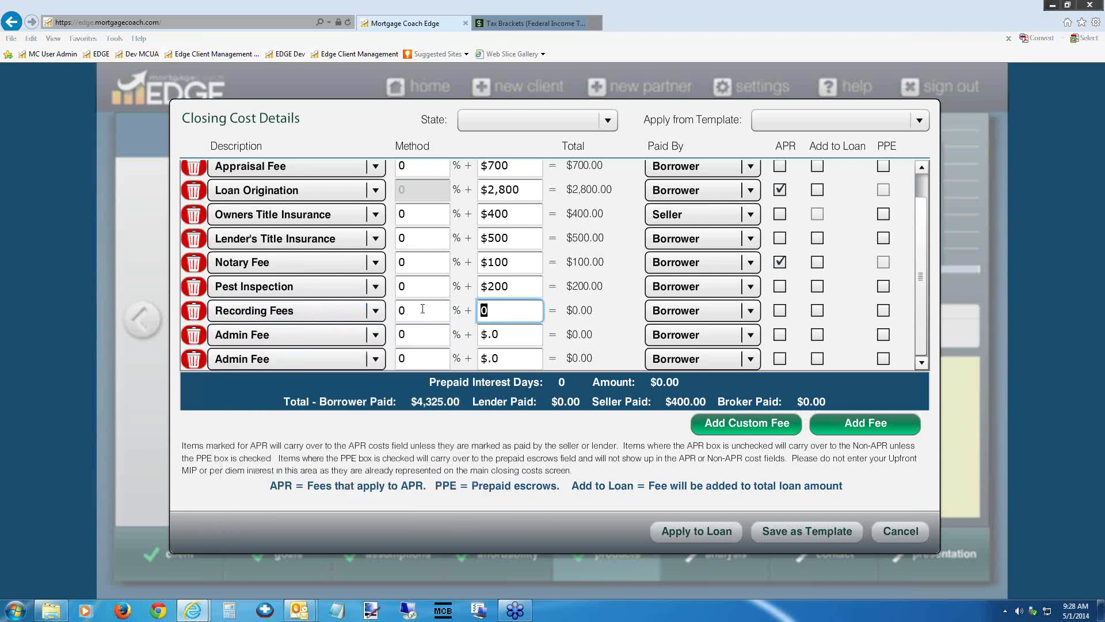
text(100)
key(Tab)
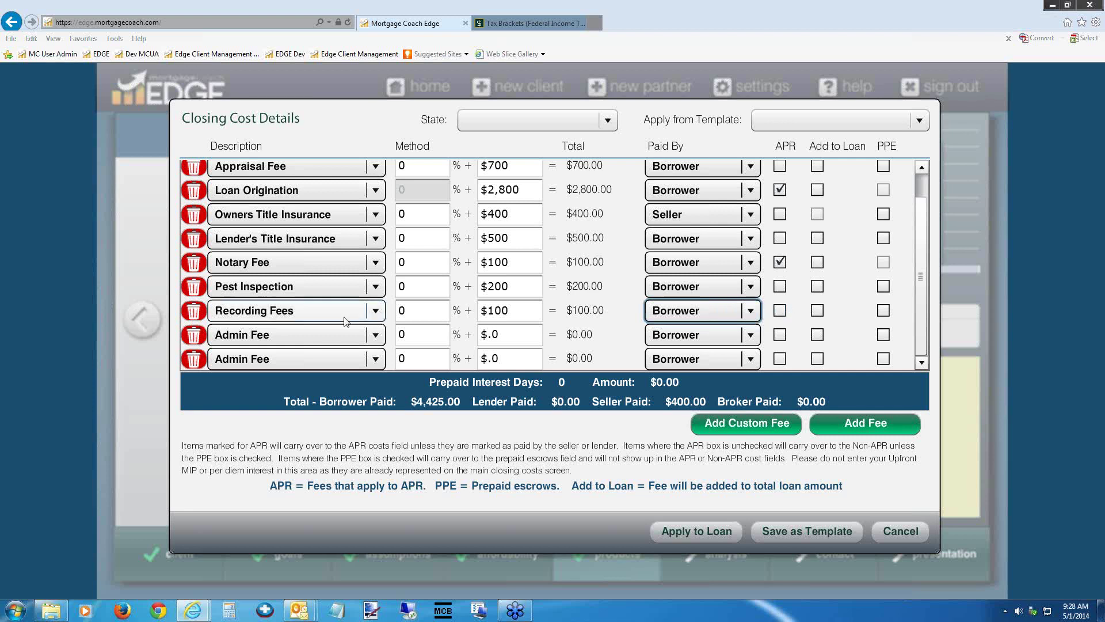
click(248, 340)
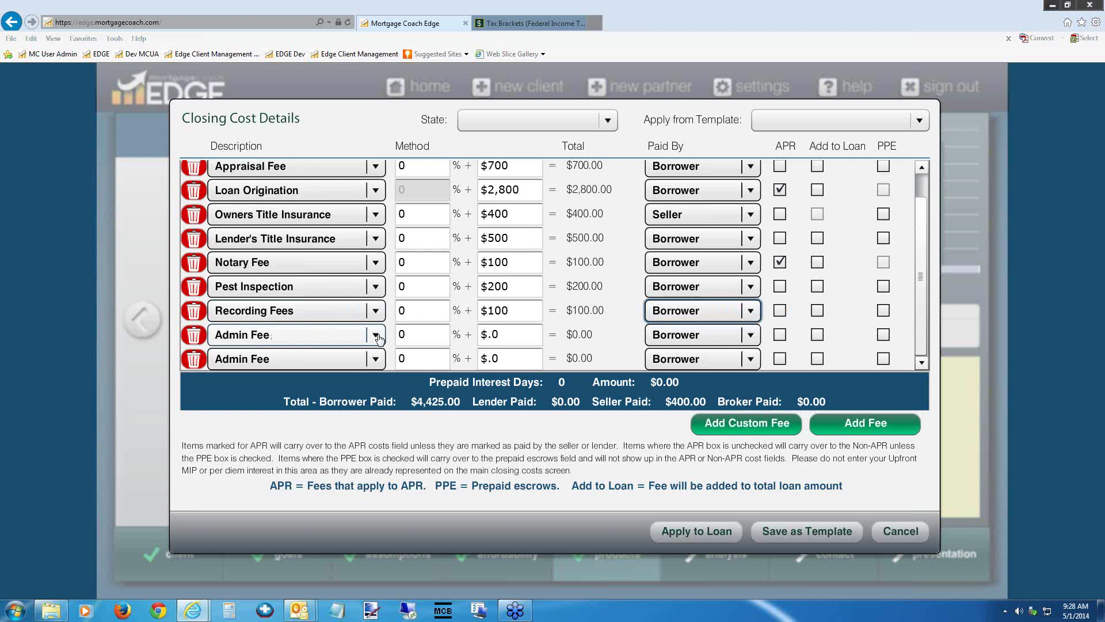
Change the next Admin Fee row to Hazard Insurance Reserves for $250.
click(377, 337)
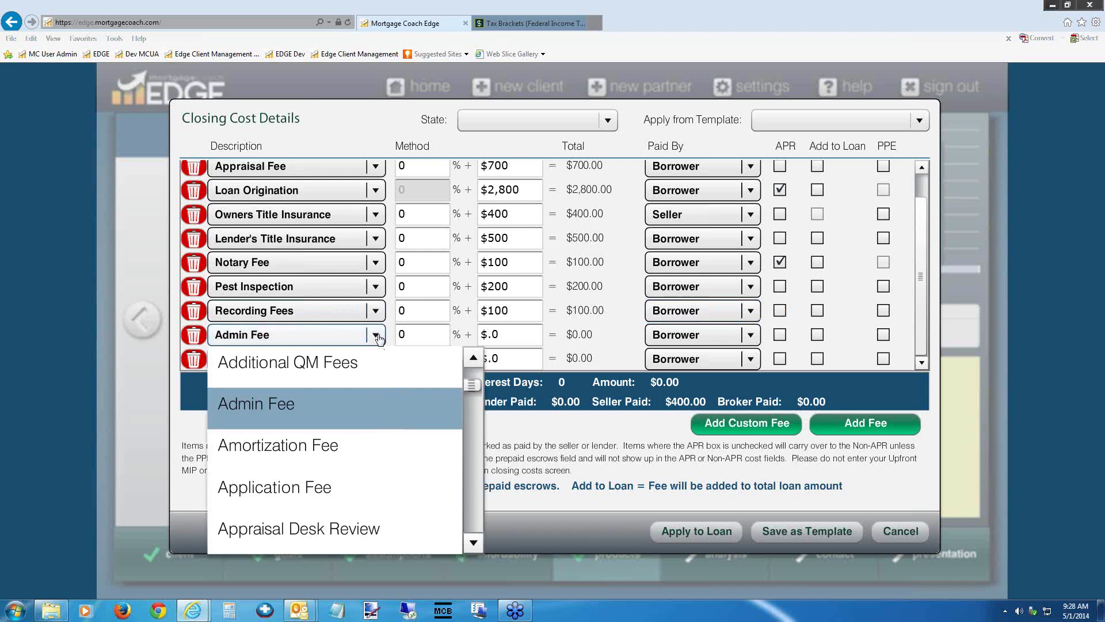
key(h)
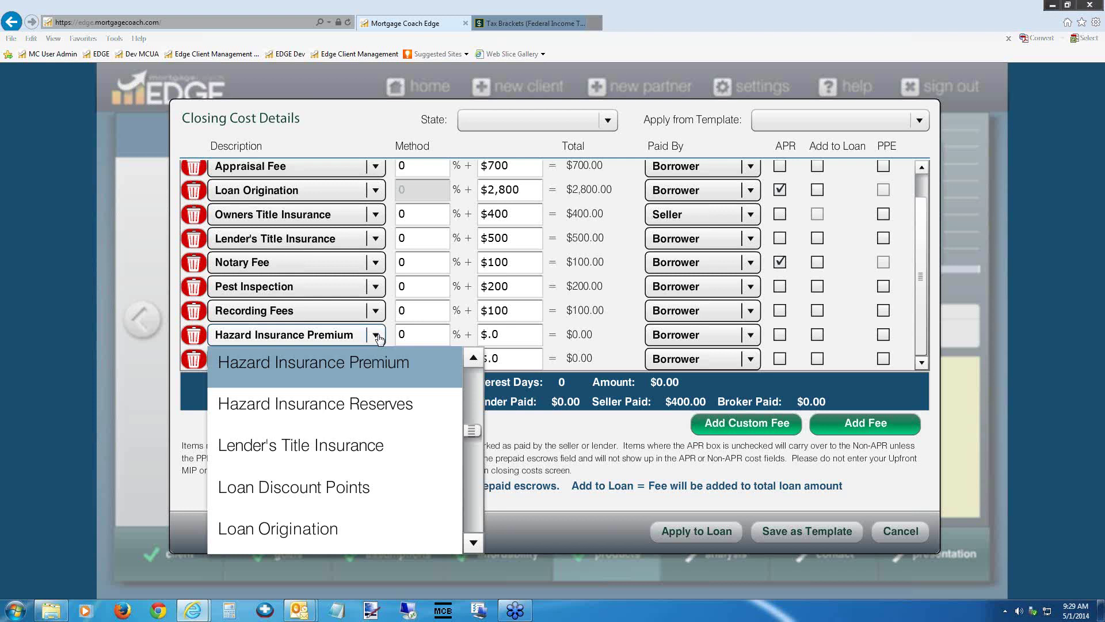
click(317, 406)
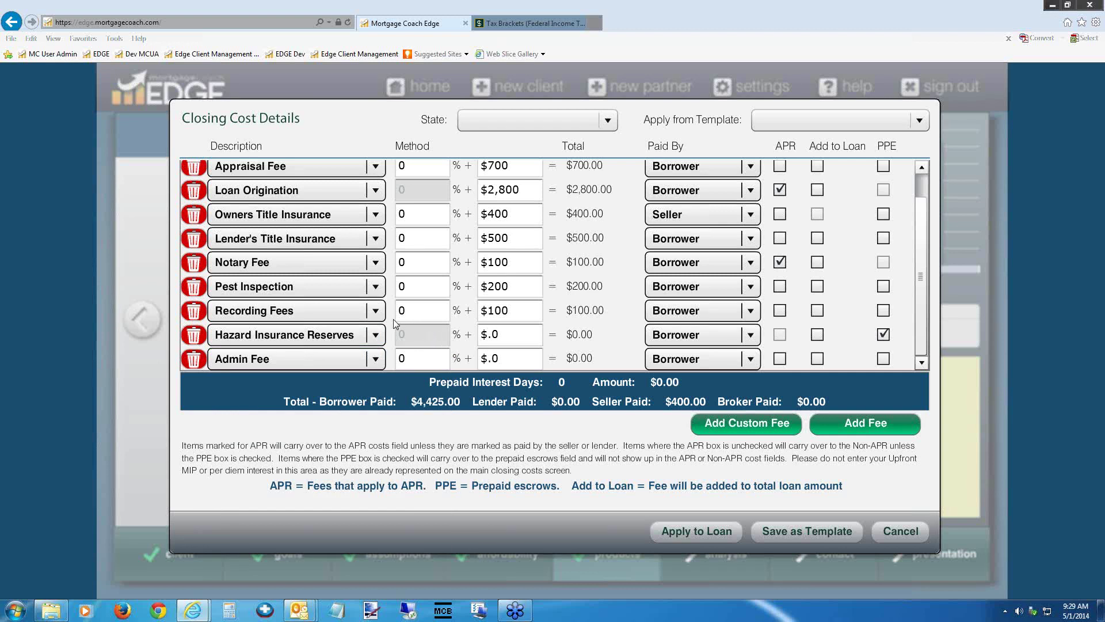
key(Tab)
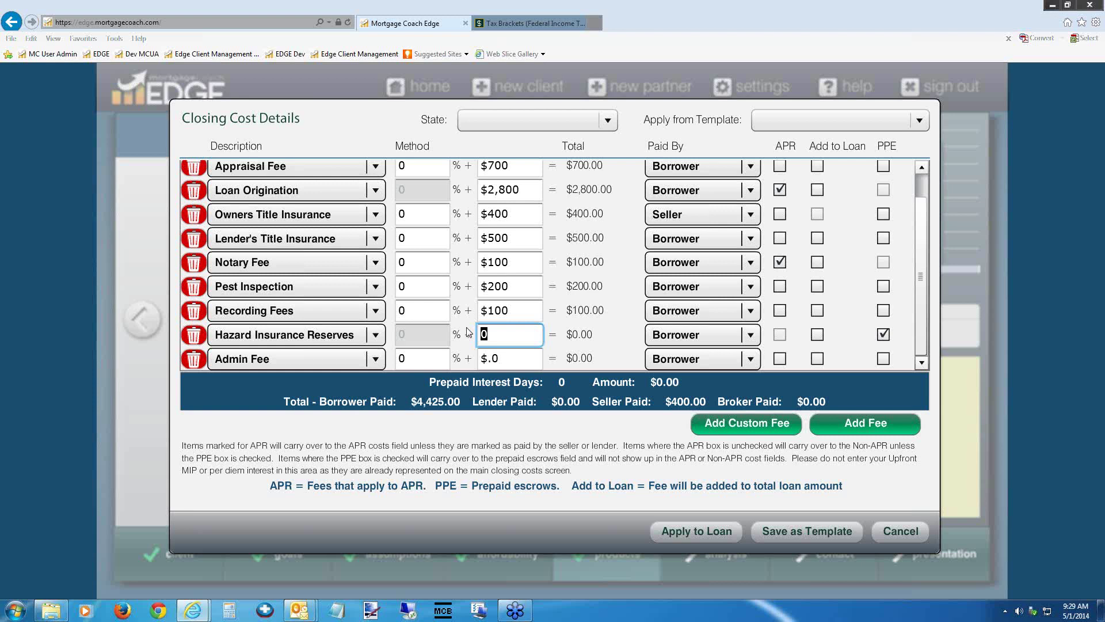
text(250)
key(Tab)
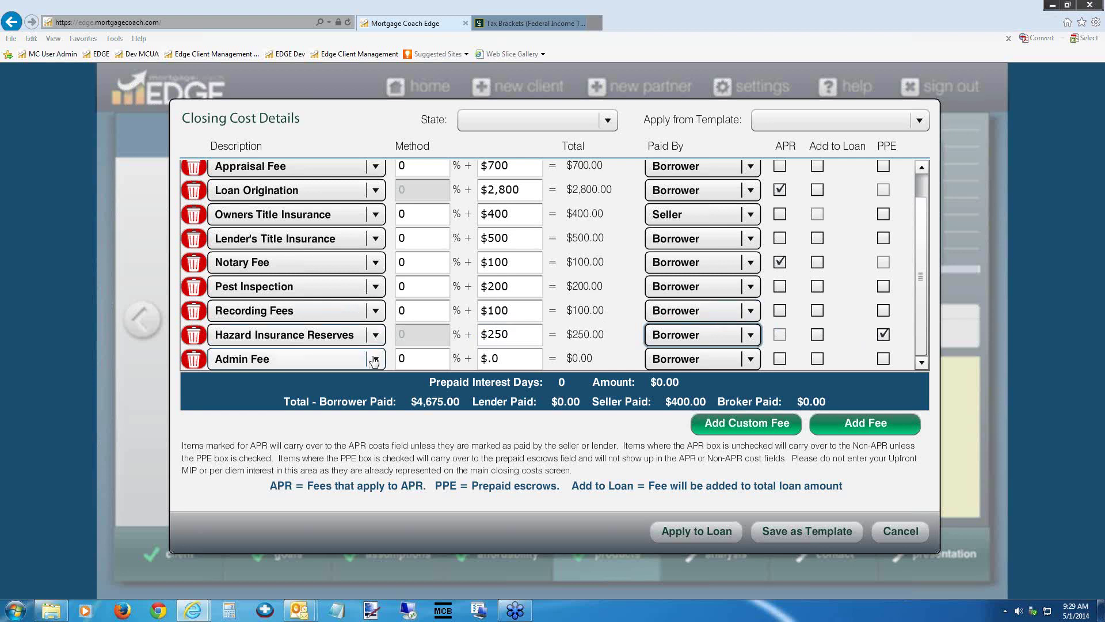
Change the last Admin Fee row to Taxes Reserves for $700.
click(374, 360)
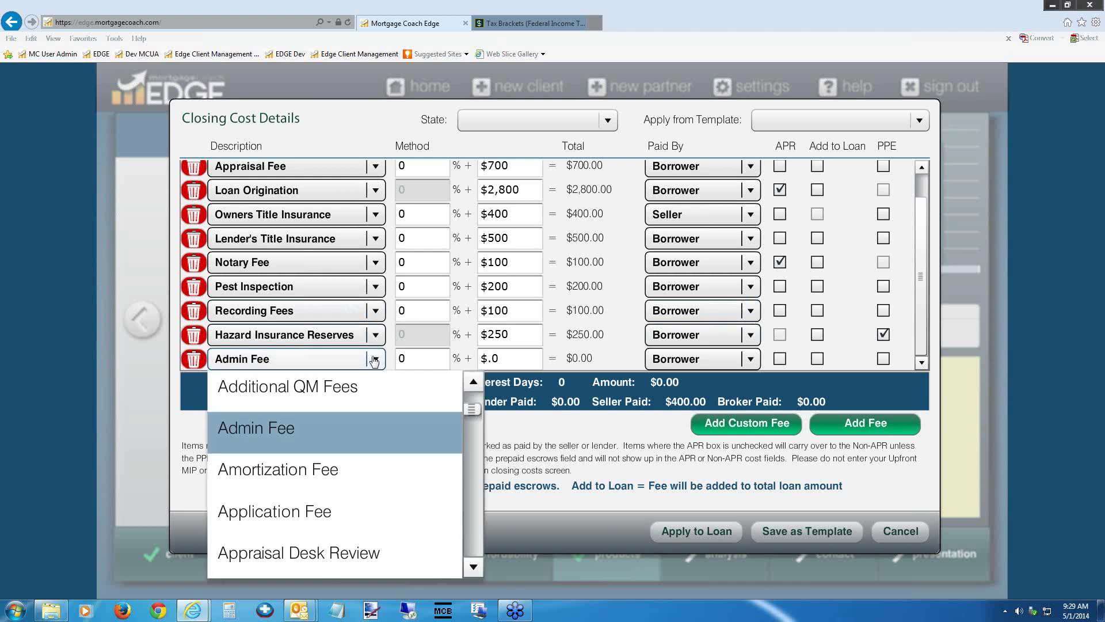
key(t)
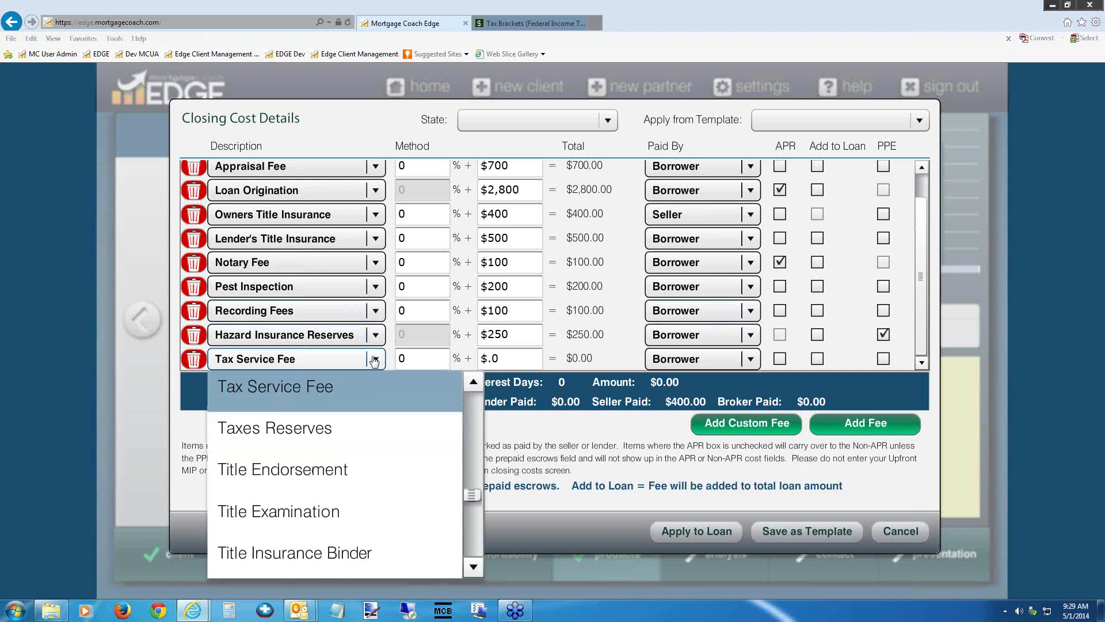
click(279, 433)
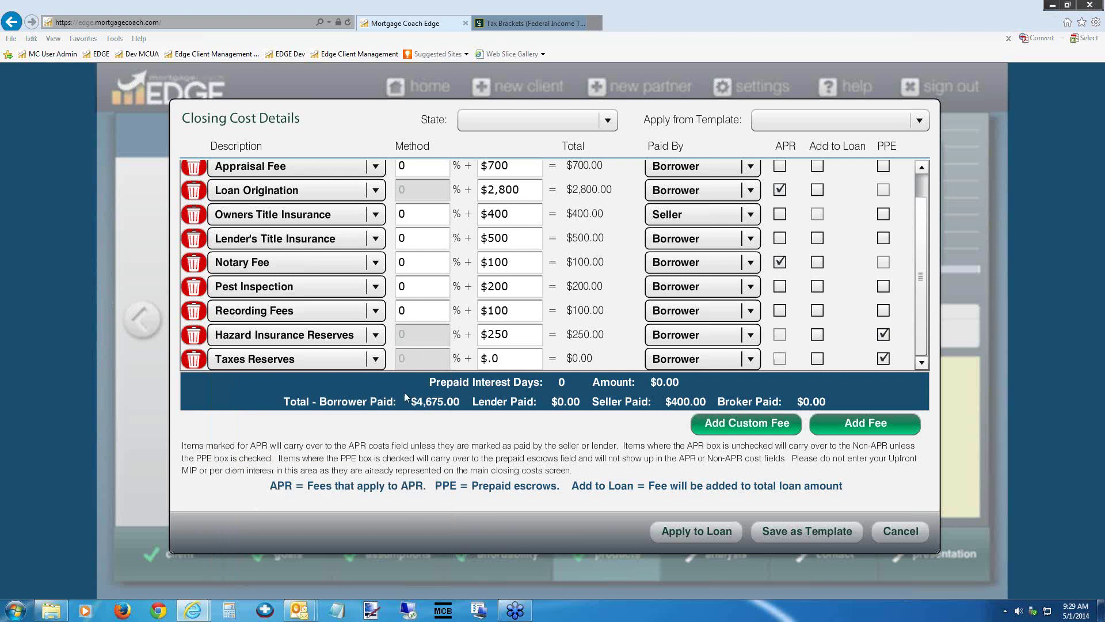
click(506, 361)
text(700)
key(Tab)
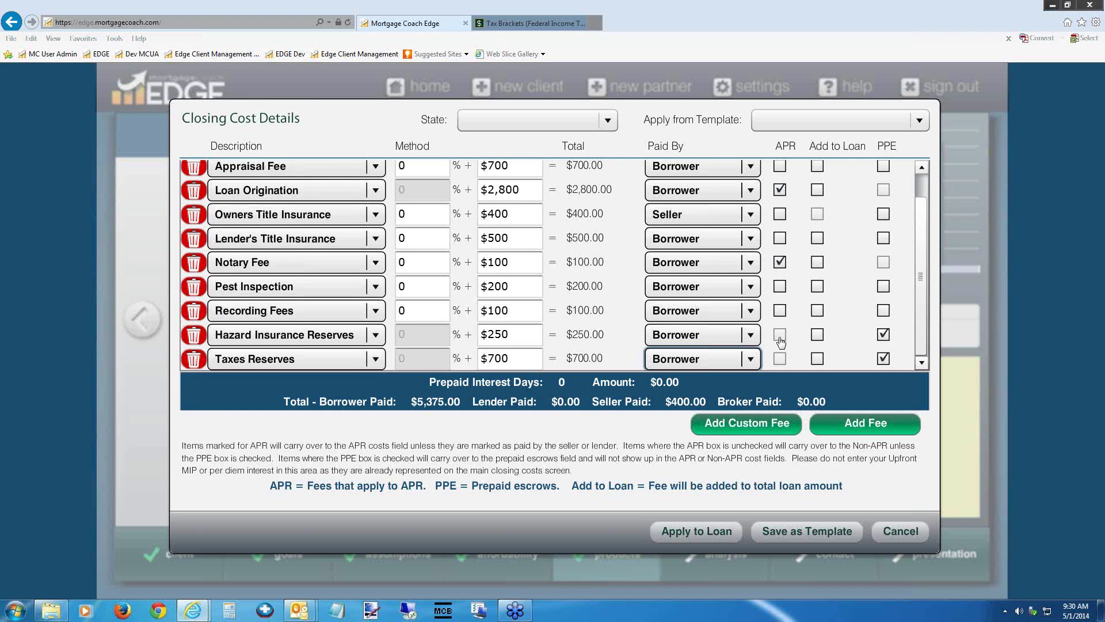
Save the fee list as template 'Sample Purchase Template' and dismiss the confirmation.
click(806, 533)
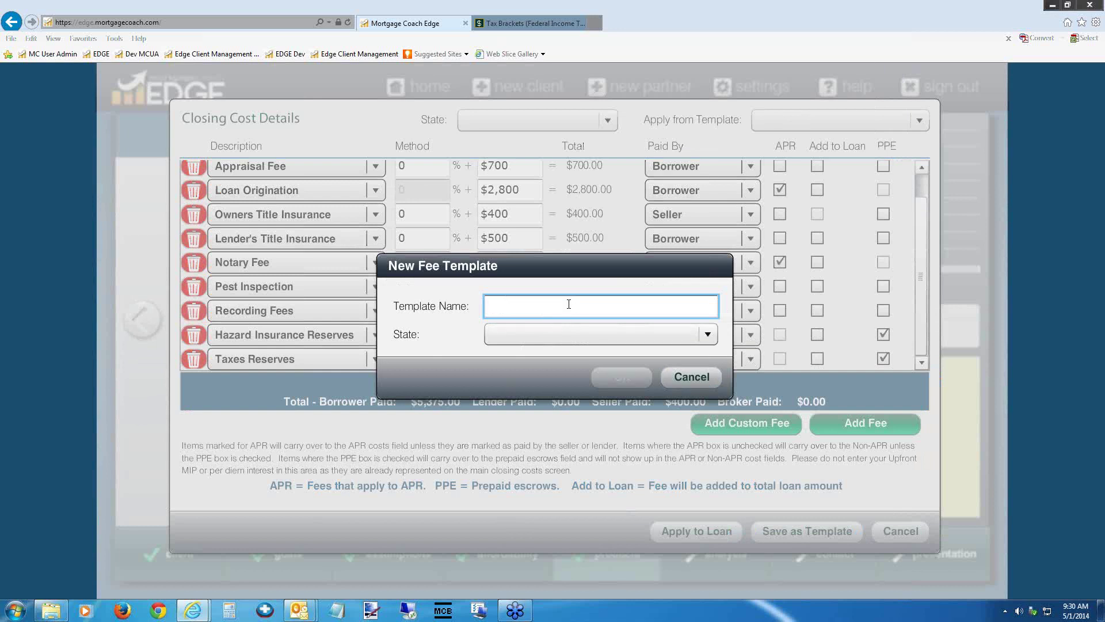
text(Samp)
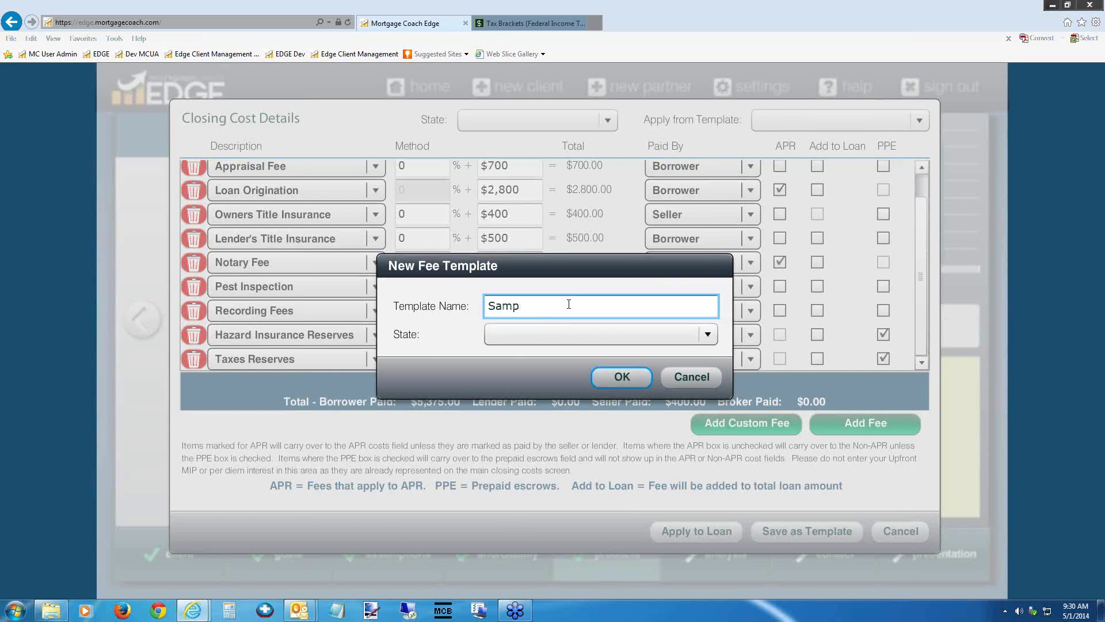
text(le Purchase Template)
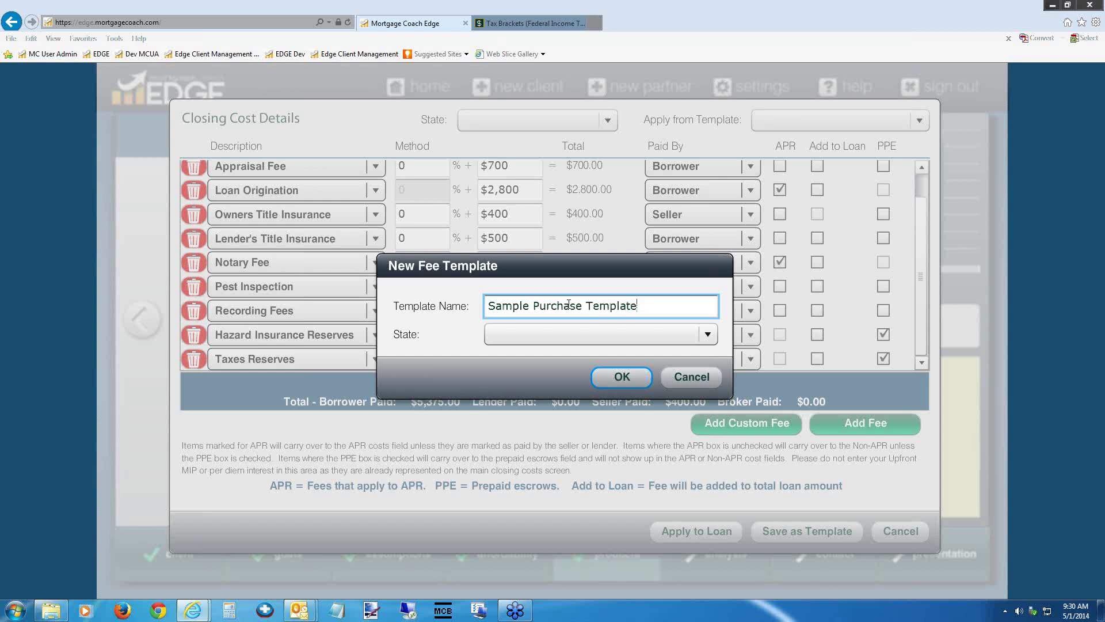
key(Tab)
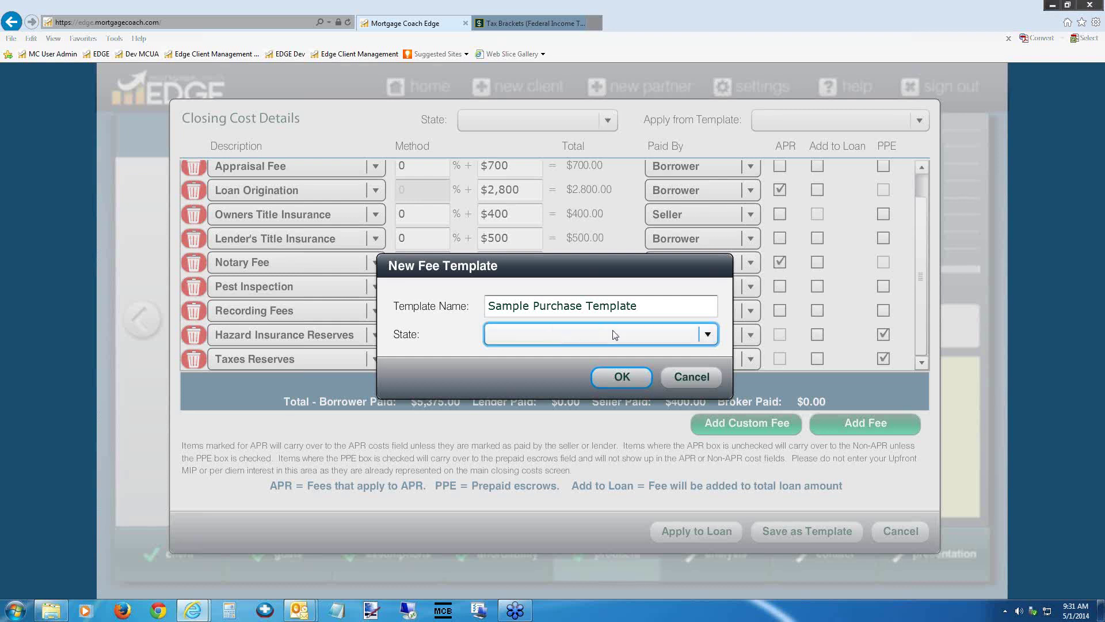
click(615, 377)
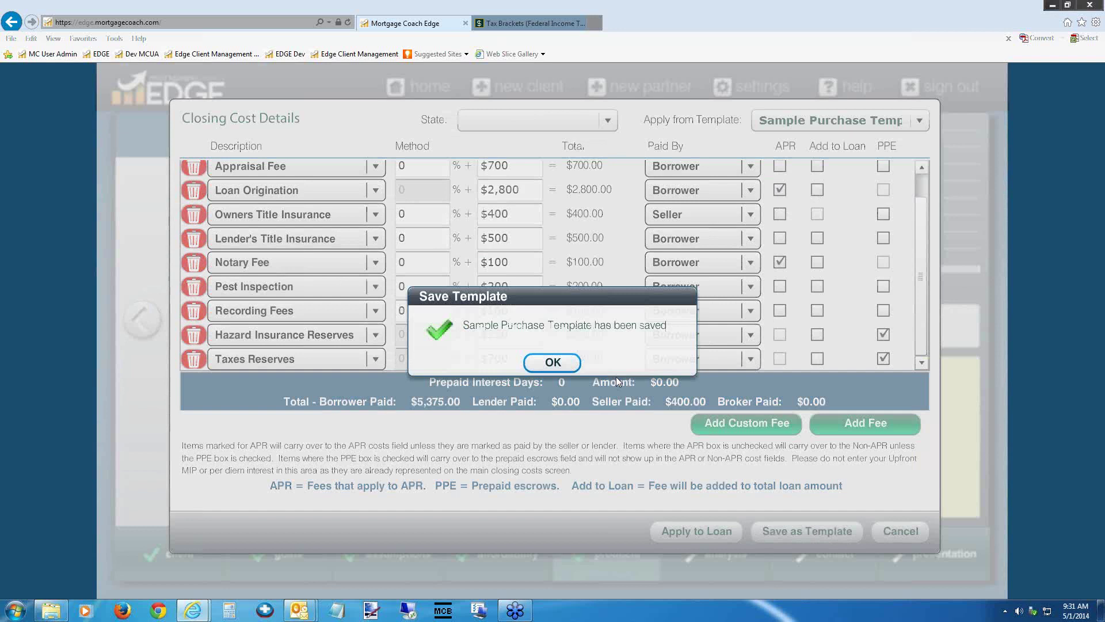
click(551, 364)
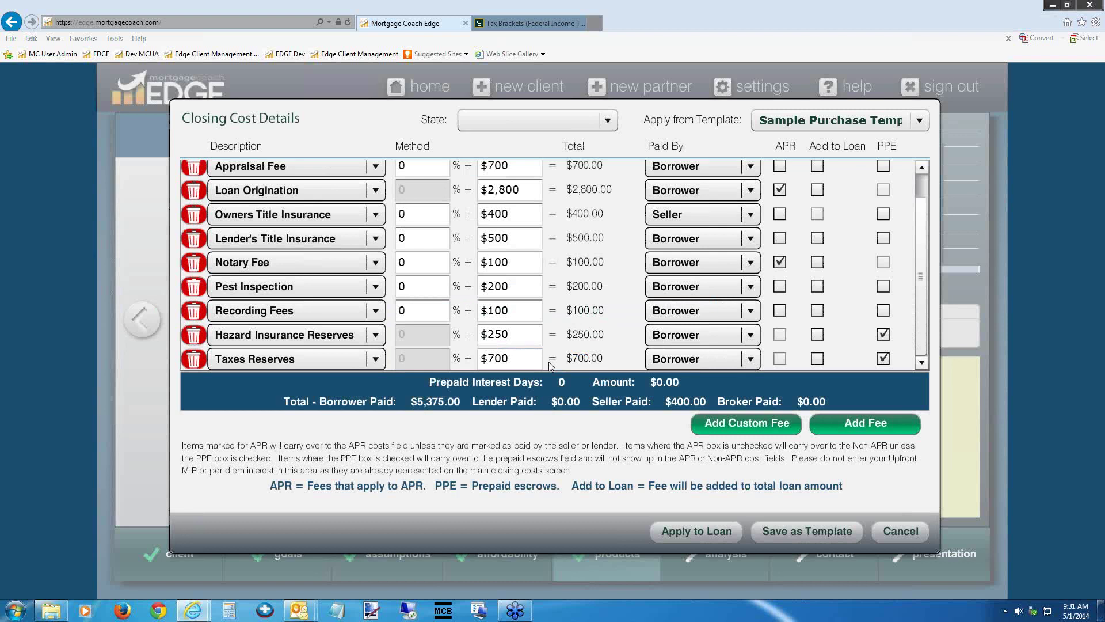
Add a new fee row and set its description to Contribution, paid by the Lender.
click(873, 427)
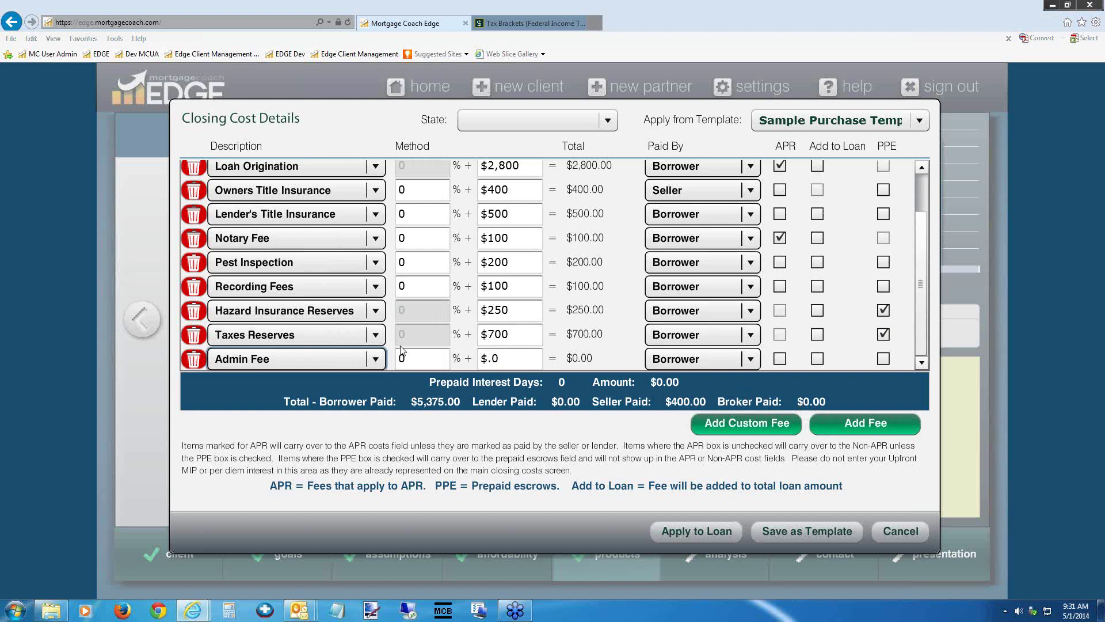
click(375, 360)
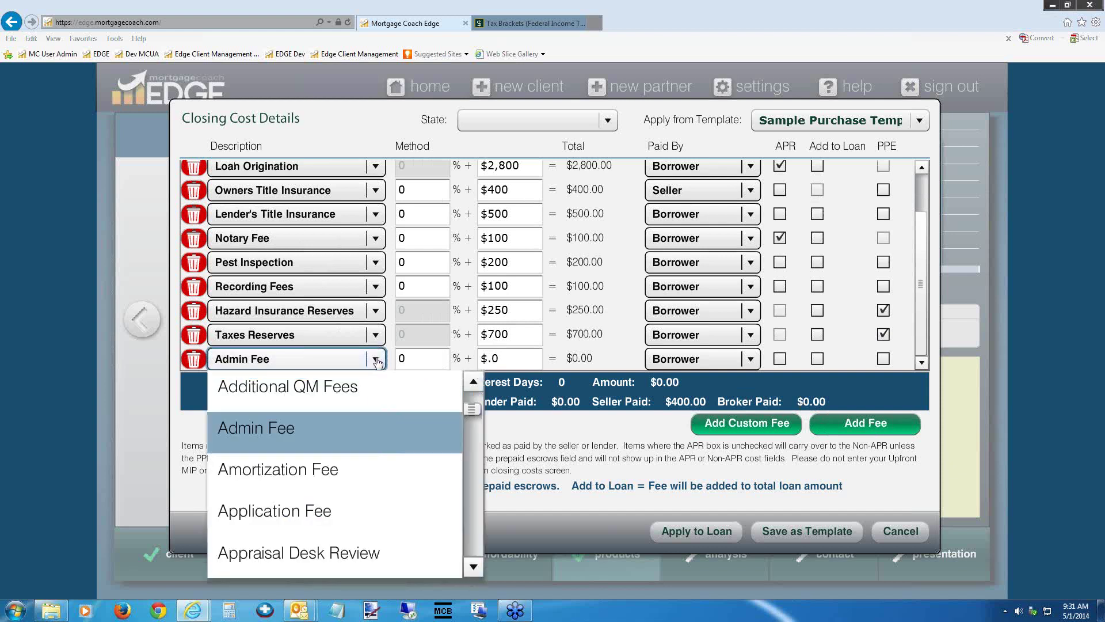
key(c)
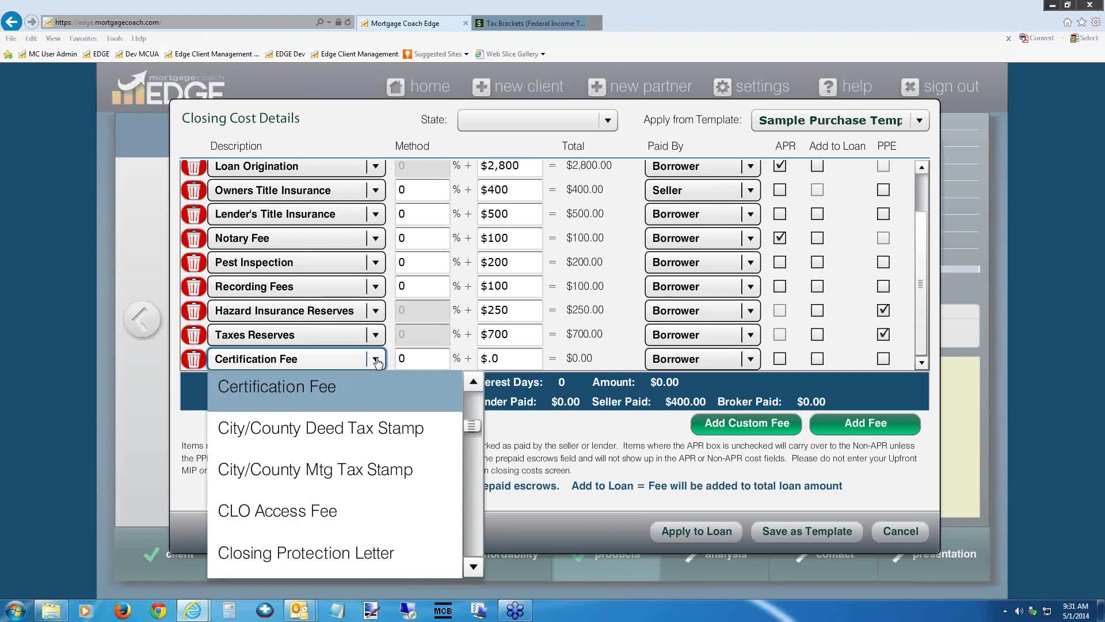
click(473, 566)
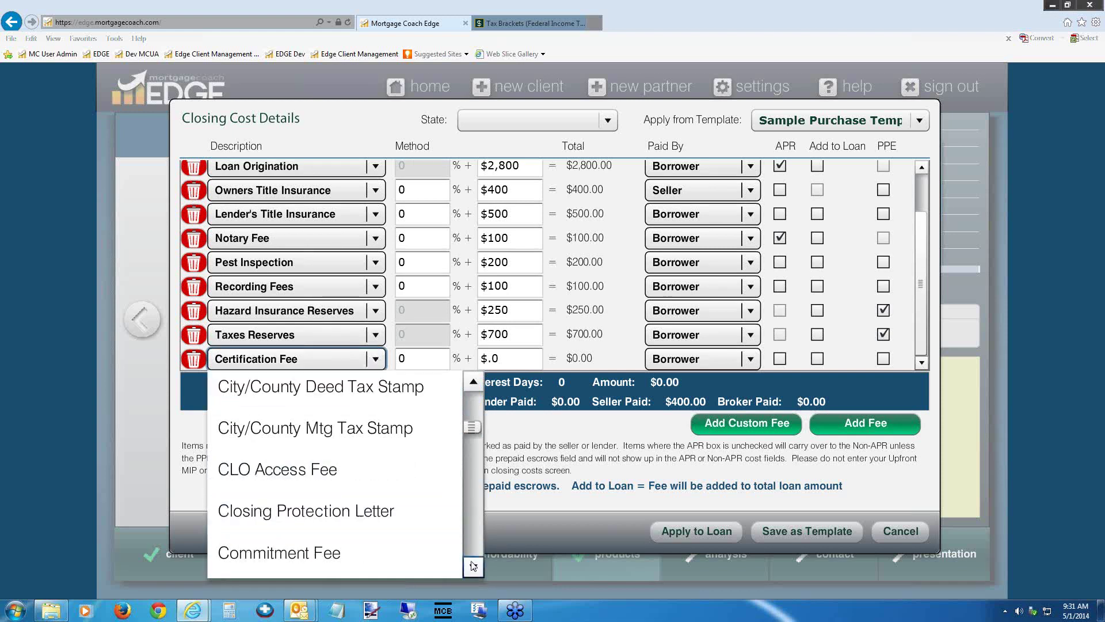
click(474, 566)
click(473, 566)
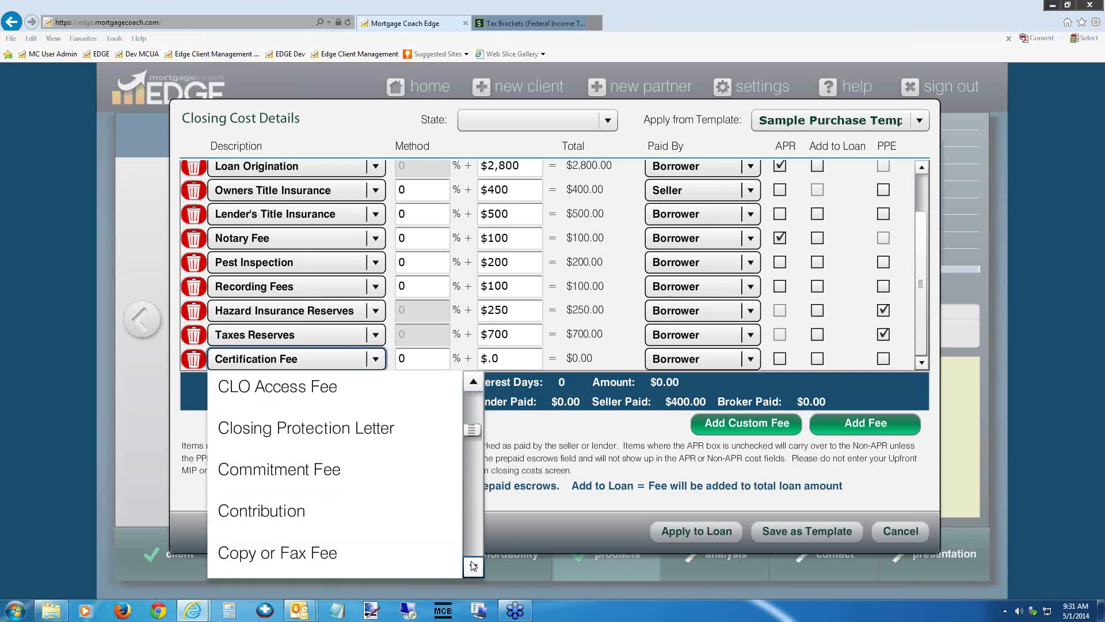
click(302, 509)
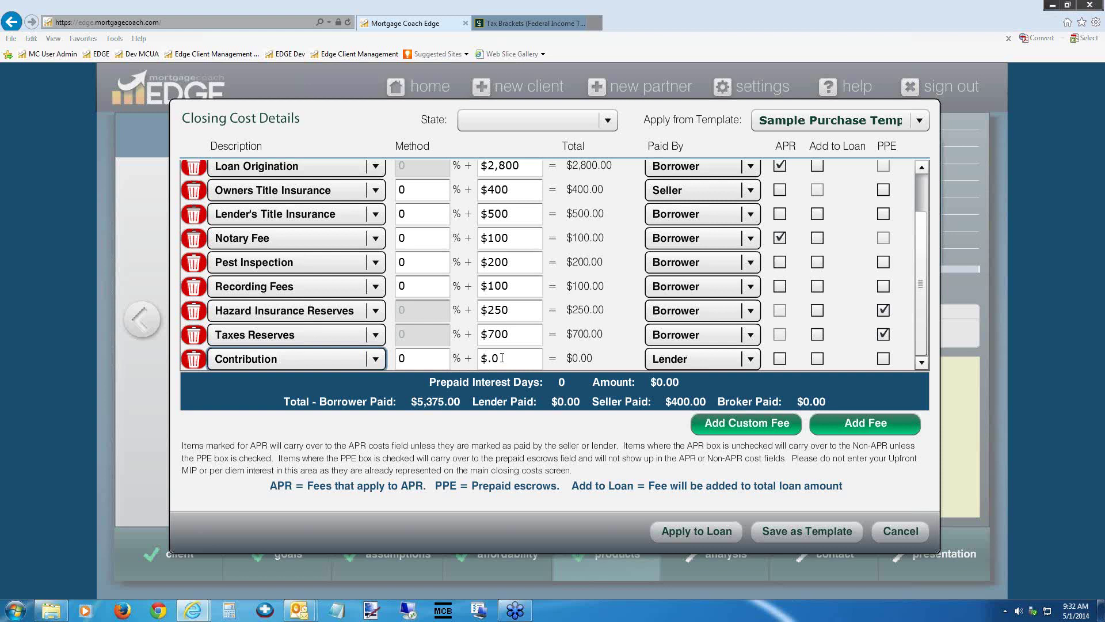
Enter $1,500 as the Contribution amount and keep Lender as the payer.
click(467, 360)
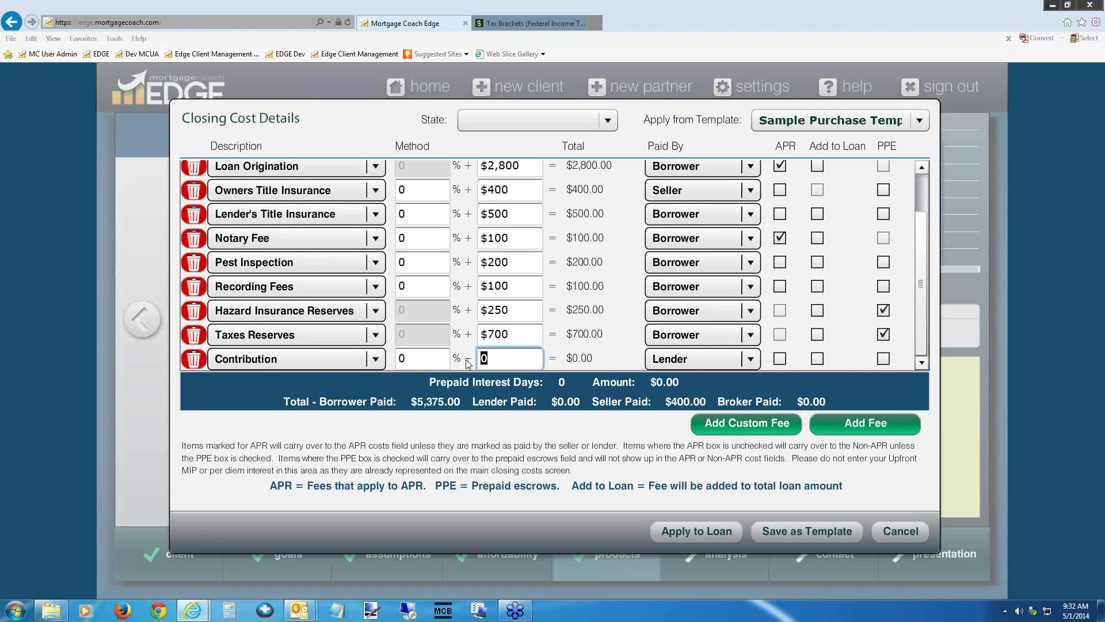
text(1500)
key(Tab)
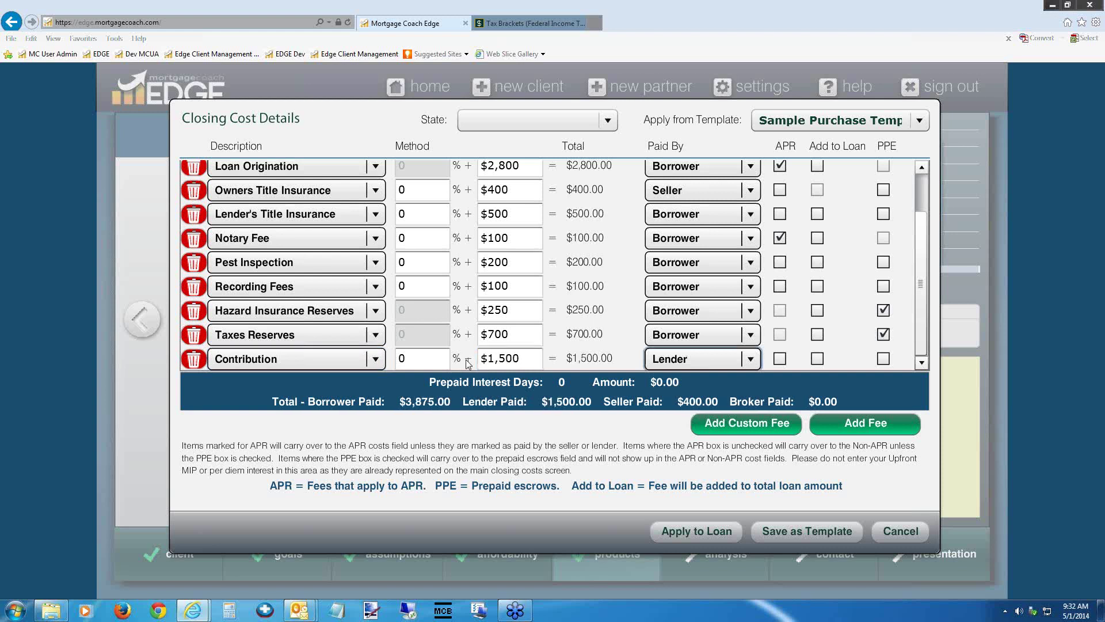
click(750, 360)
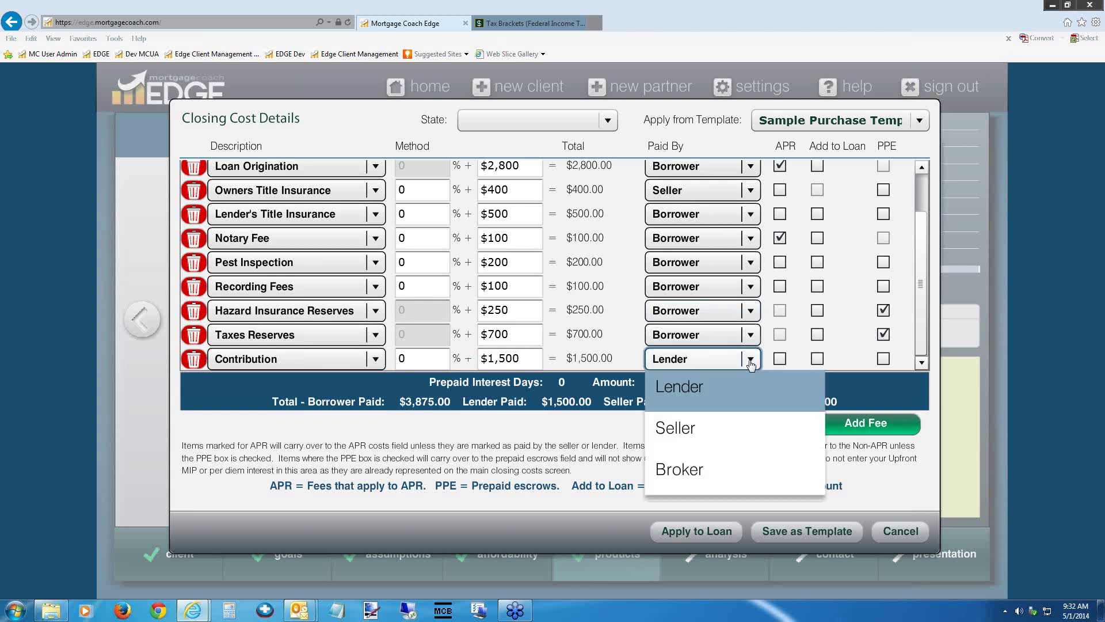
click(717, 384)
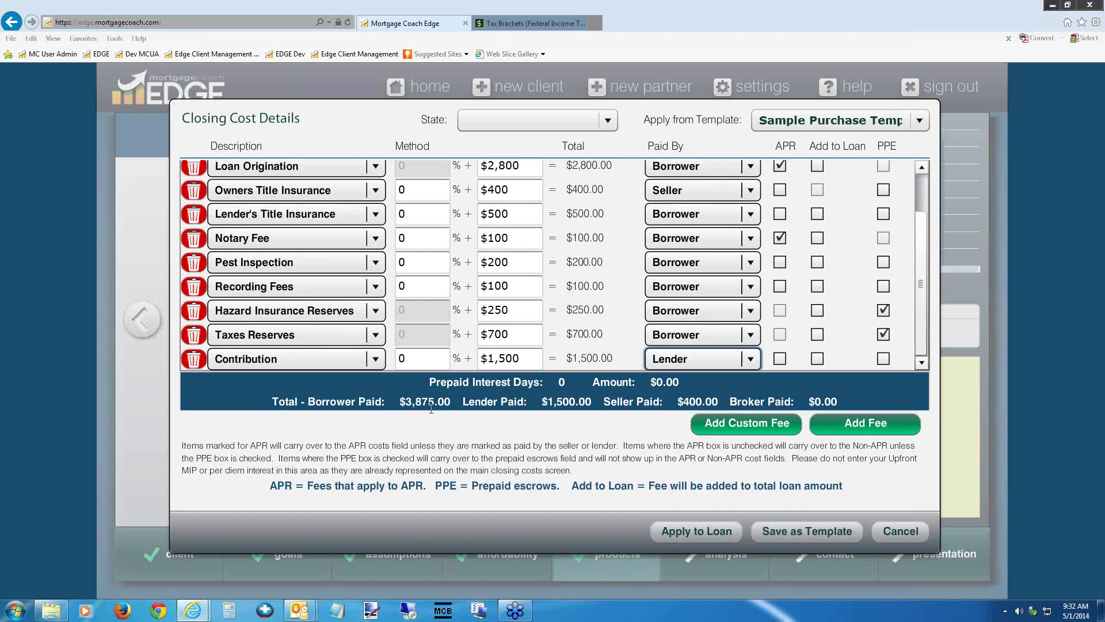
Point out the totals: $3,875.00 borrower-paid, $1,500.00 lender-paid, $400.00 seller-paid.
drag(449, 401, 401, 400)
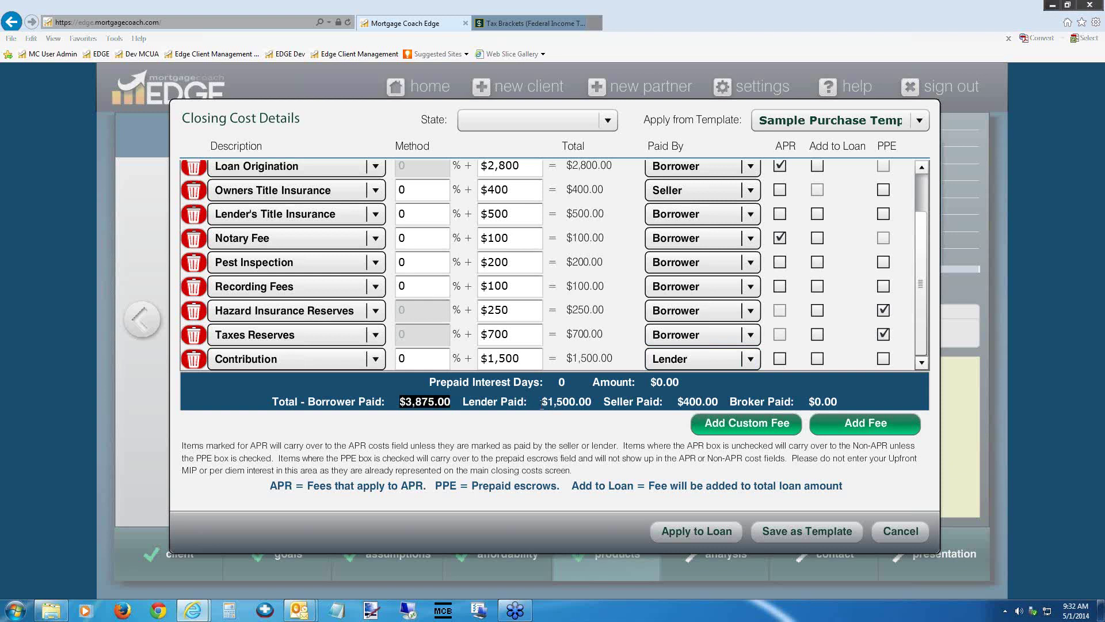
drag(547, 401, 594, 403)
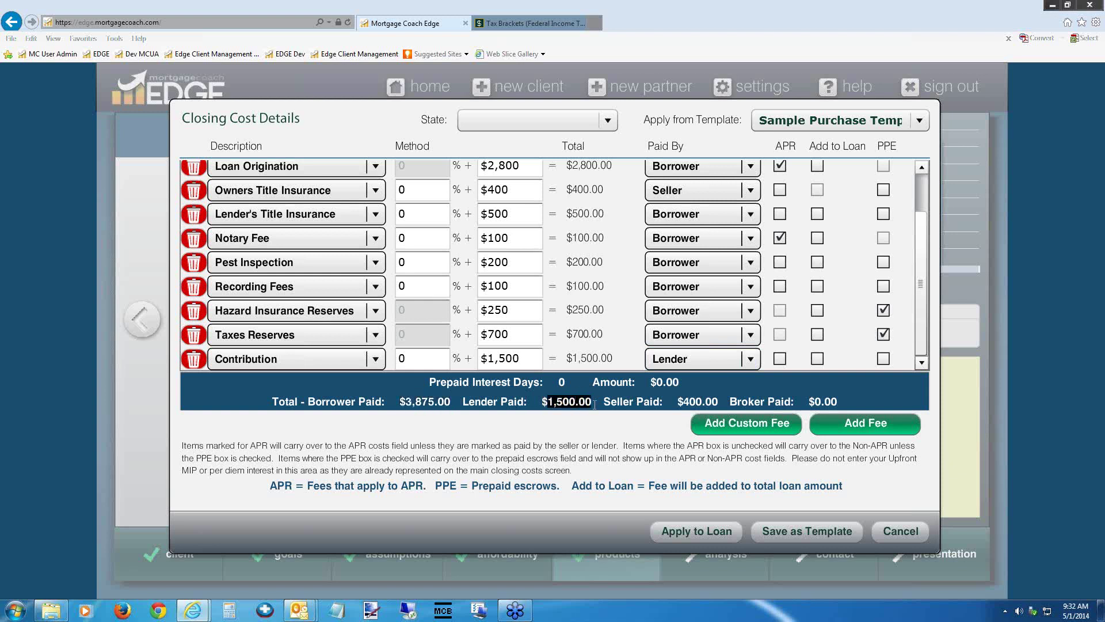
drag(680, 401, 723, 406)
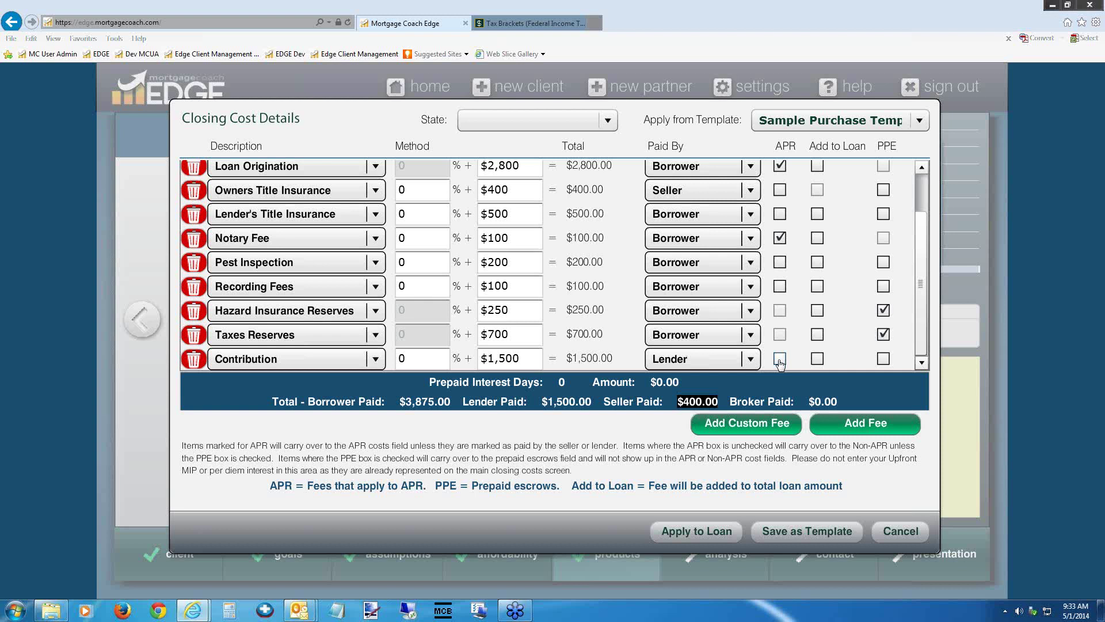
Mark the $1,500 lender-paid Contribution fee for APR, giving a $3,875.00 borrower-paid total.
click(780, 360)
Apply the closing cost details to the loan with Points % at 0 and 15 prepaid interest days.
click(698, 531)
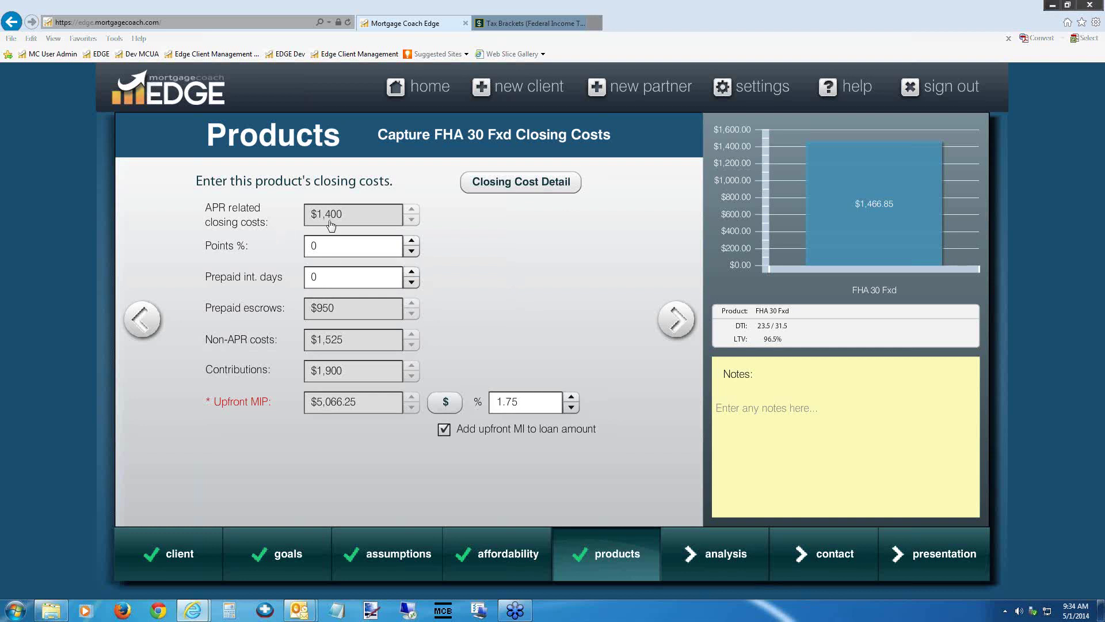
click(318, 247)
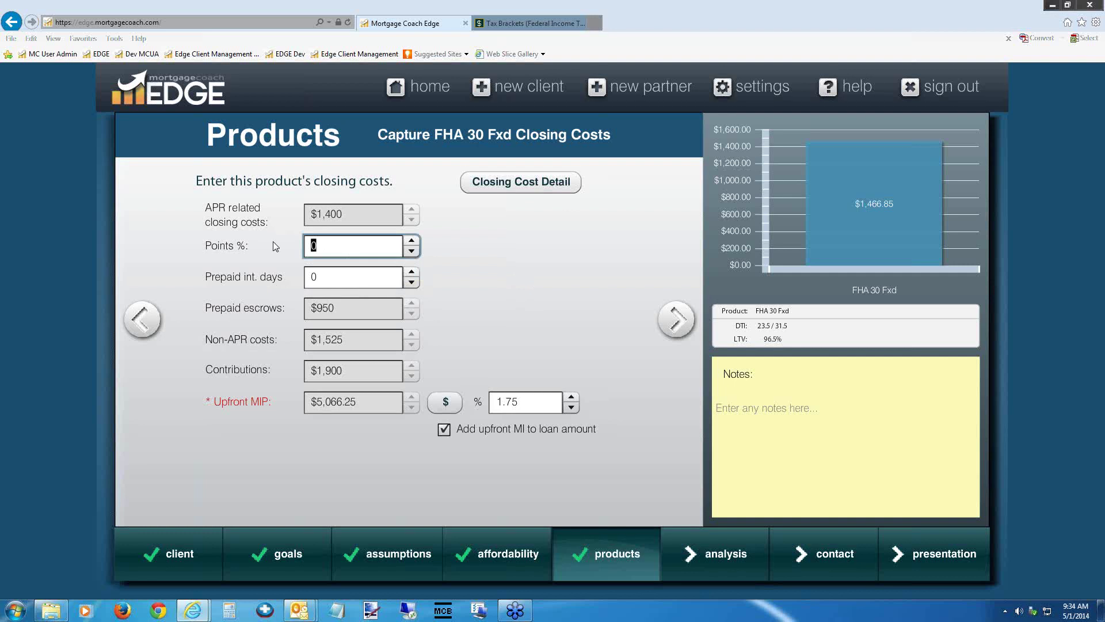
text(0.85)
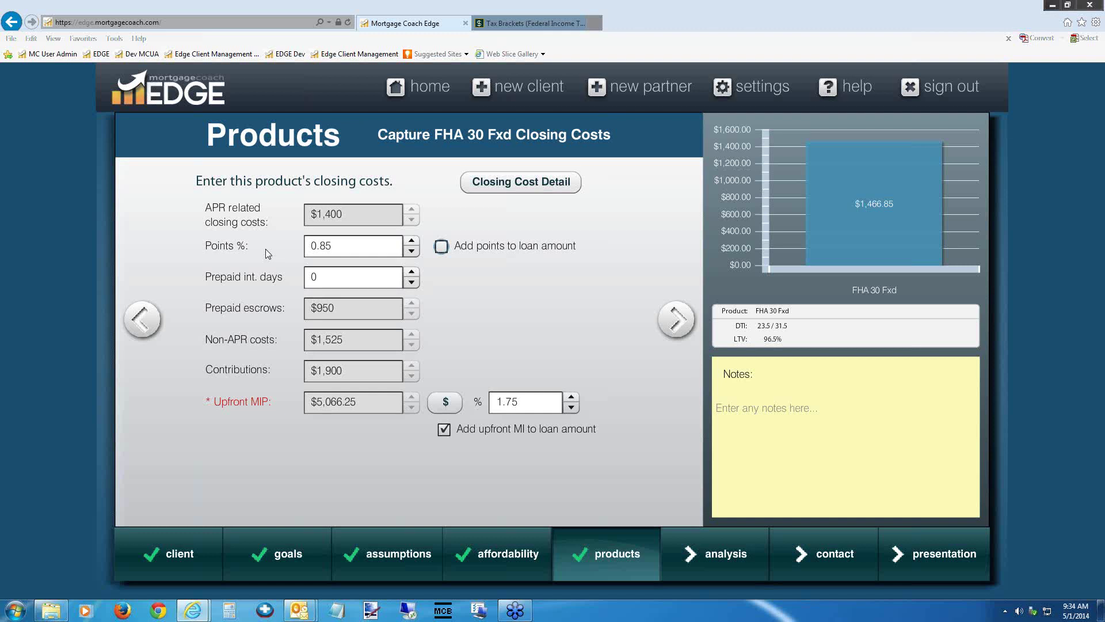
mouse_move(324, 245)
click(341, 245)
key(ctrl+a)
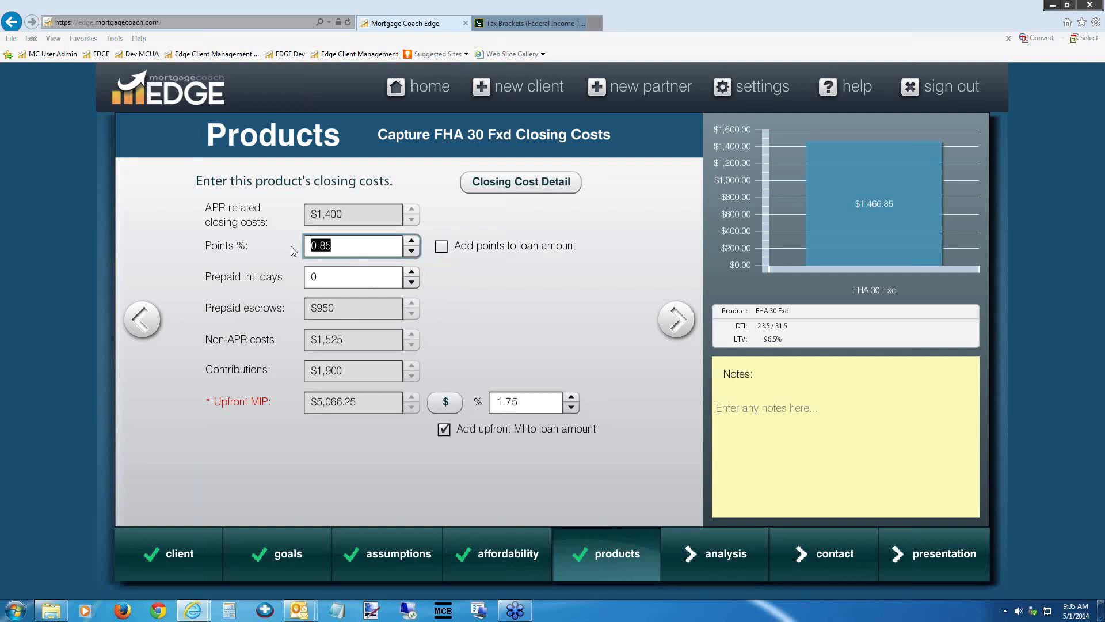
text(0)
key(Tab)
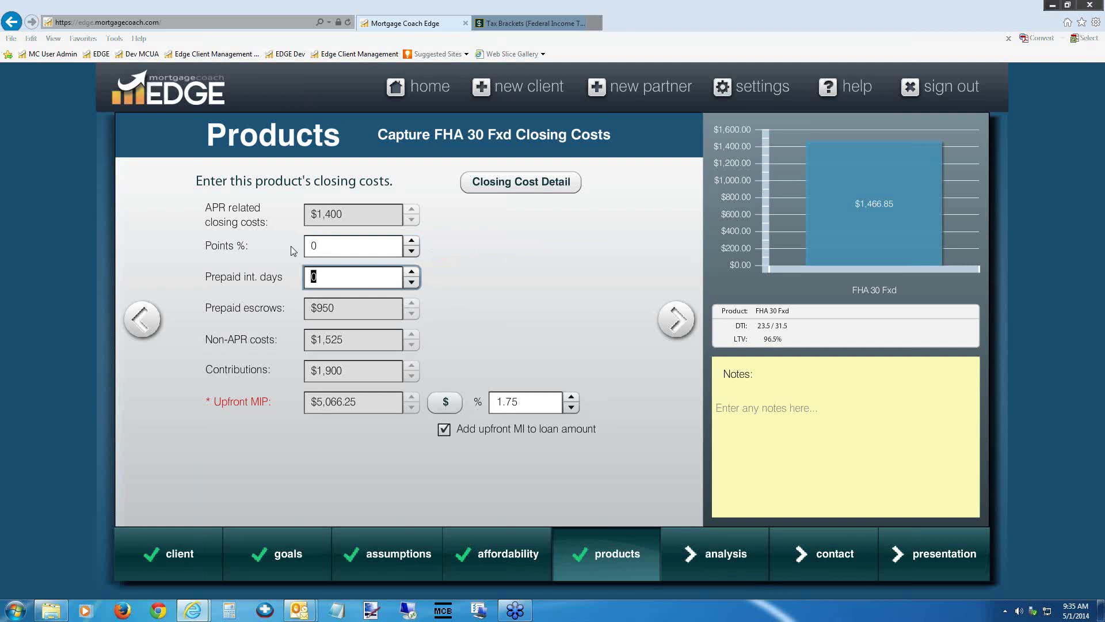
text(15)
key(Tab)
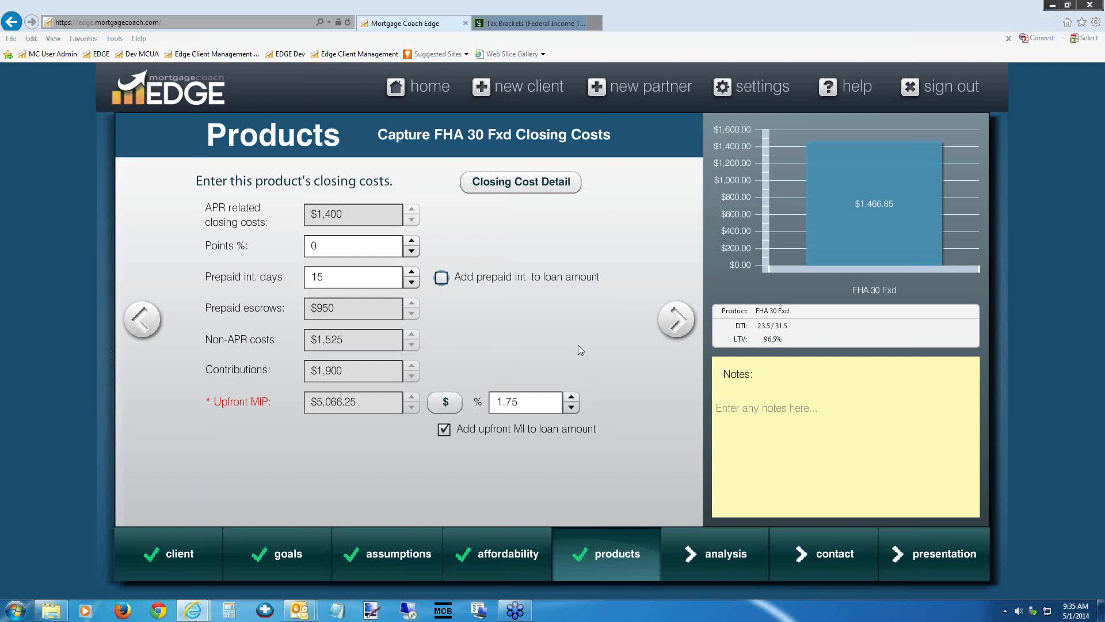
On the monthly costs page, enter hazard insurance as 0.35%, or $87.50 per month.
click(681, 320)
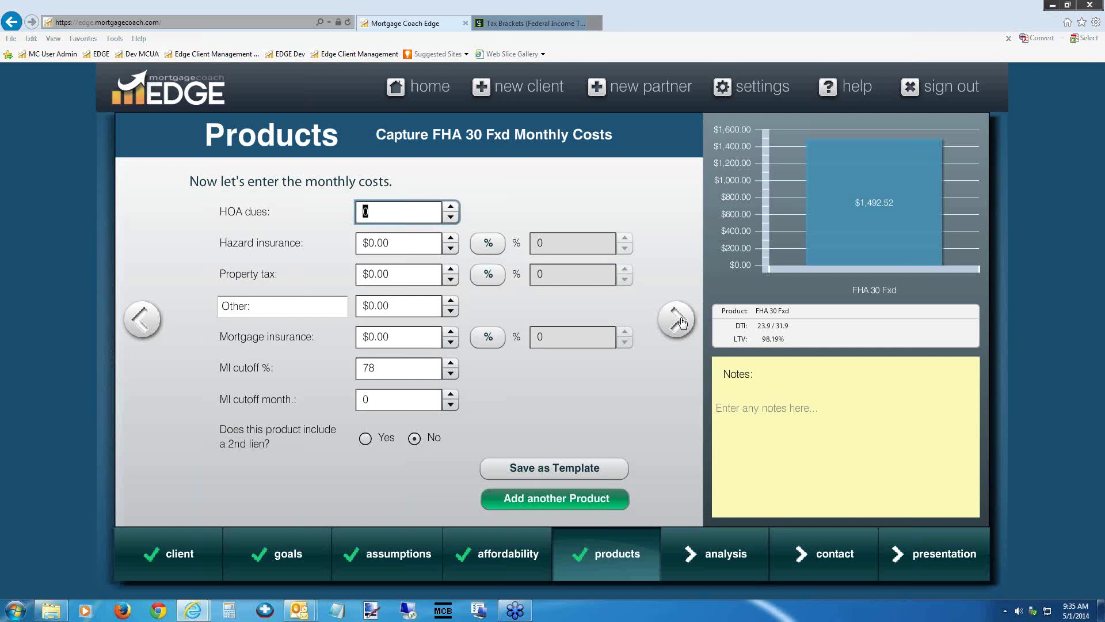
click(488, 244)
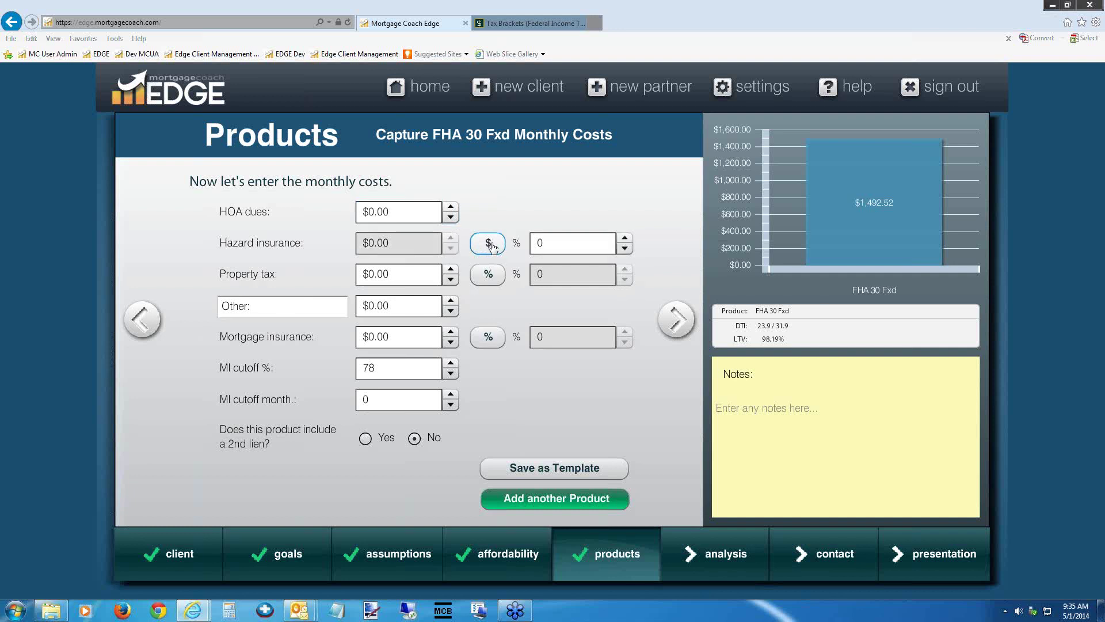
click(555, 240)
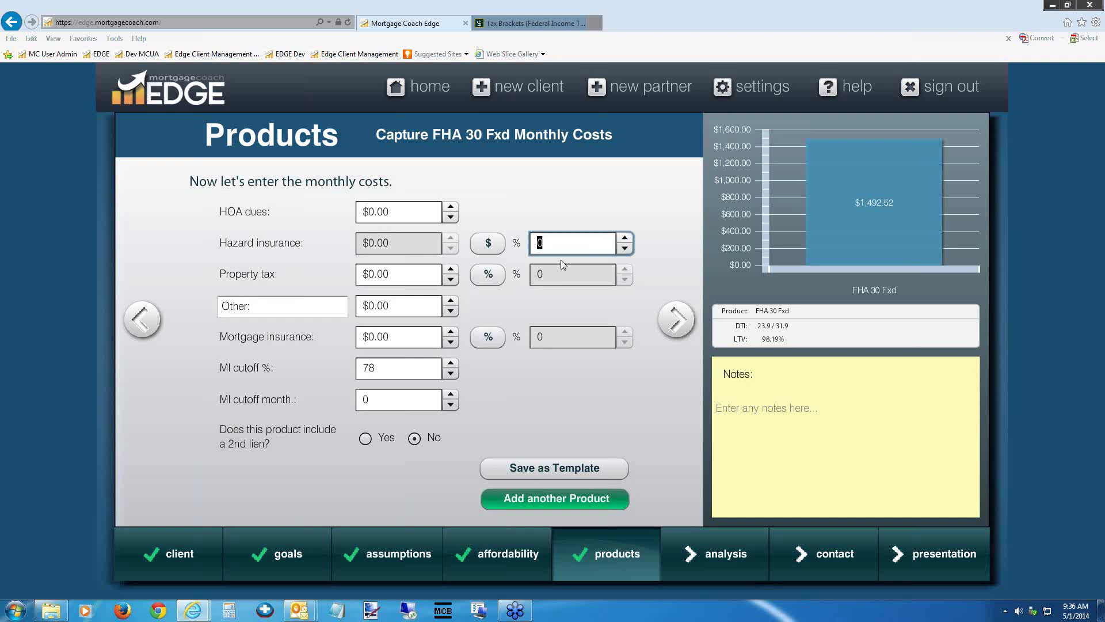
key(Tab)
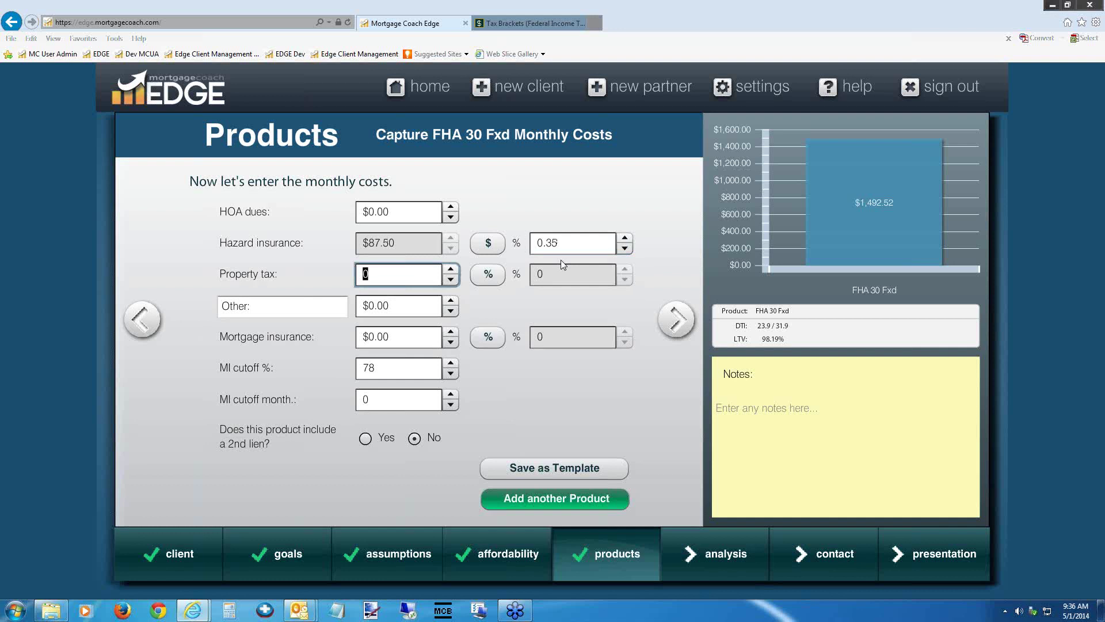
Enter property tax as 1.25% ($312.50), bringing the monthly total to $1,492.52.
click(489, 276)
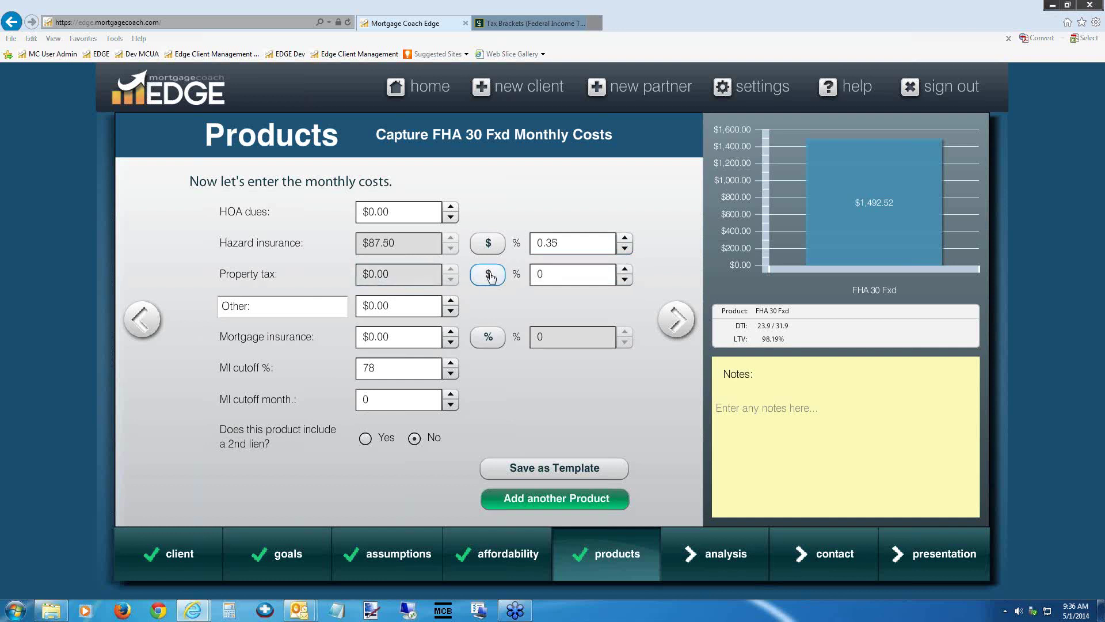
click(528, 274)
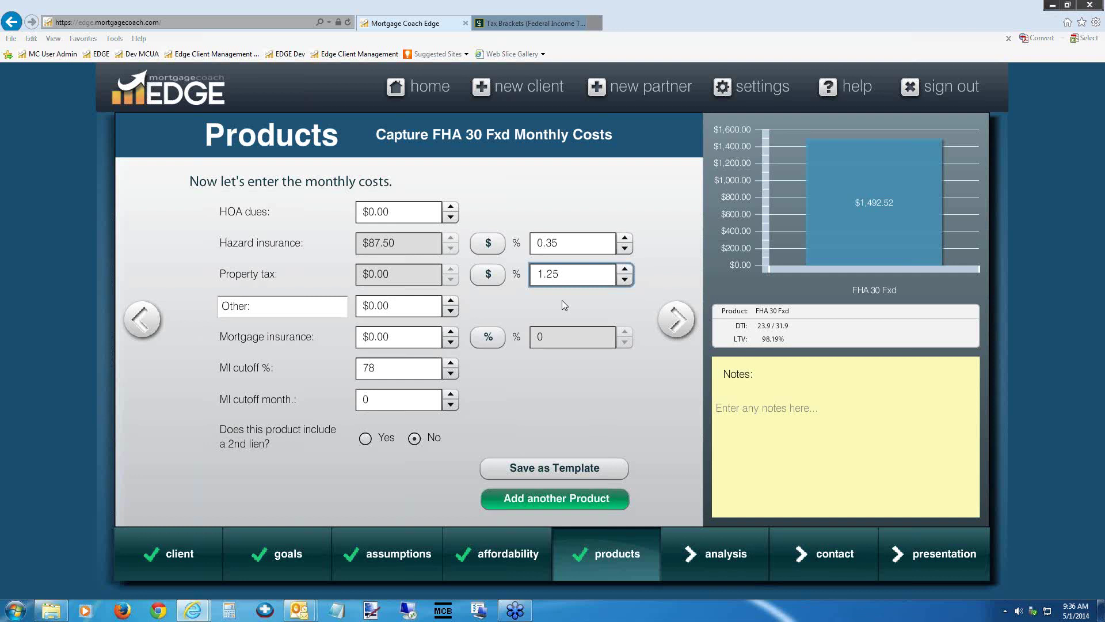
key(Tab)
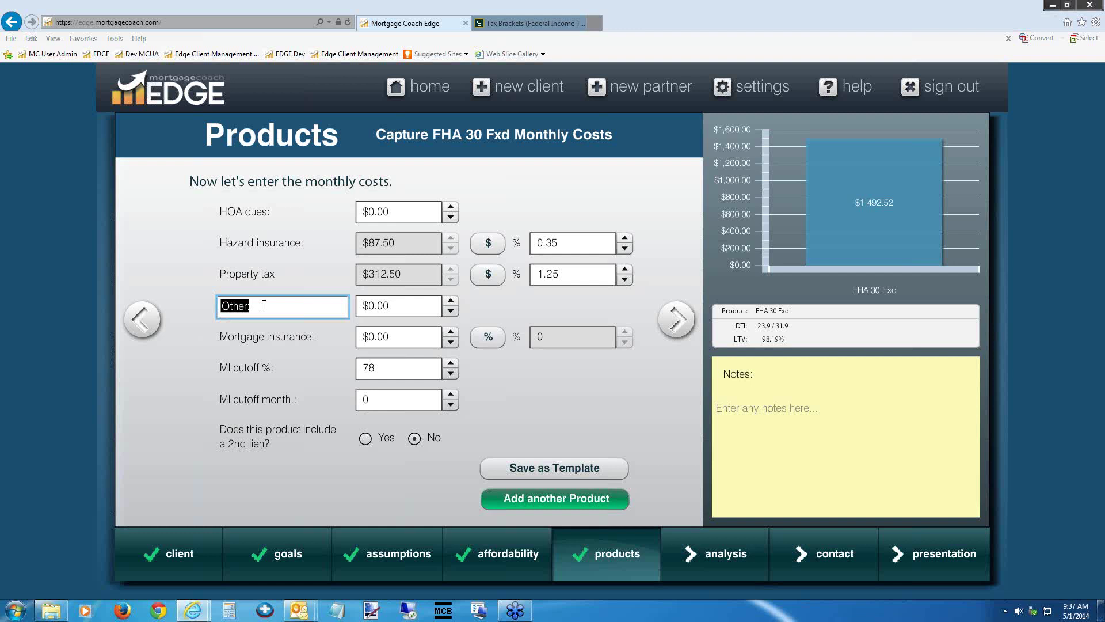
key(Tab)
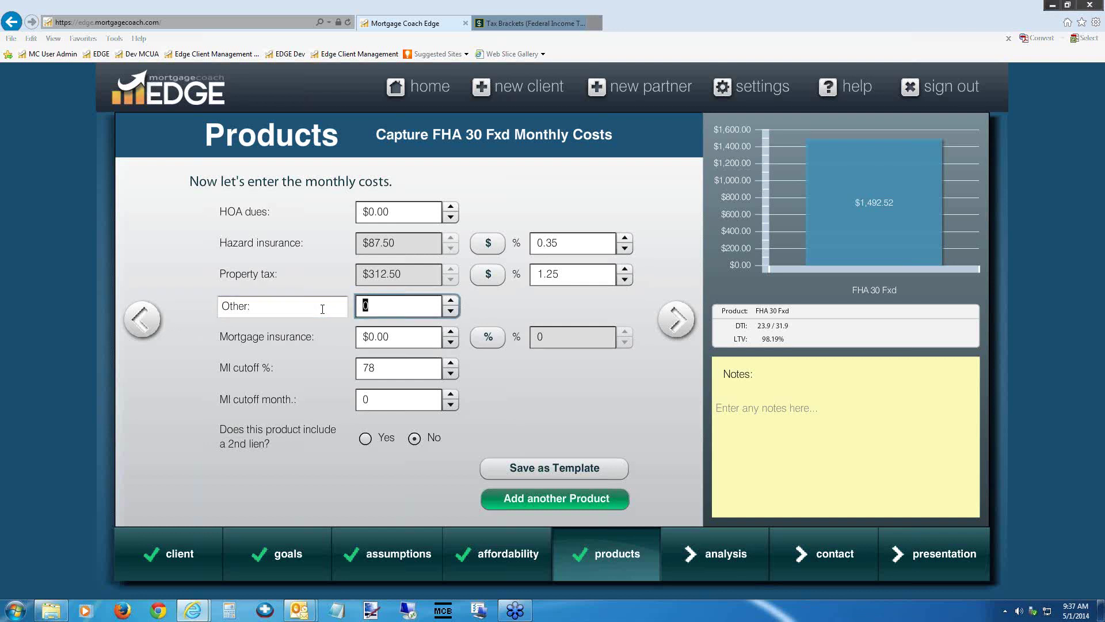
click(402, 344)
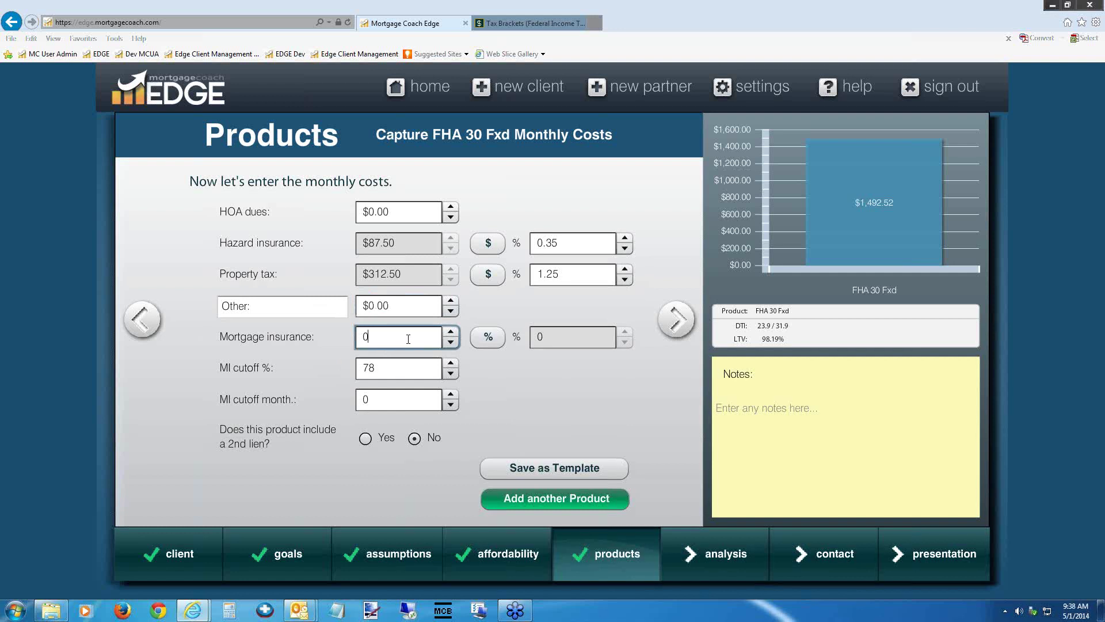
Enter mortgage insurance as 1.35%, giving $325.69 per month.
click(489, 338)
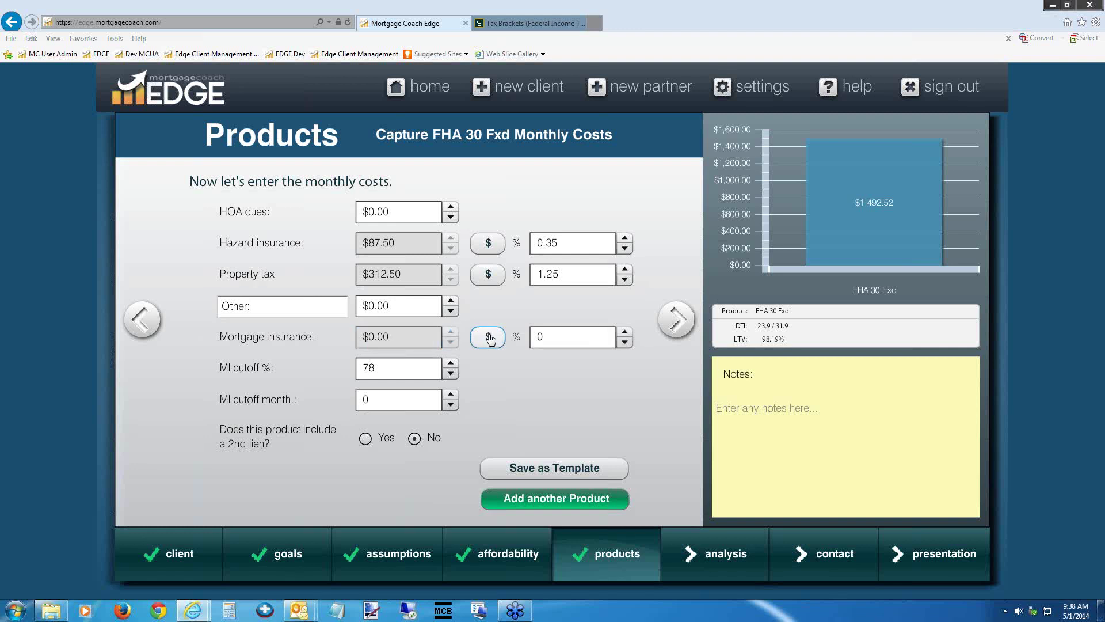
click(550, 336)
double_click(536, 337)
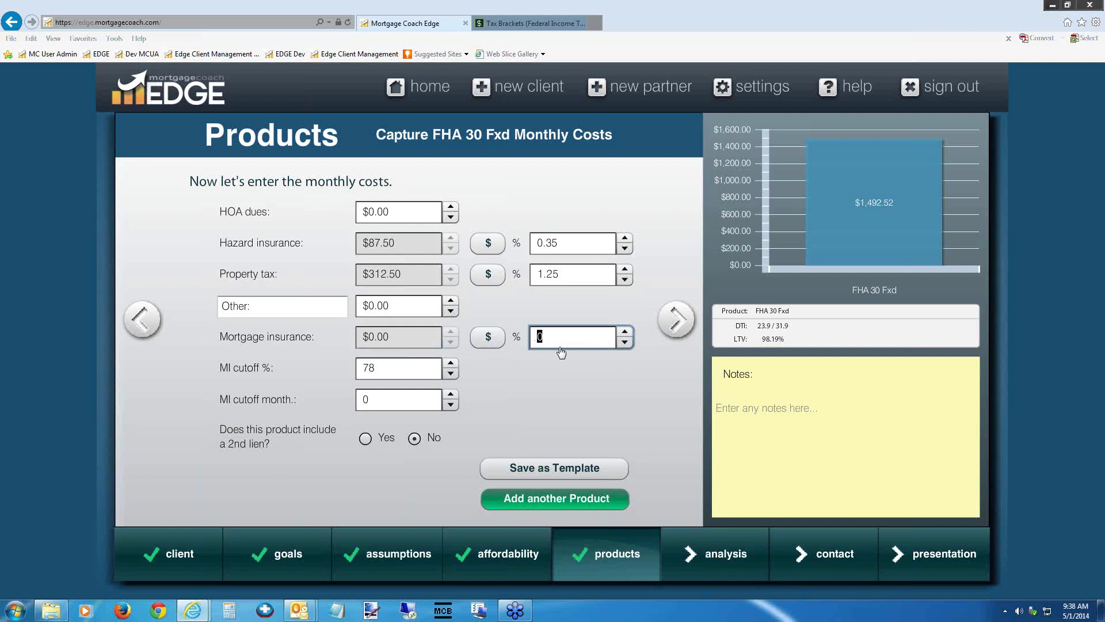
text(1.35)
key(Tab)
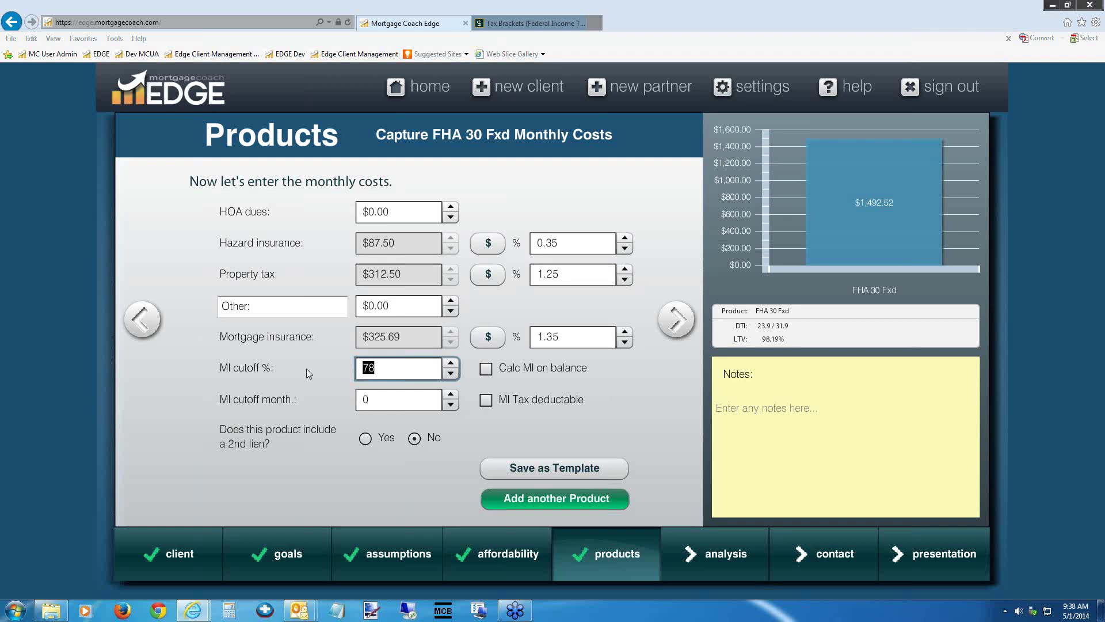
Calculate mortgage insurance on the loan balance ($323.30) and set the MI cutoff month to 360.
click(486, 372)
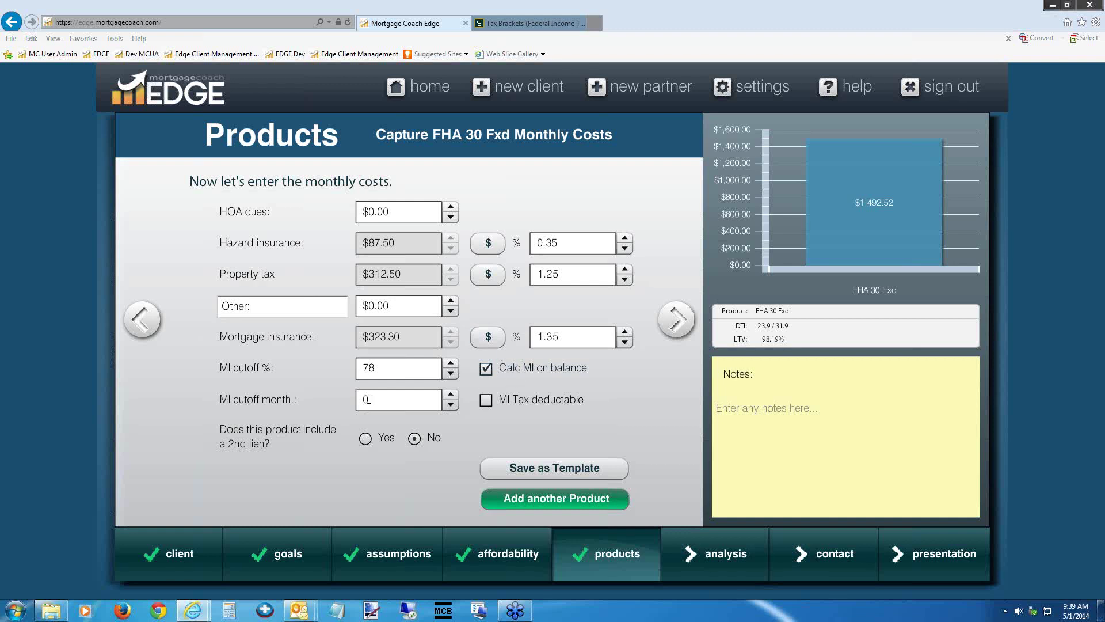
click(387, 398)
key(ctrl+a)
text(360)
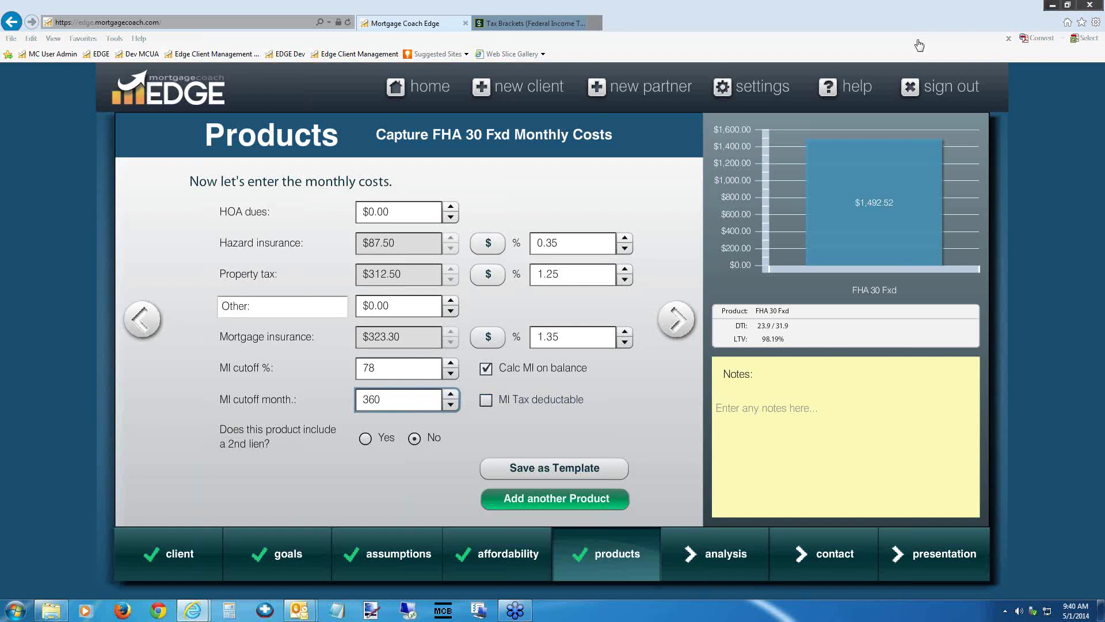
click(942, 45)
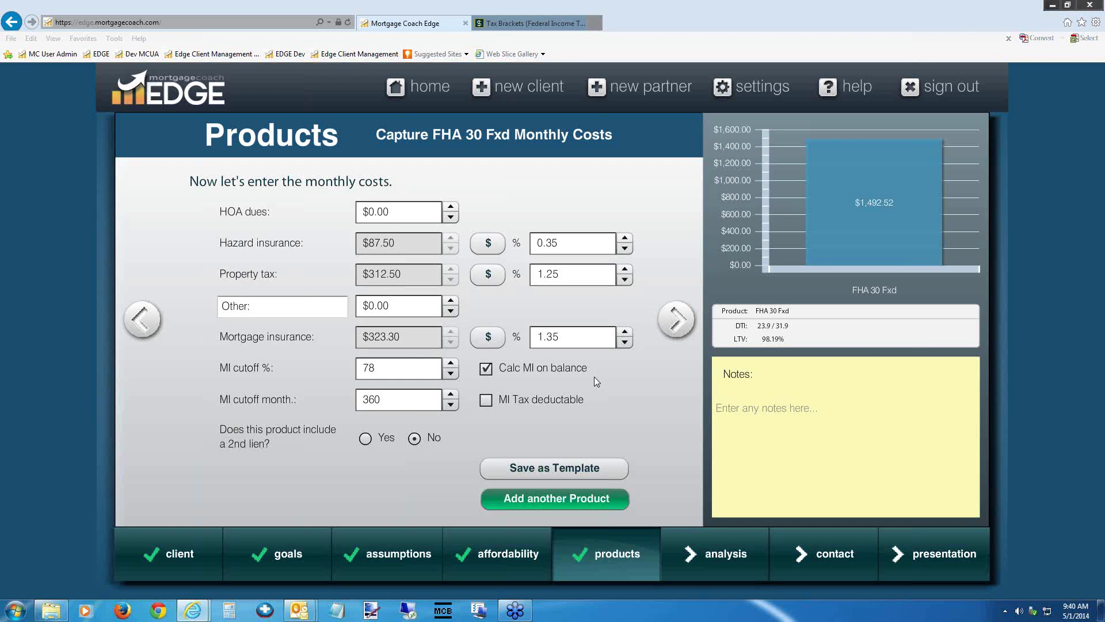
Save this product setup as a template named 'FHA 30 Fxd' and acknowledge the confirmation.
click(551, 468)
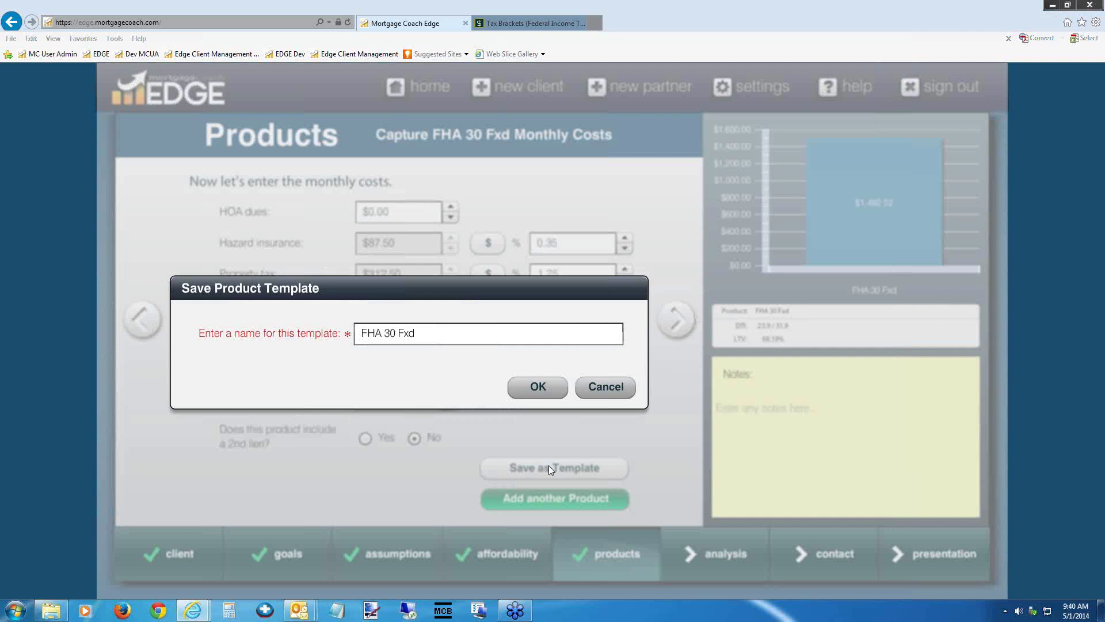
drag(424, 335, 331, 344)
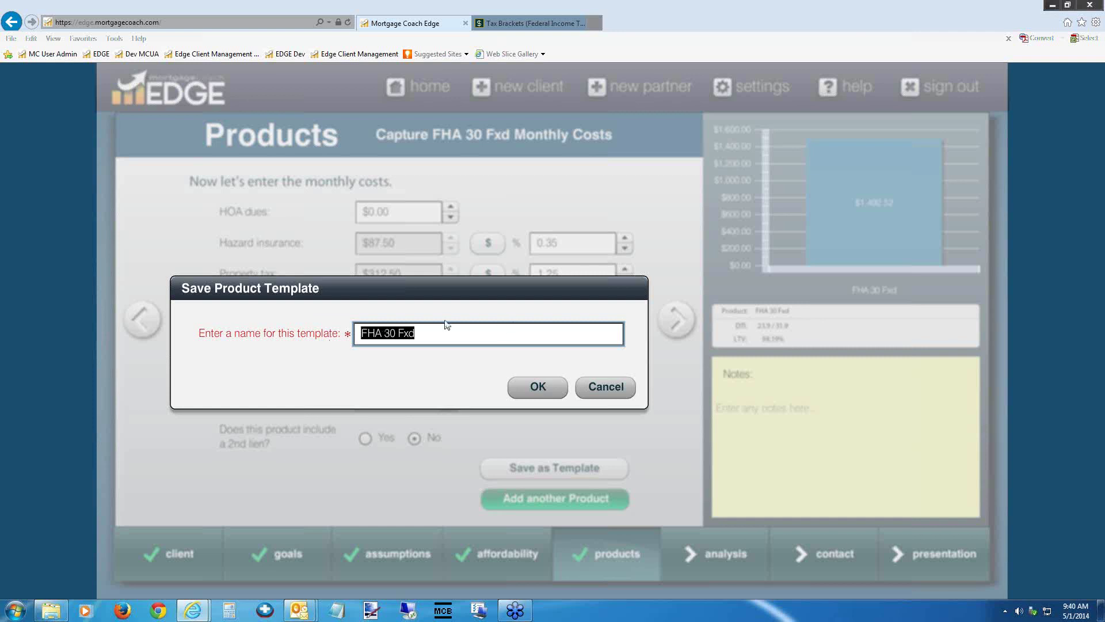
click(536, 391)
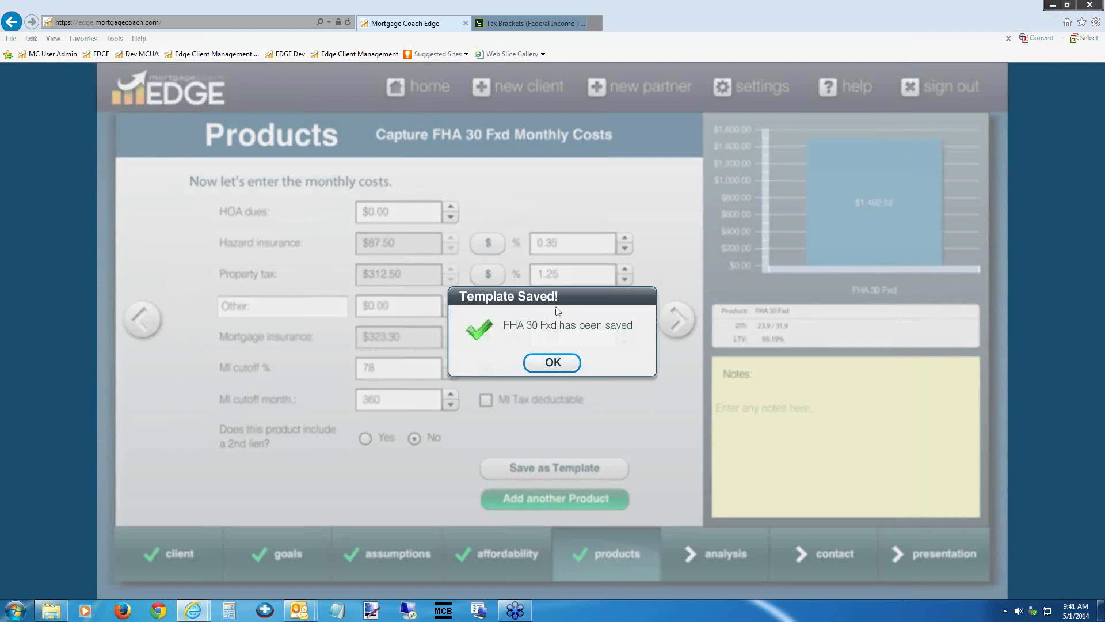
click(553, 363)
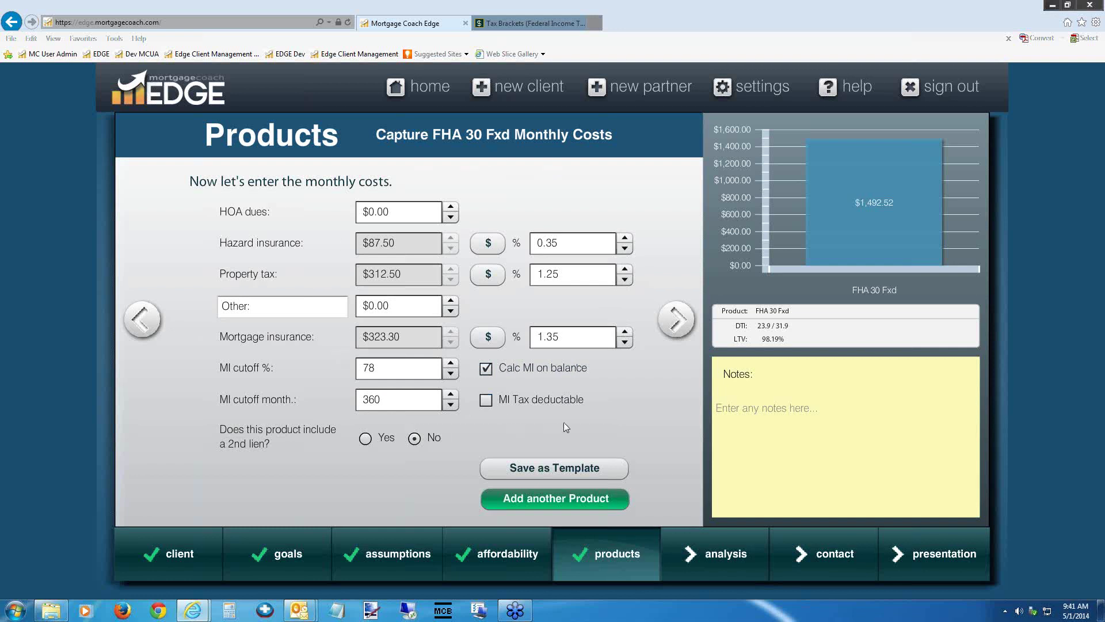
Add another product and rename it from 'Product 2' to 'FHA 30 Fxd 310k'.
click(555, 501)
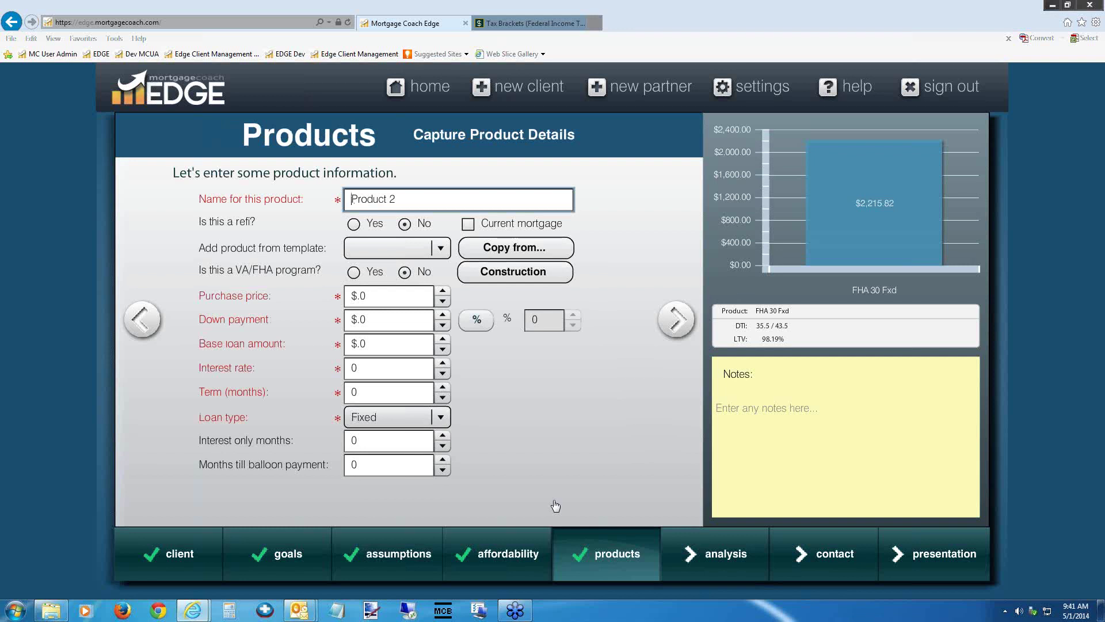
click(407, 198)
key(BackSpace)
key(BackSpace)
key(BackSpace)
key(BackSpace)
key(BackSpace)
key(BackSpace)
key(BackSpace)
key(BackSpace)
key(BackSpace)
text(FHA 30 Fxd 310k)
key(alt+d)
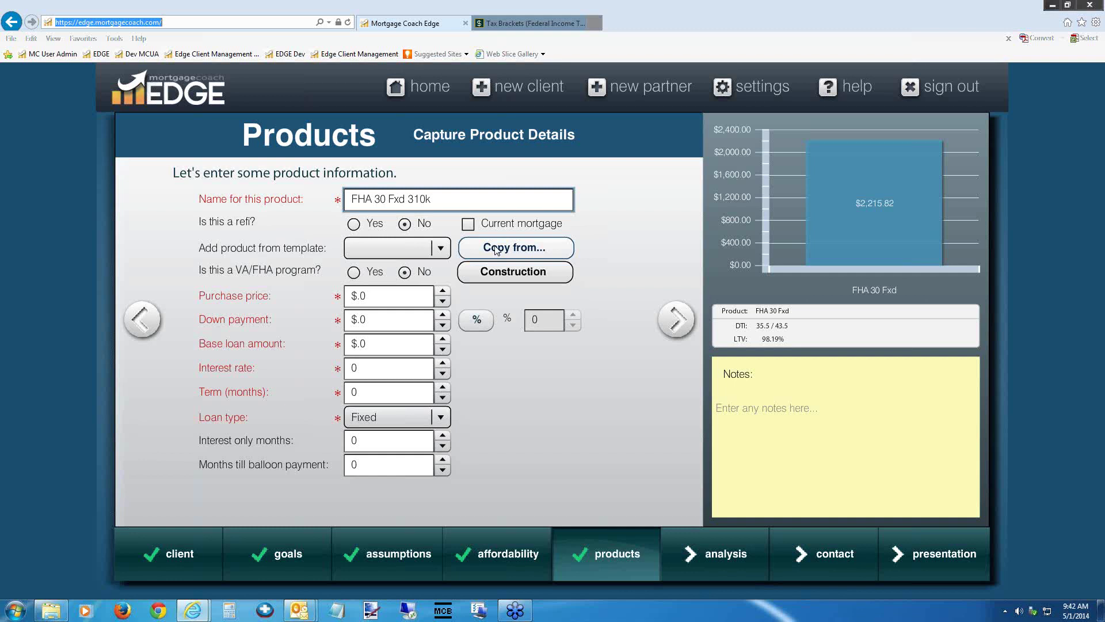
Copy FHA 30 Fxd's details, change the purchase price from 300000 to 310000, and continue to closing costs.
click(496, 249)
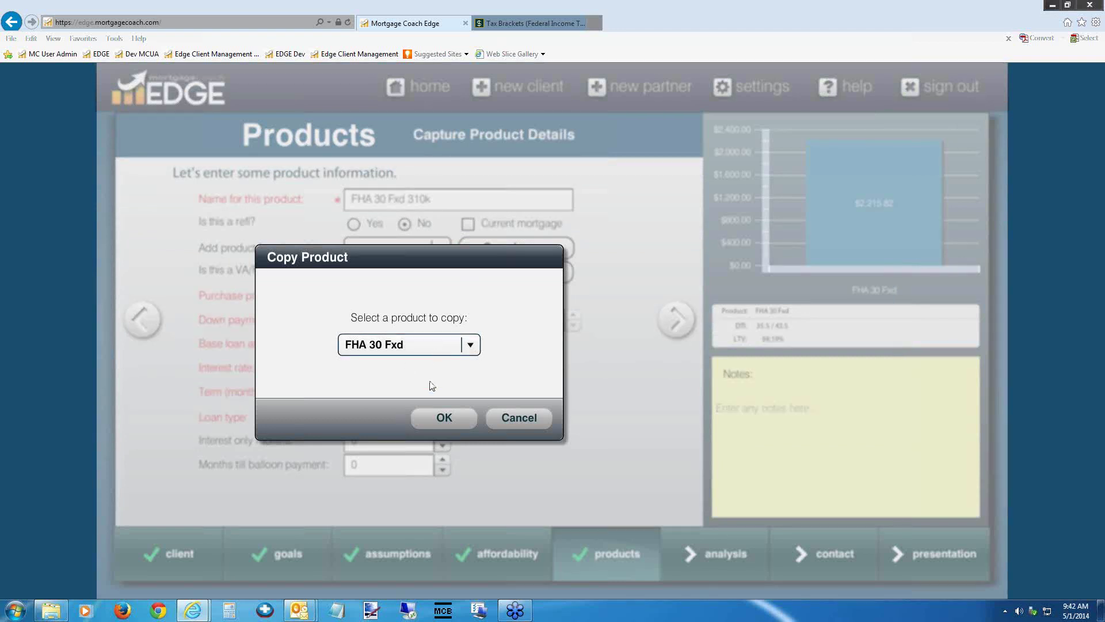
click(445, 420)
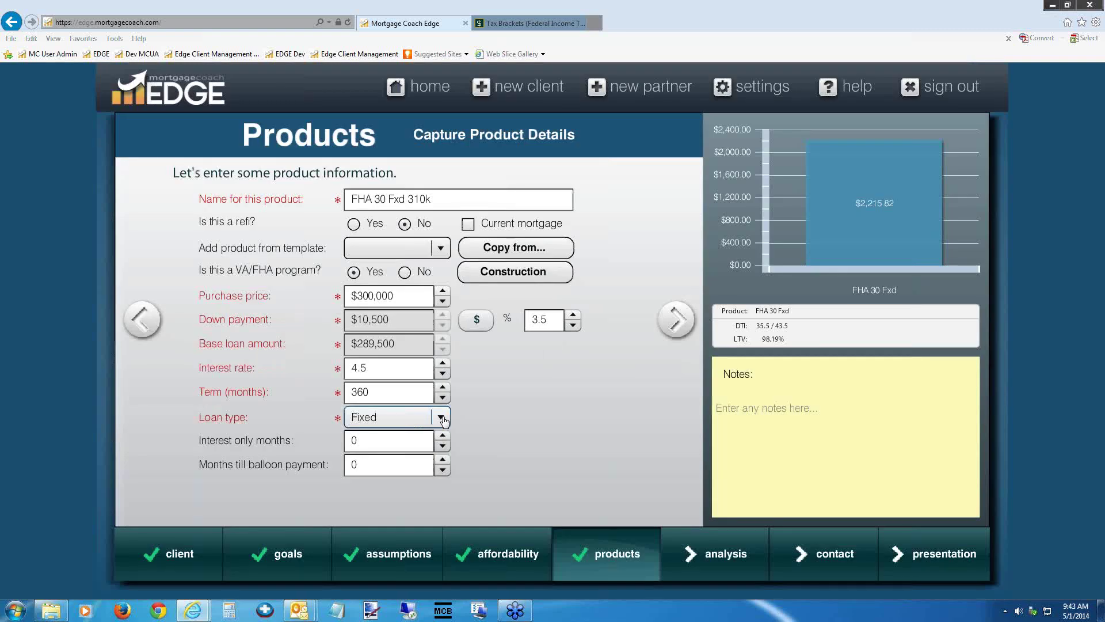
click(397, 294)
double_click(357, 295)
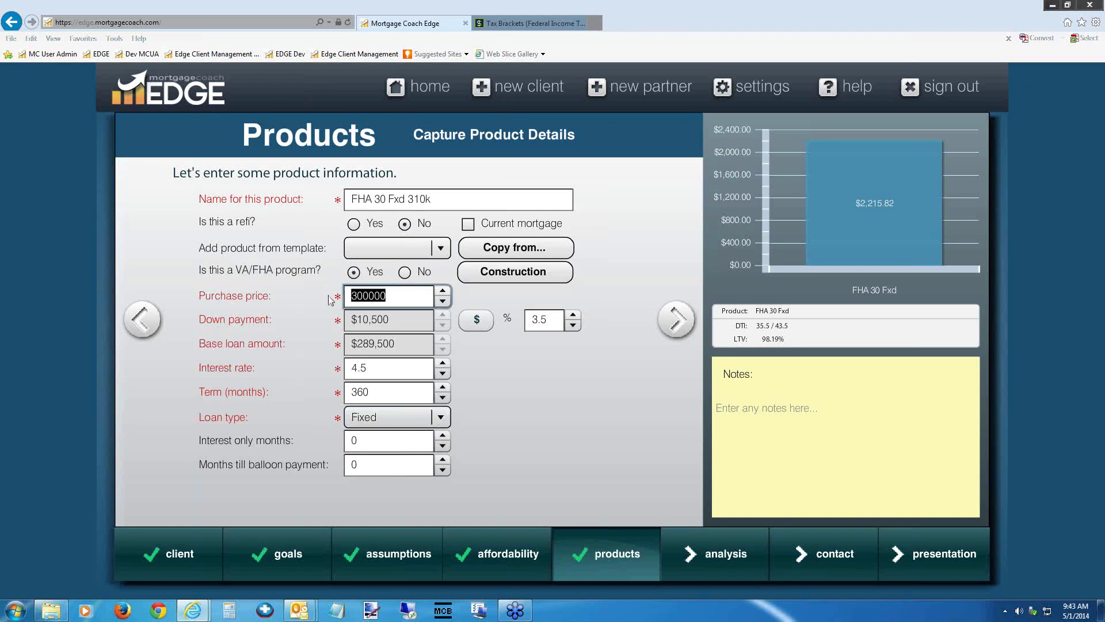
text(310000)
key(Tab)
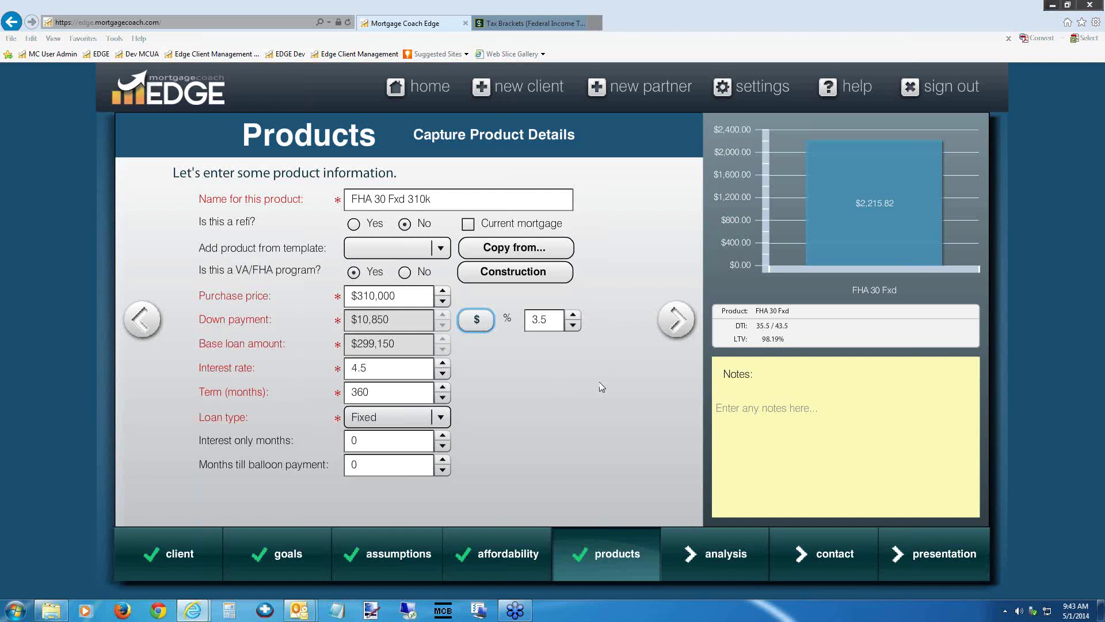
click(681, 322)
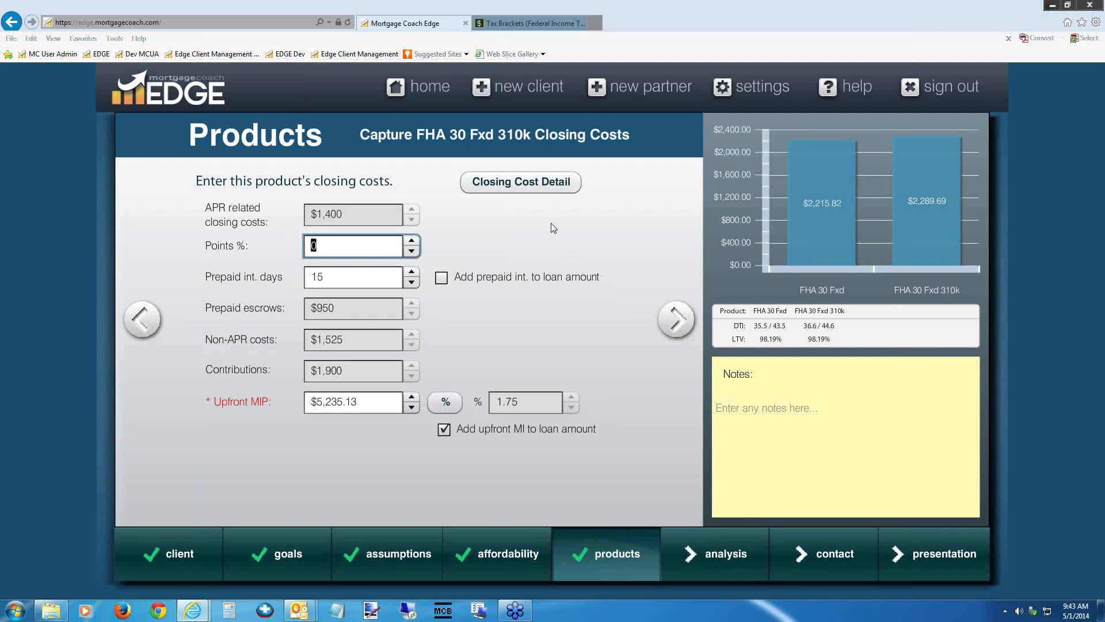
In Closing Cost Detail, set Hazard Insurance Reserves to $275 and Taxes Reserves to $800, then apply to the loan.
click(522, 187)
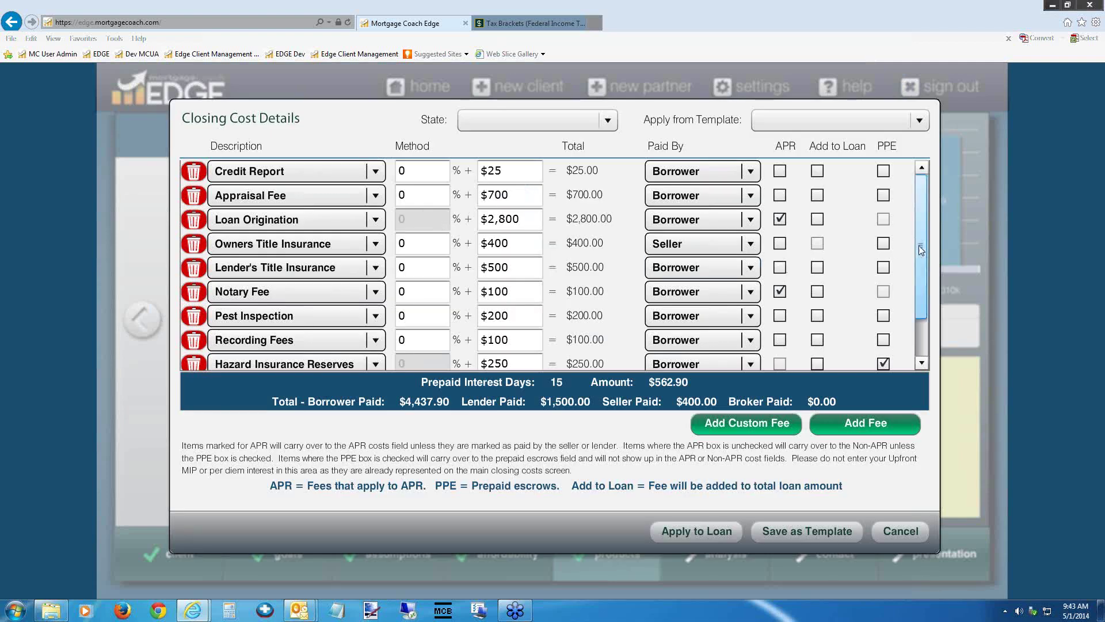
drag(919, 252, 919, 285)
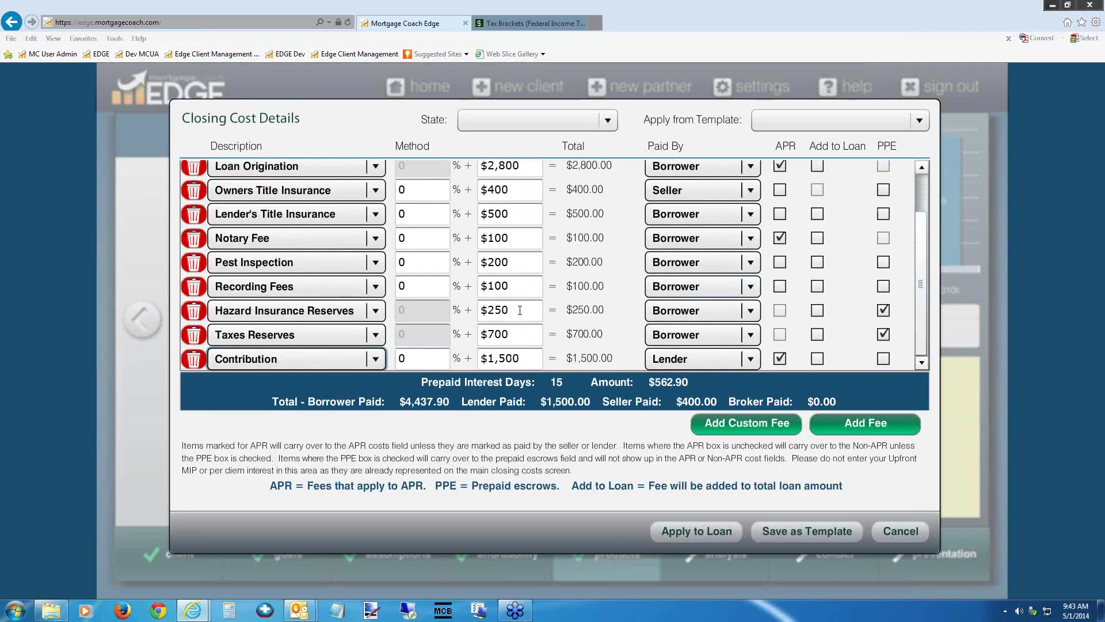
drag(513, 312, 465, 312)
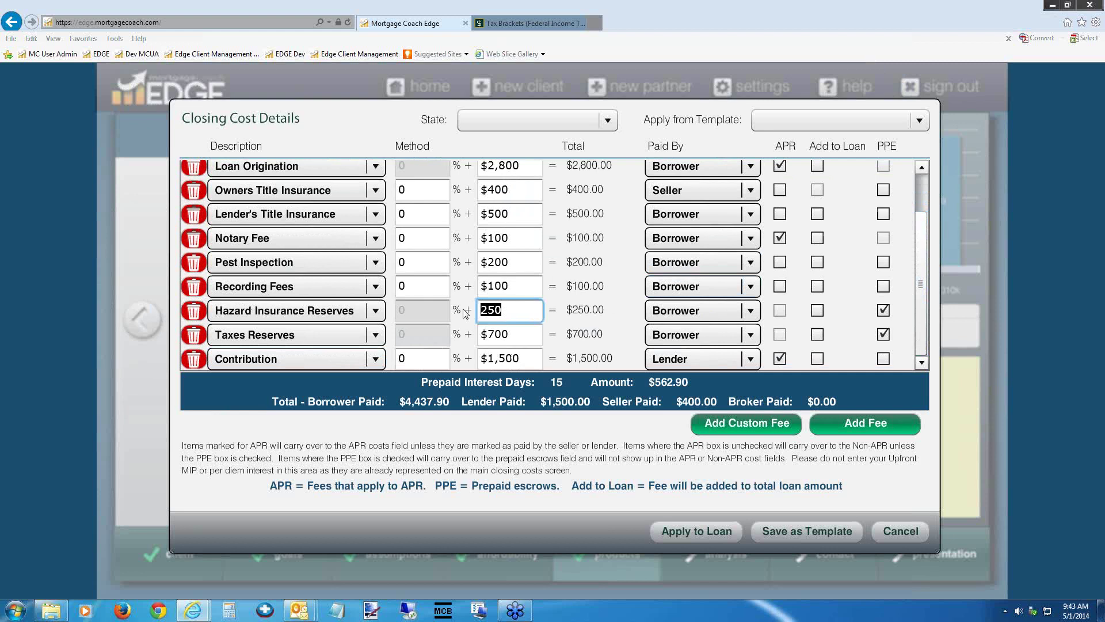
text(275)
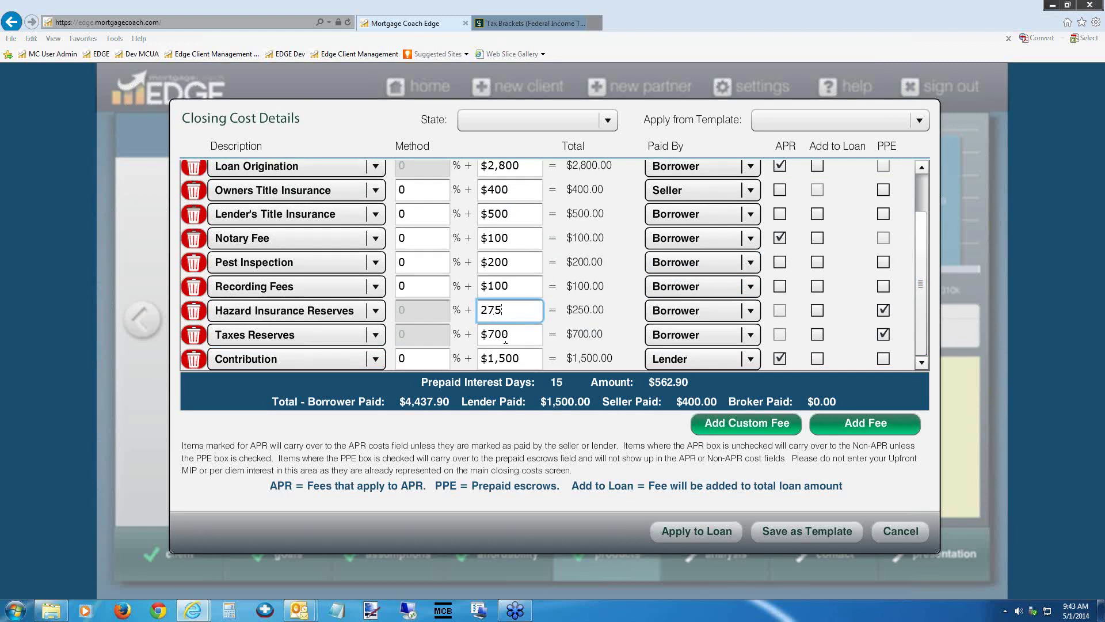
drag(505, 340, 462, 336)
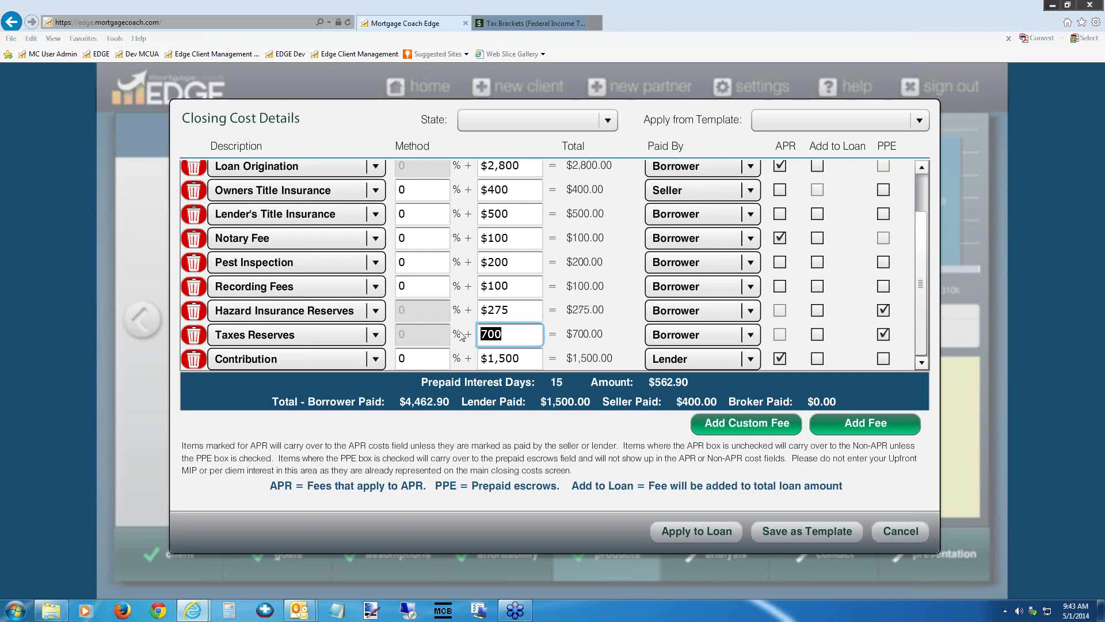
text(800)
key(Tab)
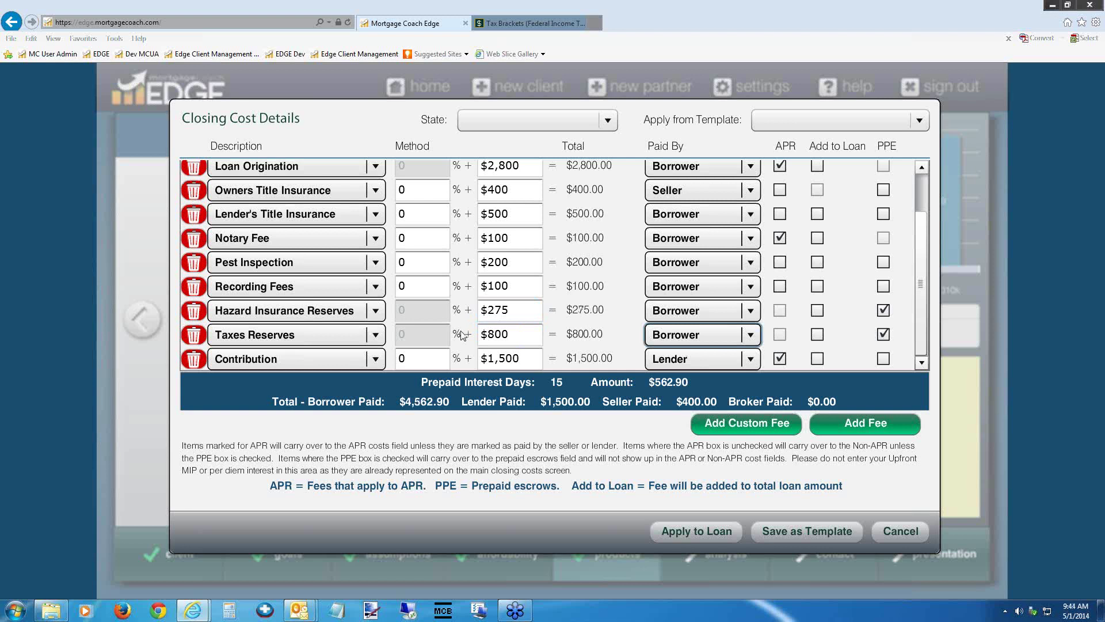
click(682, 532)
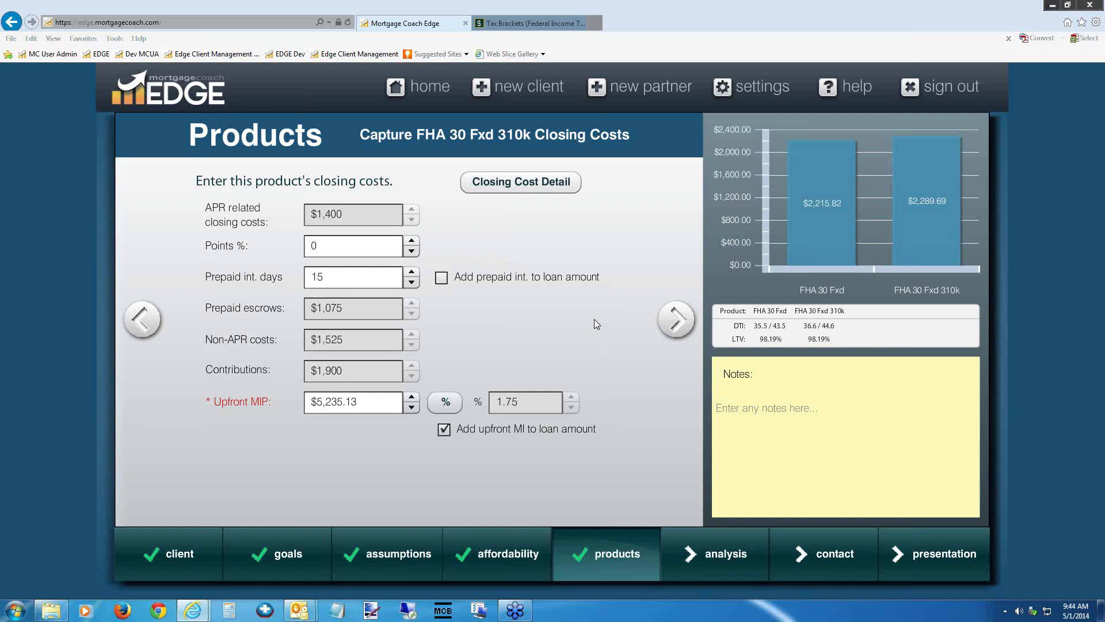
Leave HOA dues at $0.00 on the 310k monthly costs and add a third product.
click(680, 325)
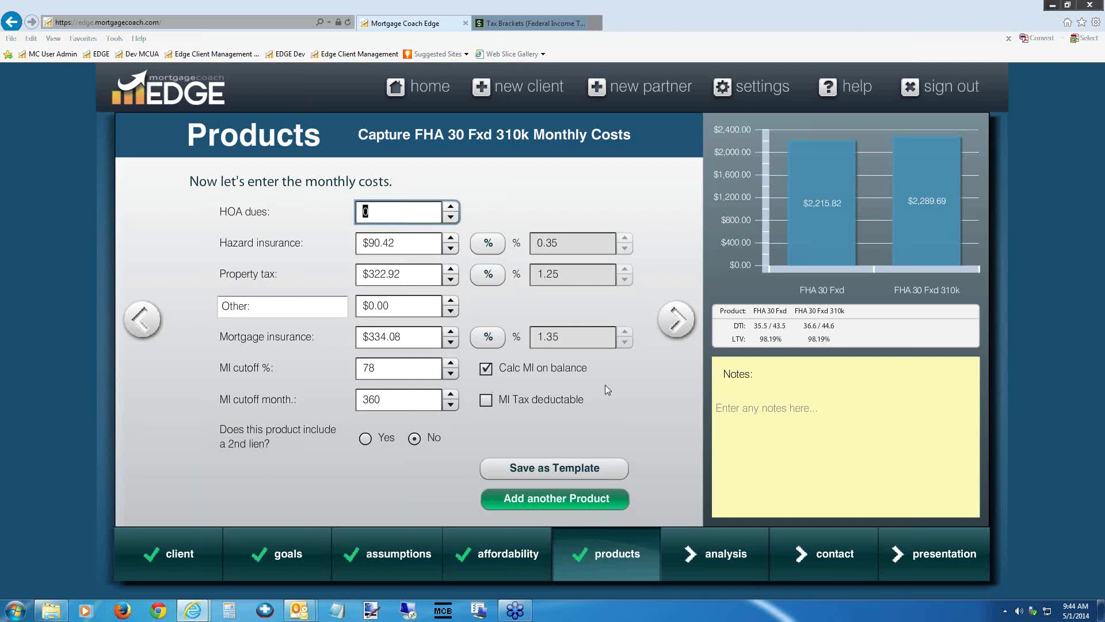
click(554, 502)
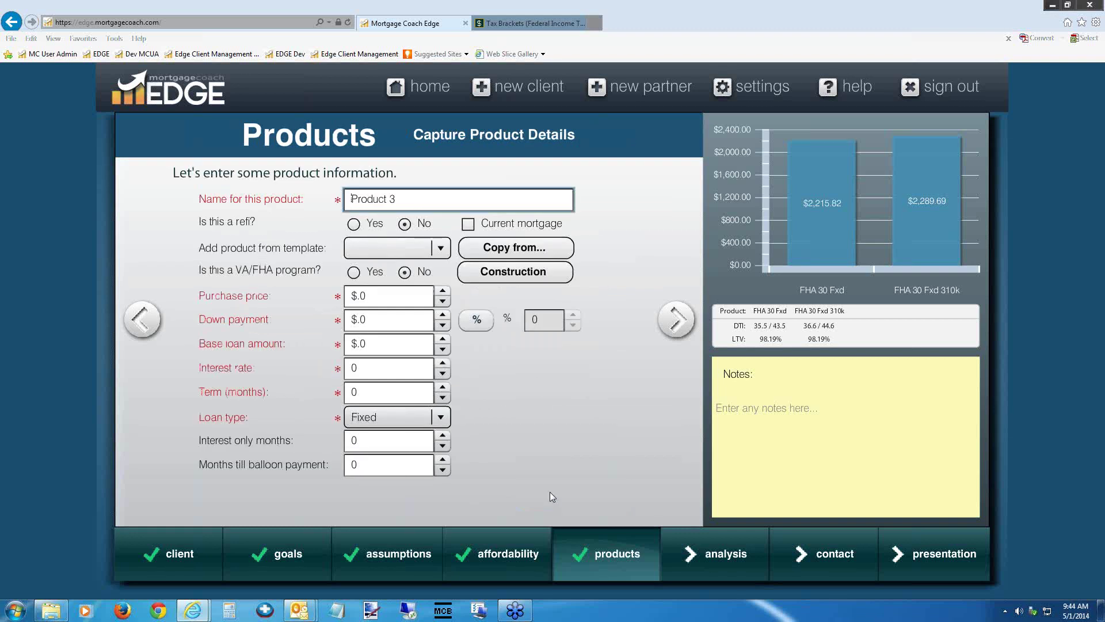
Replace the default name Product 3 with FHA 30 Fxd 320k.
drag(401, 197, 304, 199)
text(FHA 30 Fxd 320k)
key(alt+d)
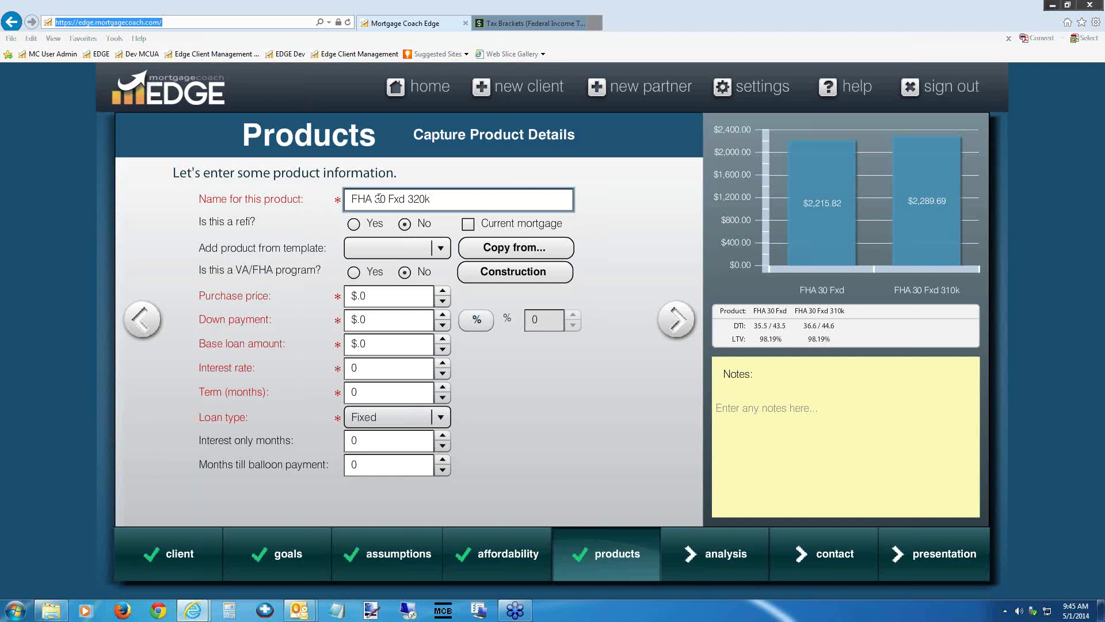
mouse_move(386, 197)
Apply the FHA 30 Fxd template with a $320,000 purchase price and advance to closing costs.
click(442, 250)
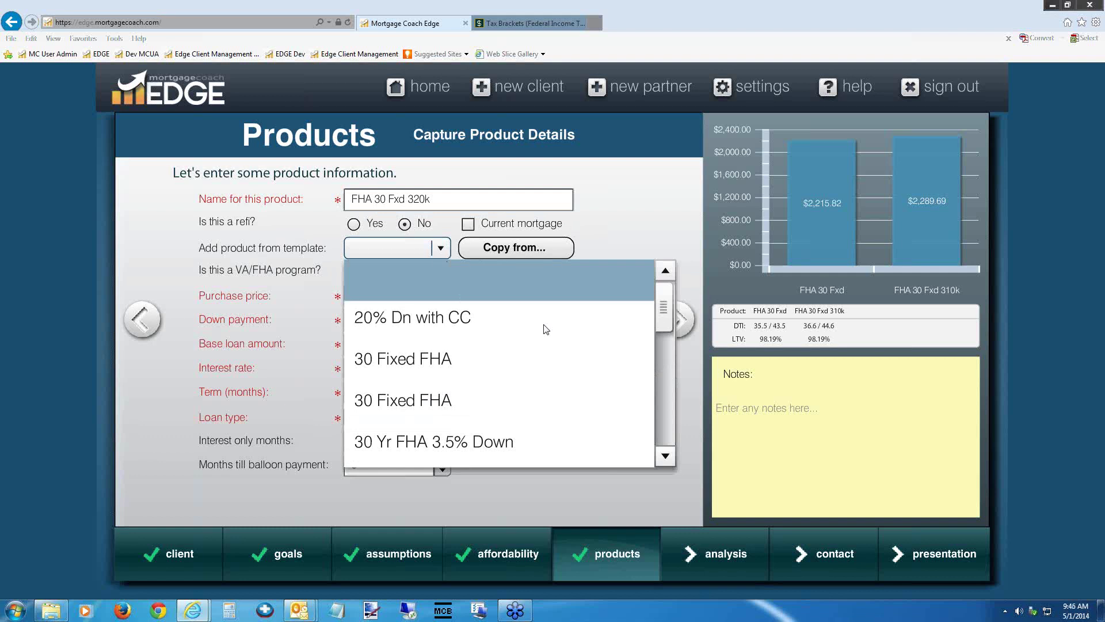
drag(663, 307, 663, 456)
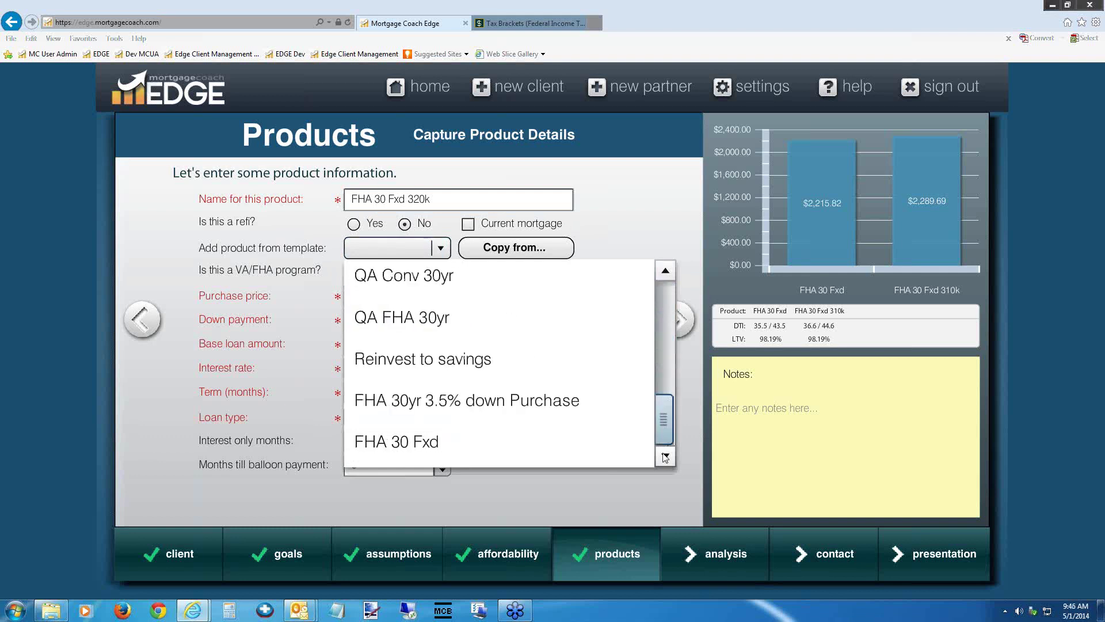
click(441, 444)
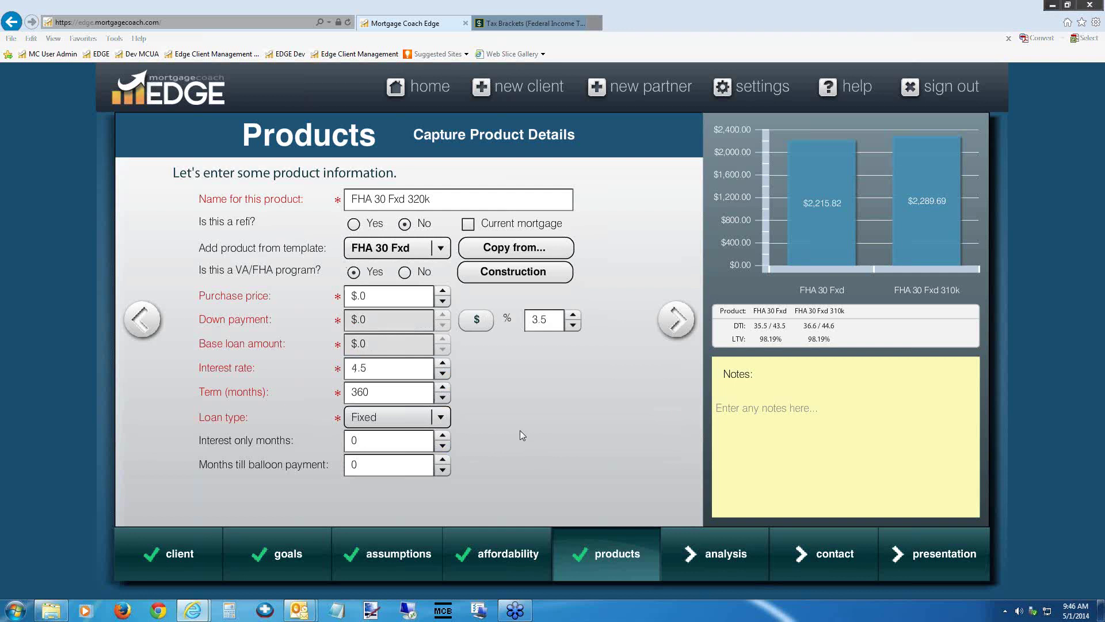
click(376, 295)
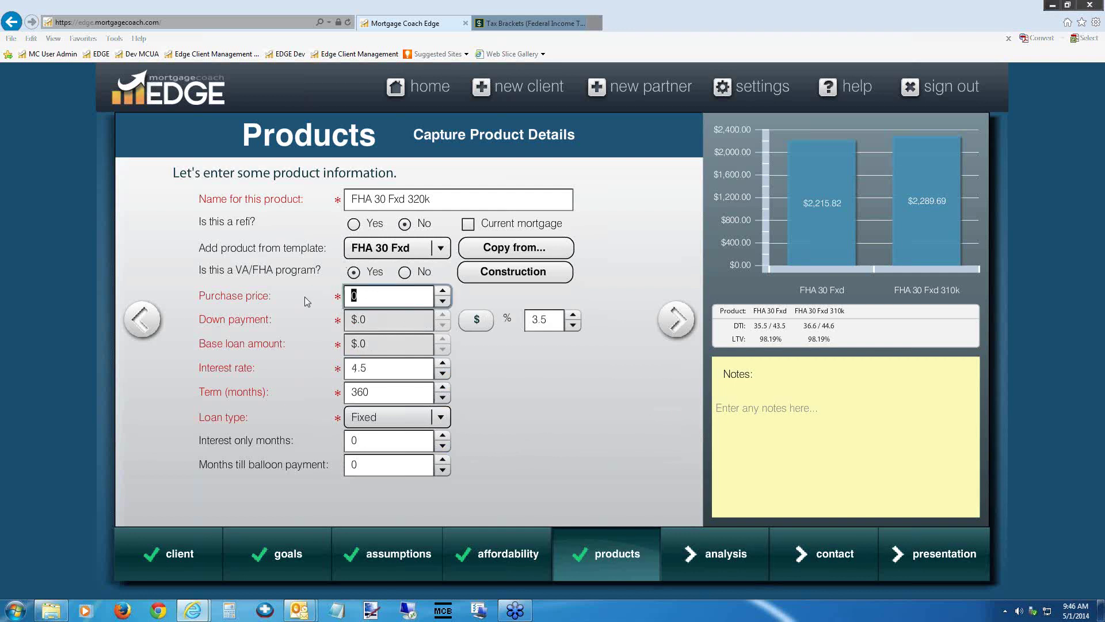
text(320000)
key(Tab)
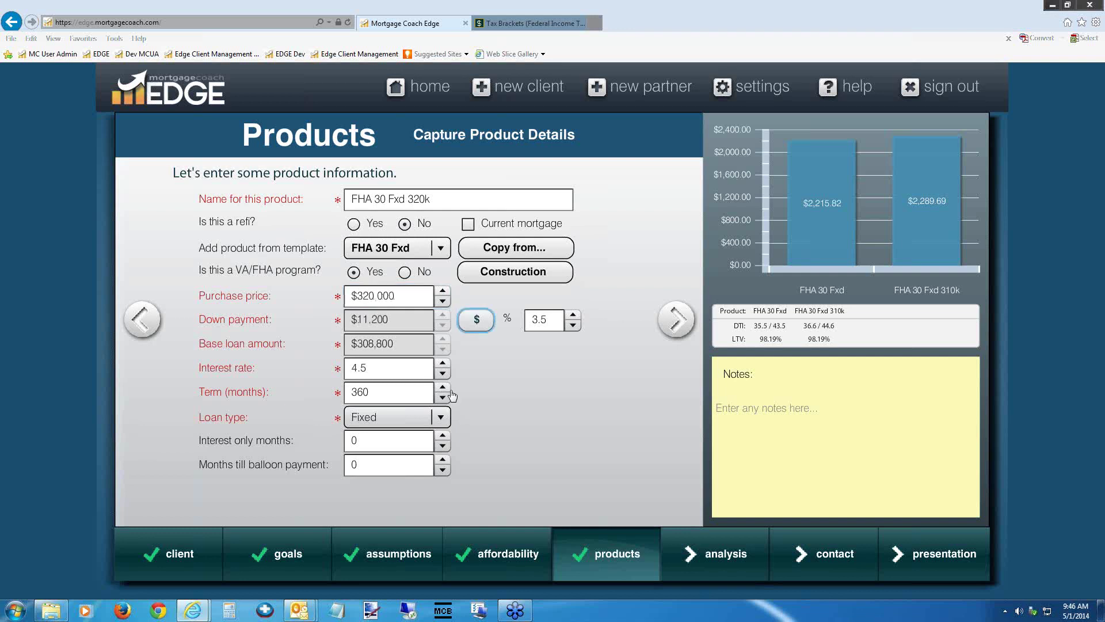
click(677, 319)
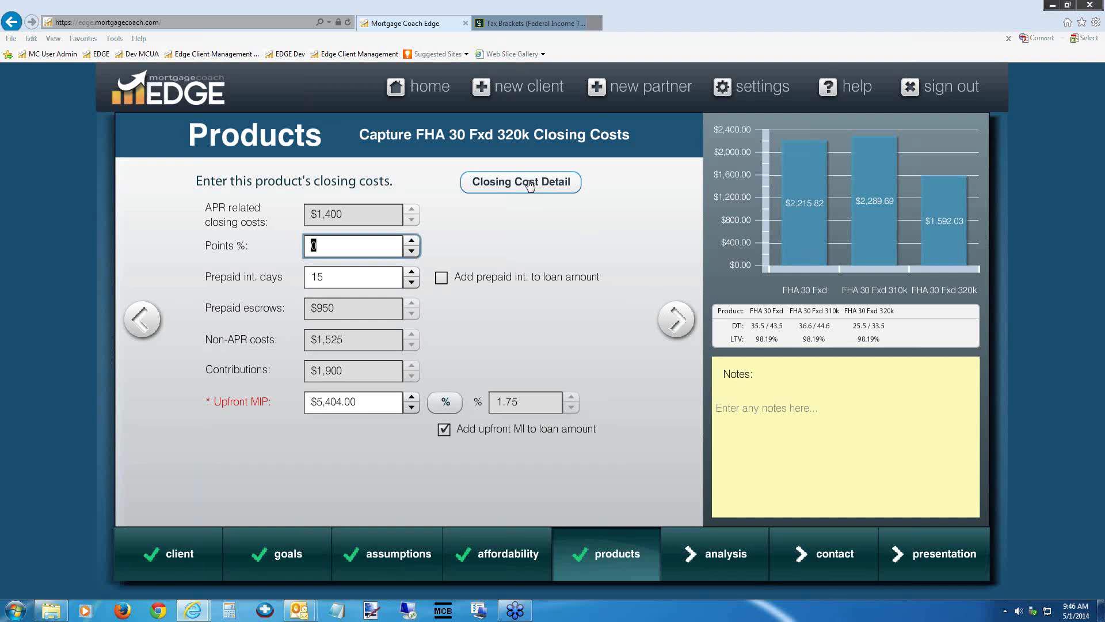
In Closing Cost Detail, set Hazard Insurance Reserves to 300 and Taxes Reserves to 900, then apply to the loan.
mouse_move(530, 184)
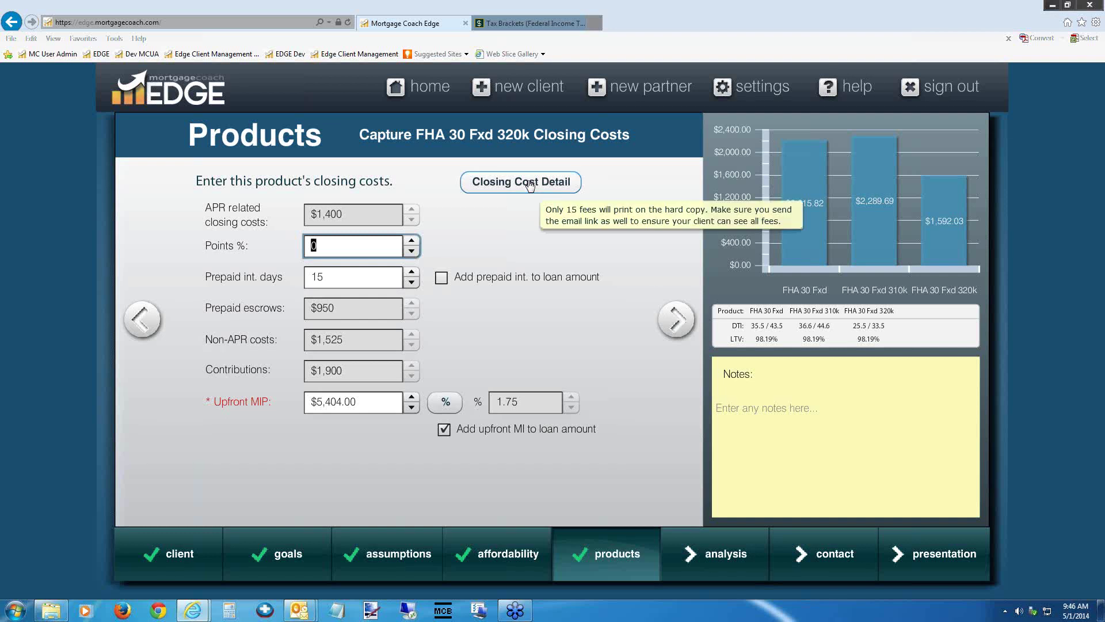
click(530, 184)
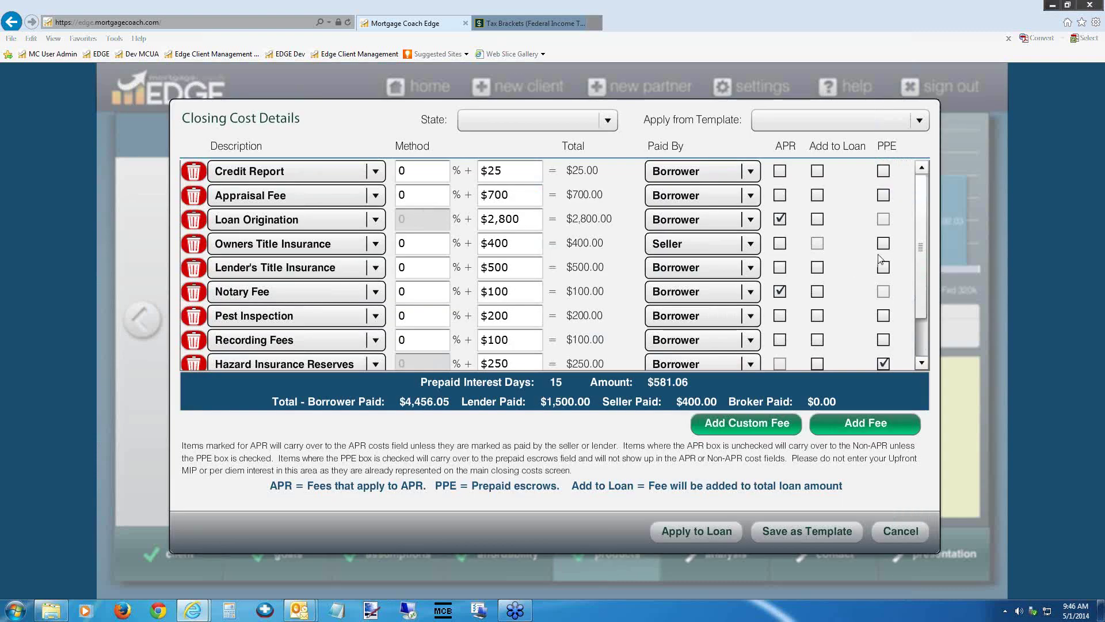
scroll(921, 260, down, 2)
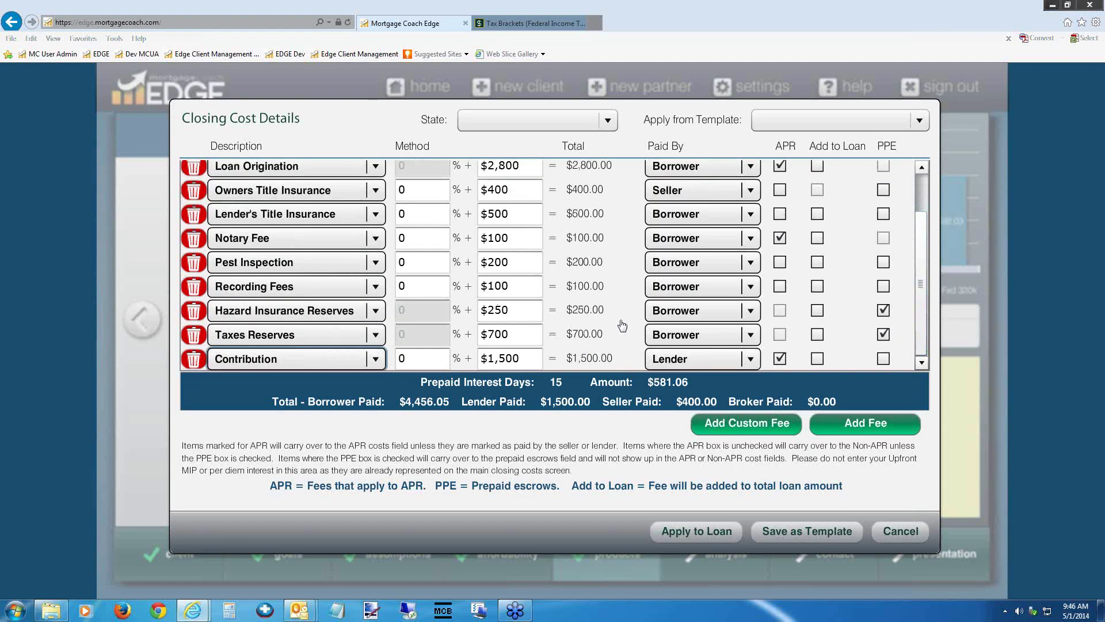
click(513, 311)
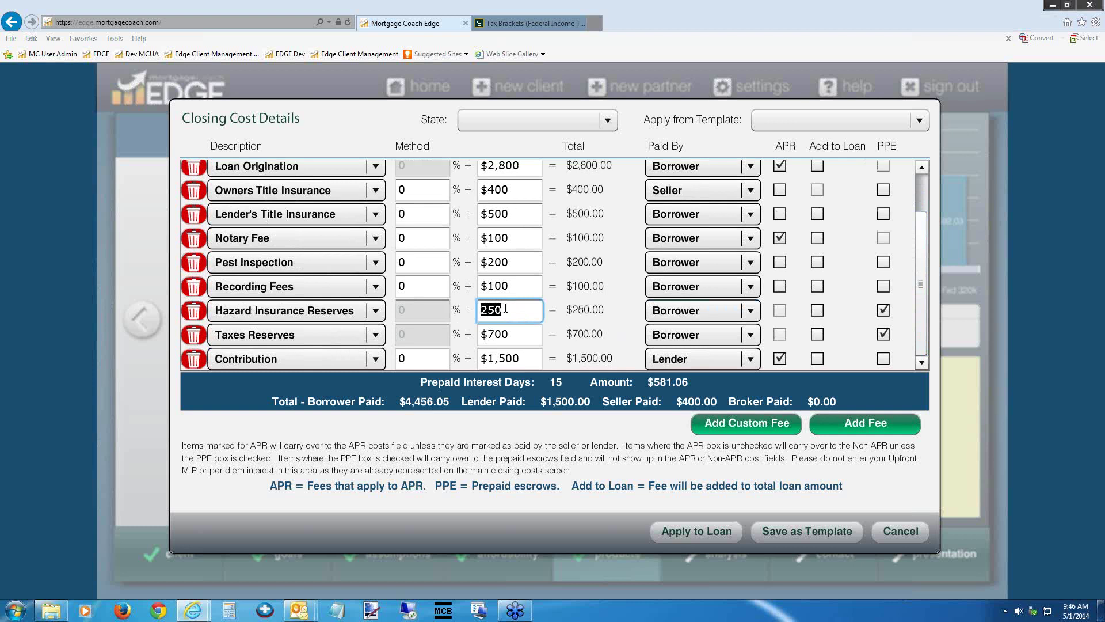
text(300)
click(515, 332)
text(900)
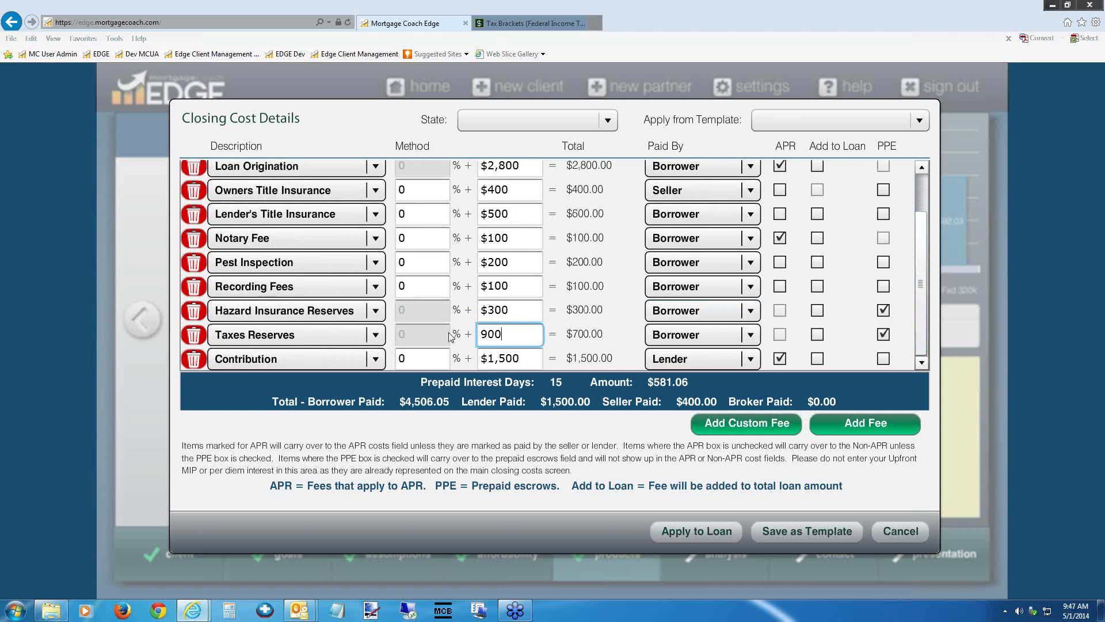
key(Tab)
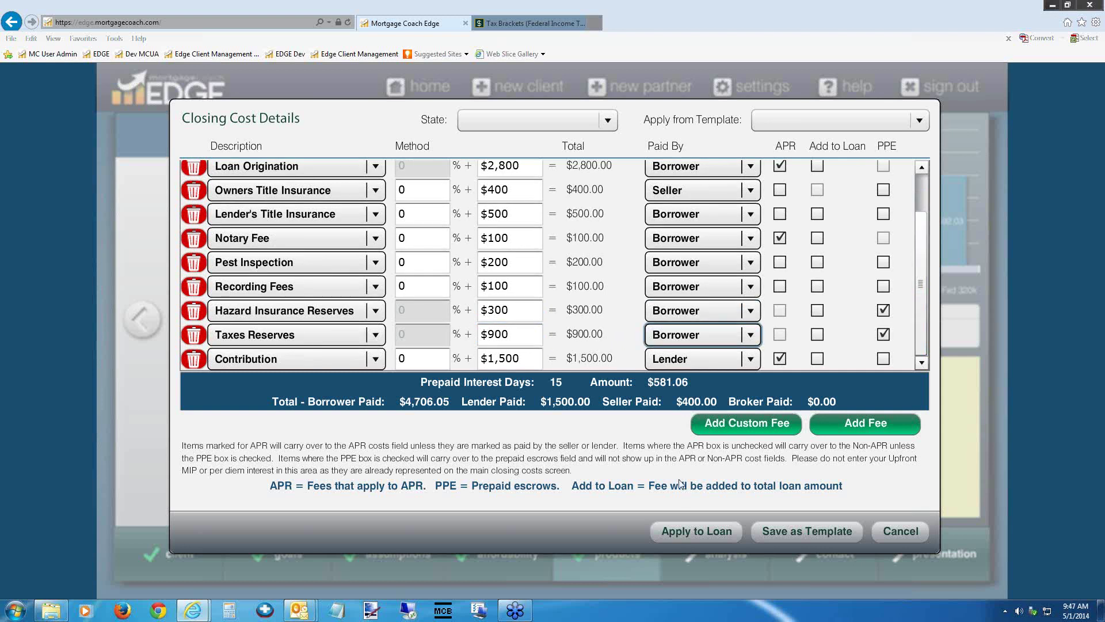
click(689, 536)
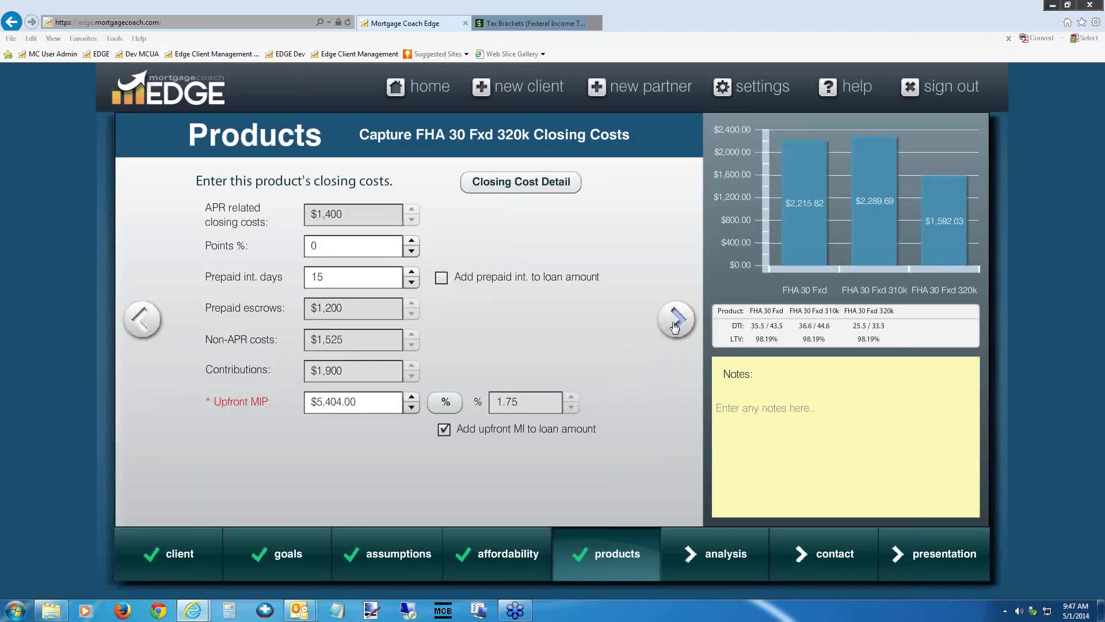
Enter monthly costs as percentages: hazard insurance 0.35%, property tax 1.25%, mortgage insurance 1.35%.
click(674, 326)
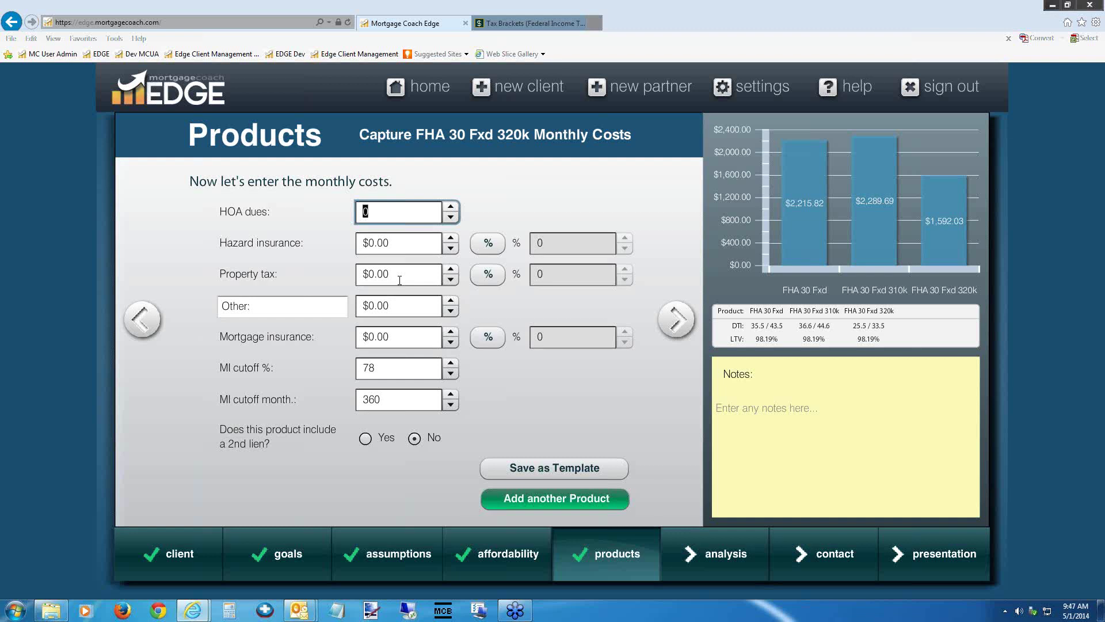
click(488, 245)
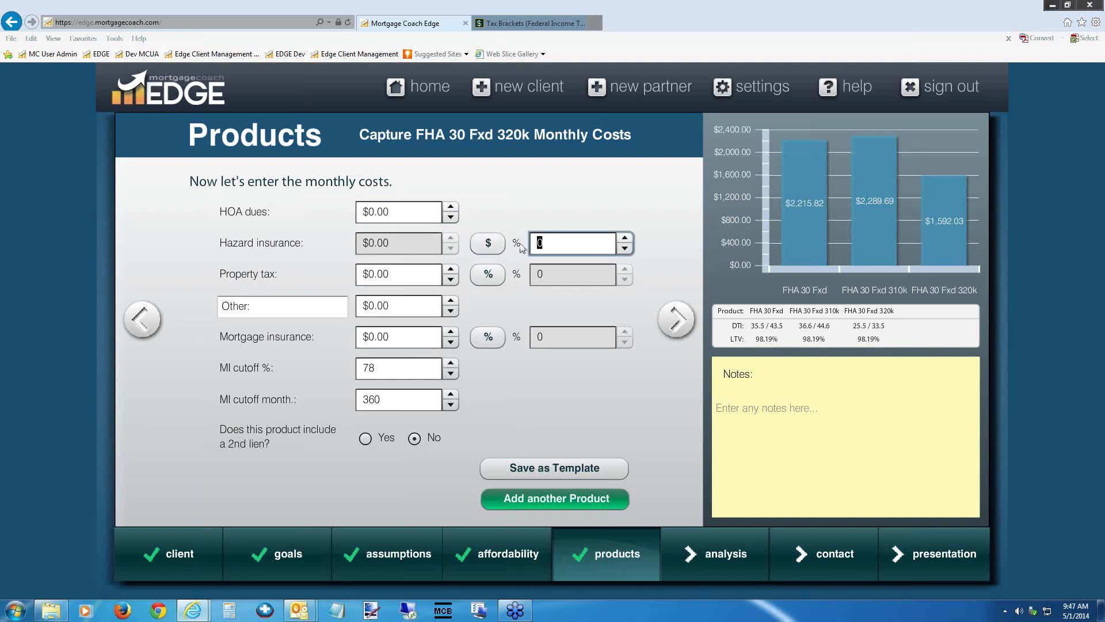
text(0.35)
key(Tab)
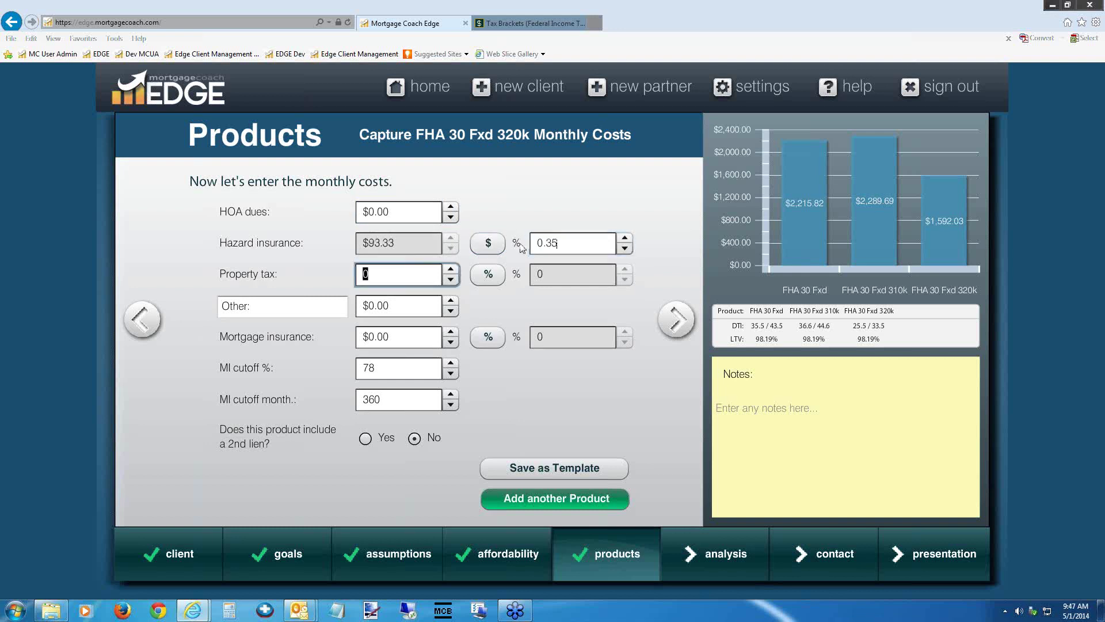
click(490, 277)
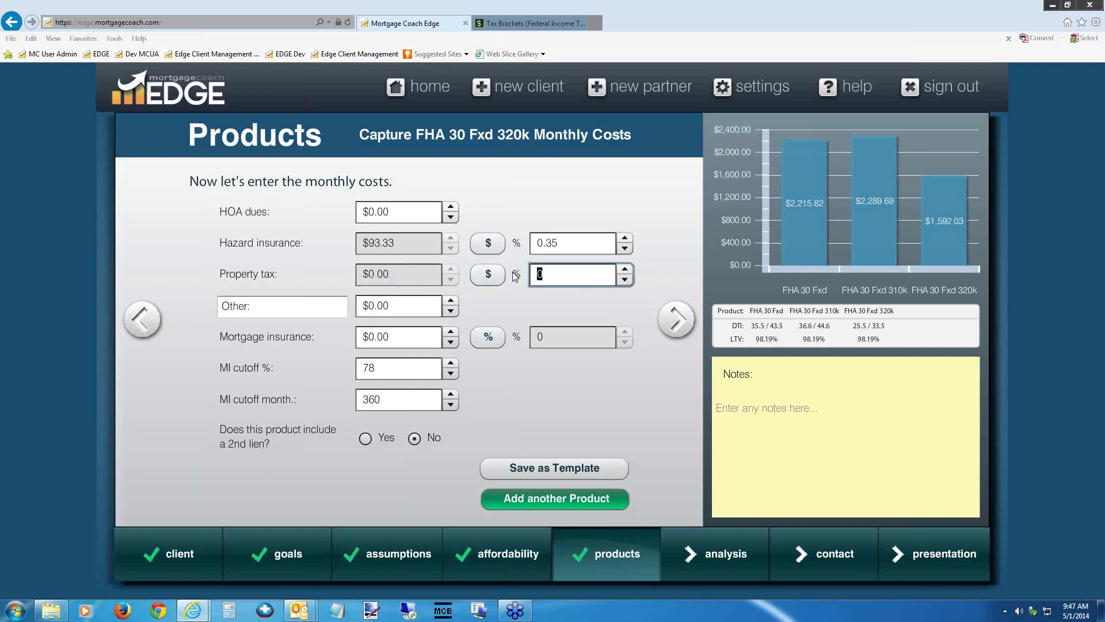
text(1.25)
key(Tab)
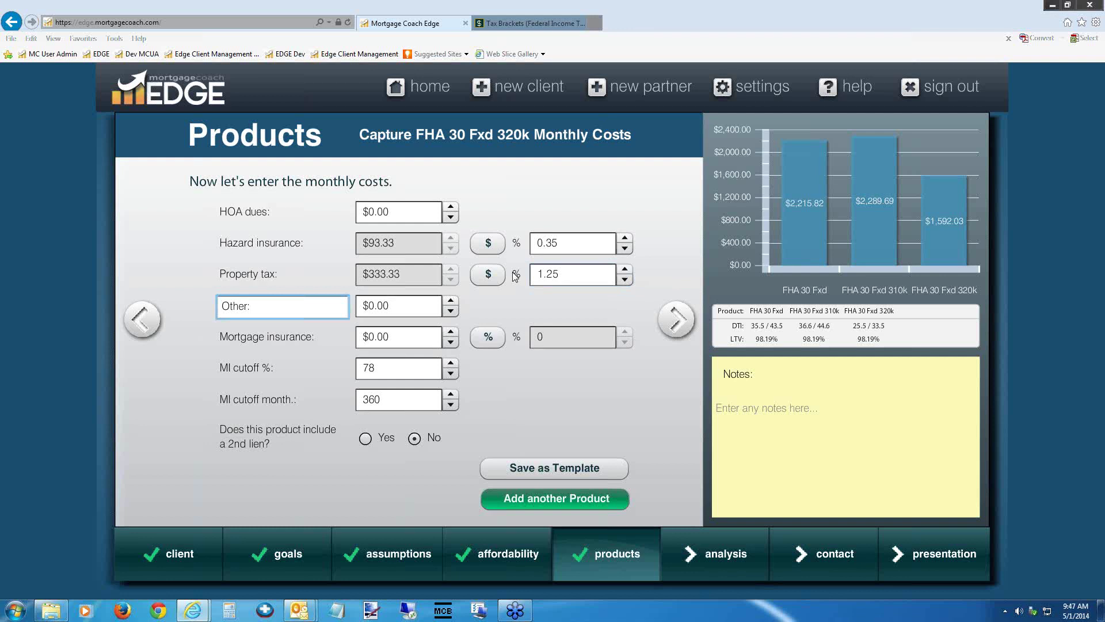
click(487, 340)
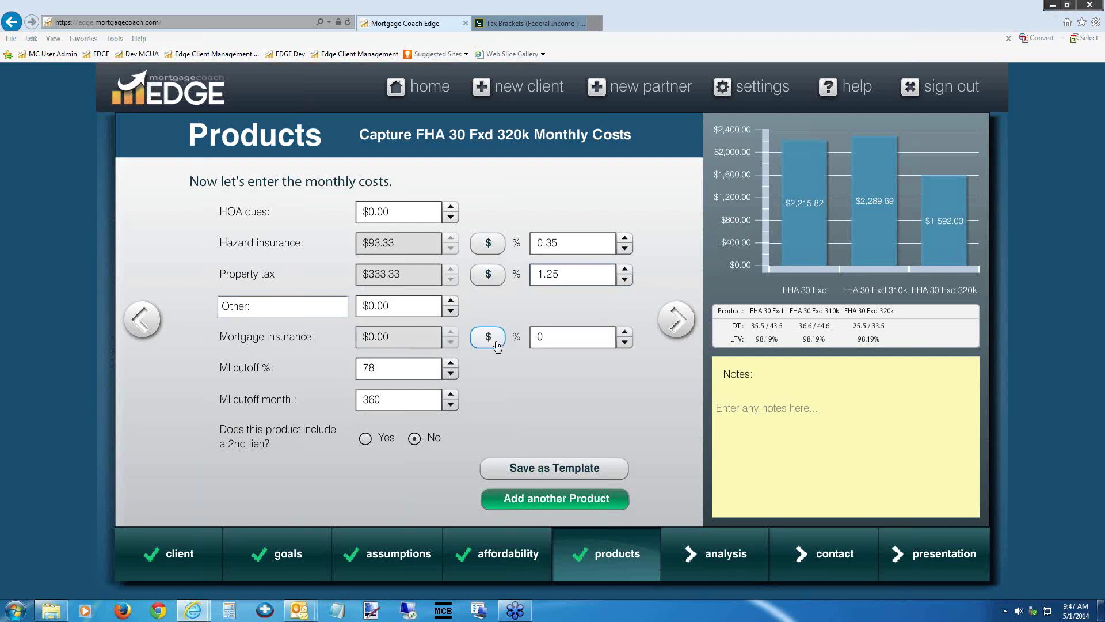
text(1.35)
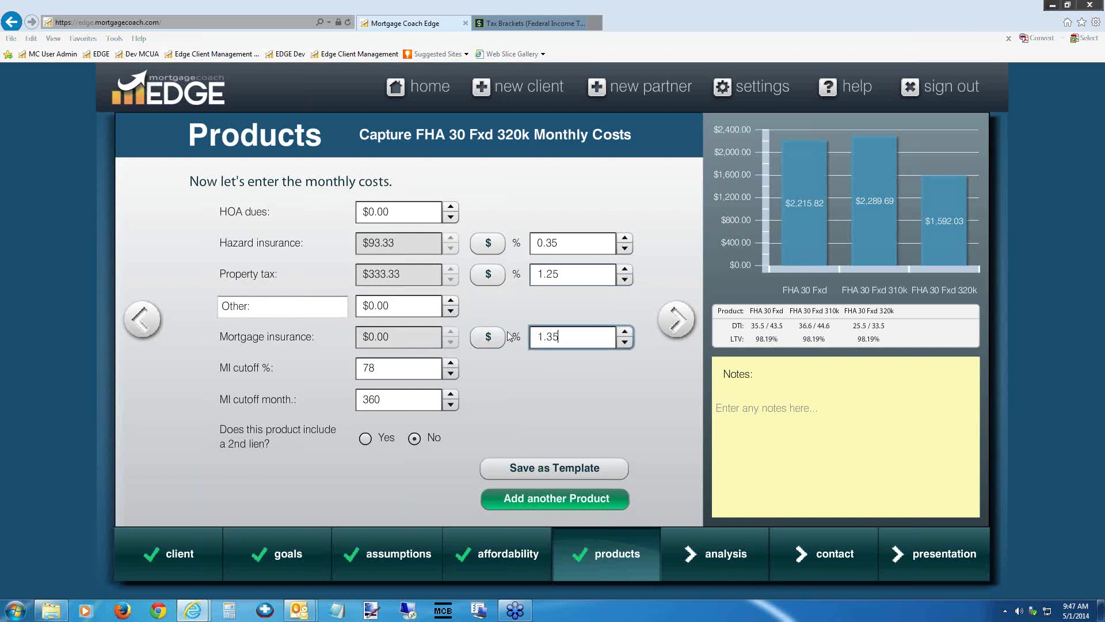
key(Tab)
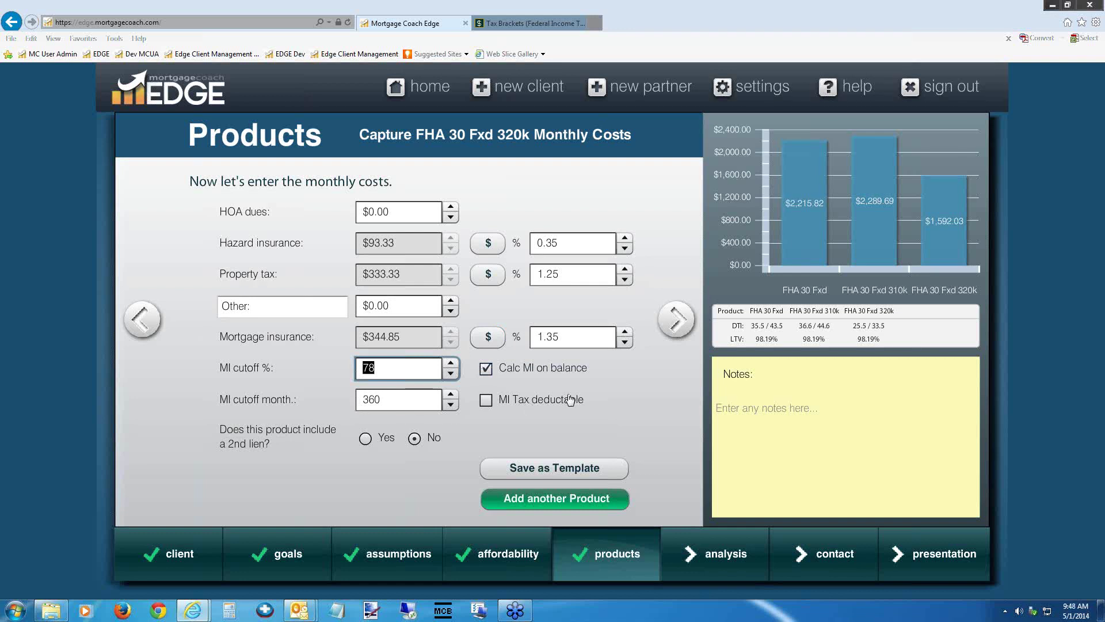
Continue to the Analysis Summary showing $148 and $74 monthly savings across the three FHA loans.
click(678, 319)
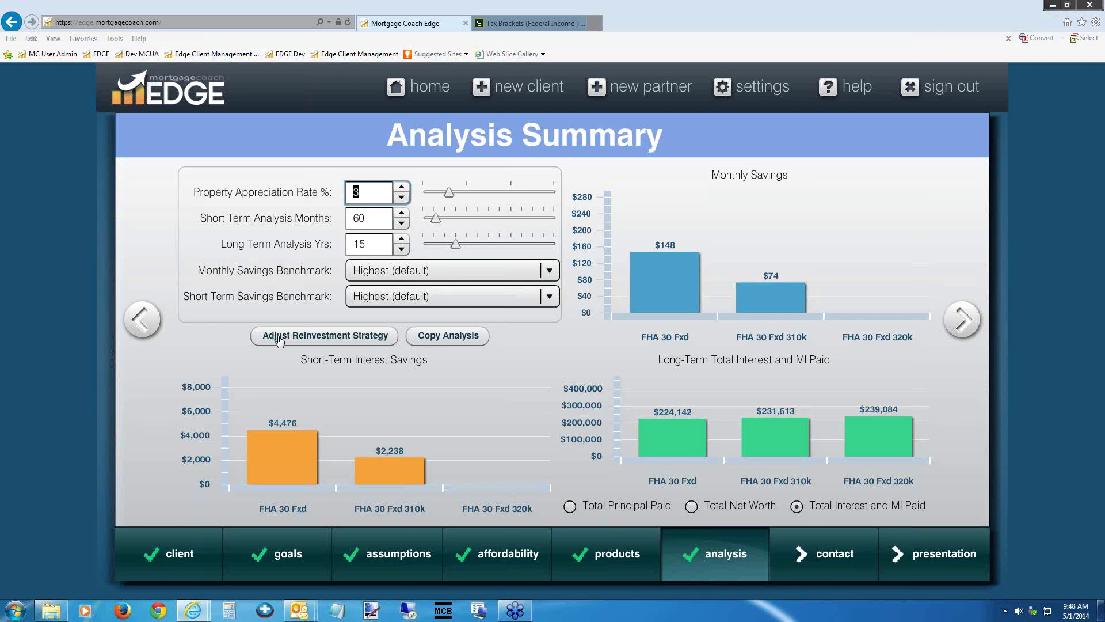
Open Adjust Reinvestment Strategy to show the reinvestment table for the three products.
click(323, 340)
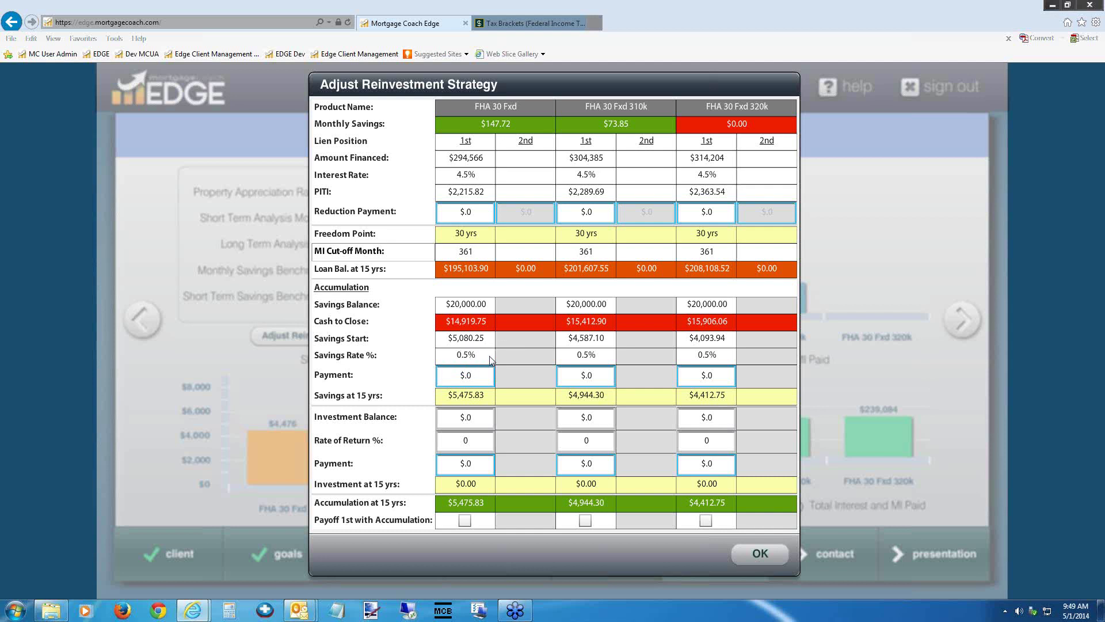
click(488, 353)
Enter accumulation payments of 147.72 for FHA 30 Fxd and 73.85 for FHA 30 Fxd 310k.
click(477, 375)
drag(478, 374, 429, 377)
text(147.72)
key(Tab)
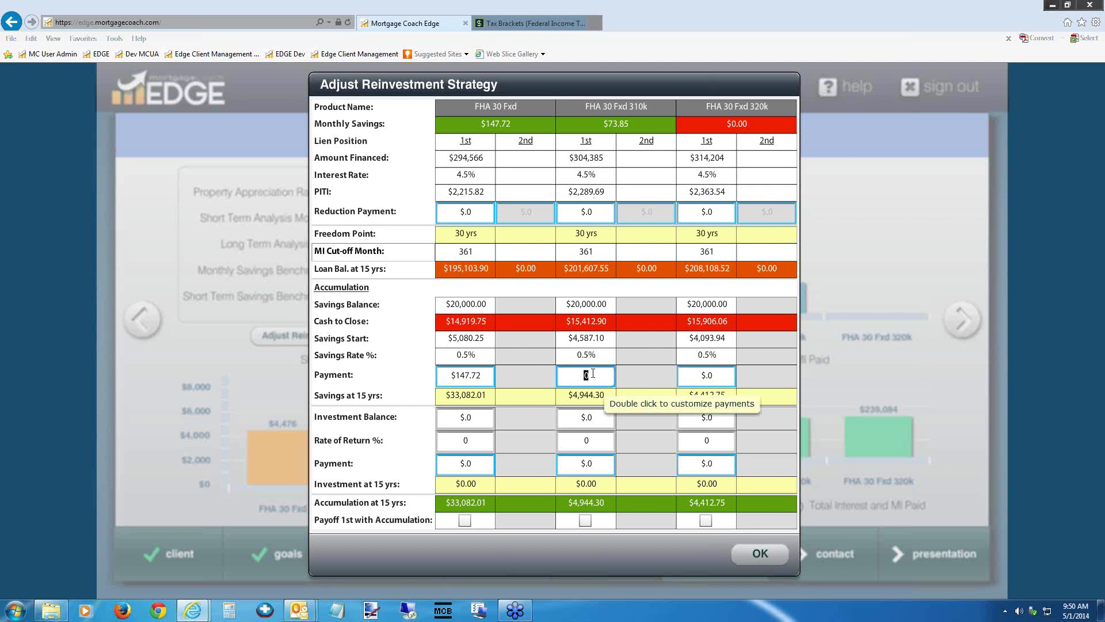
text(73.85)
key(Tab)
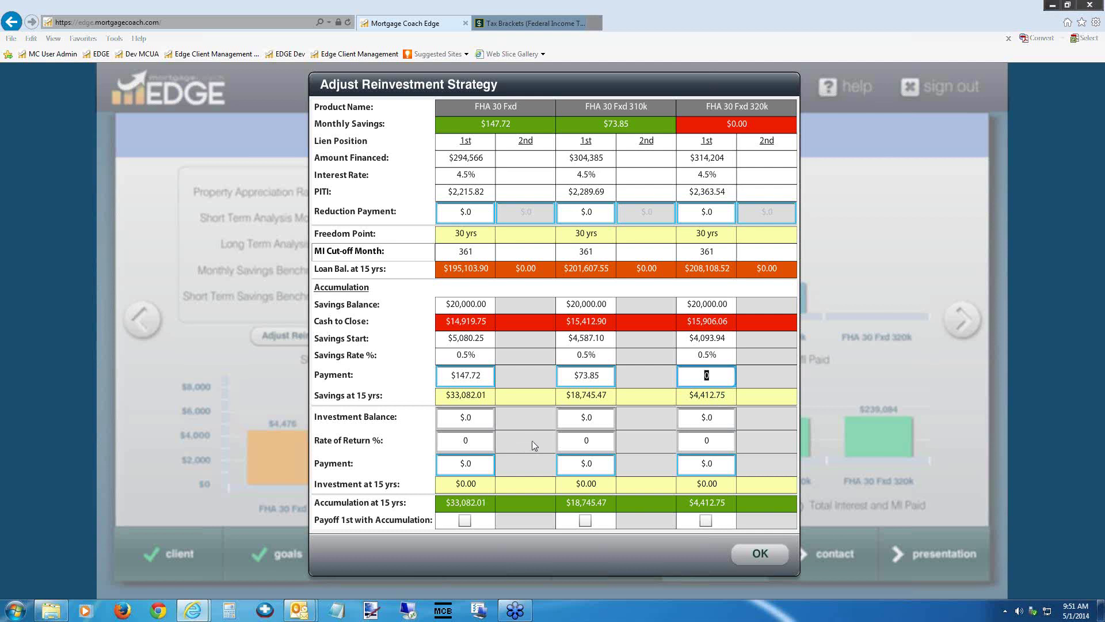
double_click(484, 375)
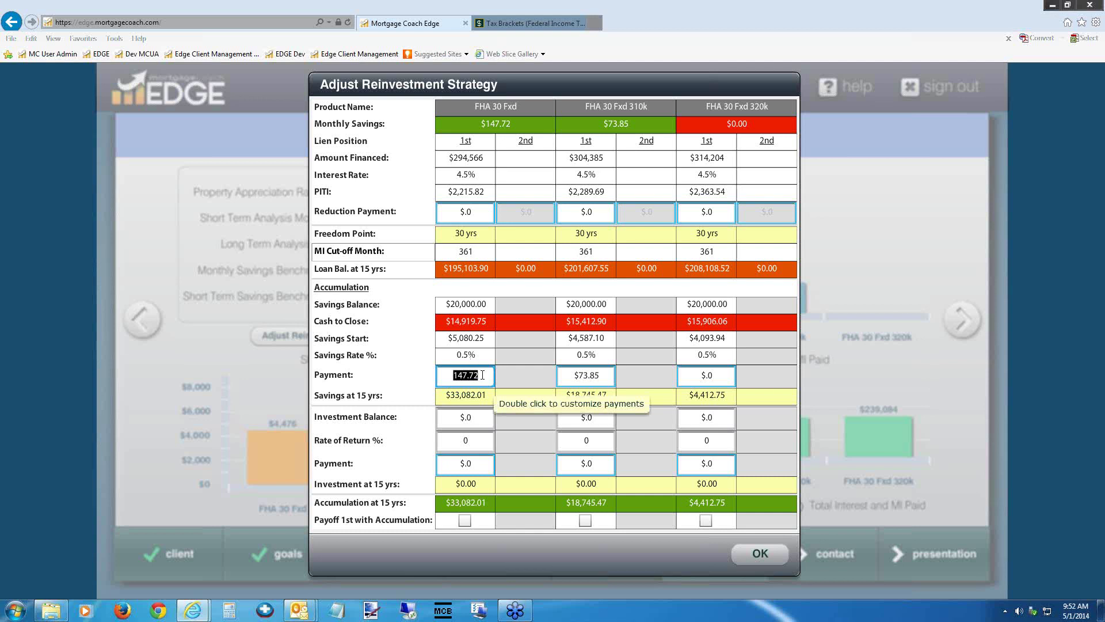
Zero the FHA 30 Fxd savings payment and enter 147.72 as its reduction payment instead.
key(BackSpace)
text(0)
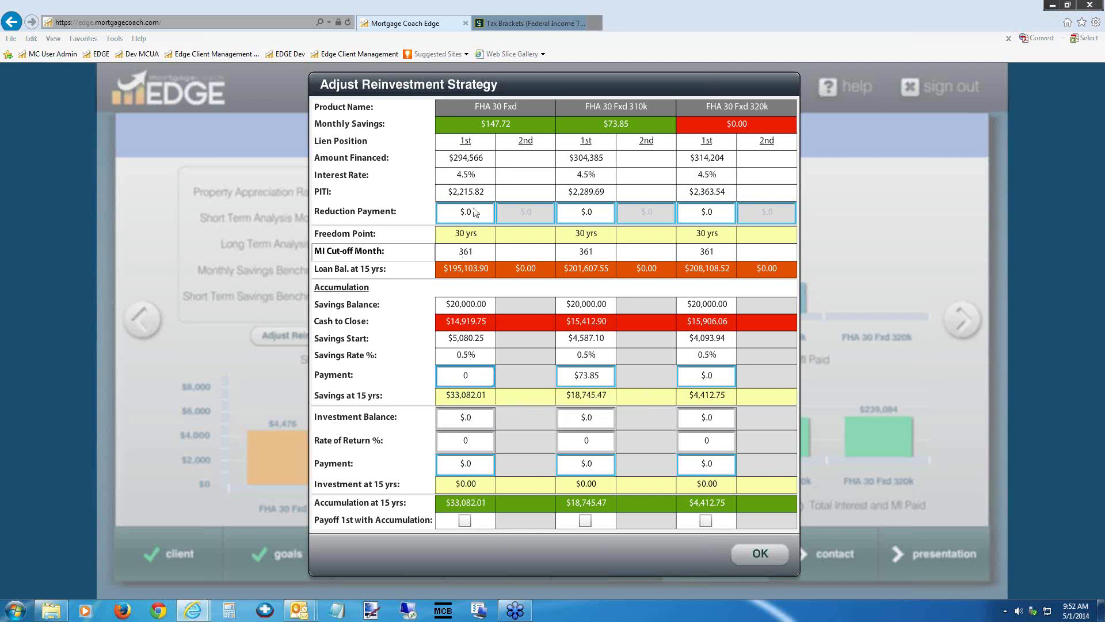
click(473, 211)
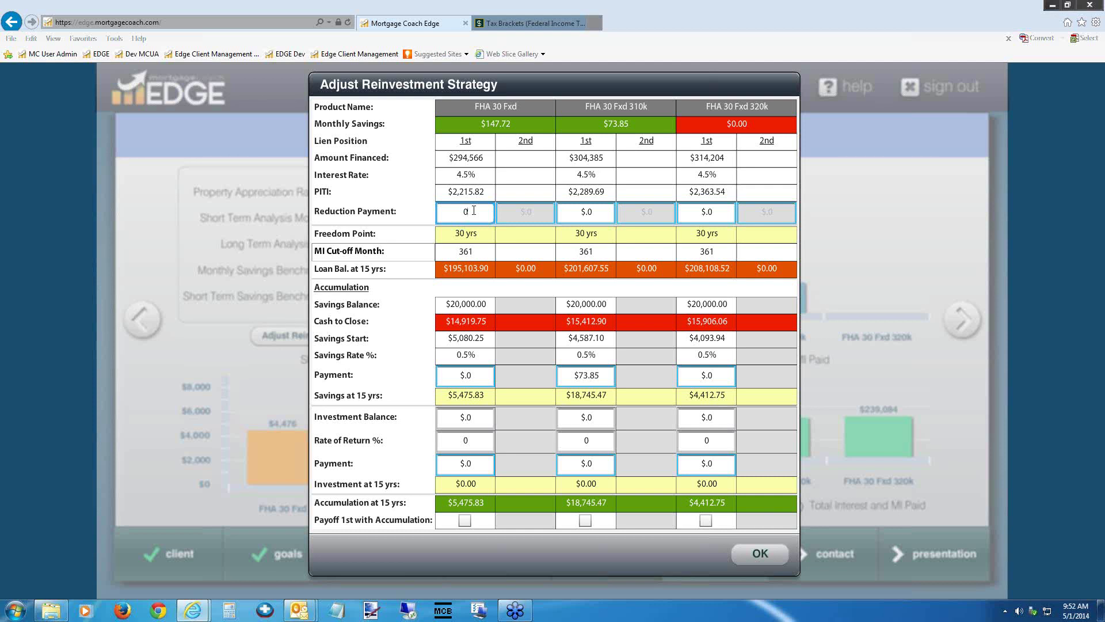
double_click(445, 216)
text(147.72)
key(Tab)
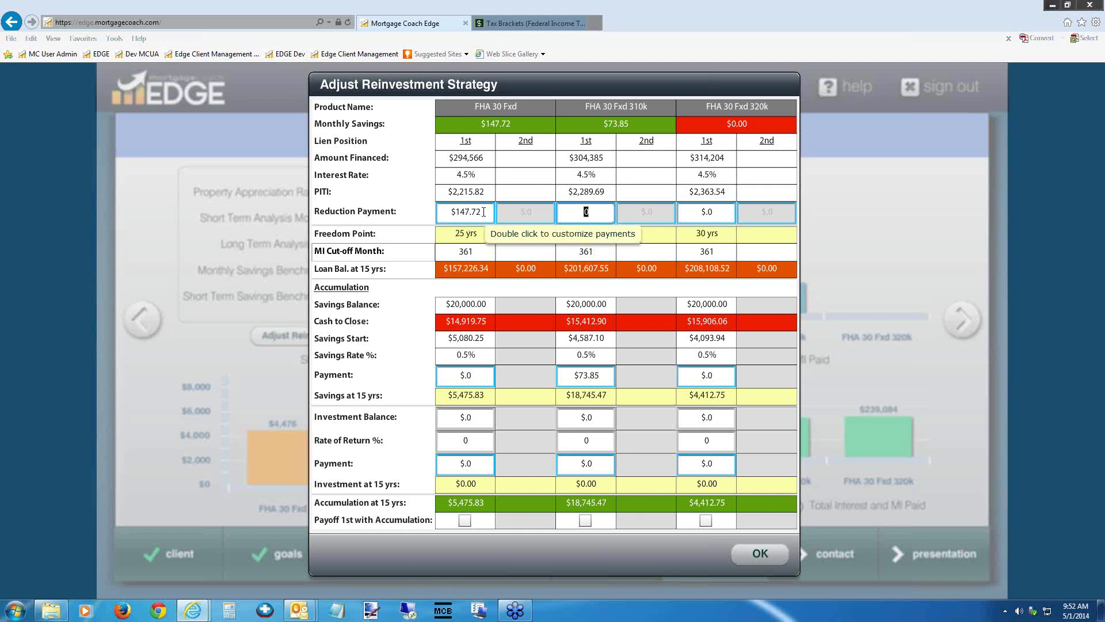
Clear the reduction payment and paste 147.72 back into the savings payment field.
click(447, 215)
key(ctrl+c)
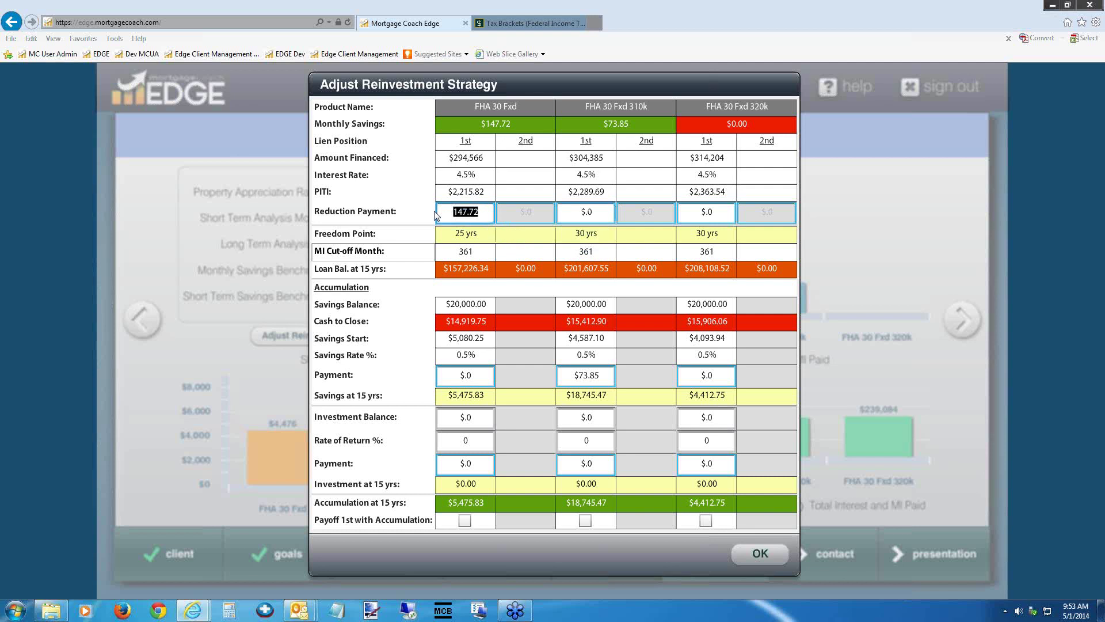
key(BackSpace)
click(473, 375)
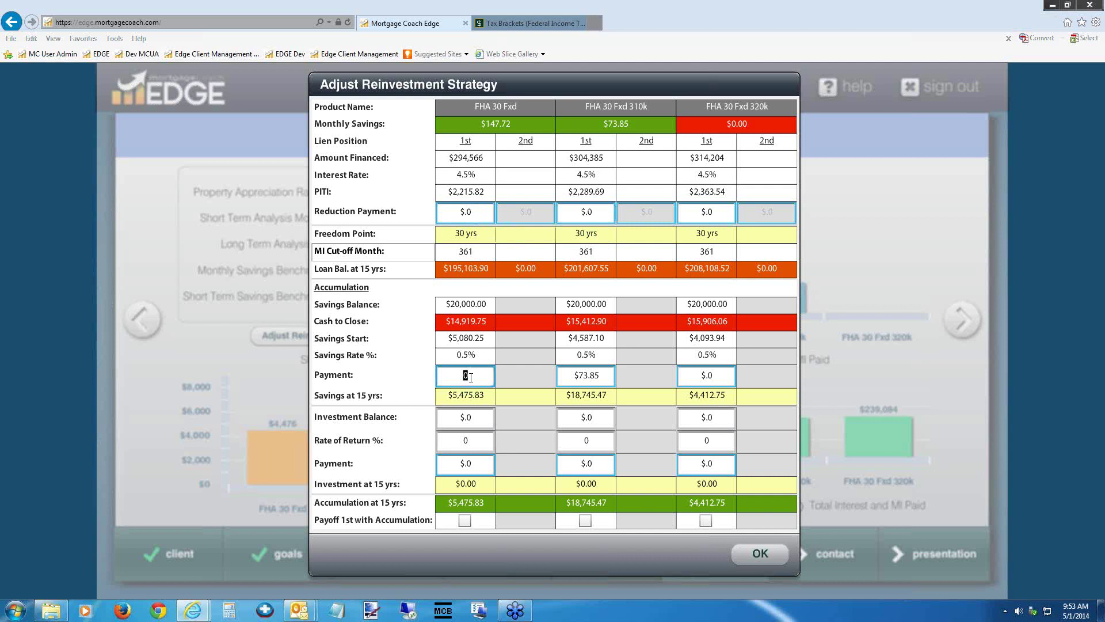
key(ctrl+v)
Commit the 147.72 savings payment, restoring $33,082.01 accumulation at 15 years.
key(Tab)
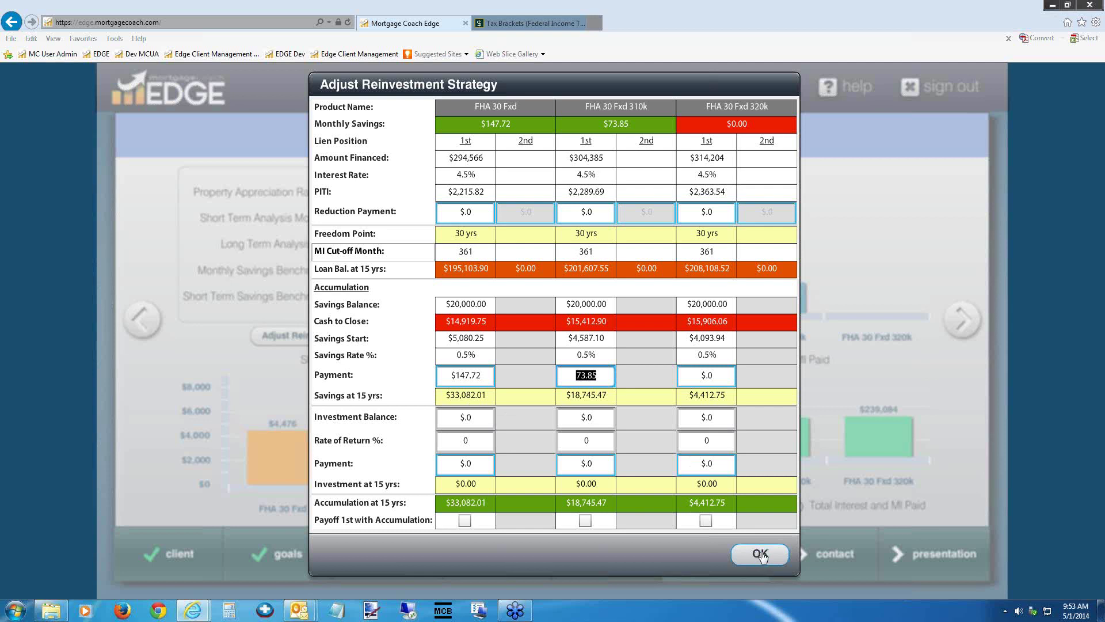
Accept the reinvestment strategy and advance to the Detailed Contact Information page.
click(760, 554)
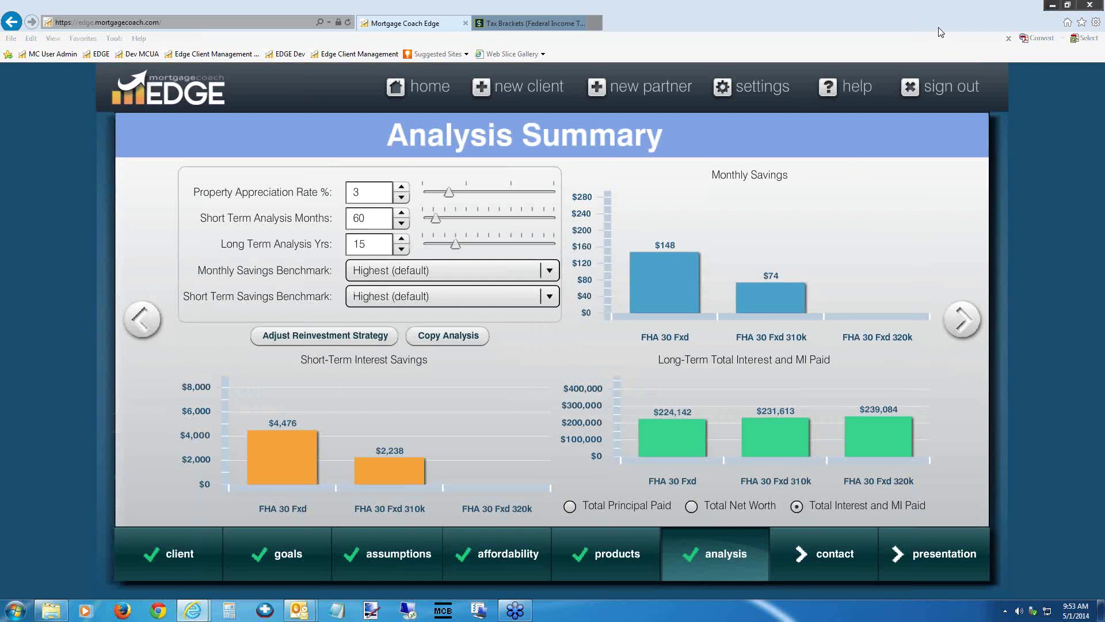
click(960, 322)
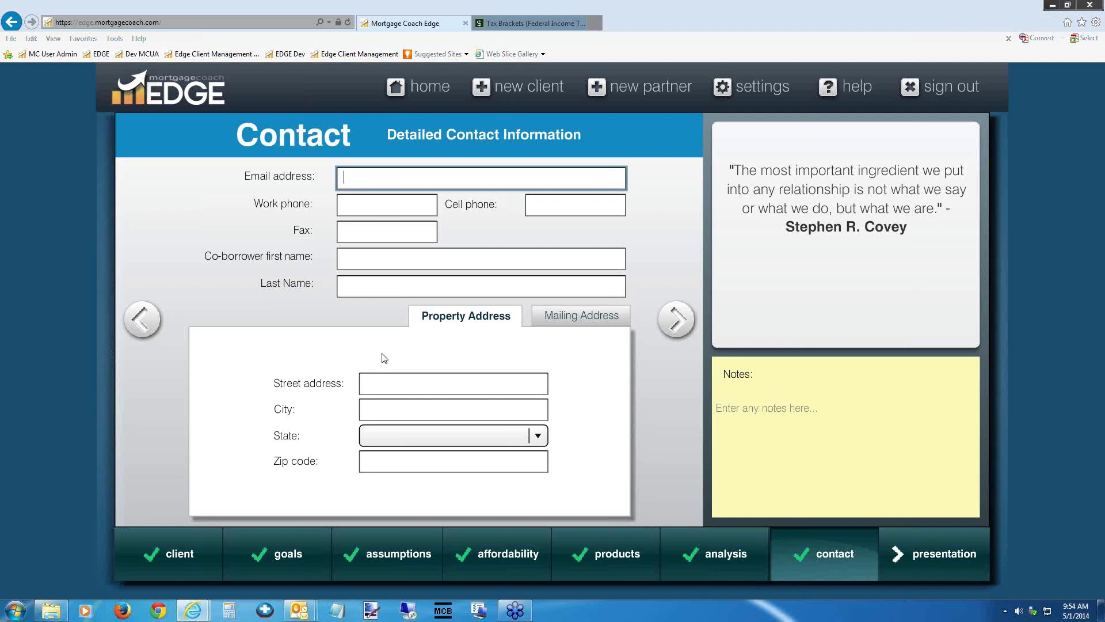
Enter the property address 123 Main Street, Anytown, California, zip code 91111.
click(371, 382)
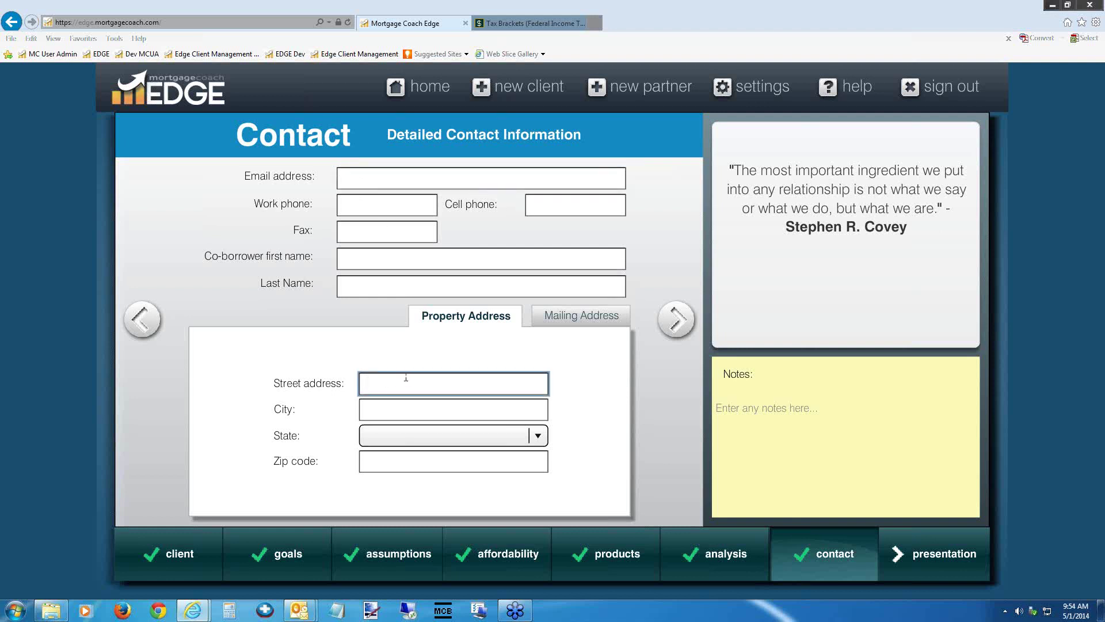
text(123 Main Steree)
key(BackSpace)
key(BackSpace)
key(BackSpace)
key(BackSpace)
text(eet)
key(Tab)
text(Anytown)
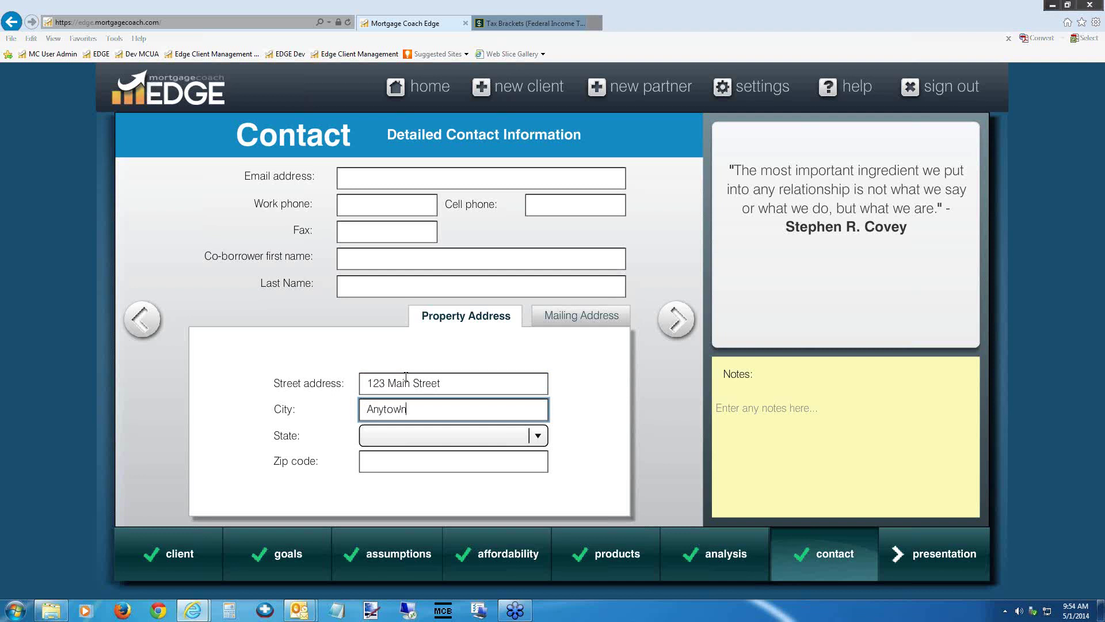
key(Tab)
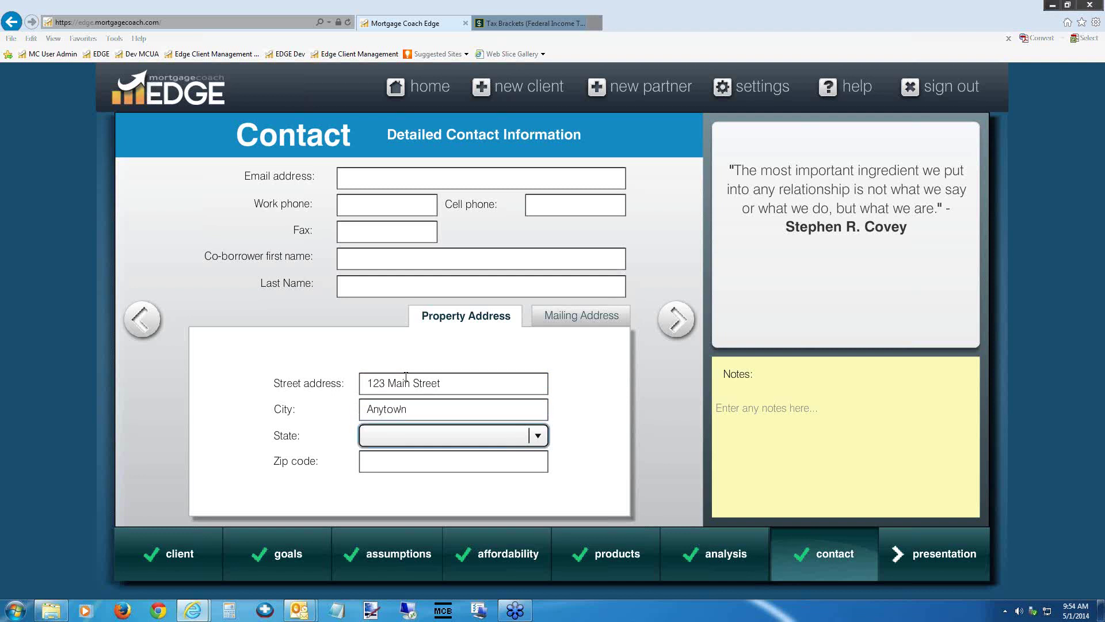
key(c)
key(Tab)
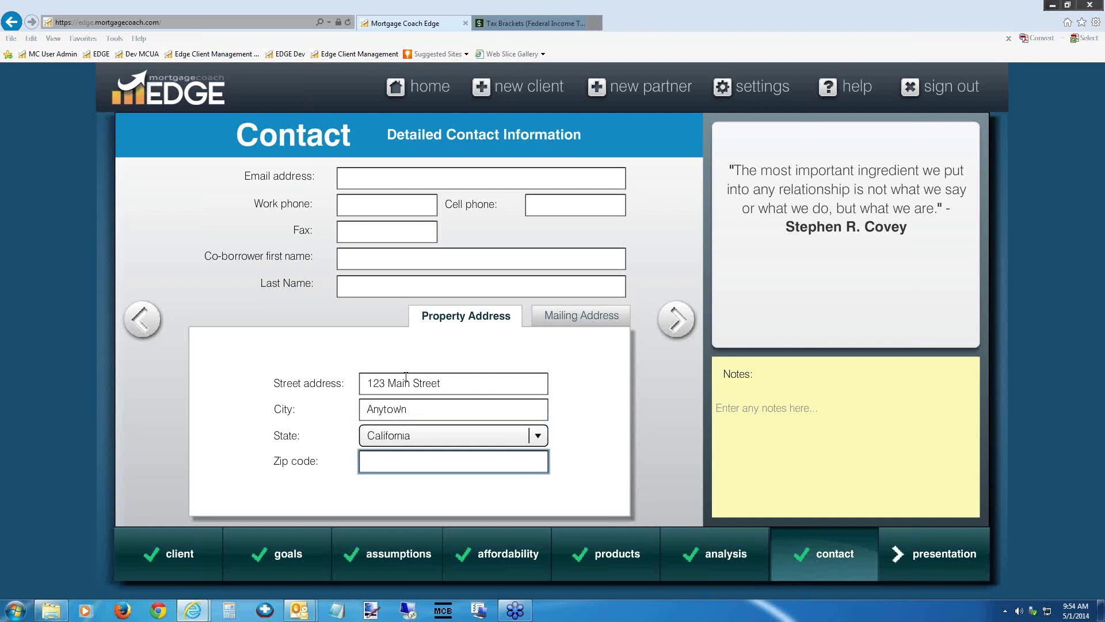
text(9)
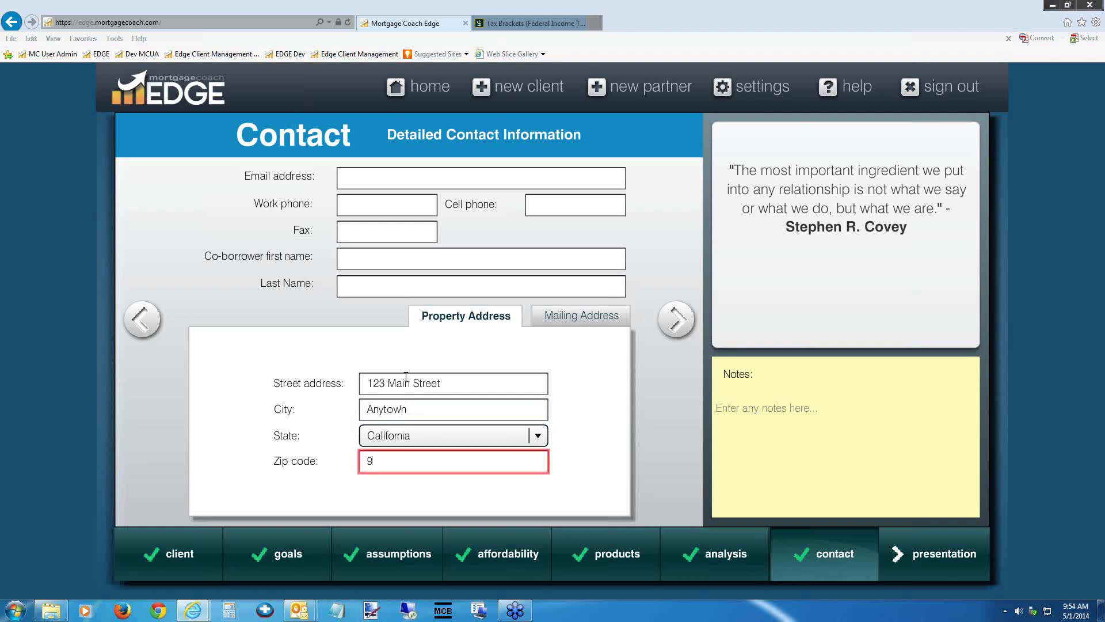
text(1111)
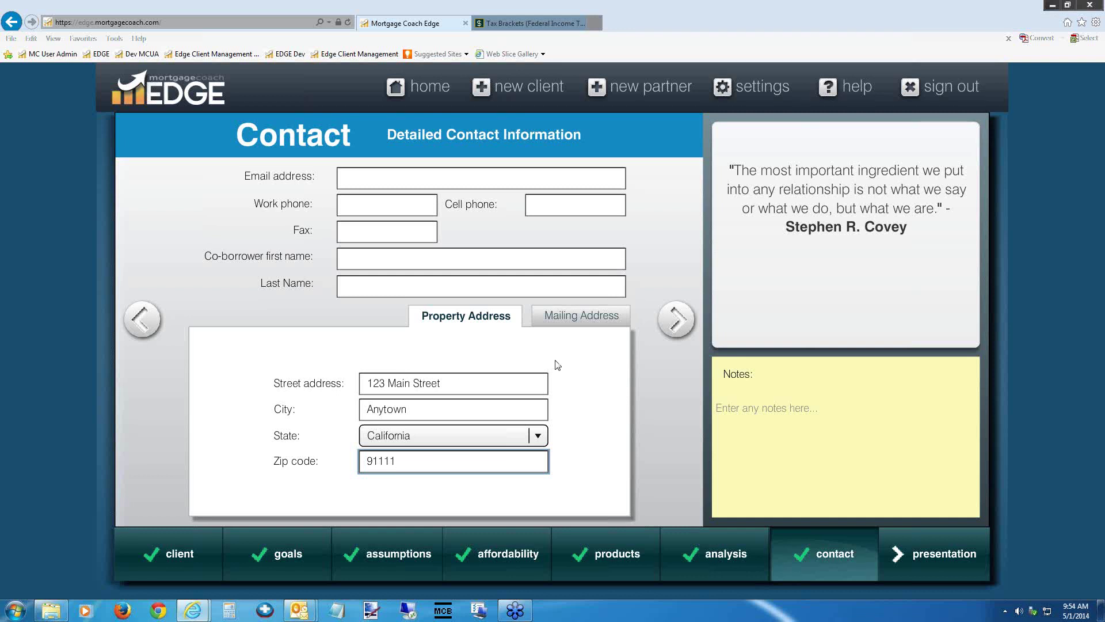
Advance from the Contact page to the Presentation step.
click(678, 322)
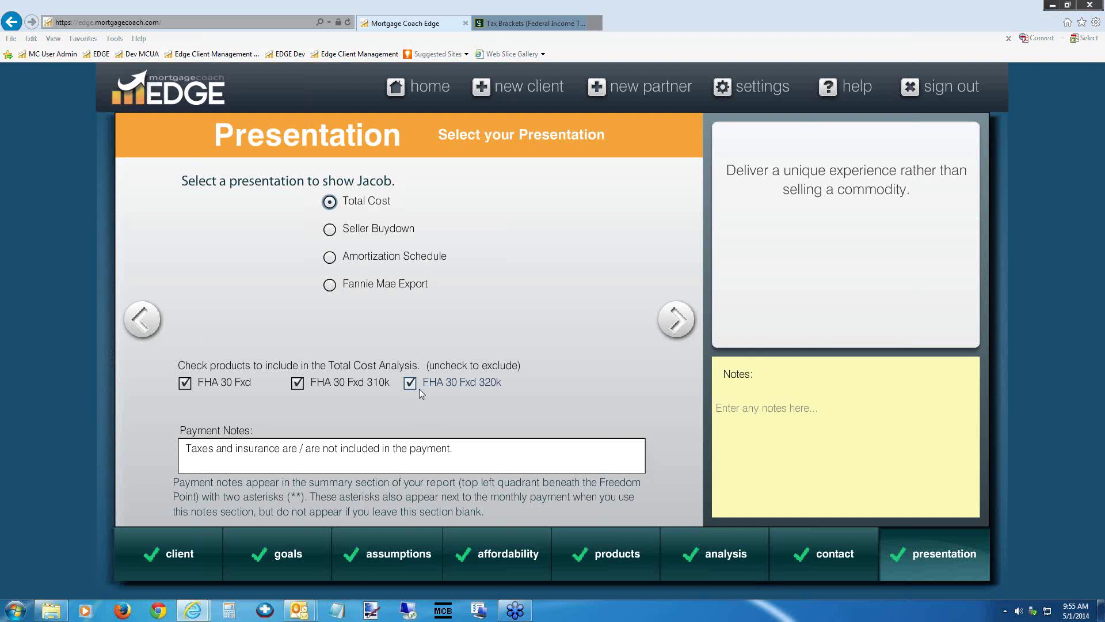
Put the cursor in the Payment Notes box on the Presentation step.
click(311, 448)
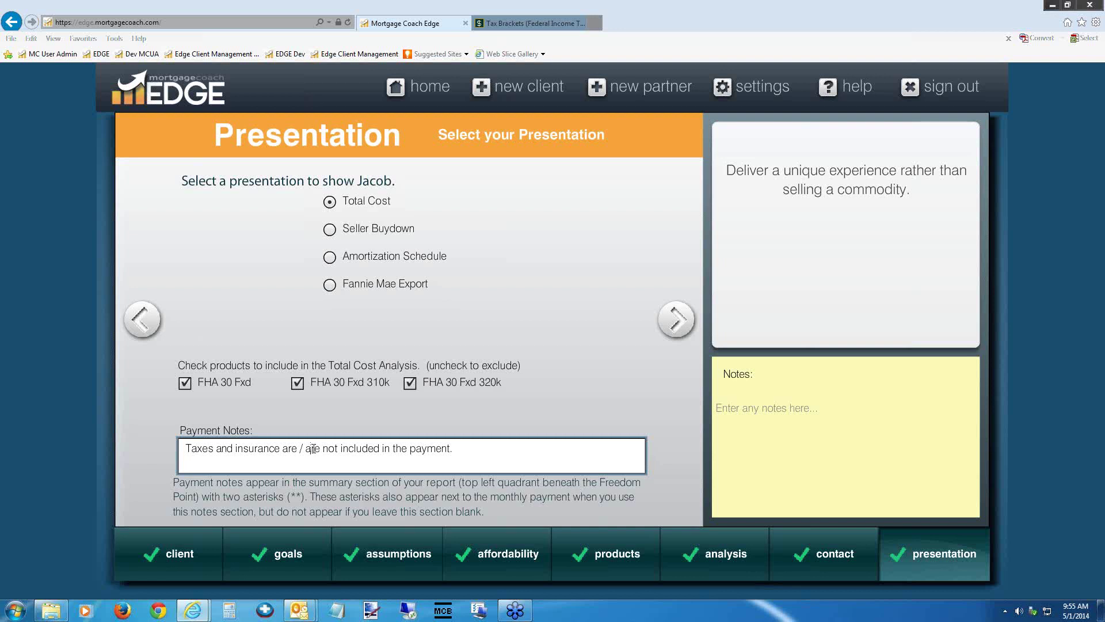
Delete '/ are not' so the note reads 'Taxes and insurance are included in the payment.'.
click(311, 448)
double_click(329, 449)
drag(301, 448, 297, 448)
key(Delete)
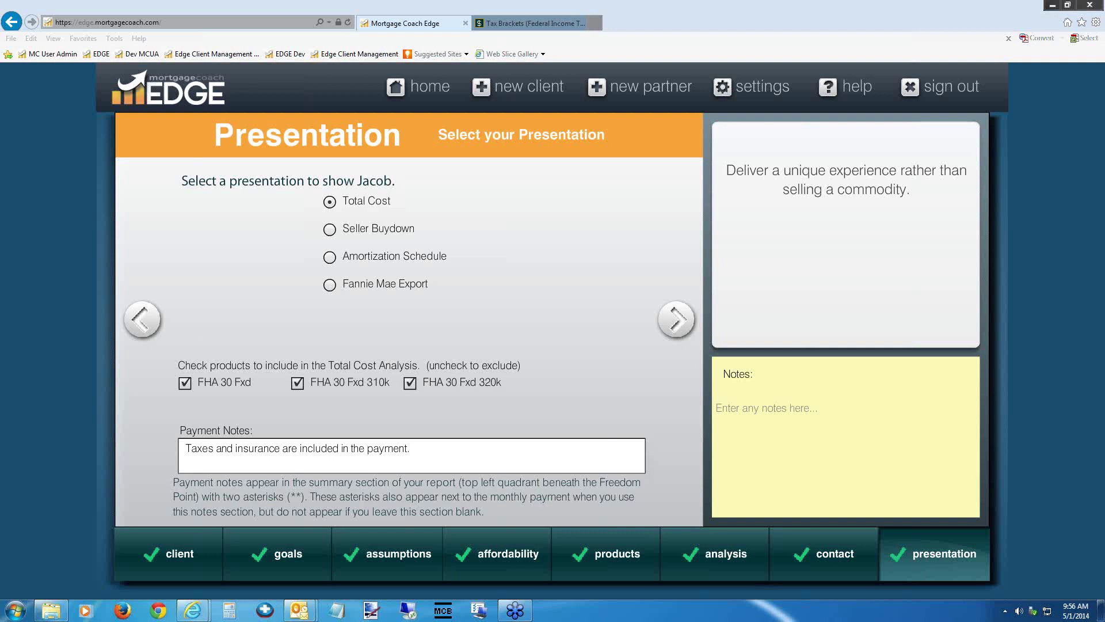
Select the full payment note text and advance to the TCA Summary Setup page.
click(430, 447)
drag(410, 448, 185, 448)
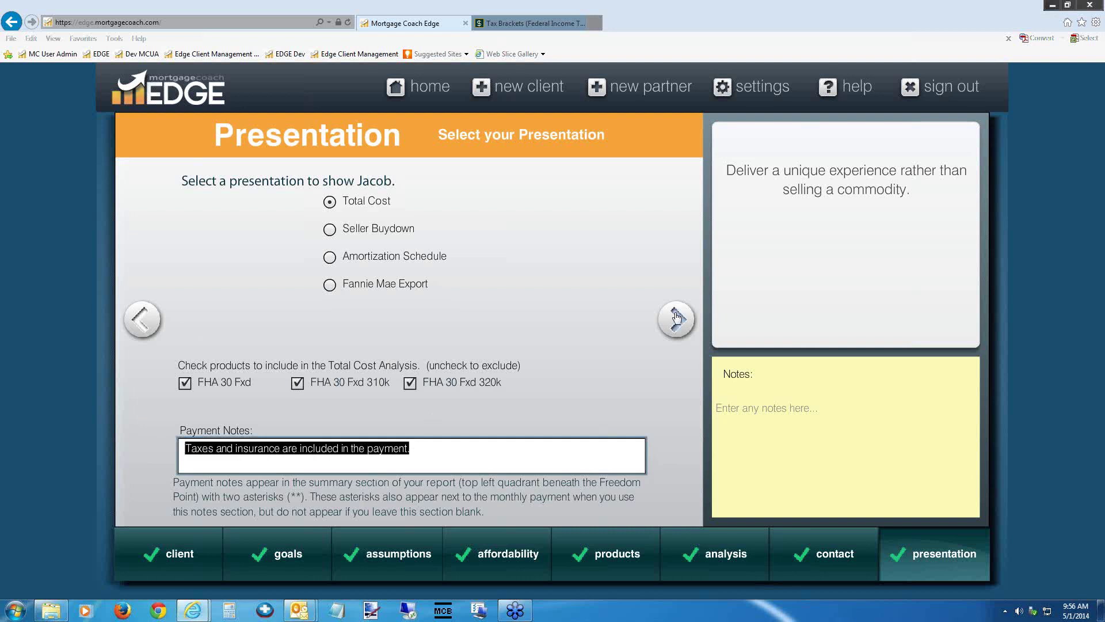
click(676, 320)
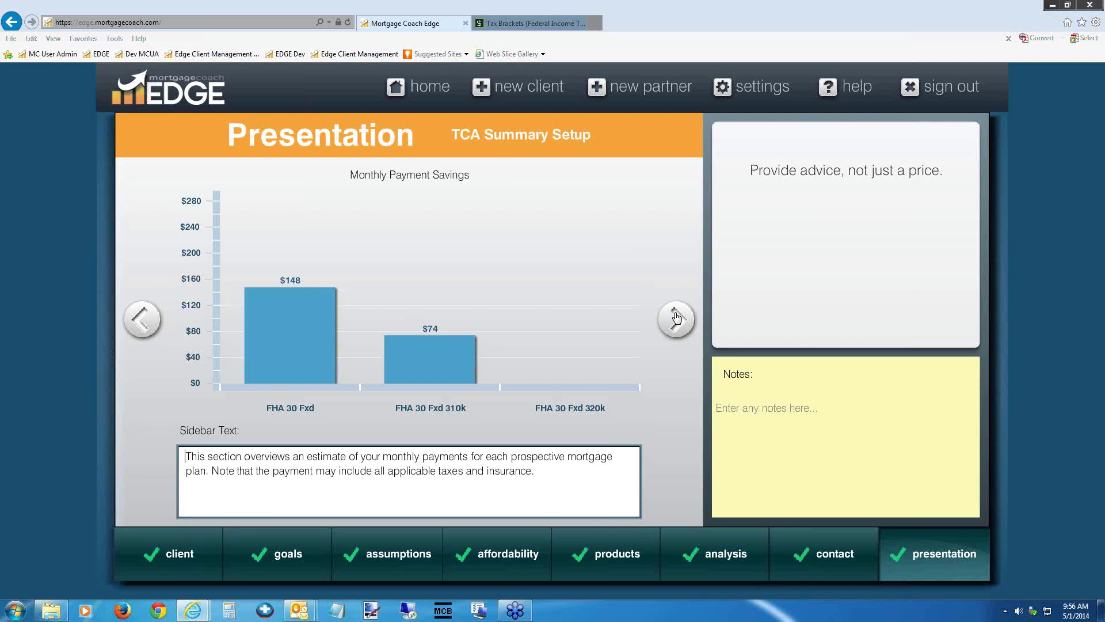
Step through Short-Term Savings Setup to the TCA Long-Term Setup page.
click(676, 318)
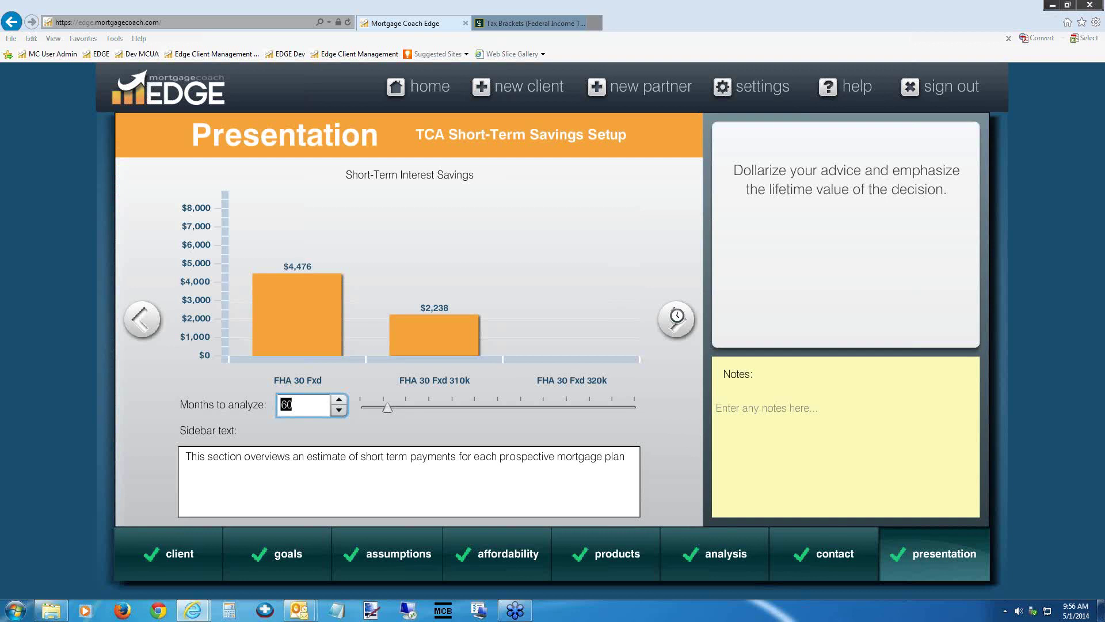
click(677, 316)
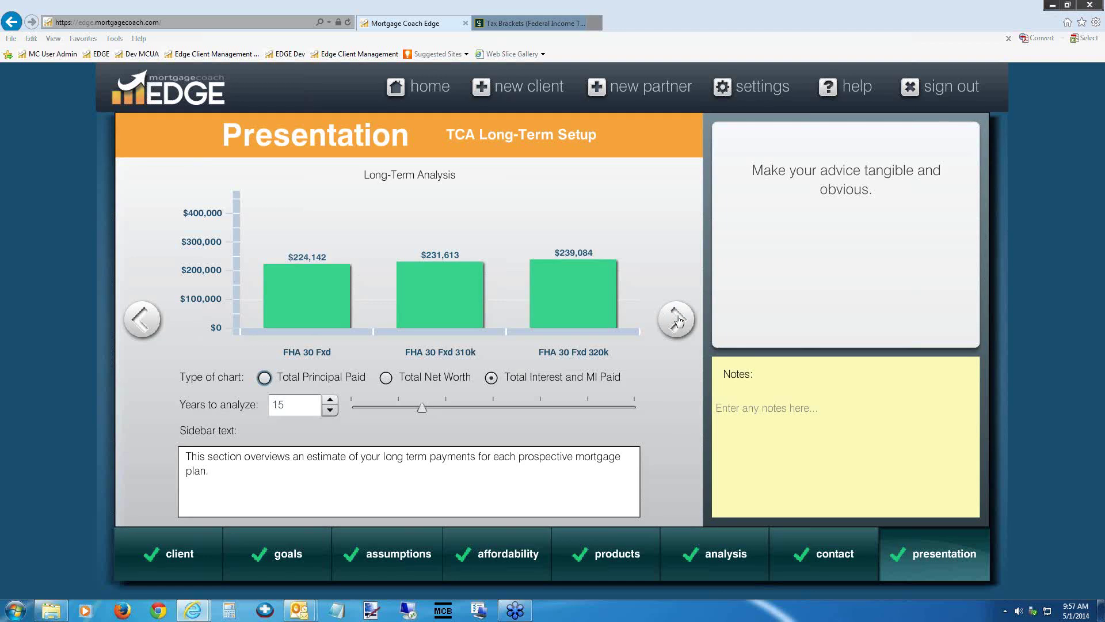
click(386, 378)
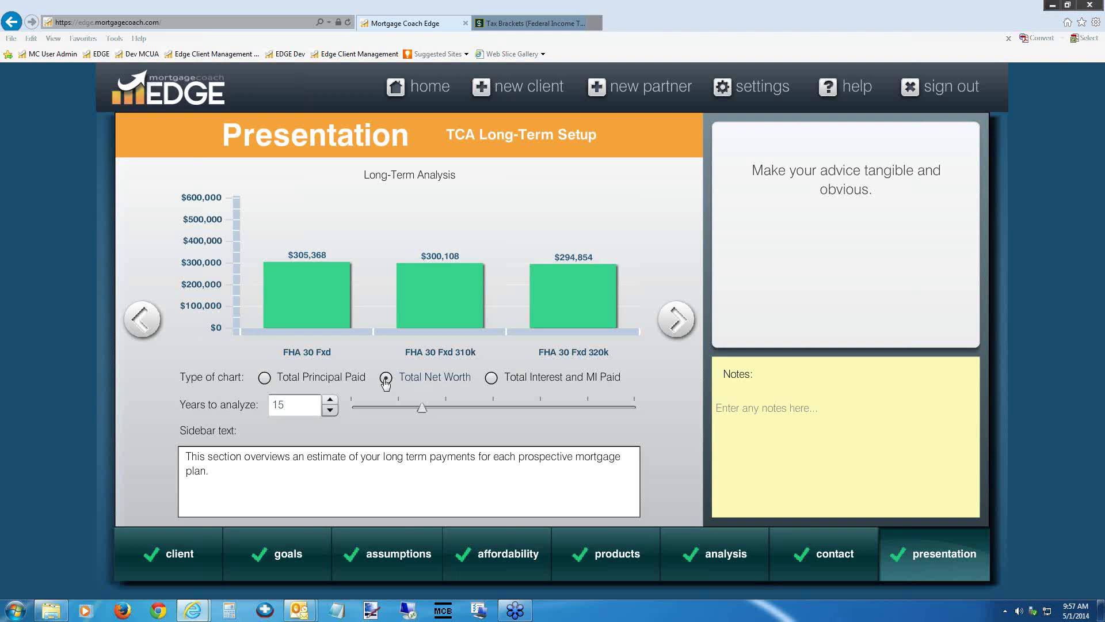
click(491, 380)
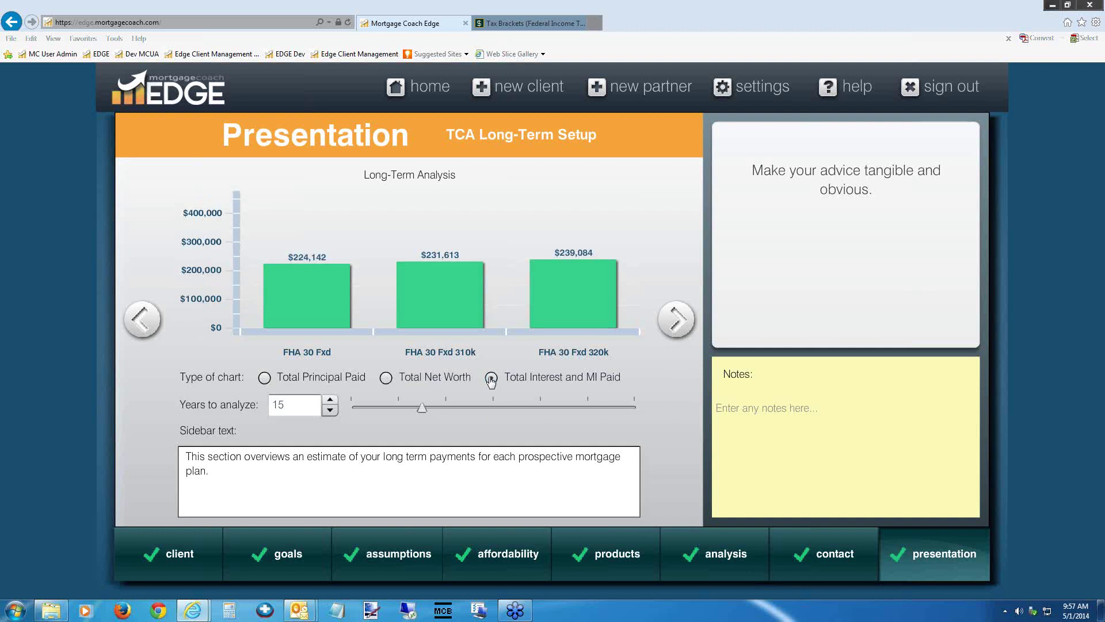
click(676, 320)
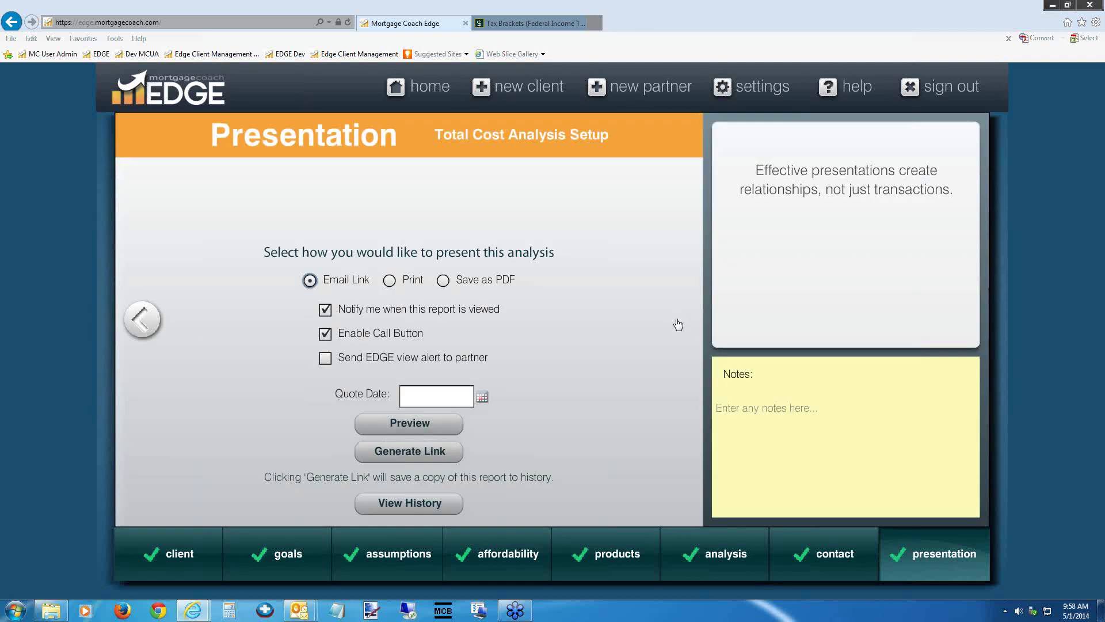
Disable the call button, enable the partner view alert, date the quote 05/01/2014, and generate the link.
click(325, 335)
click(325, 359)
mouse_move(485, 397)
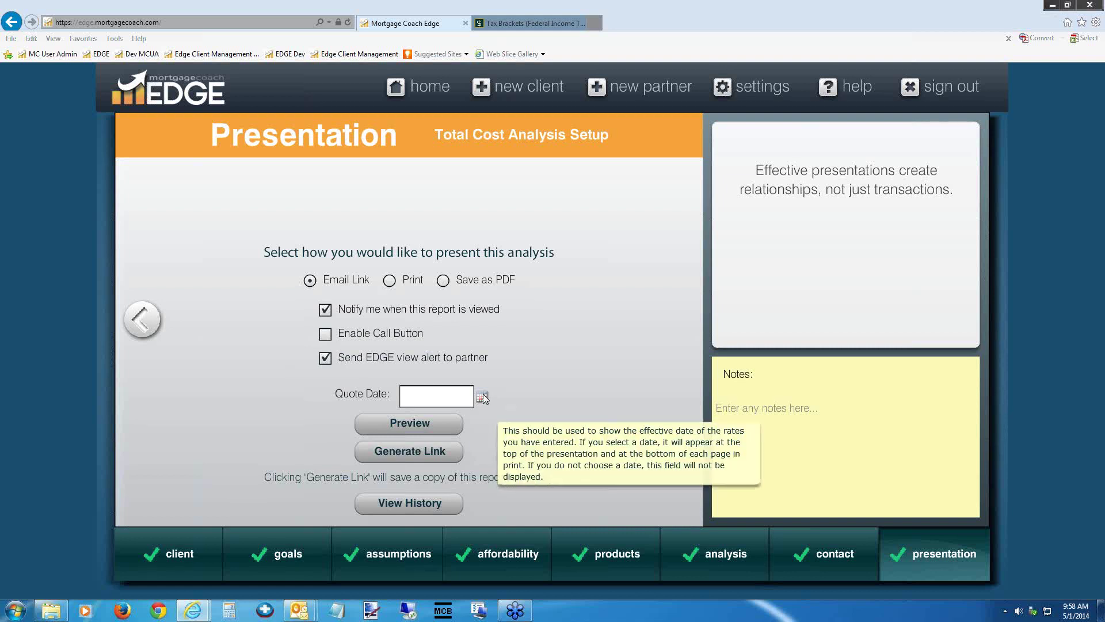
click(483, 397)
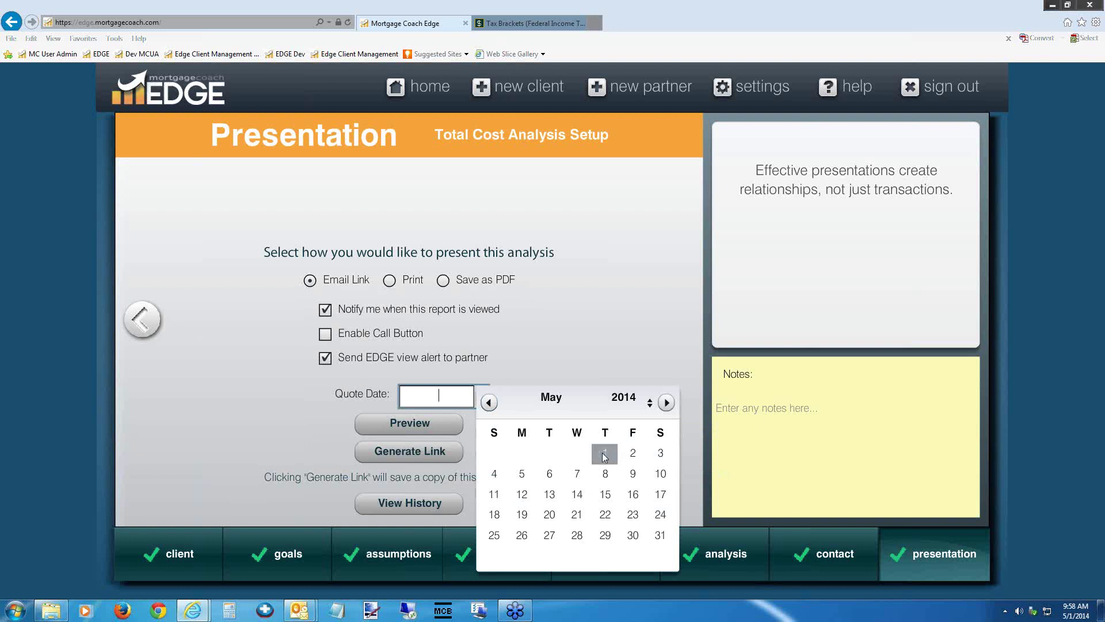
click(605, 455)
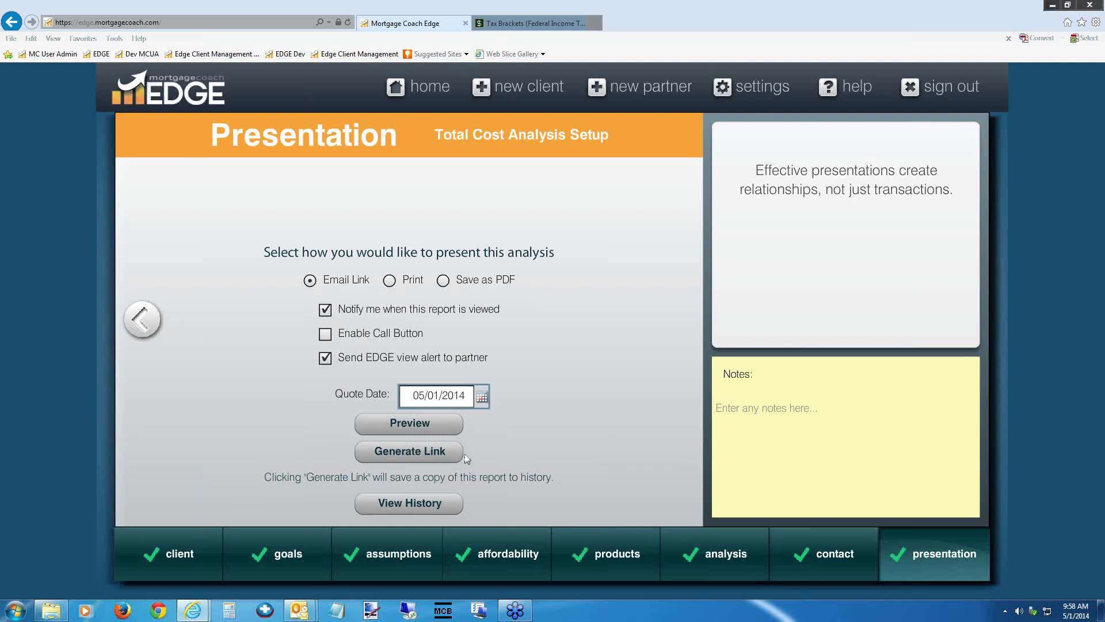
click(408, 453)
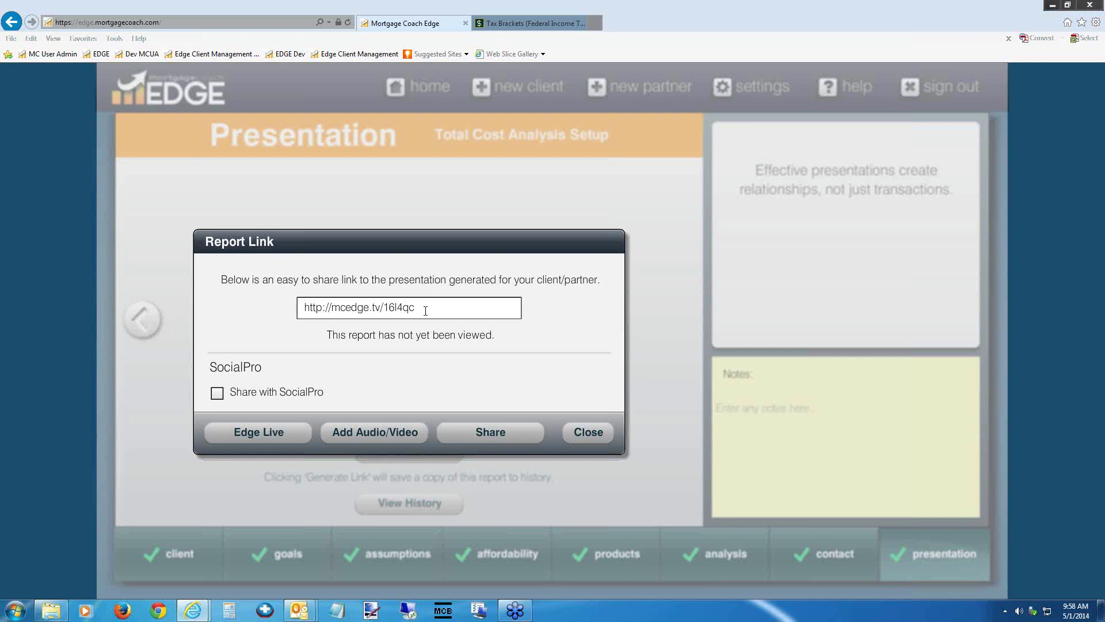
Copy the shareable report link URL from the Report Link dialog.
drag(426, 310, 268, 302)
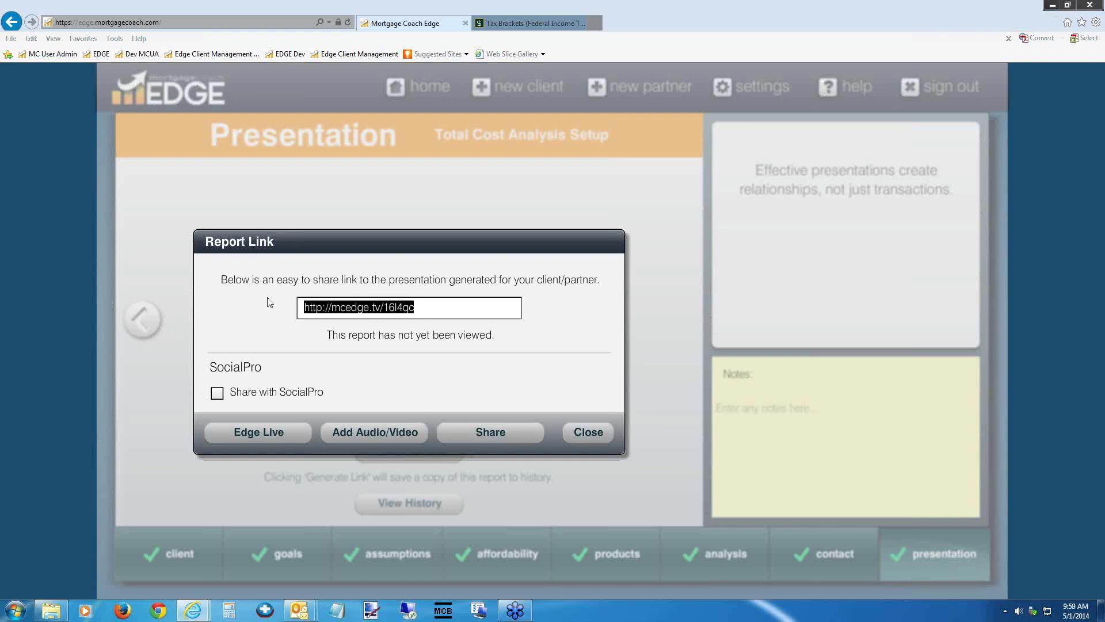
right_click(344, 307)
click(368, 328)
Bring the blank Outlook message forward and place the cursor in its To field.
mouse_move(307, 611)
drag(1104, 103, 384, 122)
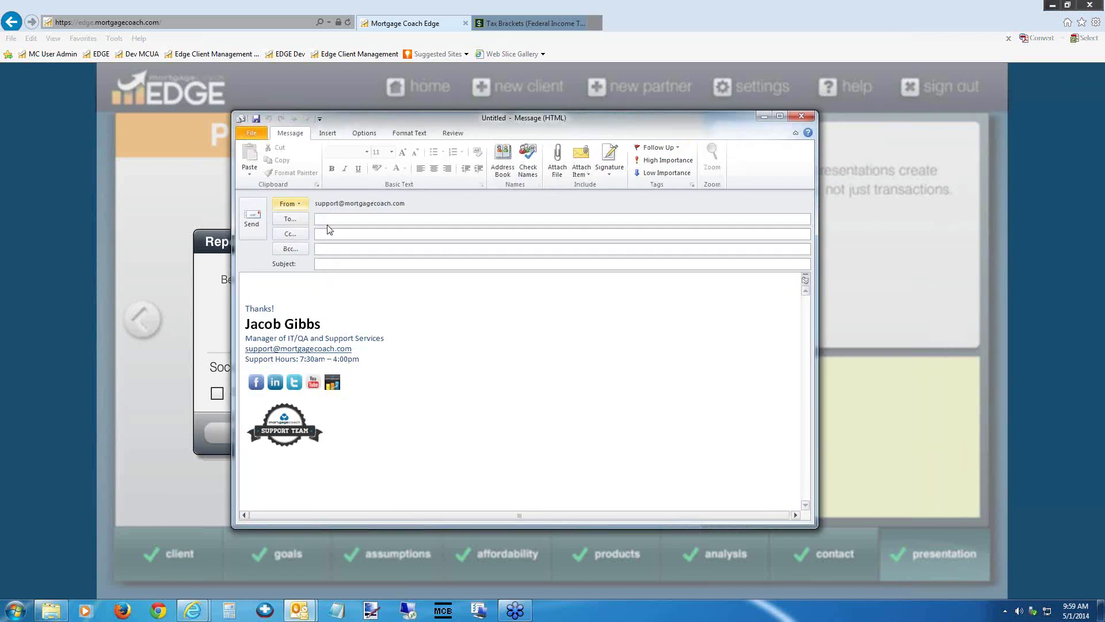
click(340, 217)
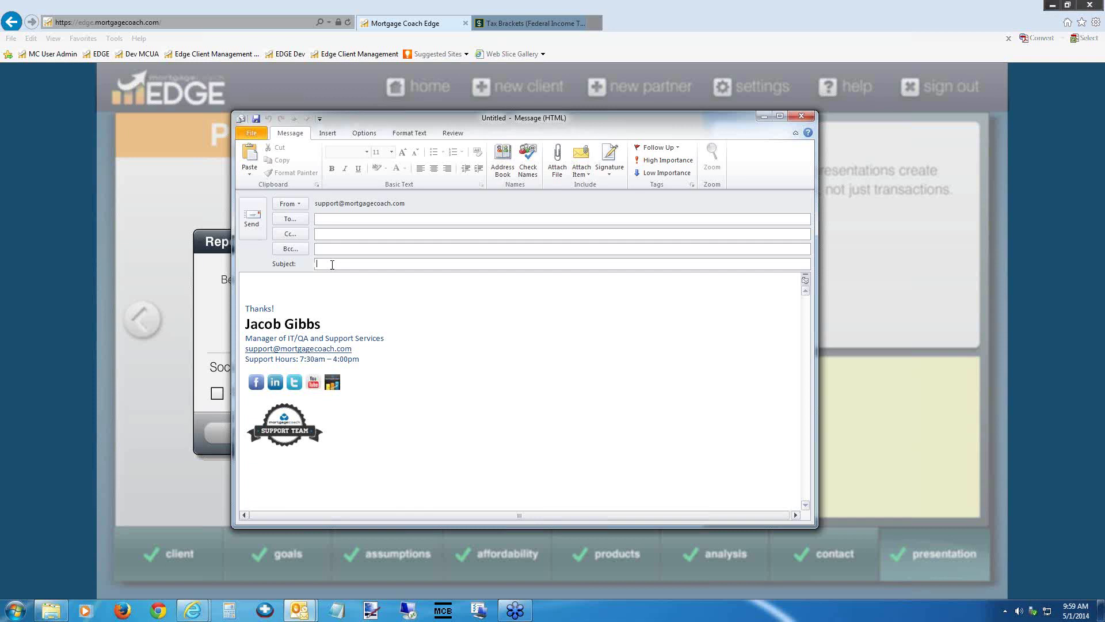
Write a greeting and note asking the client to view their personalized EDGE presentation, pasting the link below.
click(291, 285)
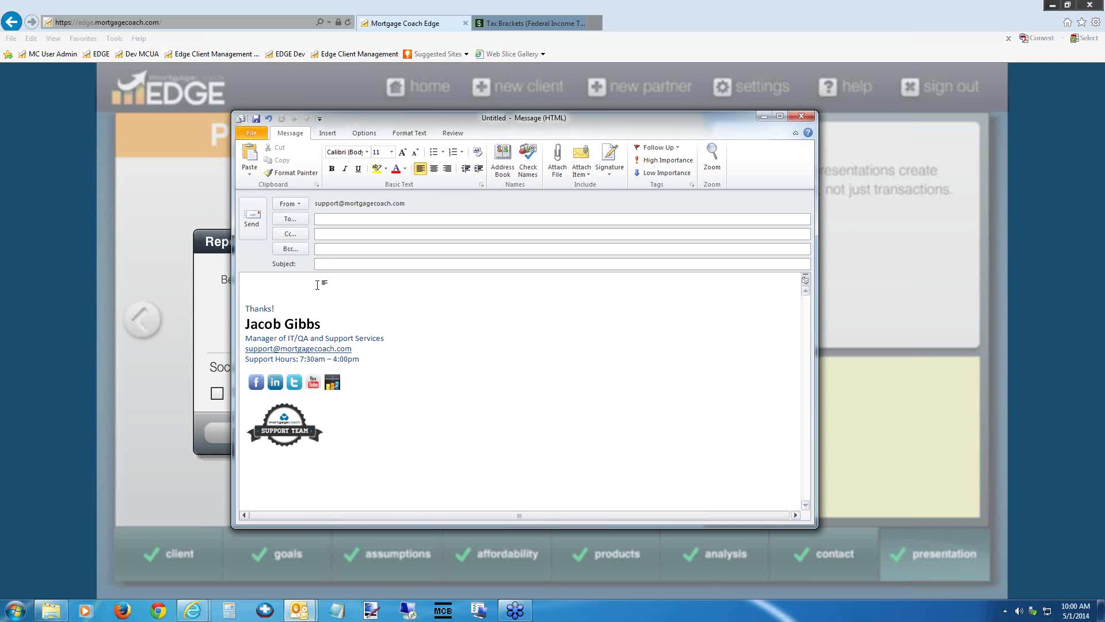
text(APlease)
key(BackSpace)
key(BackSpace)
key(BackSpace)
key(BackSpace)
key(BackSpace)
key(BackSpace)
key(BackSpace)
text(Hi Jacob,)
key(Return)
text(Please )
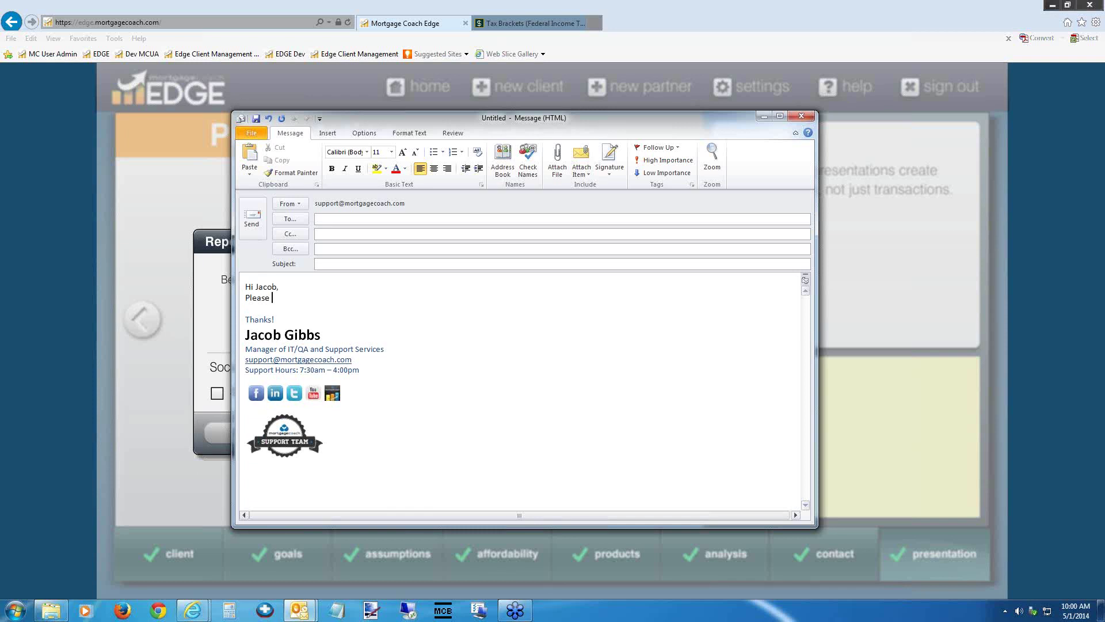
text(click on the link below to view your personal)
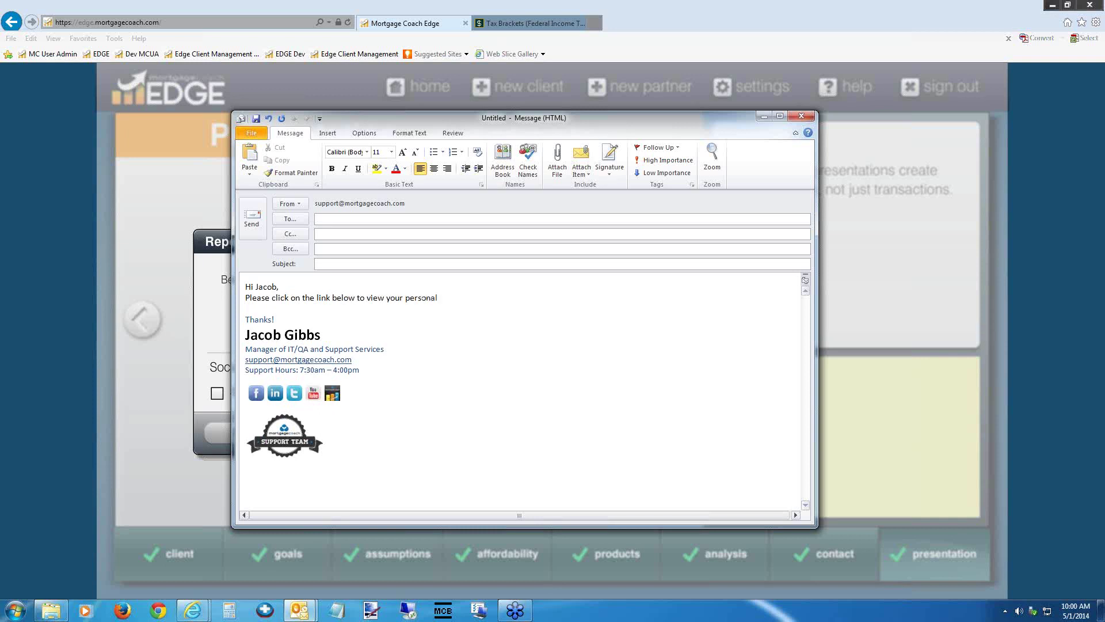
text(ized EDGE presentation:)
key(Return)
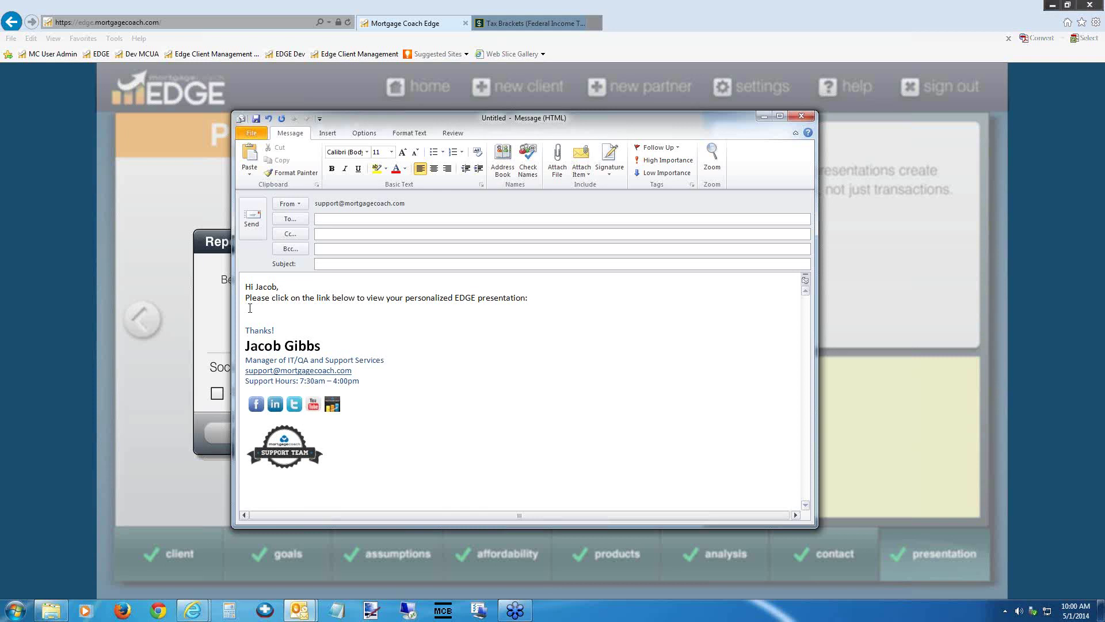
right_click(250, 308)
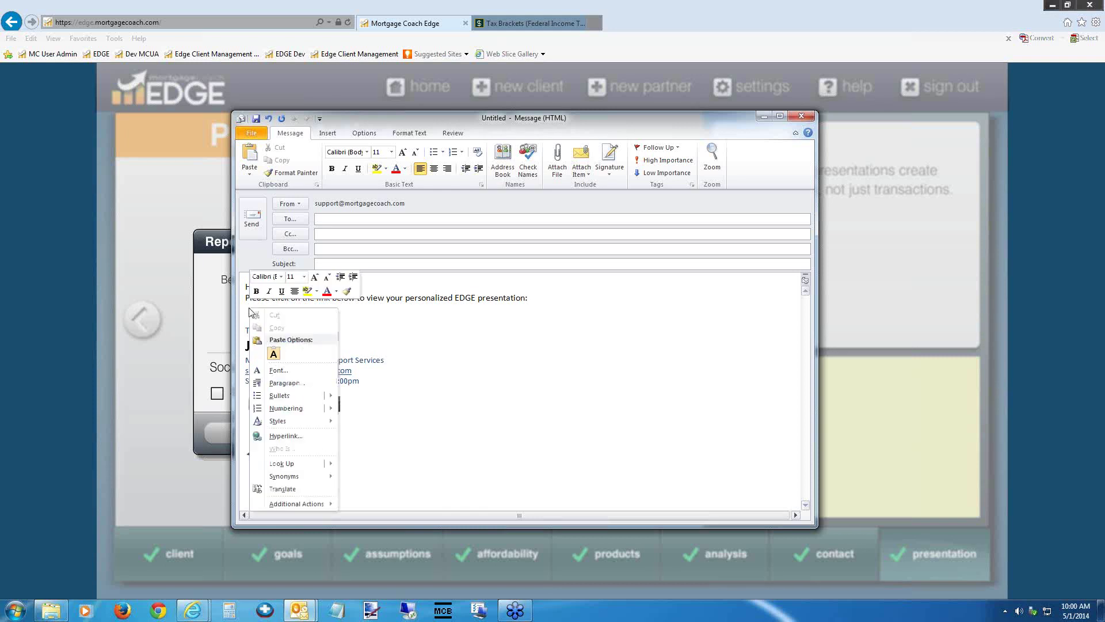
click(275, 354)
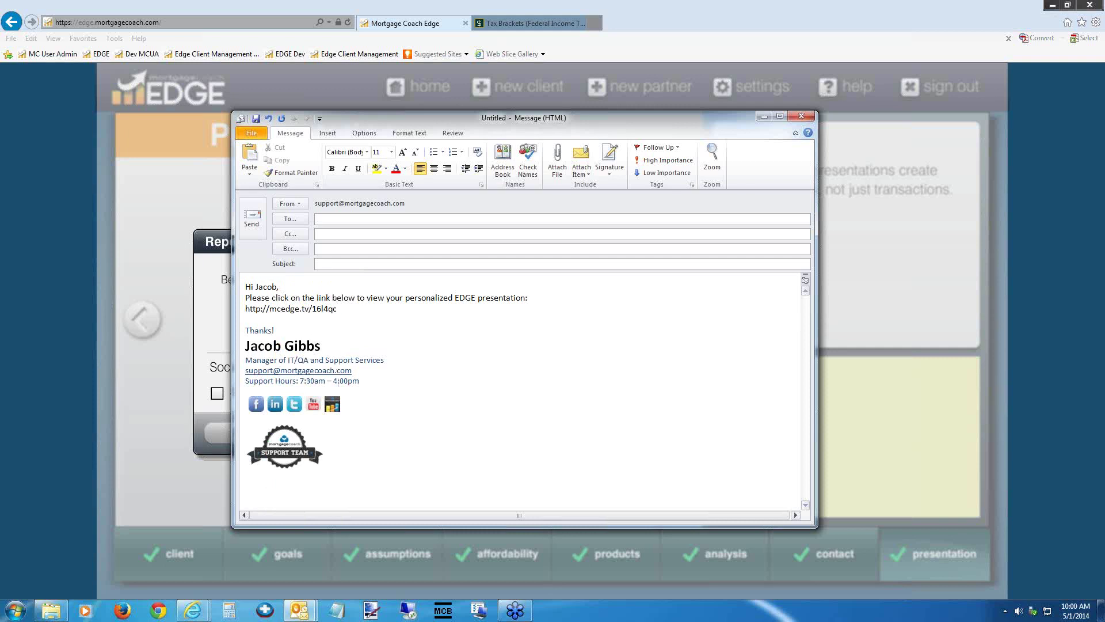
key(Return)
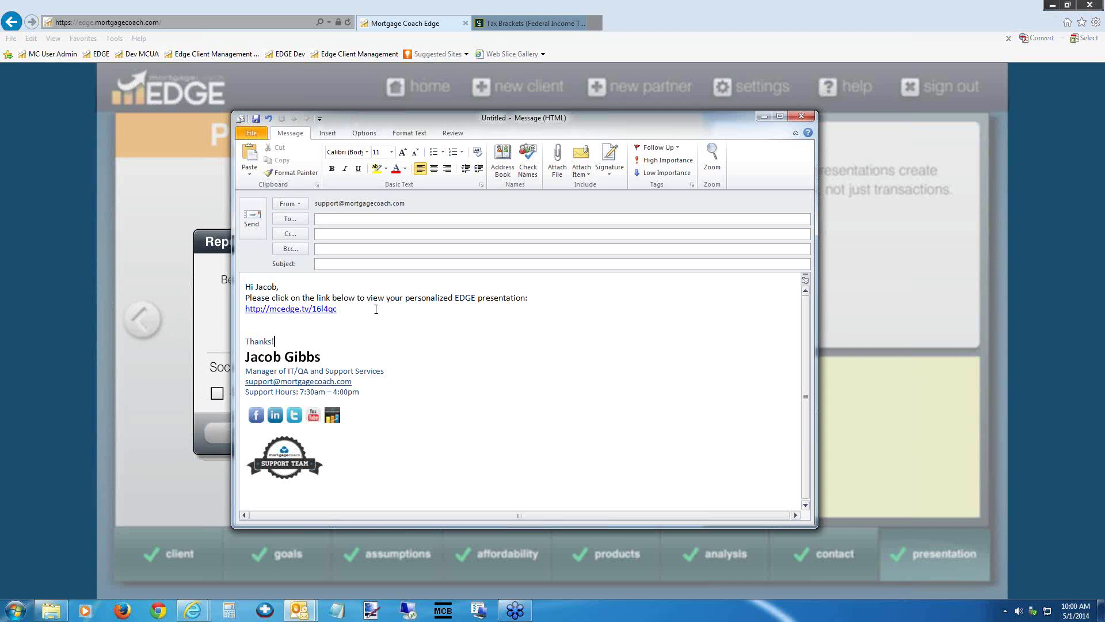
Address the email to Mortgage Coach Support, subject 'Your purchase options', and send it.
click(329, 220)
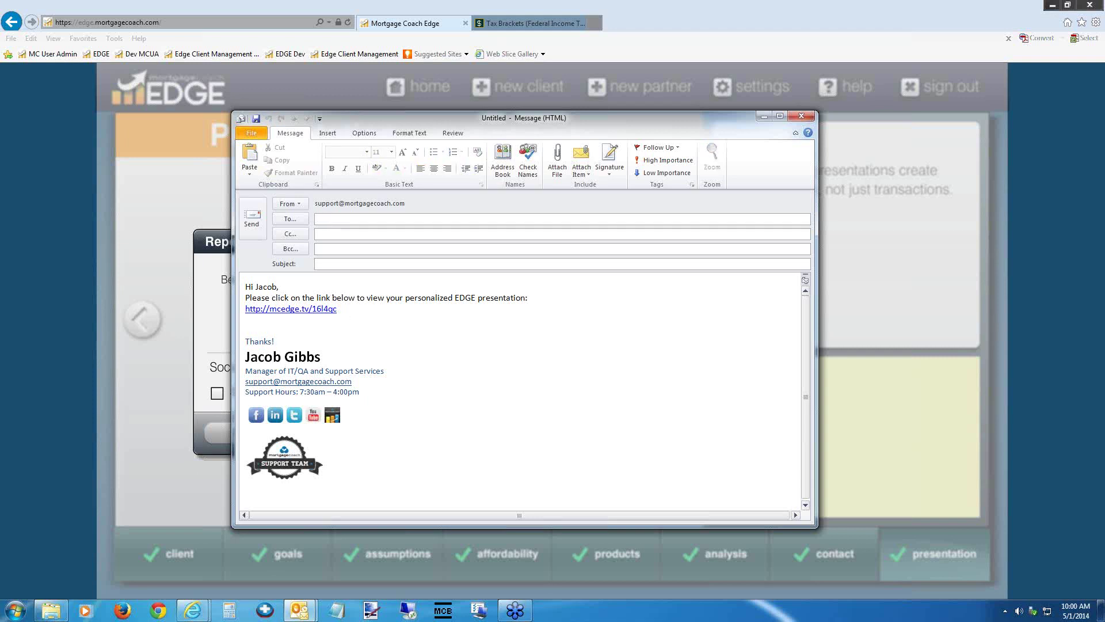
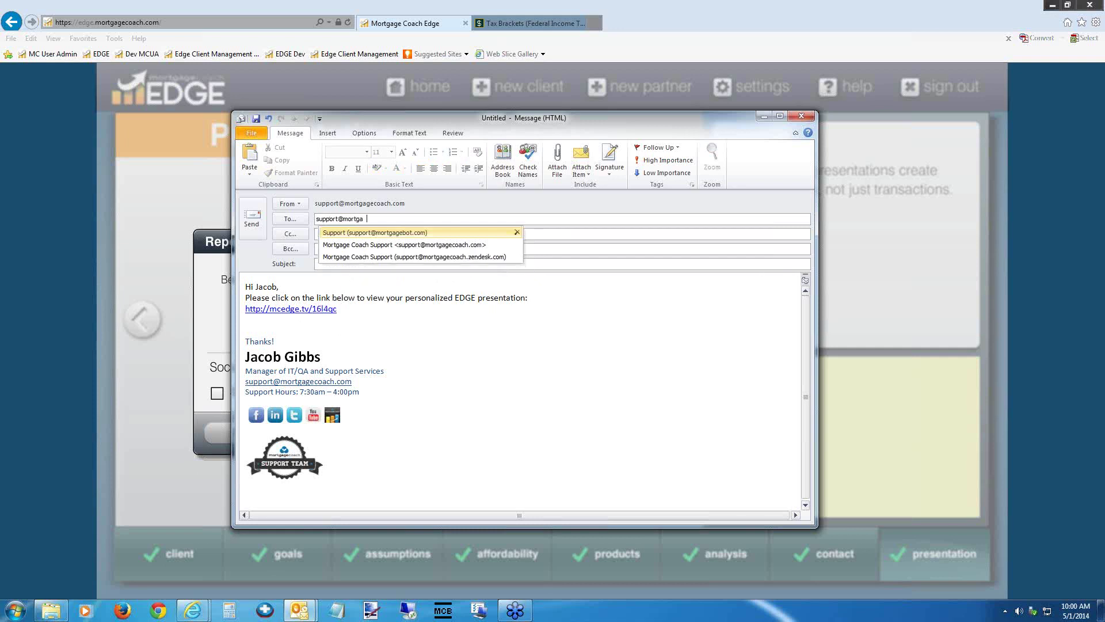
key(Return)
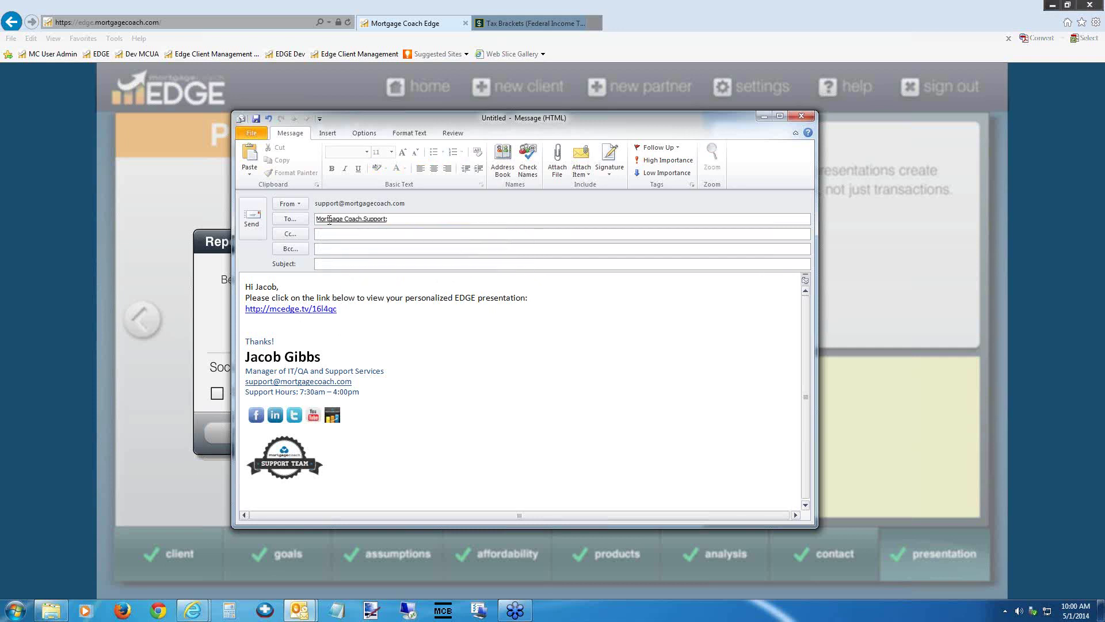
text(Your purchase pptions)
click(253, 220)
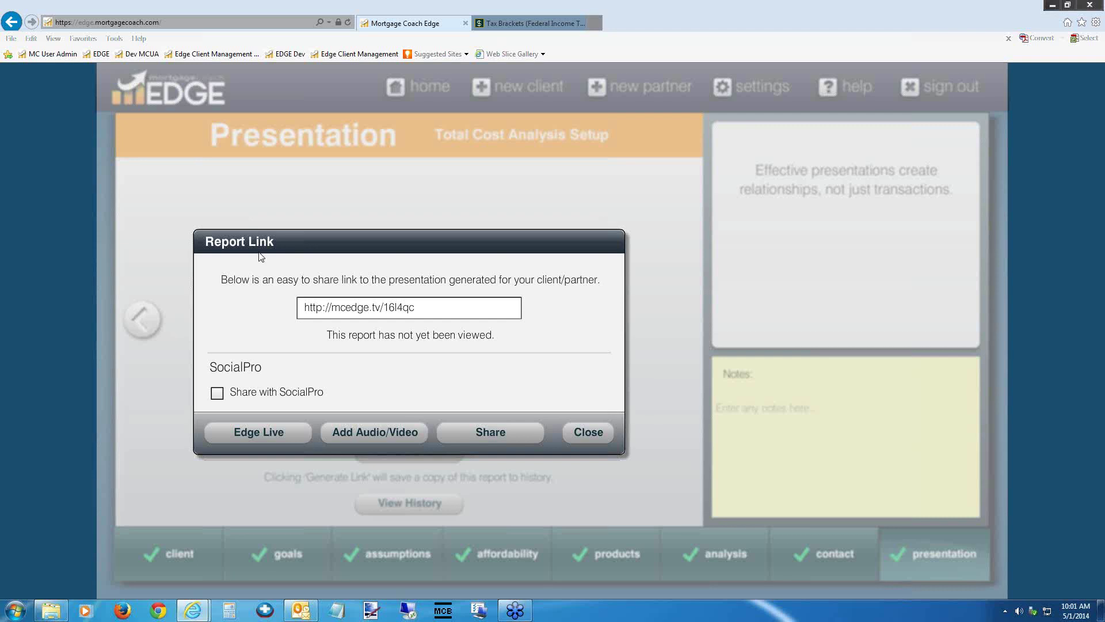
Close the Report Link box to return to the Total Cost Analysis setup page.
click(589, 433)
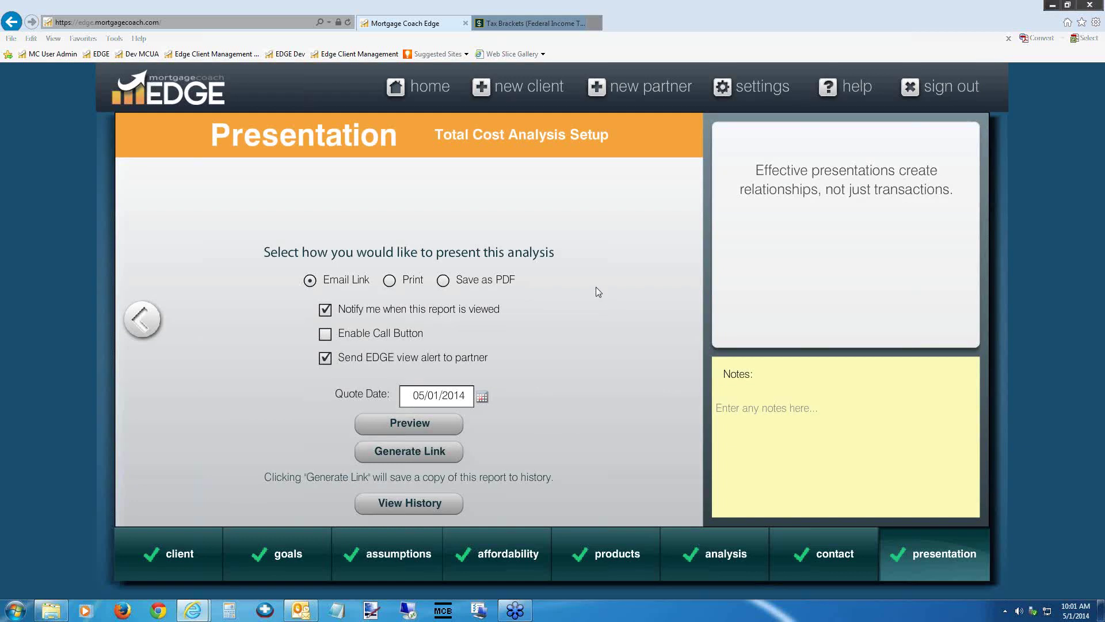
In Settings Product Templates, review FHA 30 Fxd's monthly costs, then load the QA Conv 30yr template.
click(745, 87)
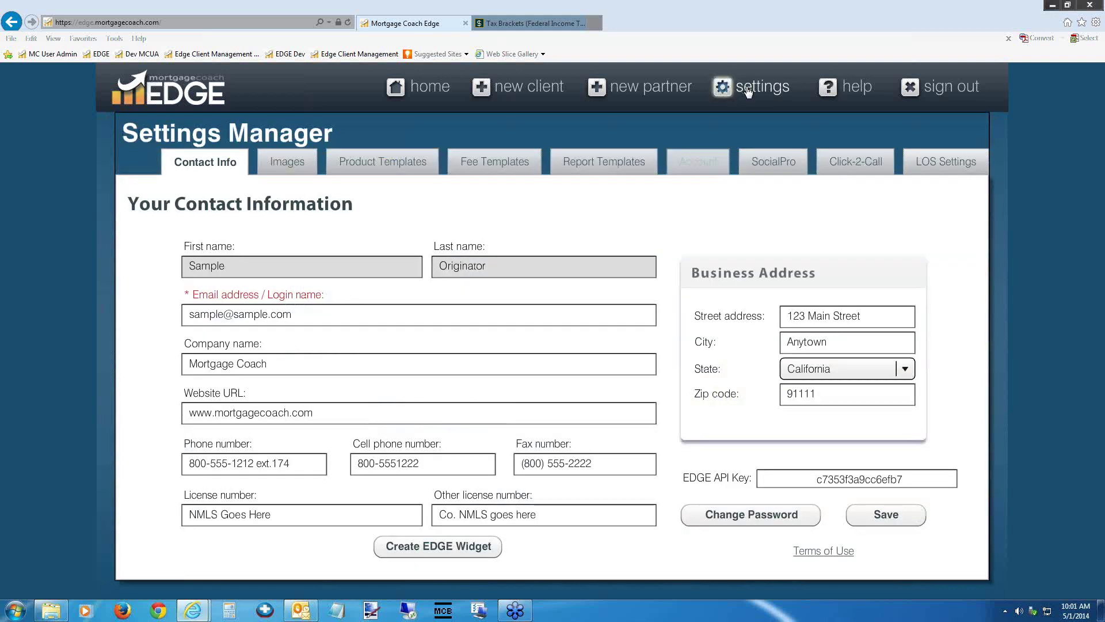
click(392, 166)
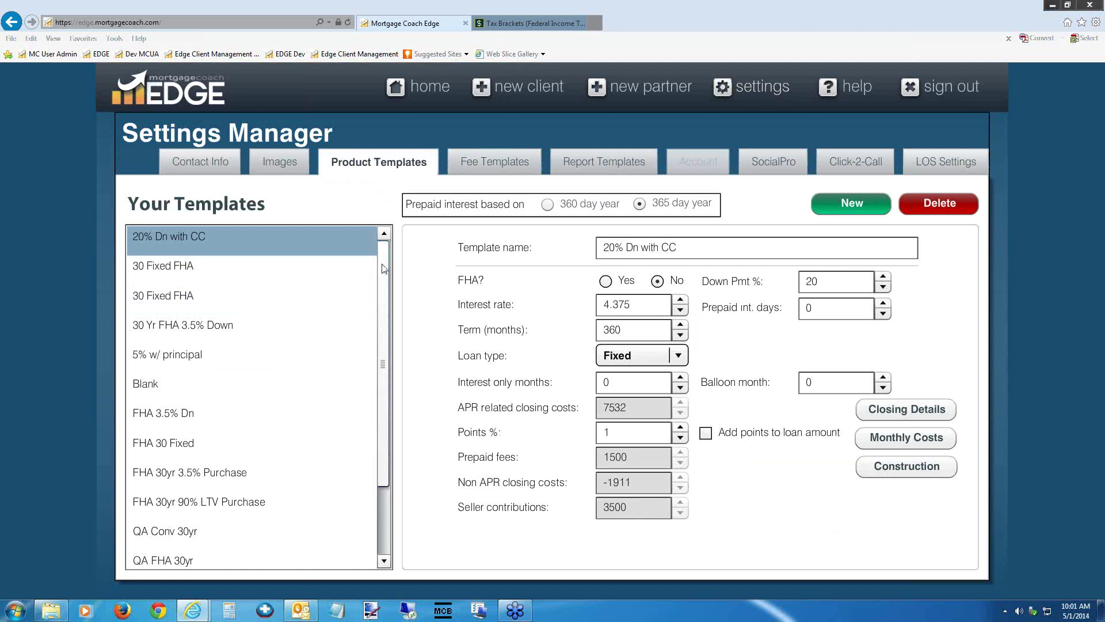
drag(384, 268, 382, 384)
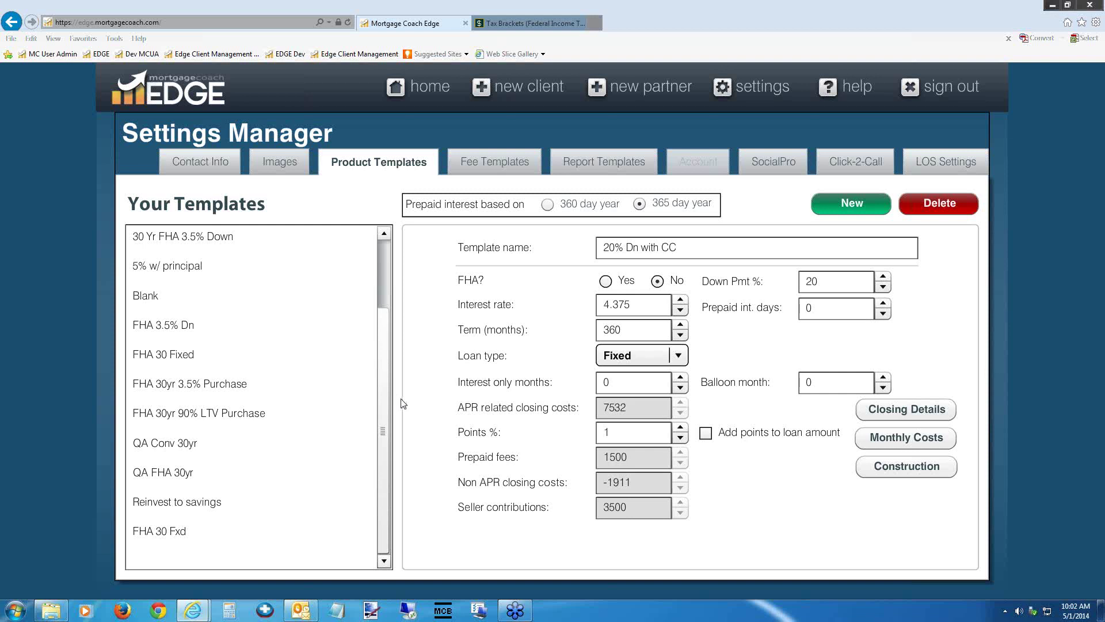
click(161, 529)
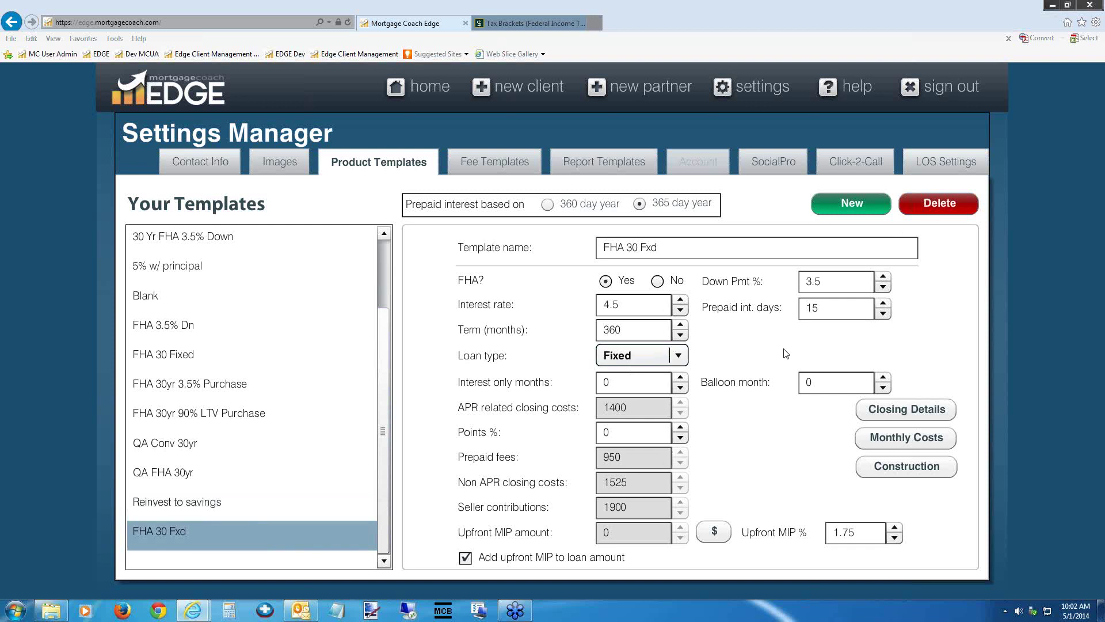
click(879, 439)
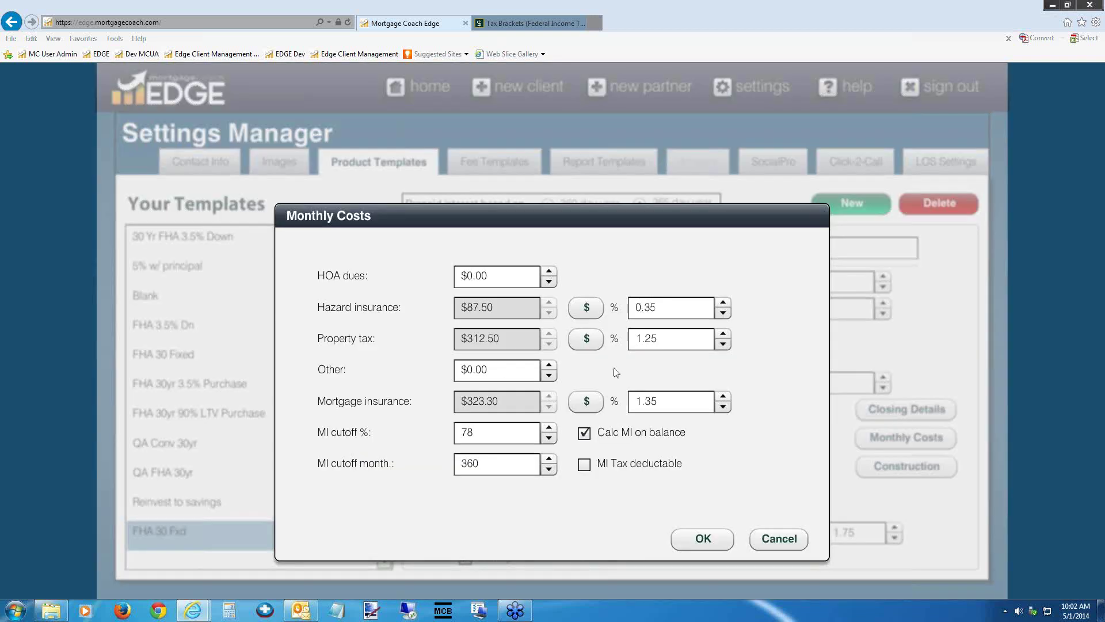
click(695, 544)
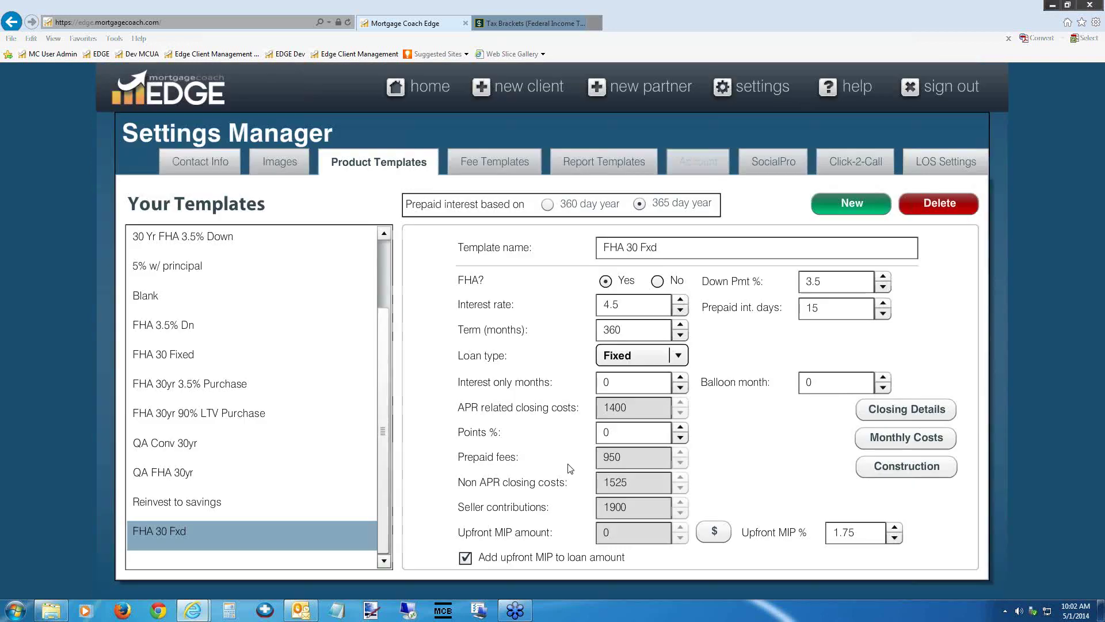
click(245, 452)
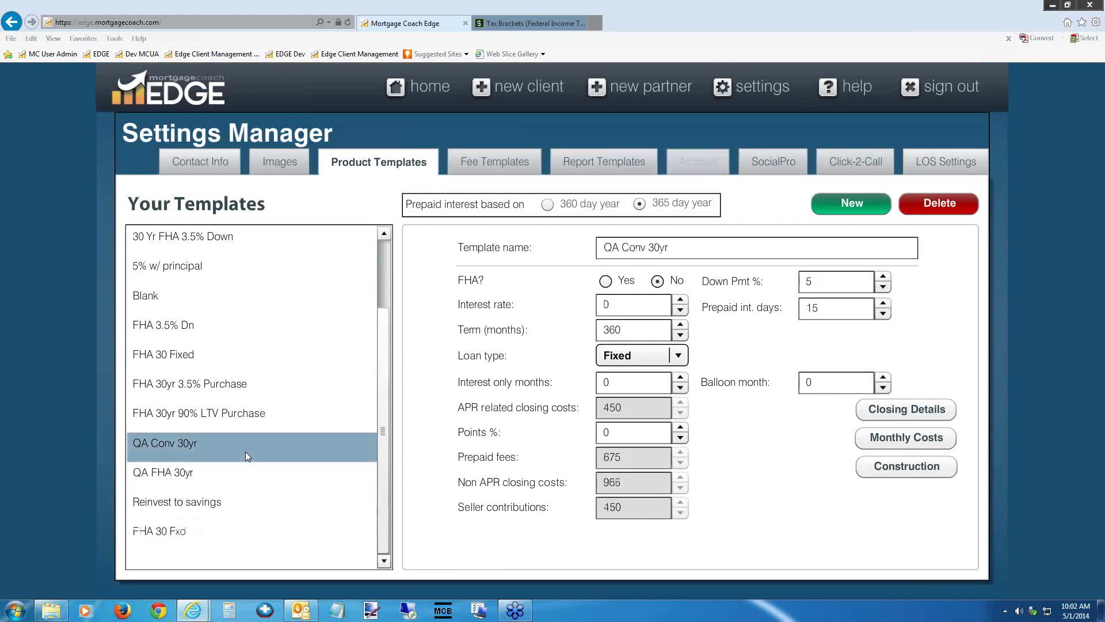
Show the Conventional Refi loan fee template from the Fee Templates list.
click(482, 165)
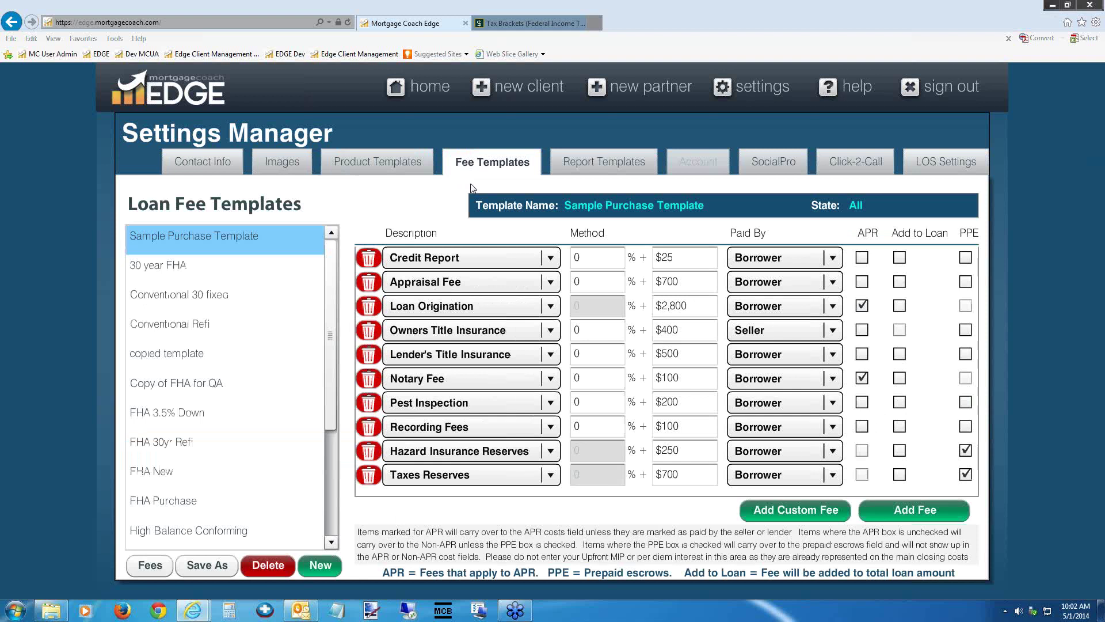
click(163, 323)
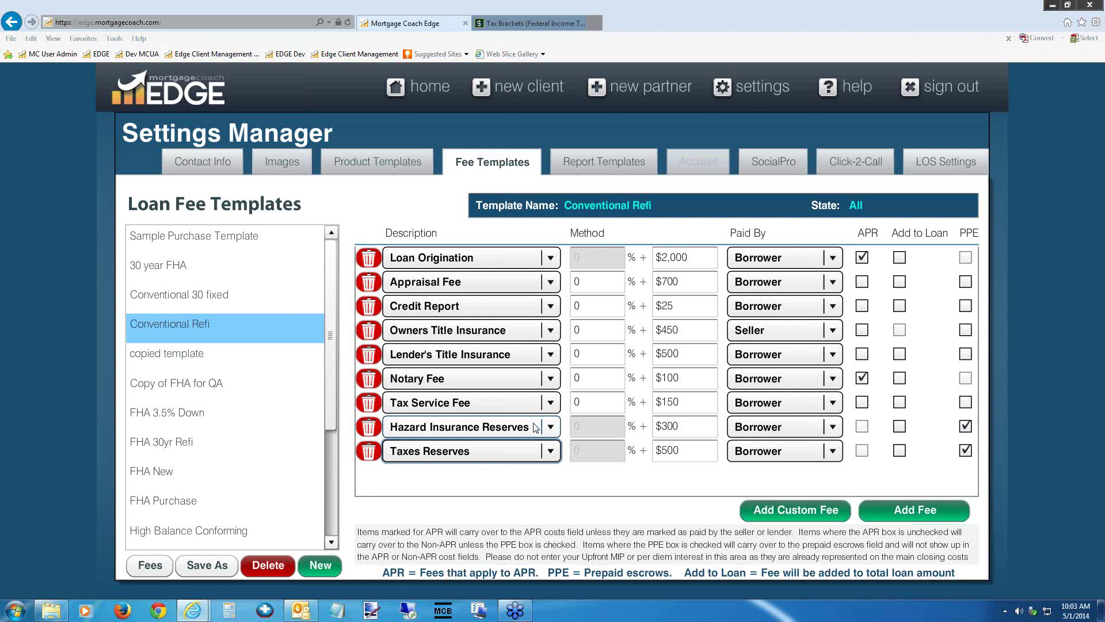
Delete the fourth Lender Credit from Conventional Refi's custom fees, leaving nine fees.
click(148, 567)
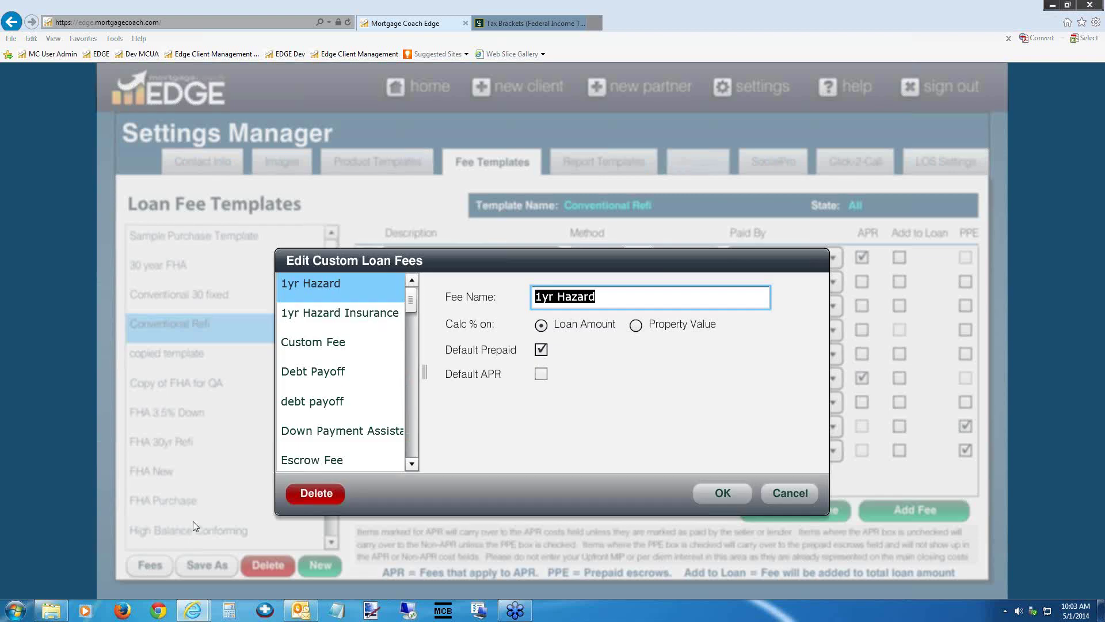
drag(411, 304, 411, 359)
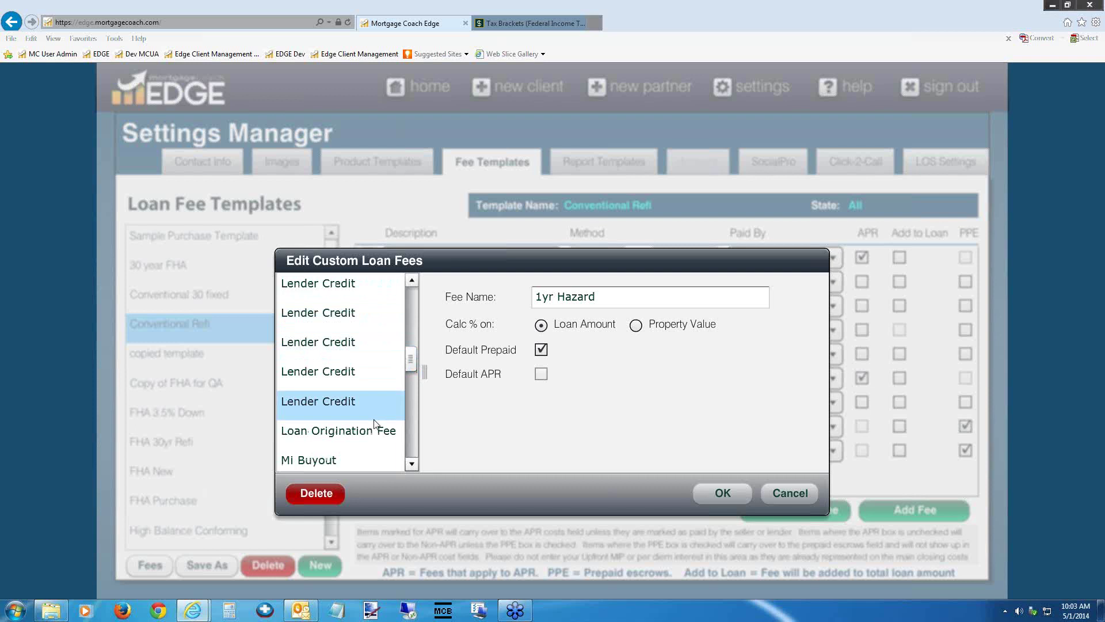
click(330, 373)
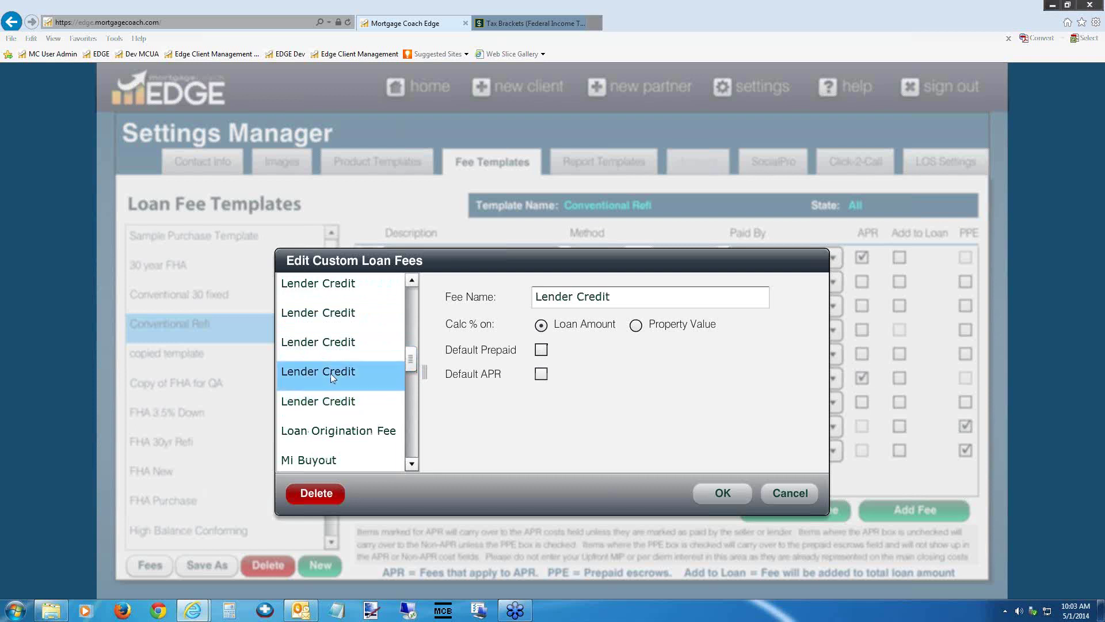
click(317, 494)
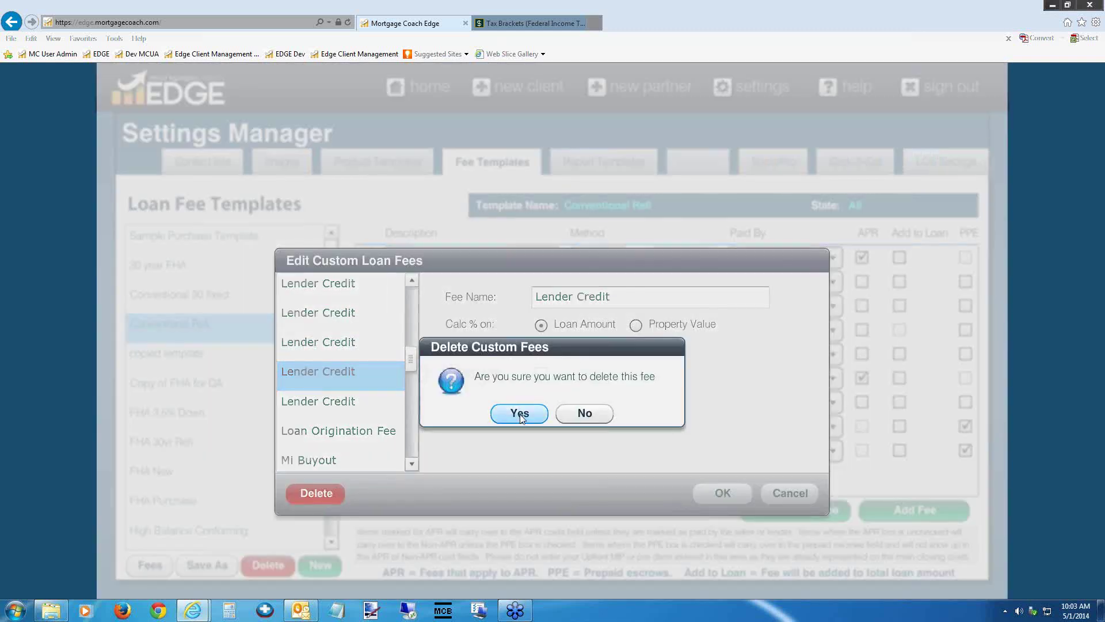
click(520, 414)
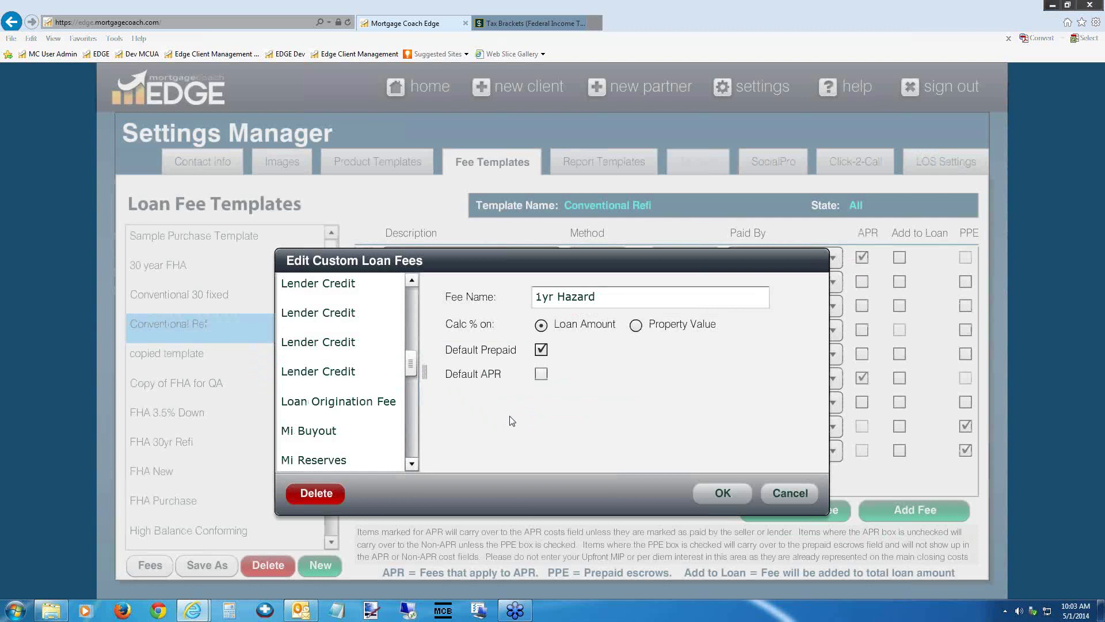
click(721, 496)
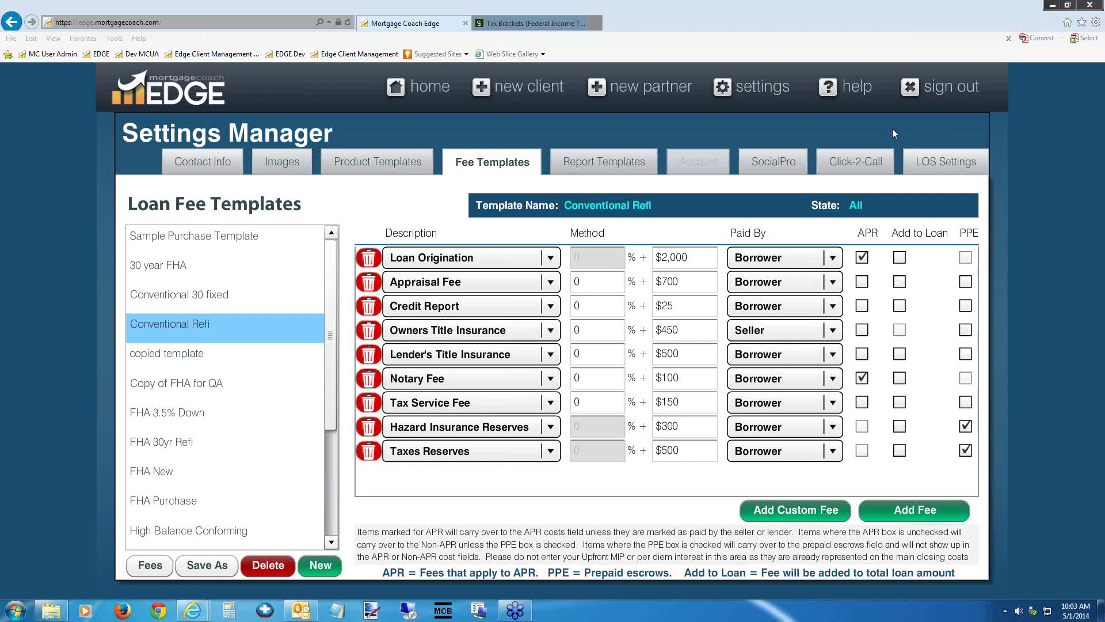
Open the Mortgage Coach Support Knowledge Base from the EDGE header help link.
click(851, 87)
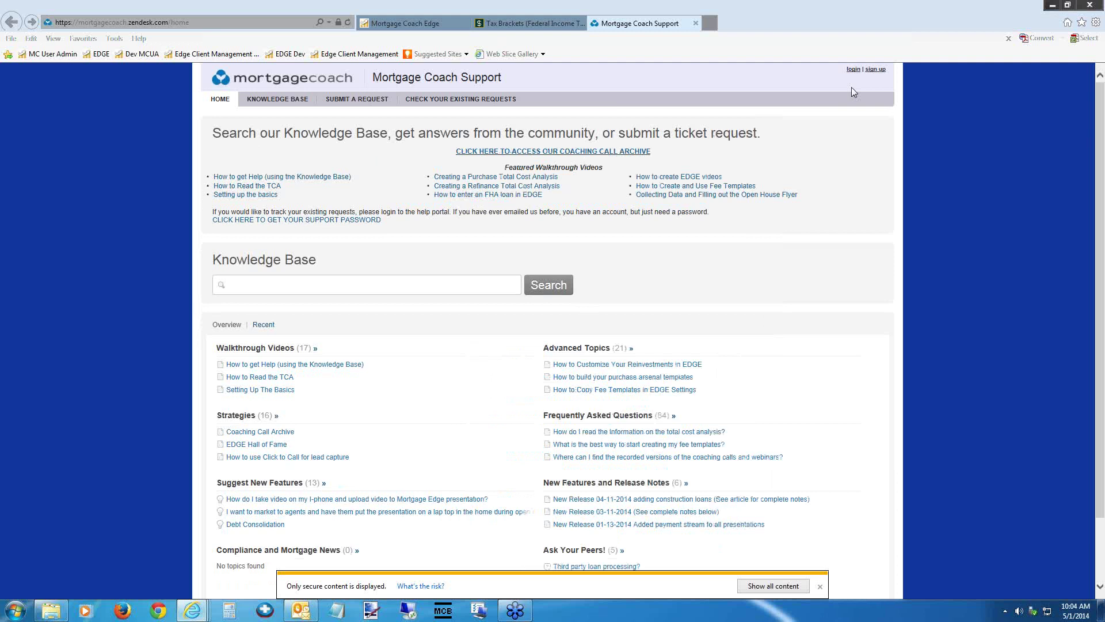
Search the Knowledge Base for 'custom' and load more results.
click(307, 283)
text(custom)
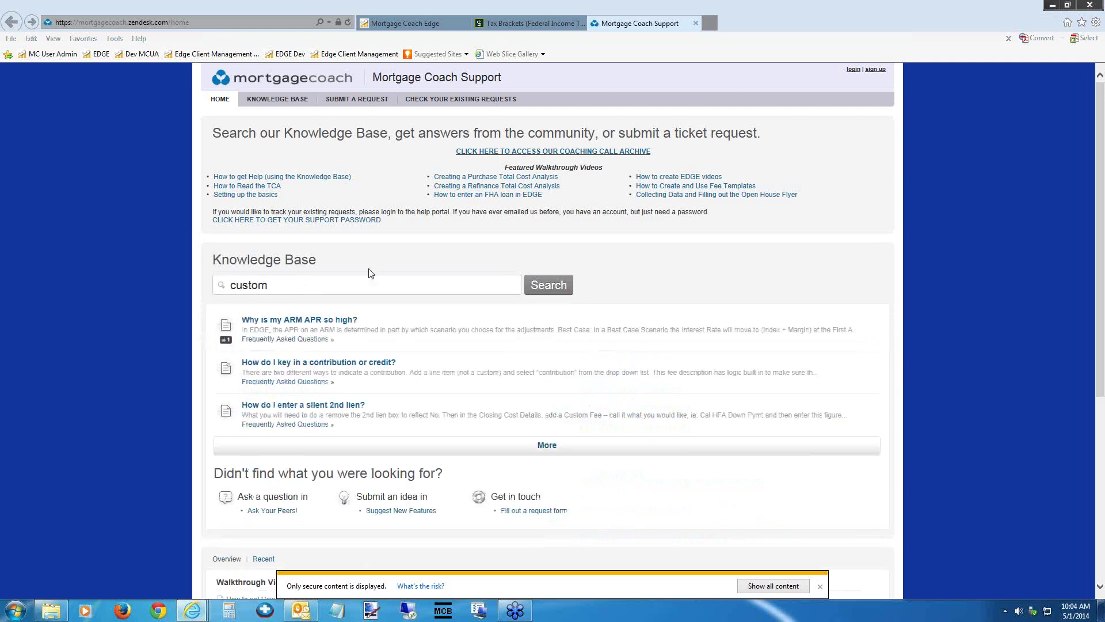
click(545, 448)
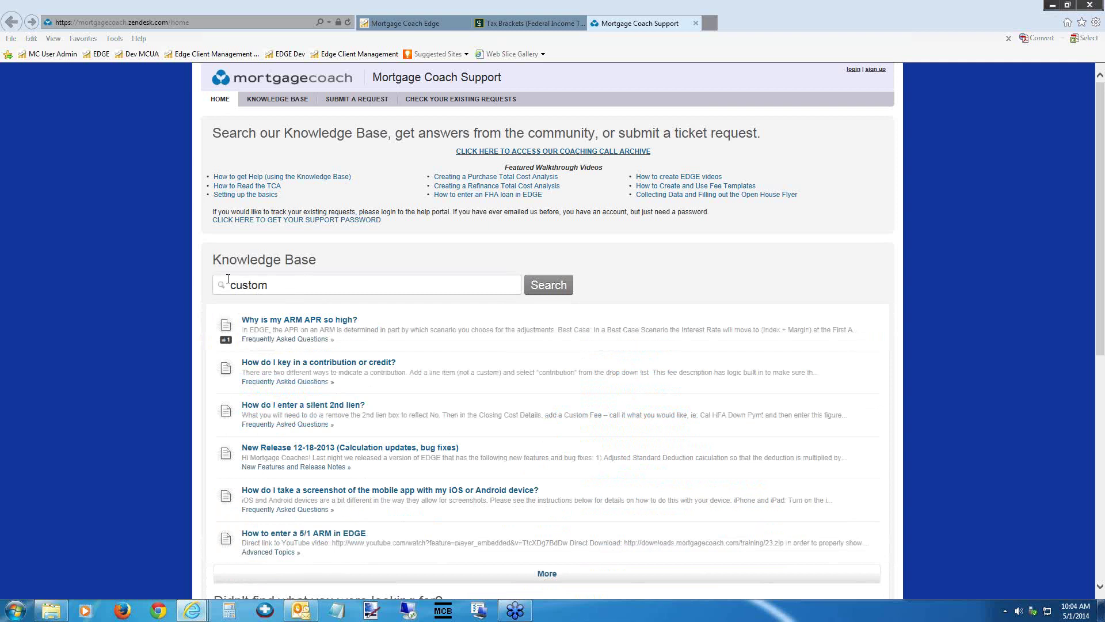
Replace the search term with 'reinvestment' and load more of its results.
drag(267, 285, 221, 286)
text(reinvestment)
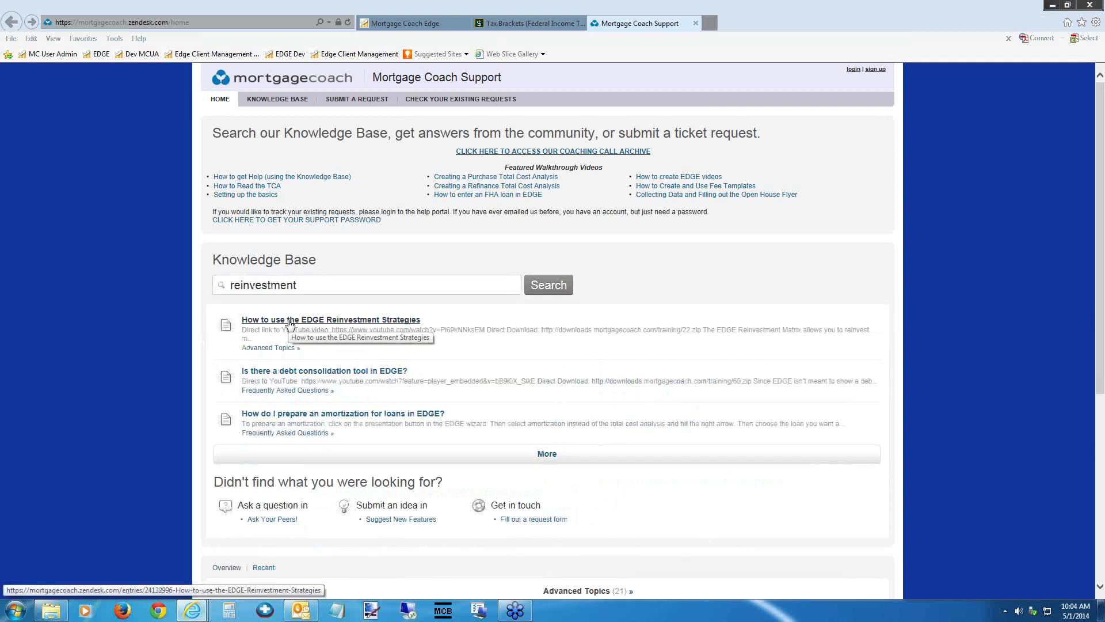
click(545, 454)
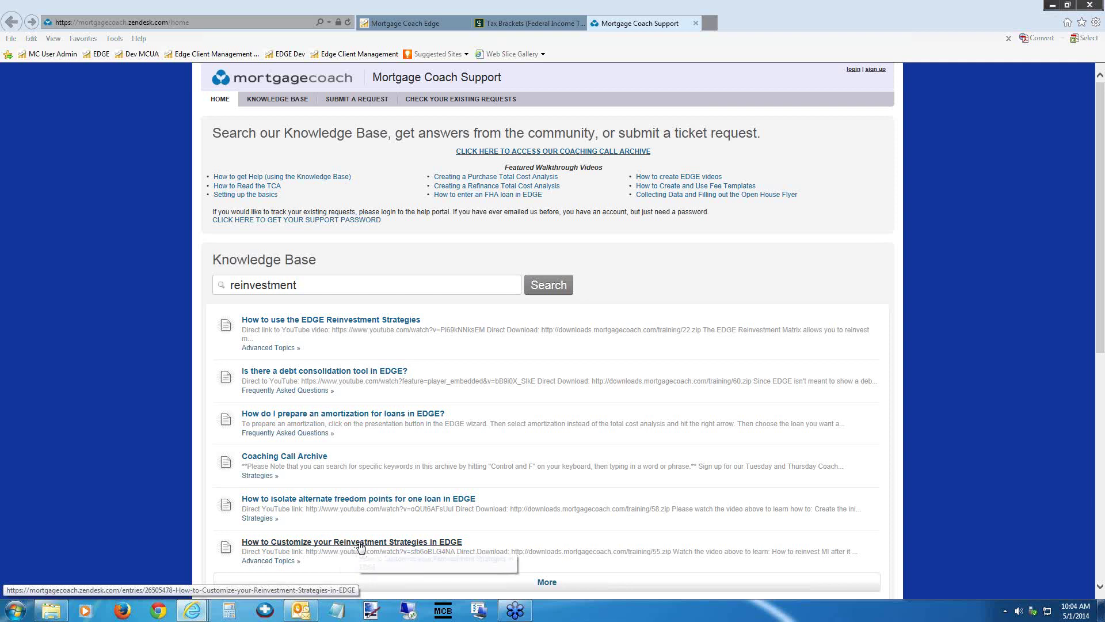
click(338, 286)
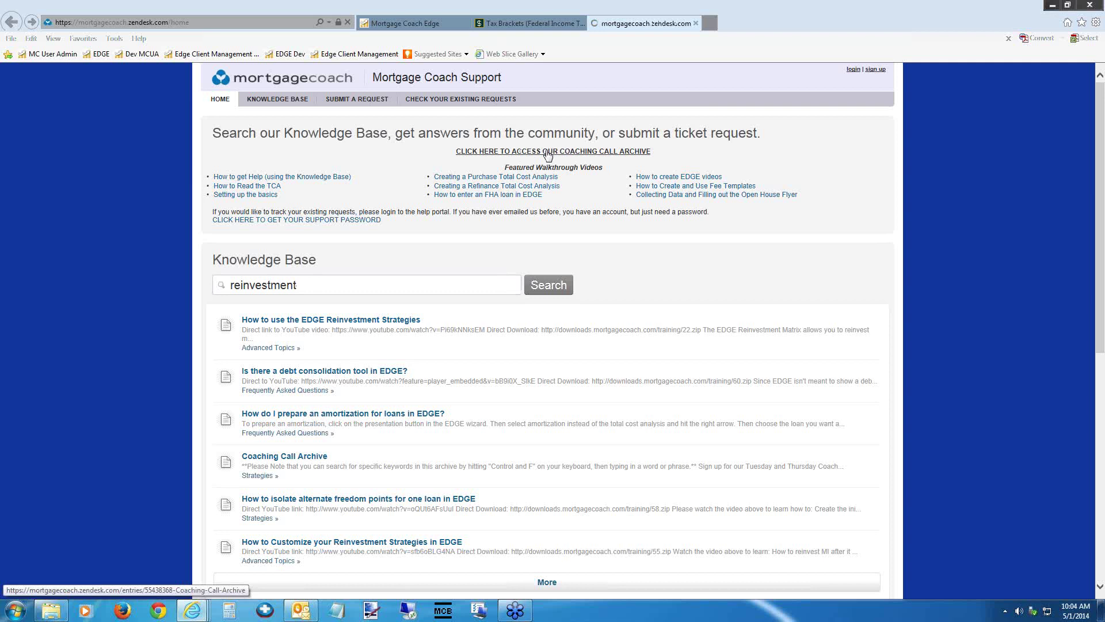
Open the Coaching Call Archive article, skim its call list, and bring up the page Find bar.
click(547, 152)
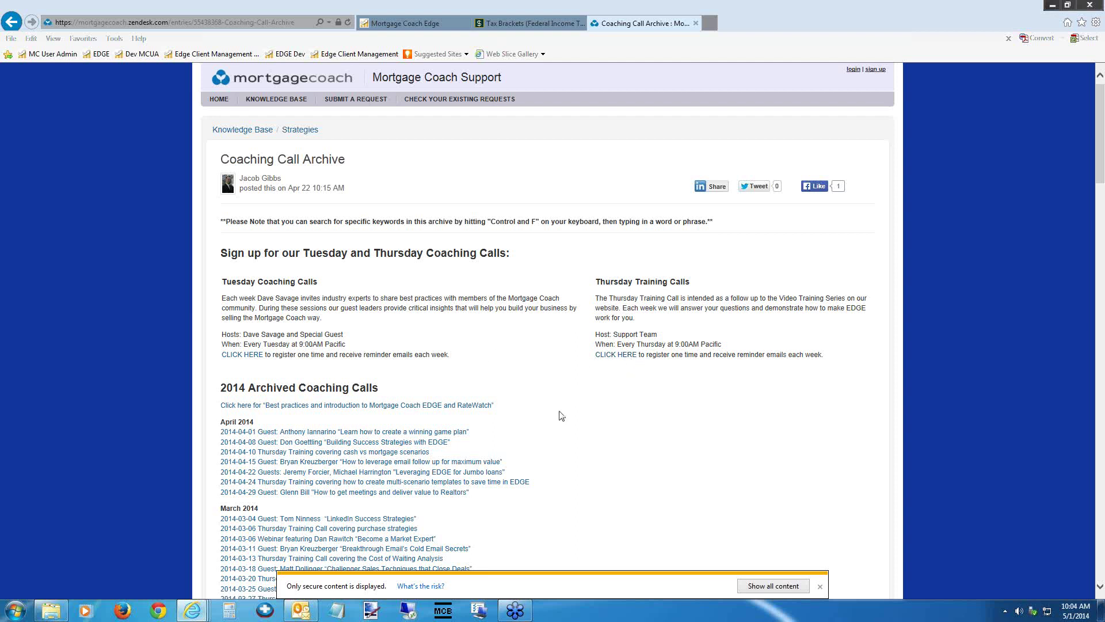
scroll(561, 414, down, 5)
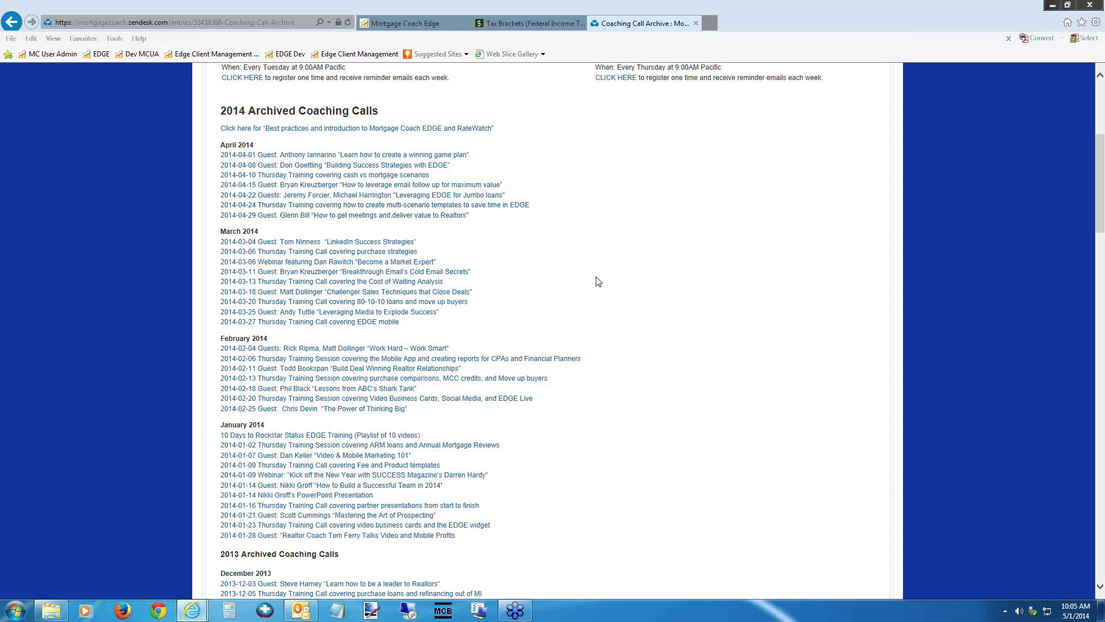
scroll(597, 282, up, 5)
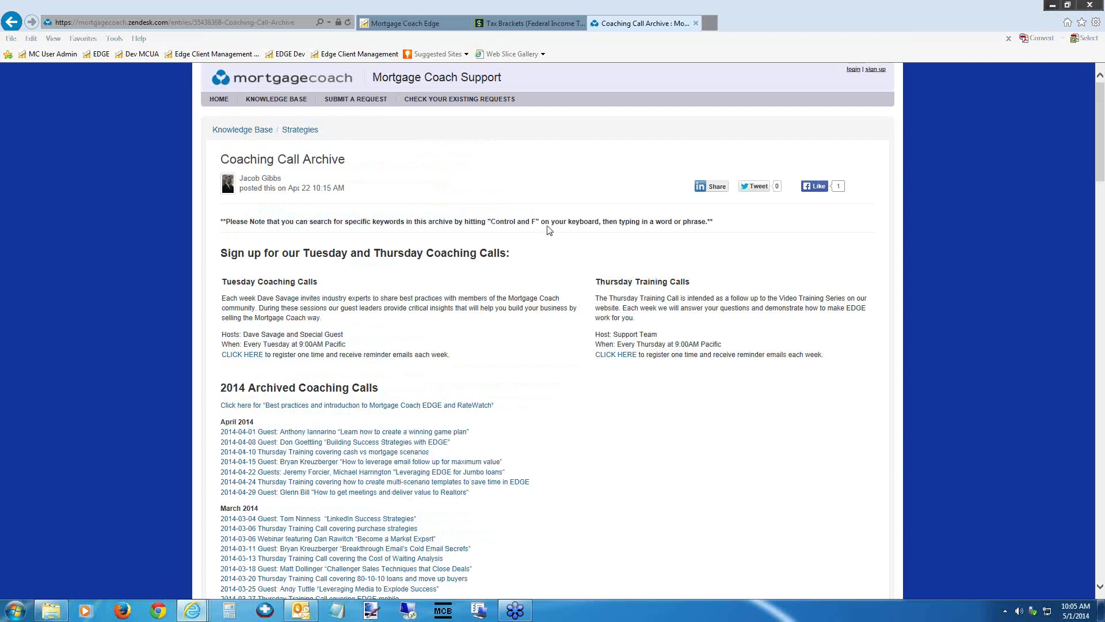
drag(601, 221, 371, 222)
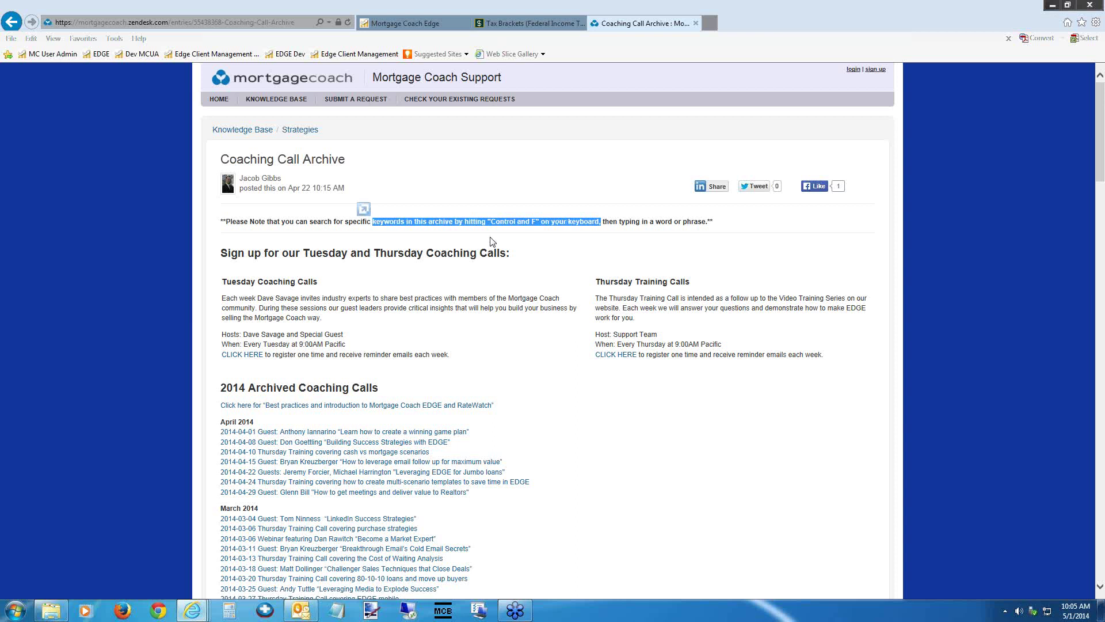
click(509, 185)
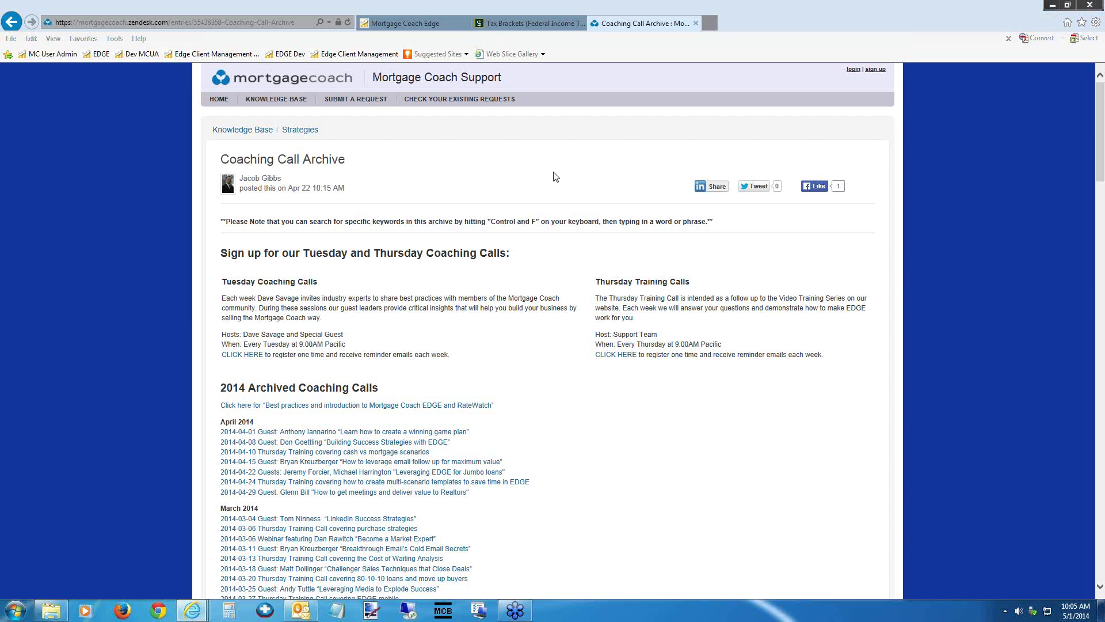
key(ctrl+f)
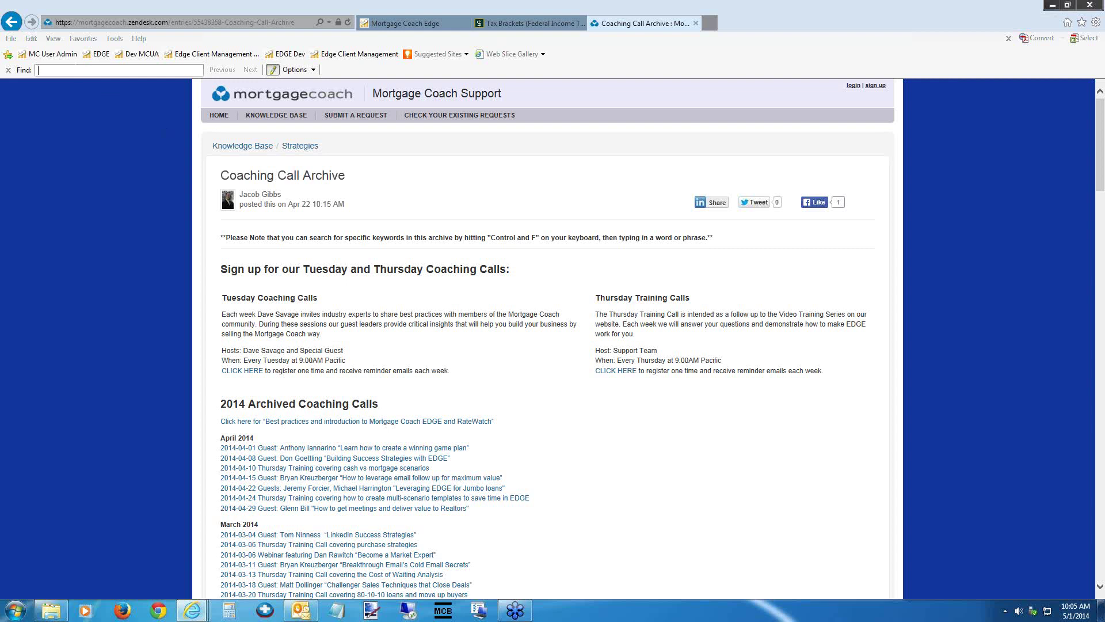
Find the guest speaker's surname in the archive, stepping through its 6 matches back to the top.
text(forcier)
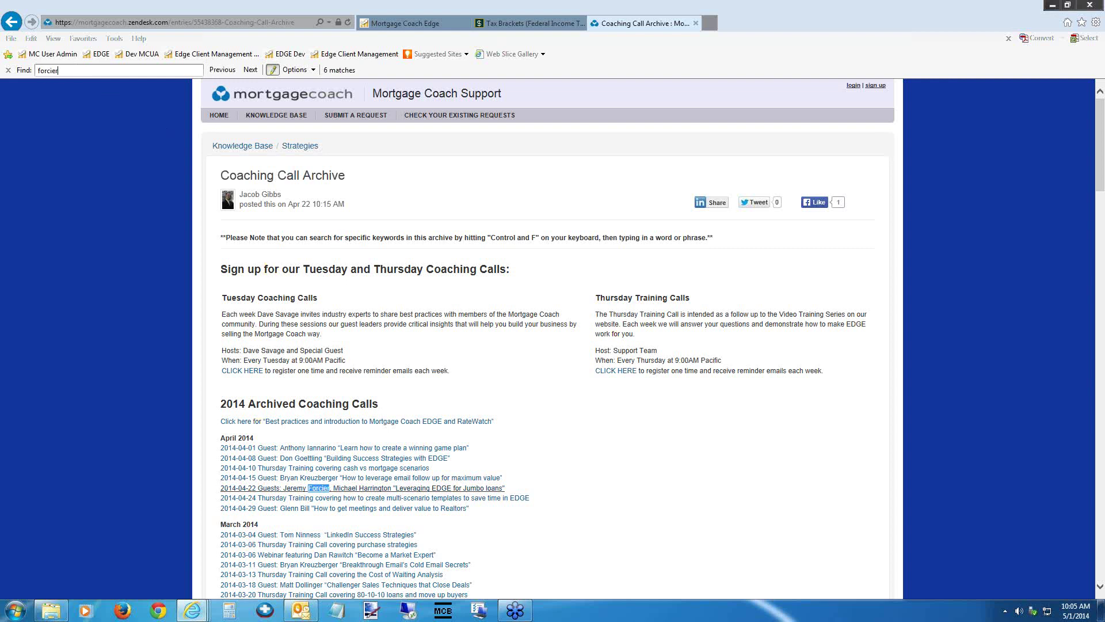
key(Return)
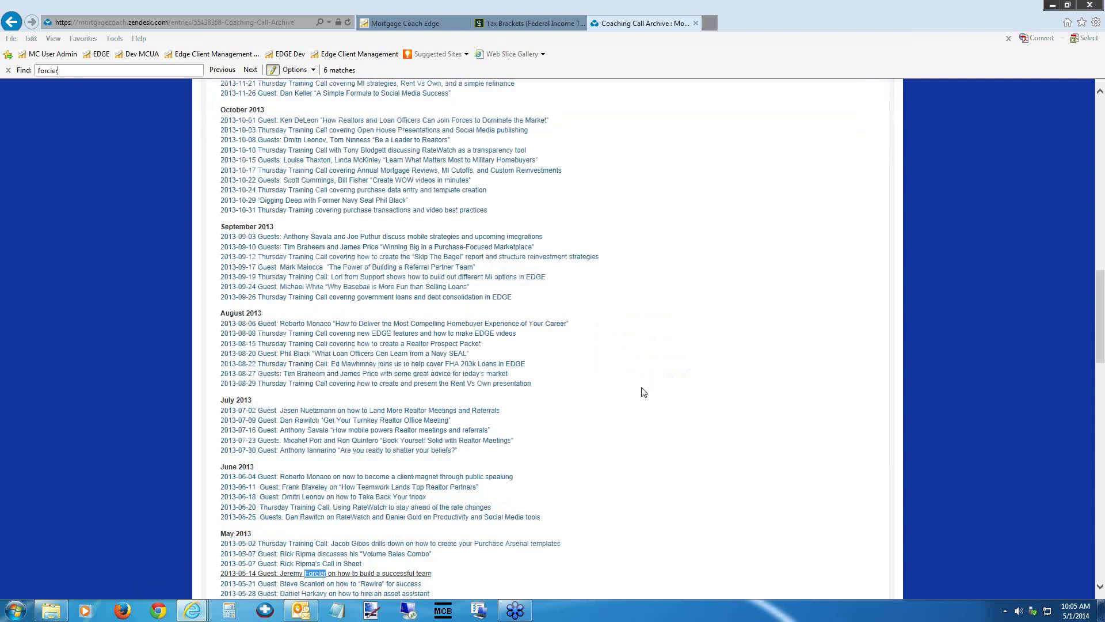
scroll(644, 393, down, 5)
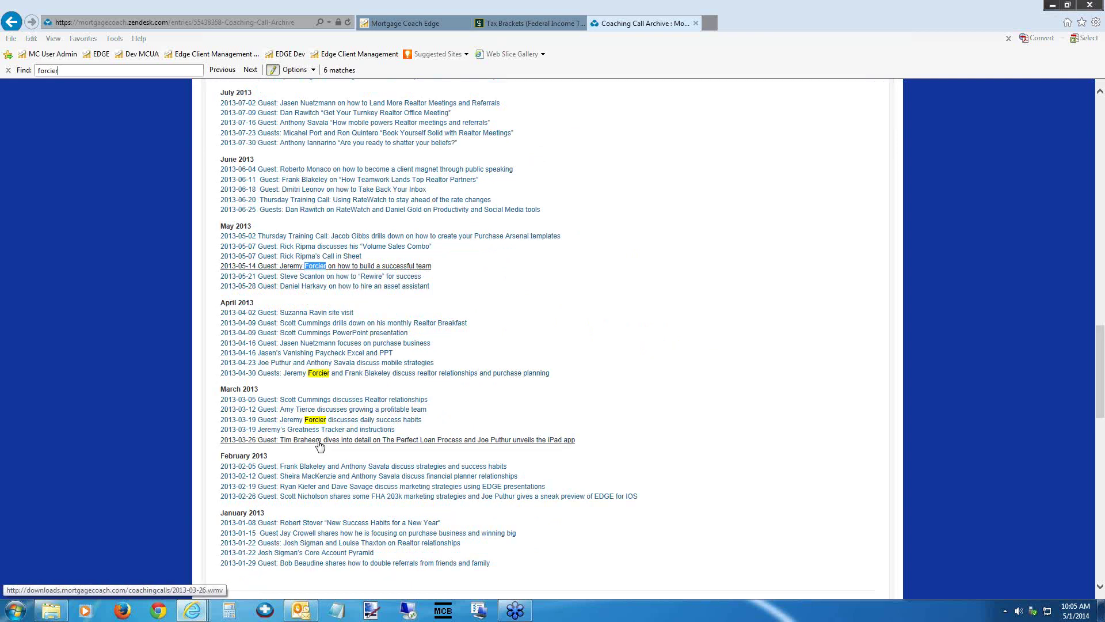
scroll(659, 388, up, 2)
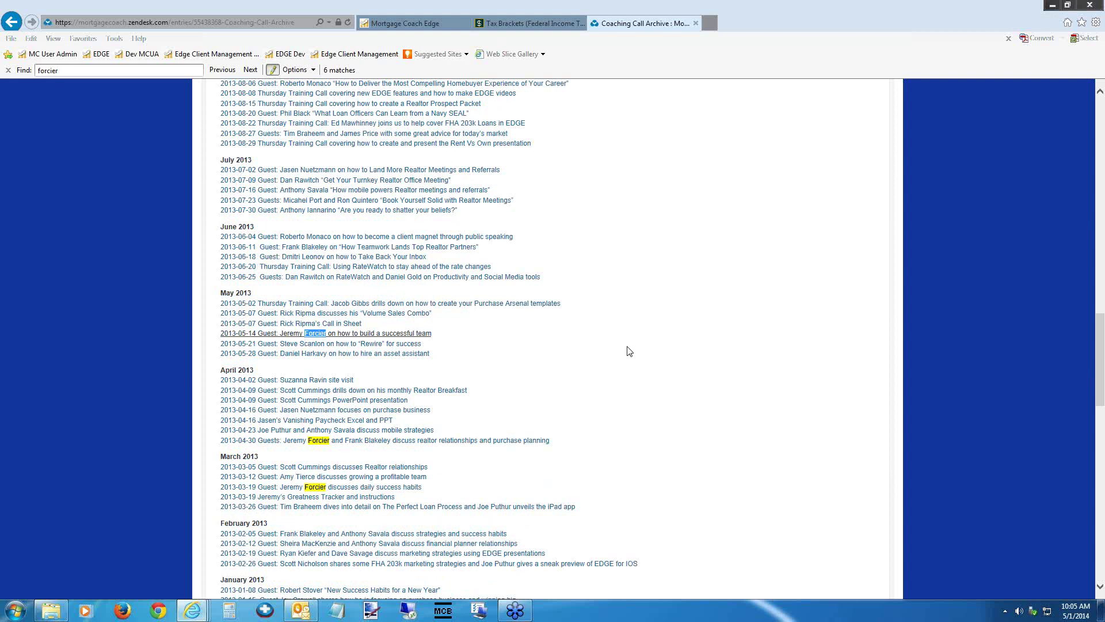
scroll(625, 345, up, 10)
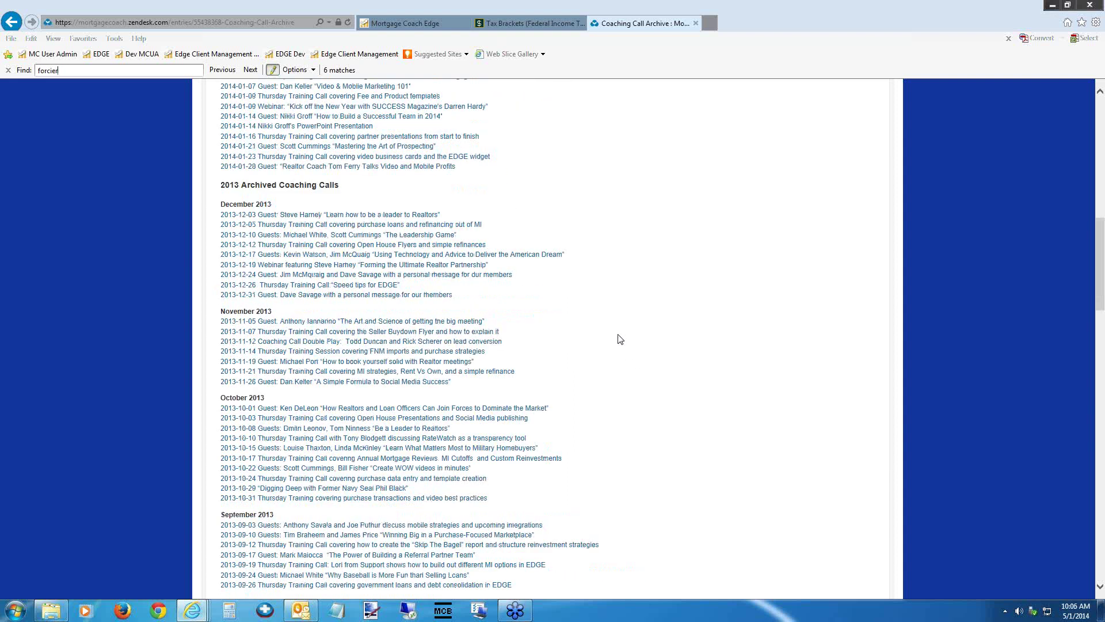
scroll(619, 339, up, 15)
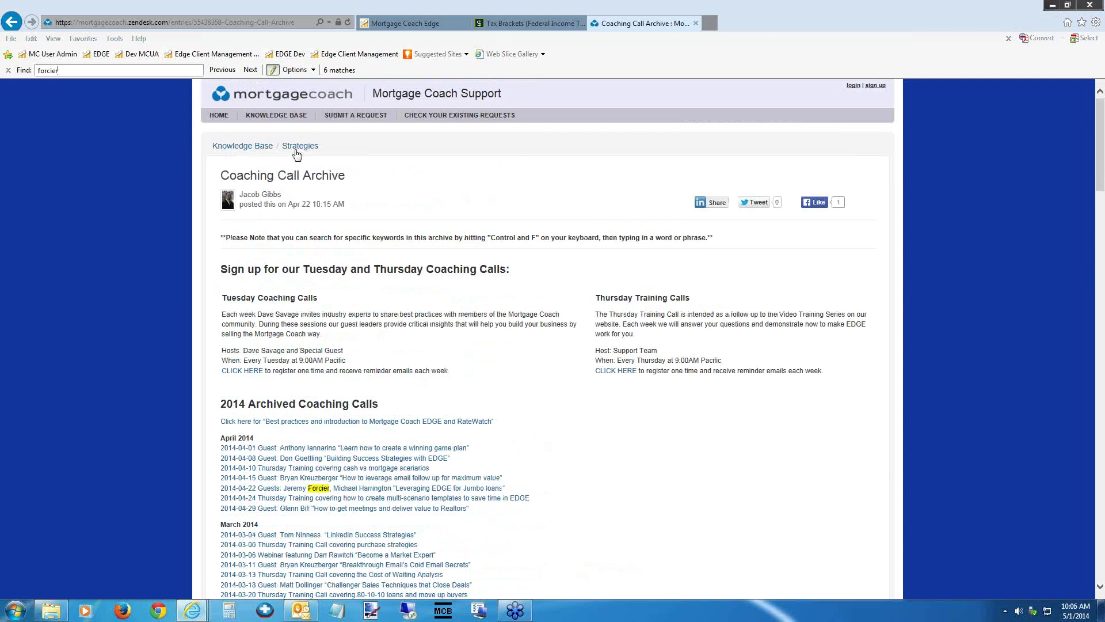
Go to the Strategies topic and open the EDGE Hall of Fame article.
click(296, 150)
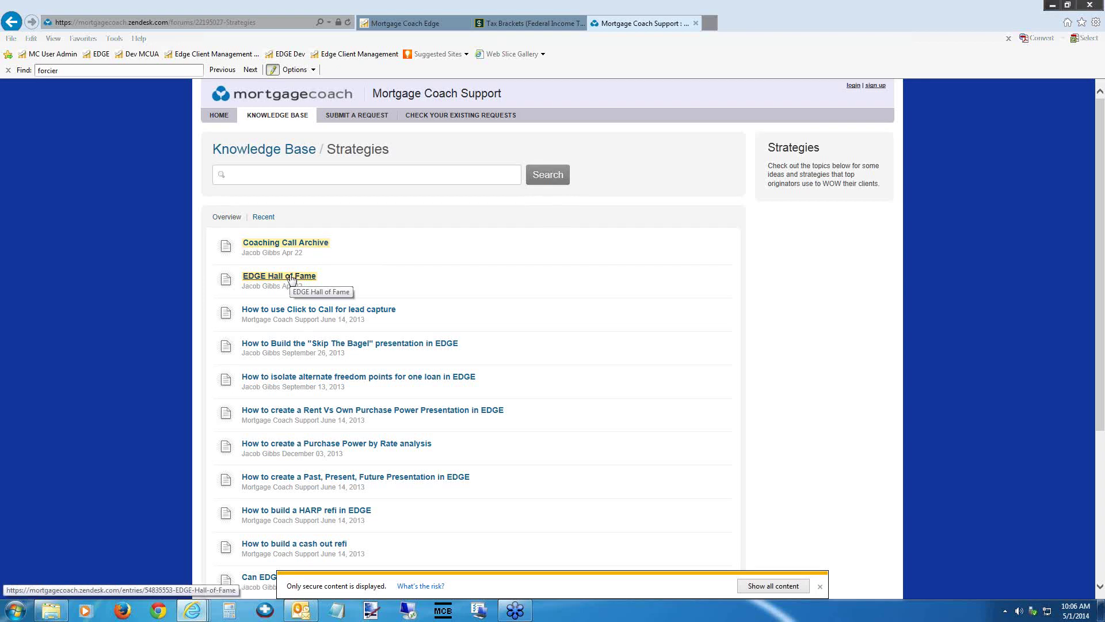
click(292, 278)
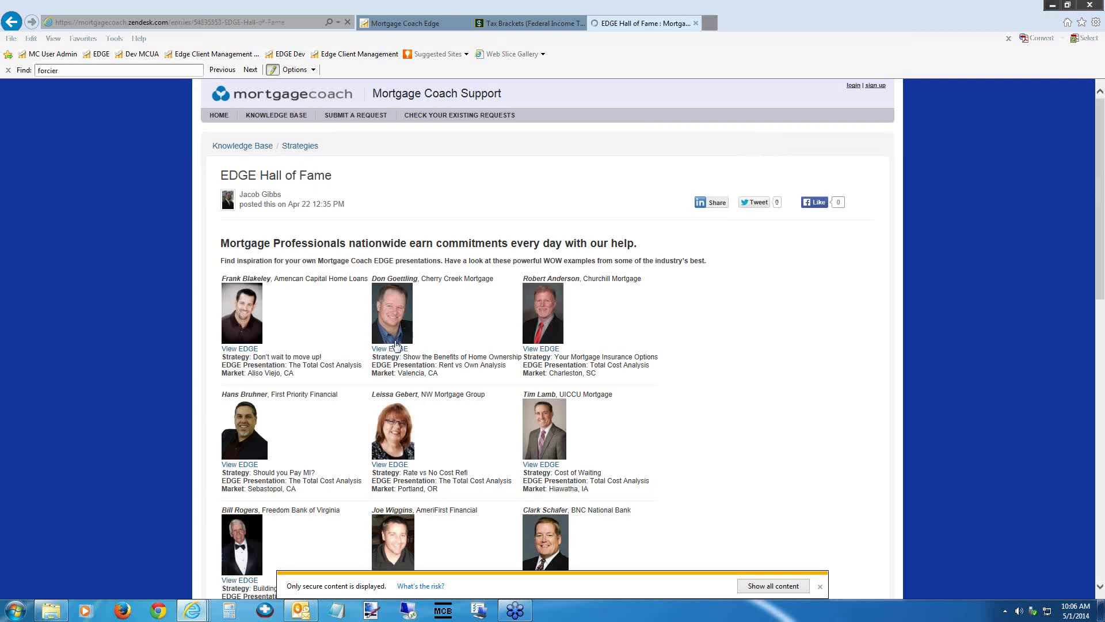
Dismiss the secure-content notice and scroll down to highlight the HARP 2.0 strategy entry.
click(819, 586)
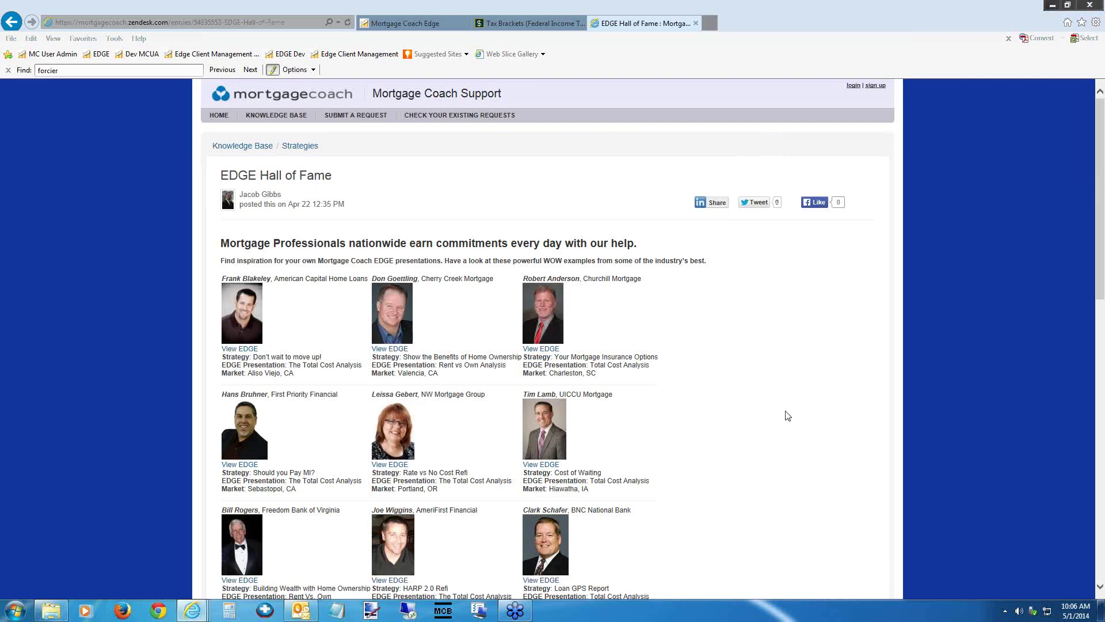
scroll(788, 393, down, 2)
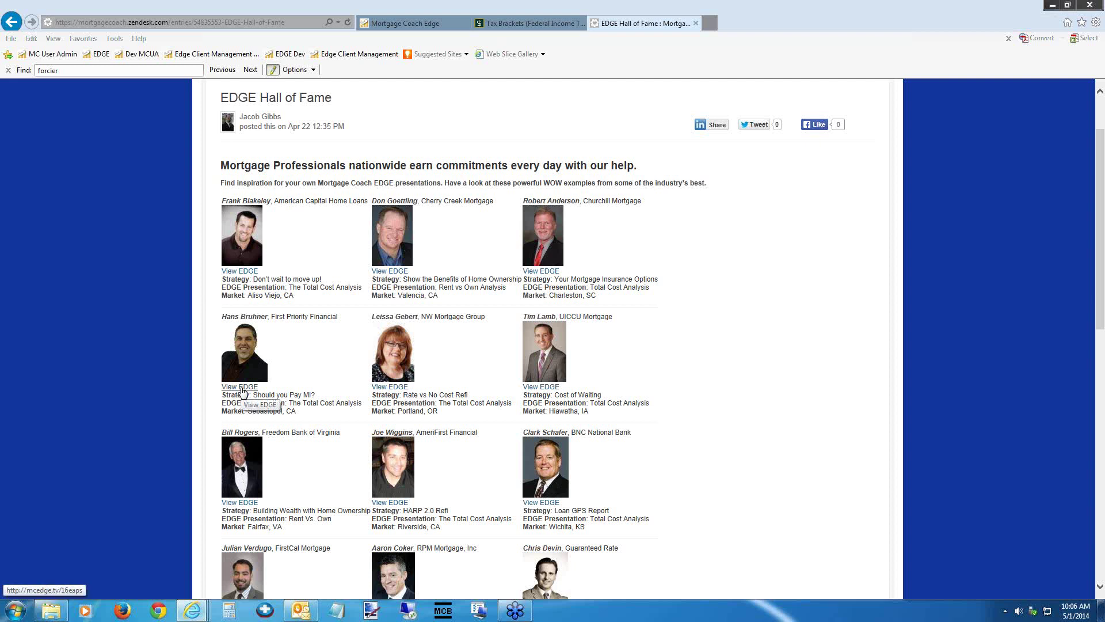
scroll(385, 262, down, 5)
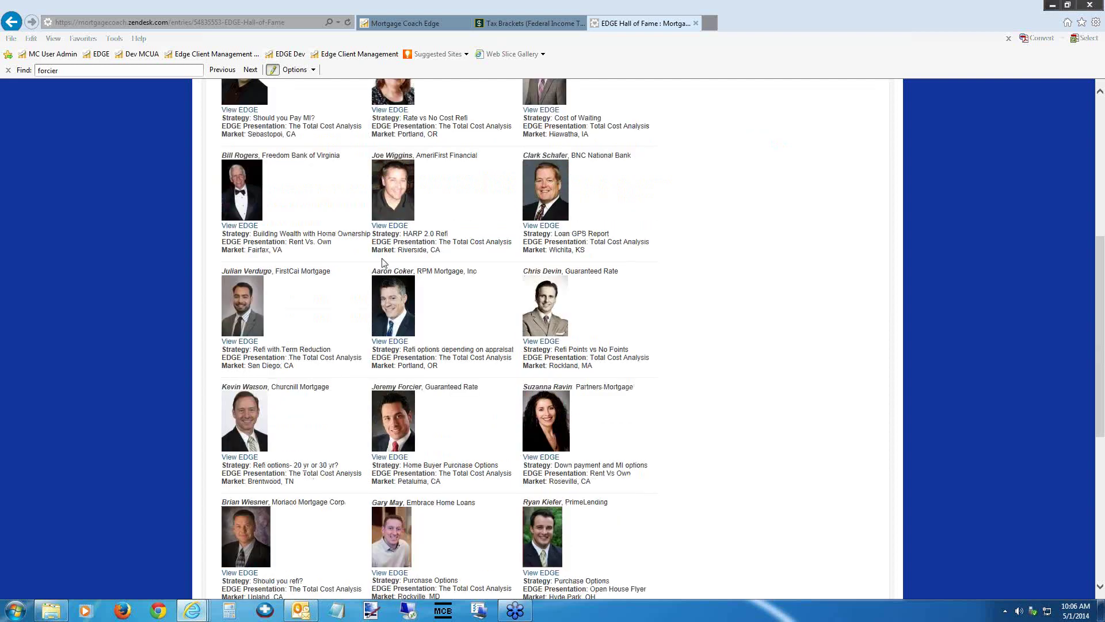
drag(439, 234, 389, 226)
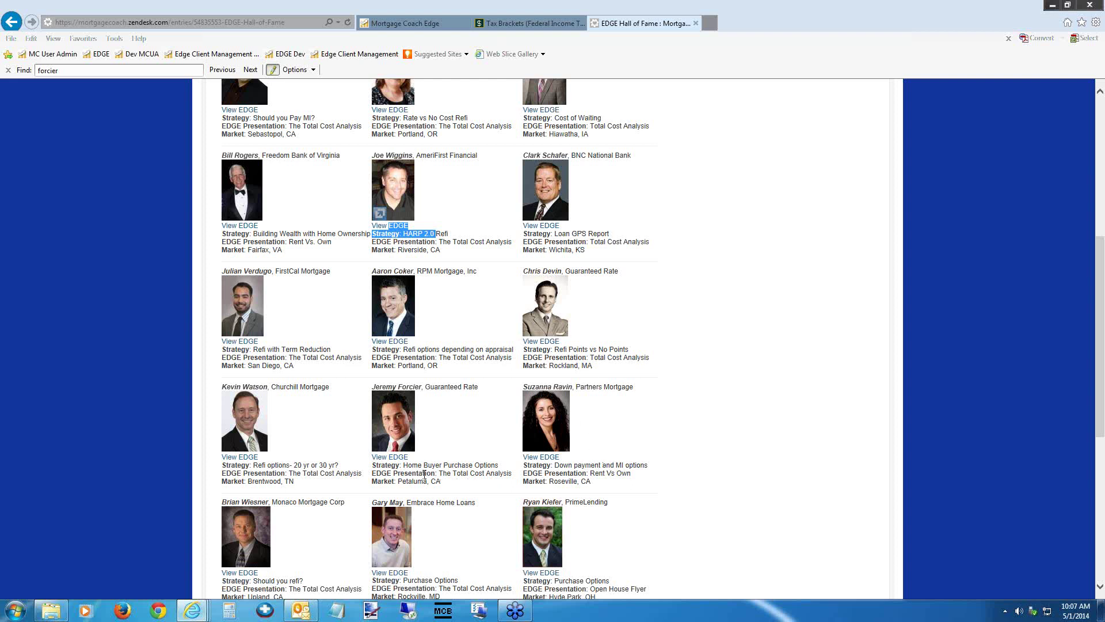
Scroll further to highlight the Why Buy Now? strategy, then return up the Hall of Fame list.
scroll(345, 369, down, 5)
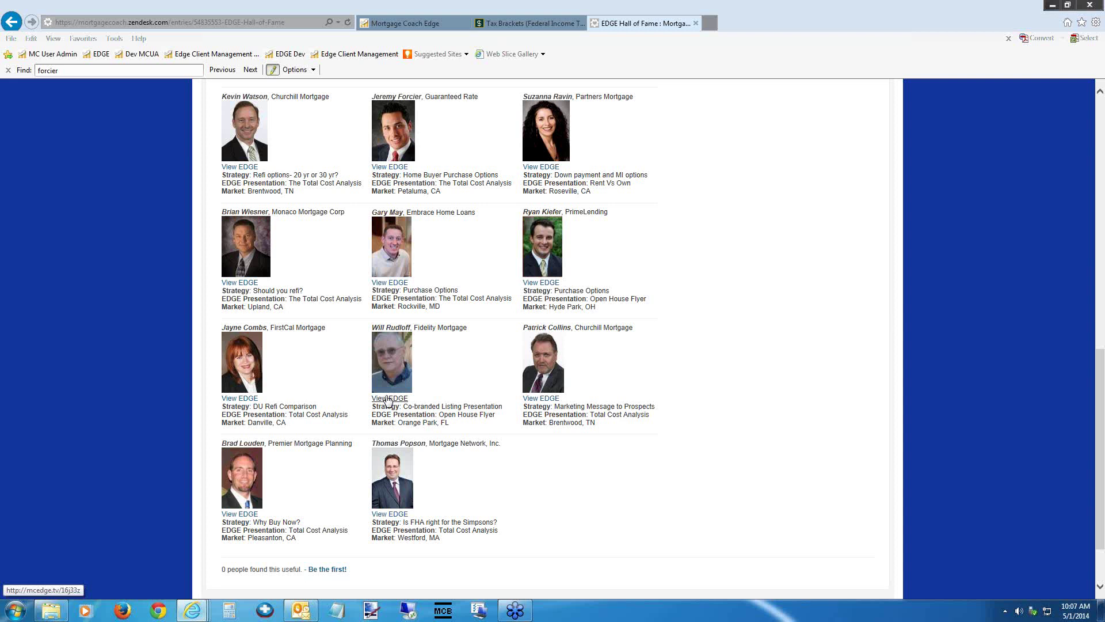
scroll(553, 489, down, 2)
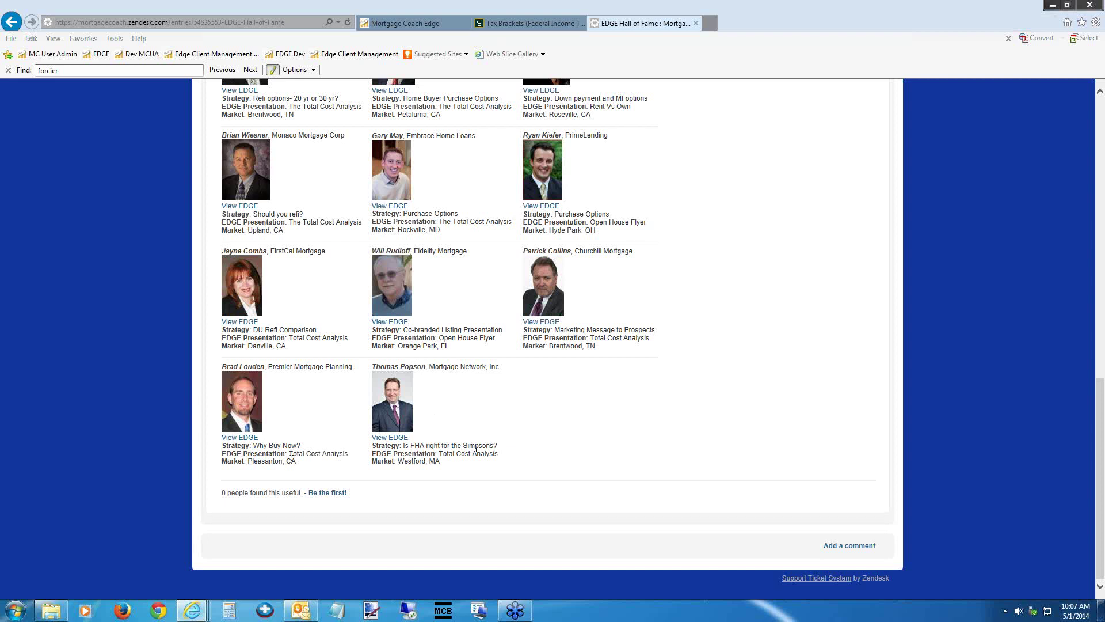
drag(253, 446, 308, 447)
click(730, 440)
scroll(726, 440, up, 1)
scroll(726, 441, up, 15)
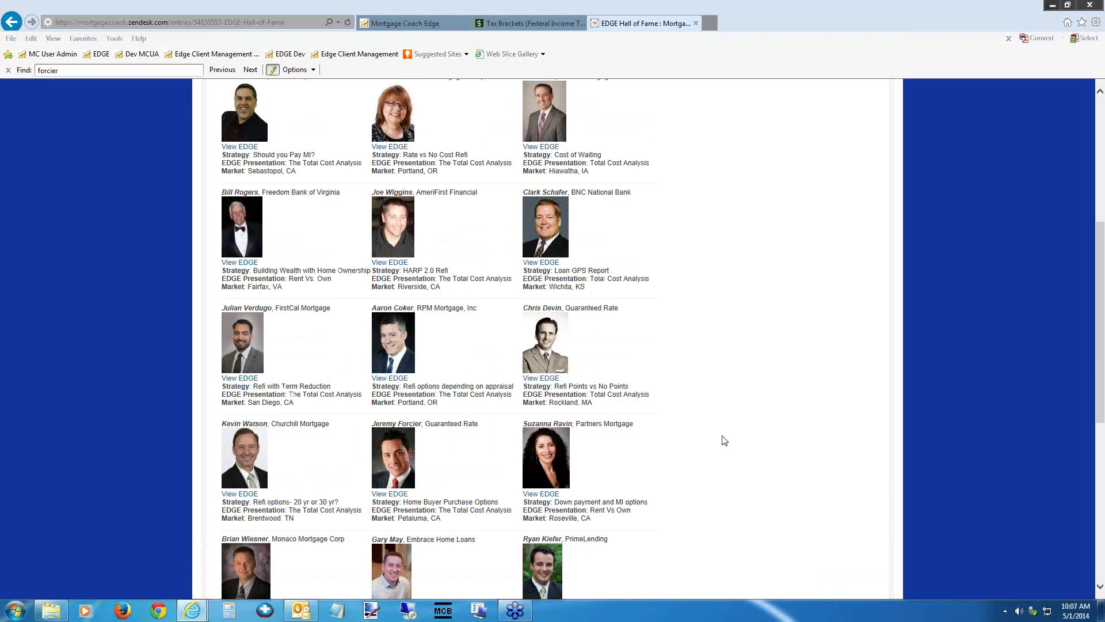